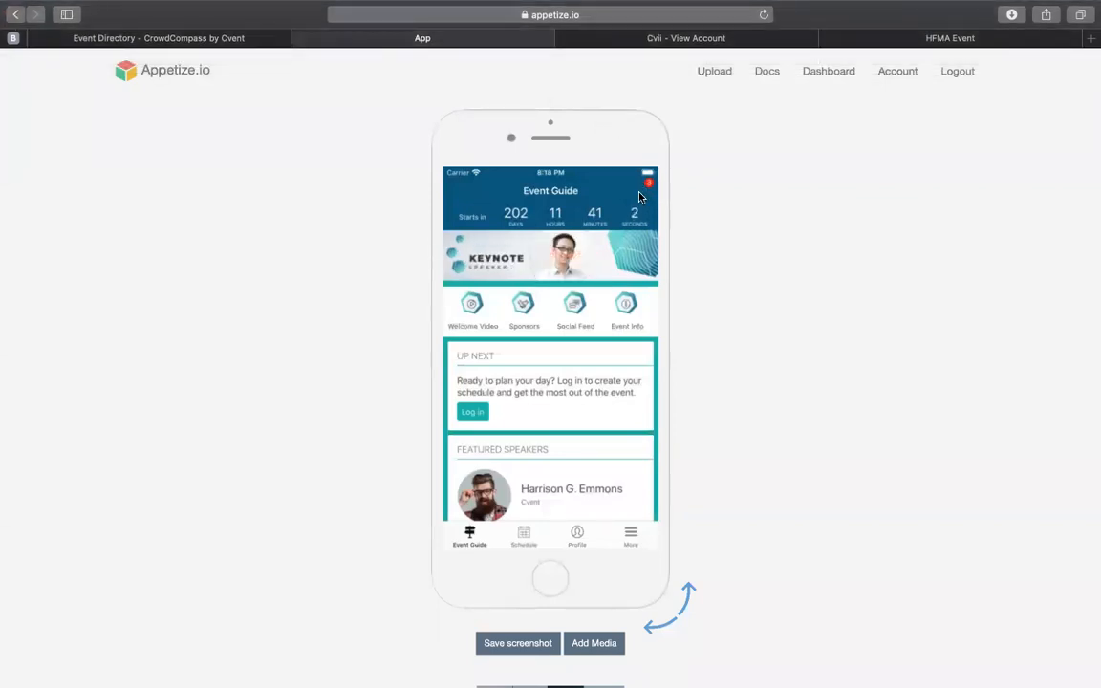
Step: Review the demo event's notifications and its full list of app sections, returning to the event guide
click(640, 197)
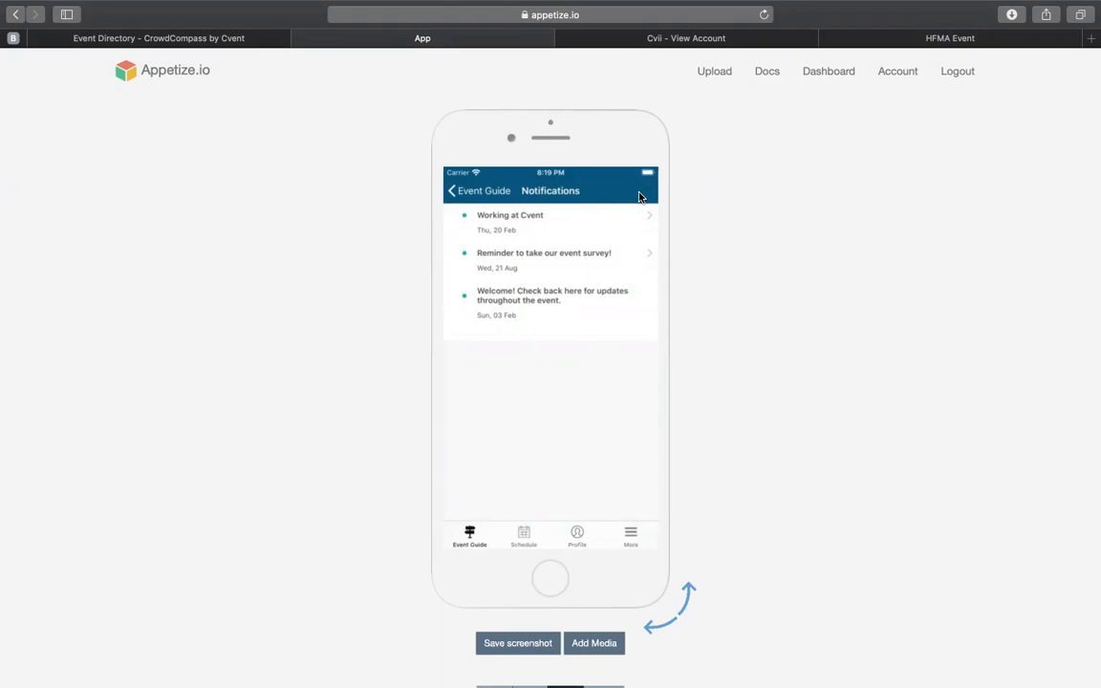
click(454, 194)
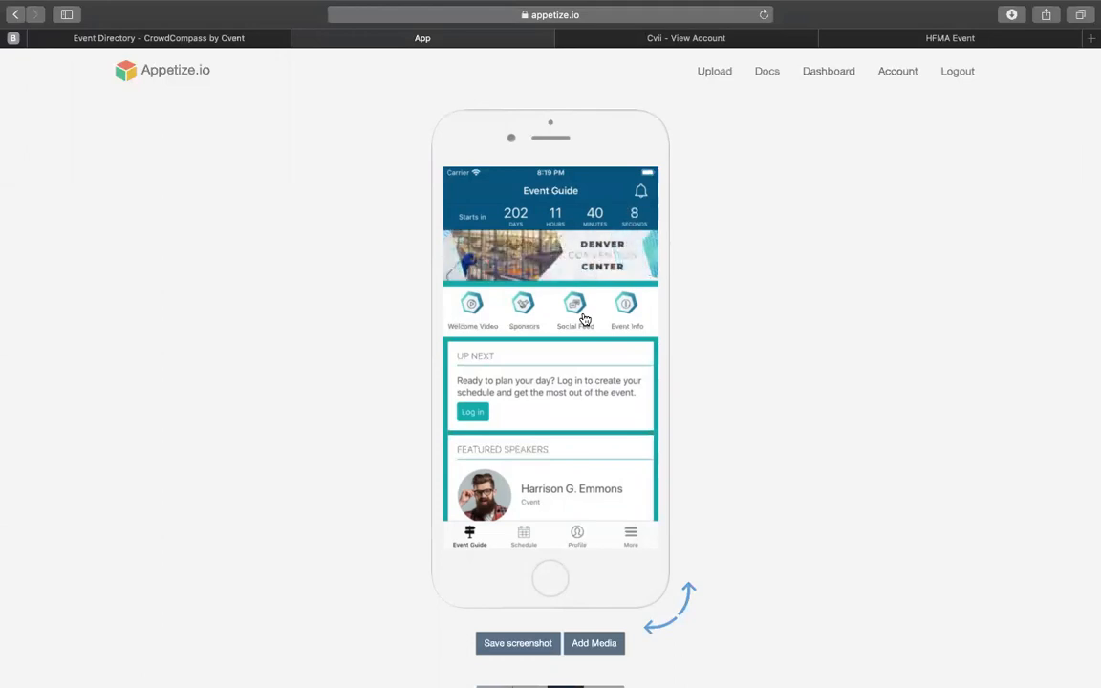
click(630, 535)
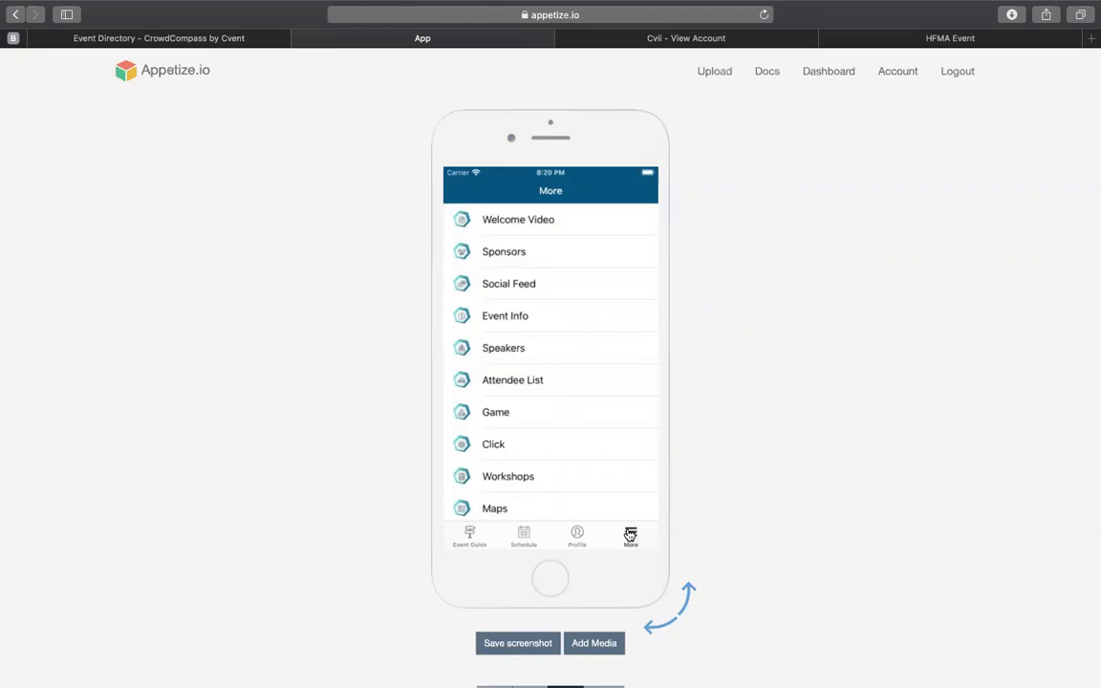
click(470, 537)
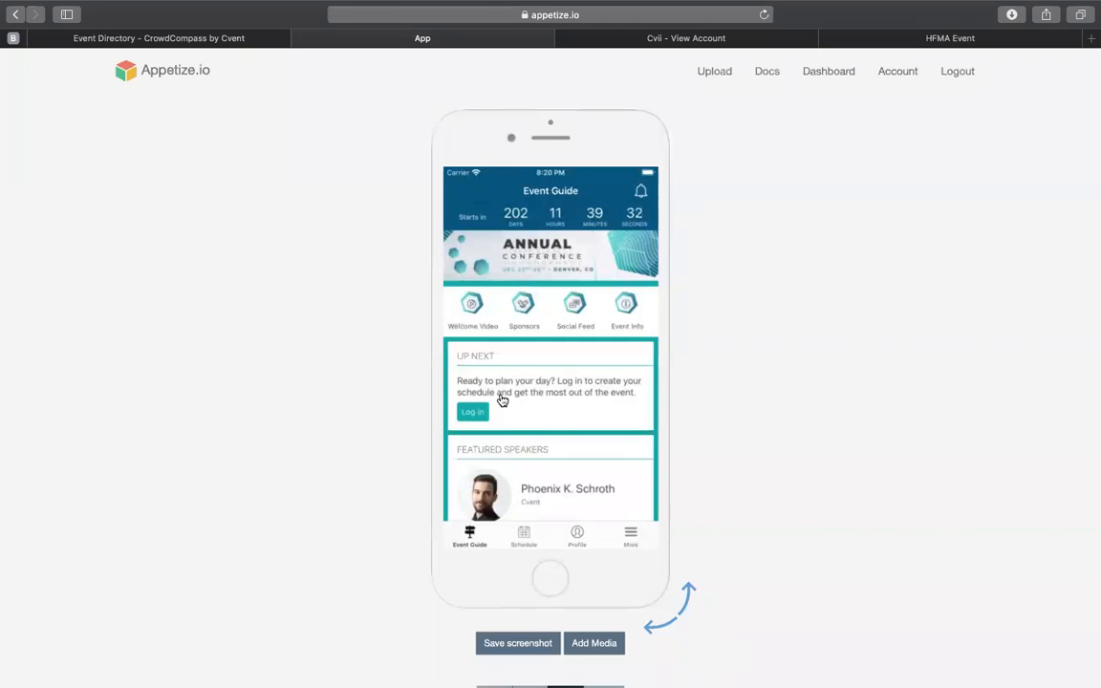
Step: View the attendee login form, cancel it, and look through the event guide's featured speakers and sessions
click(472, 414)
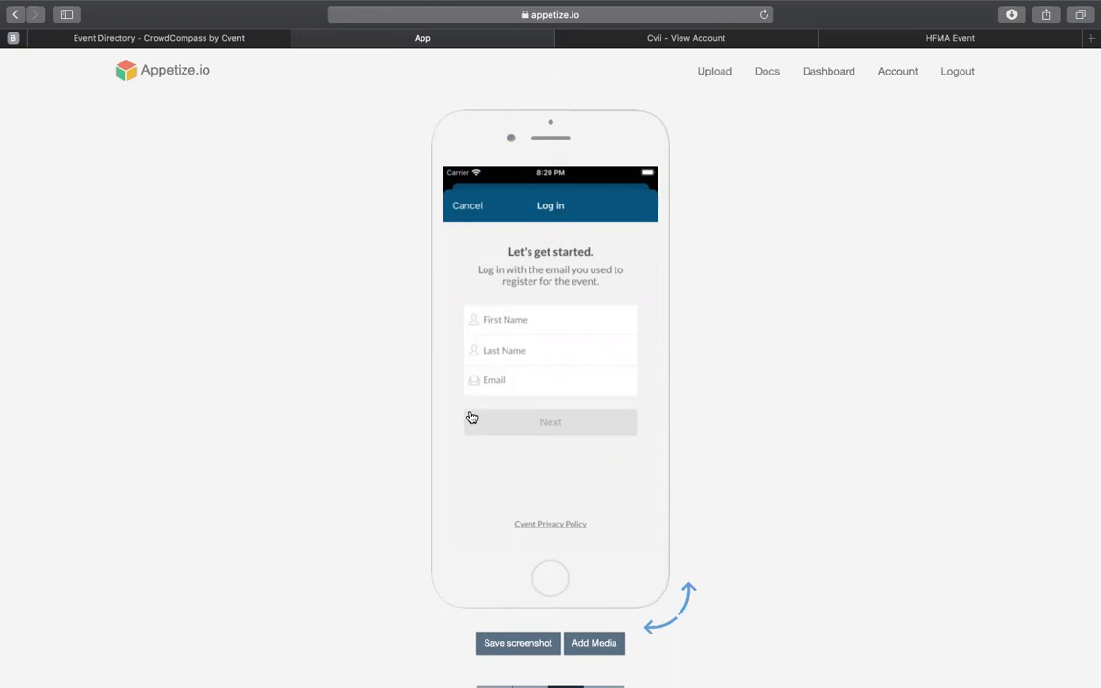
click(468, 210)
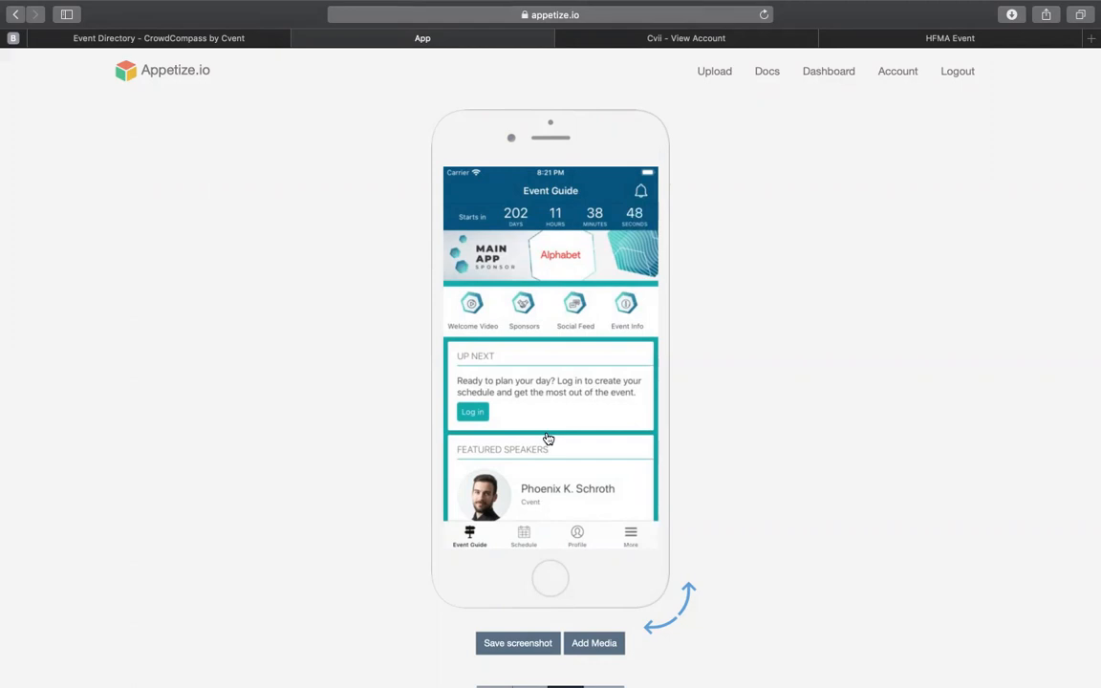
drag(550, 427, 580, 281)
drag(591, 222, 590, 209)
drag(542, 368, 604, 305)
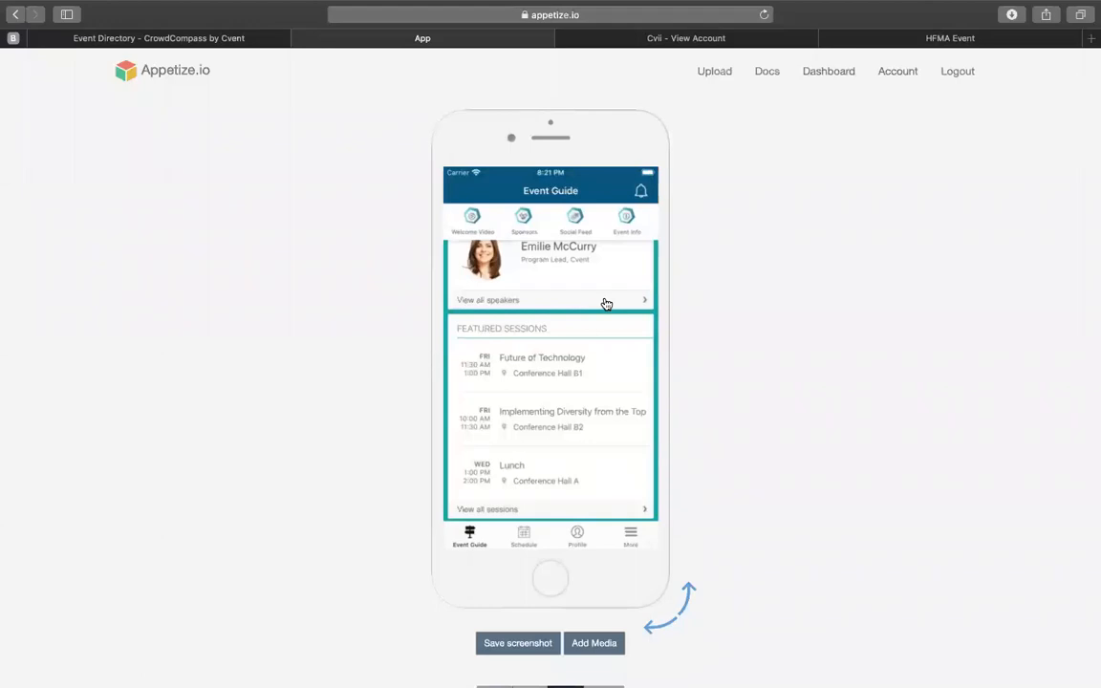
Step: Look through the schedule's complete session list and view the attendee profile options
click(517, 532)
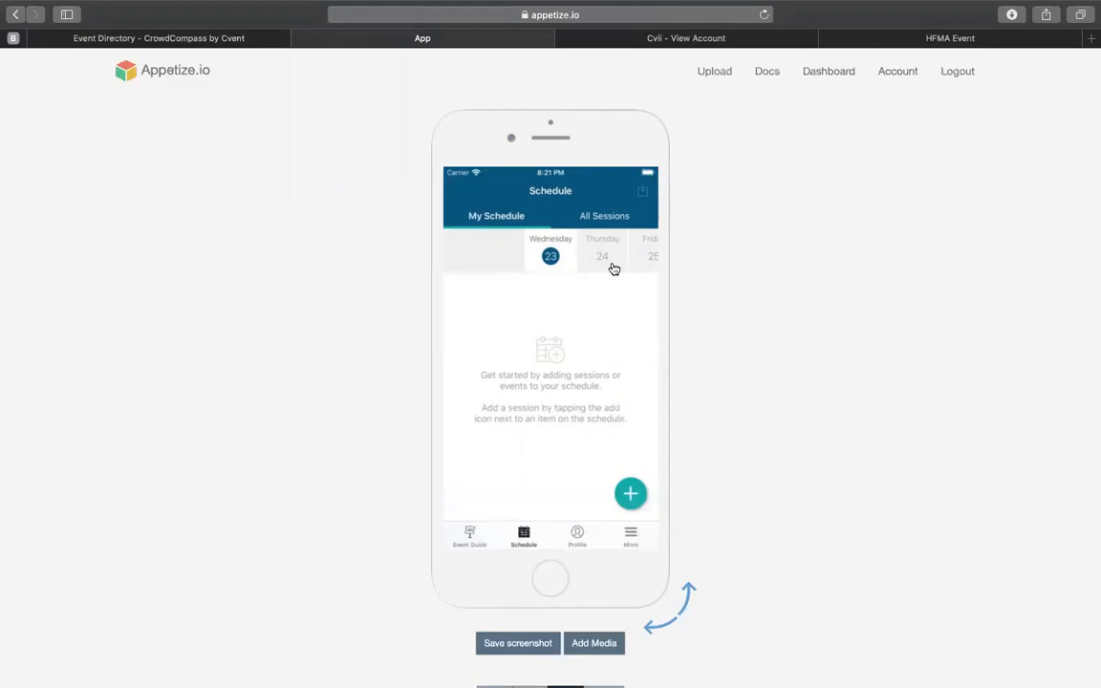
click(604, 220)
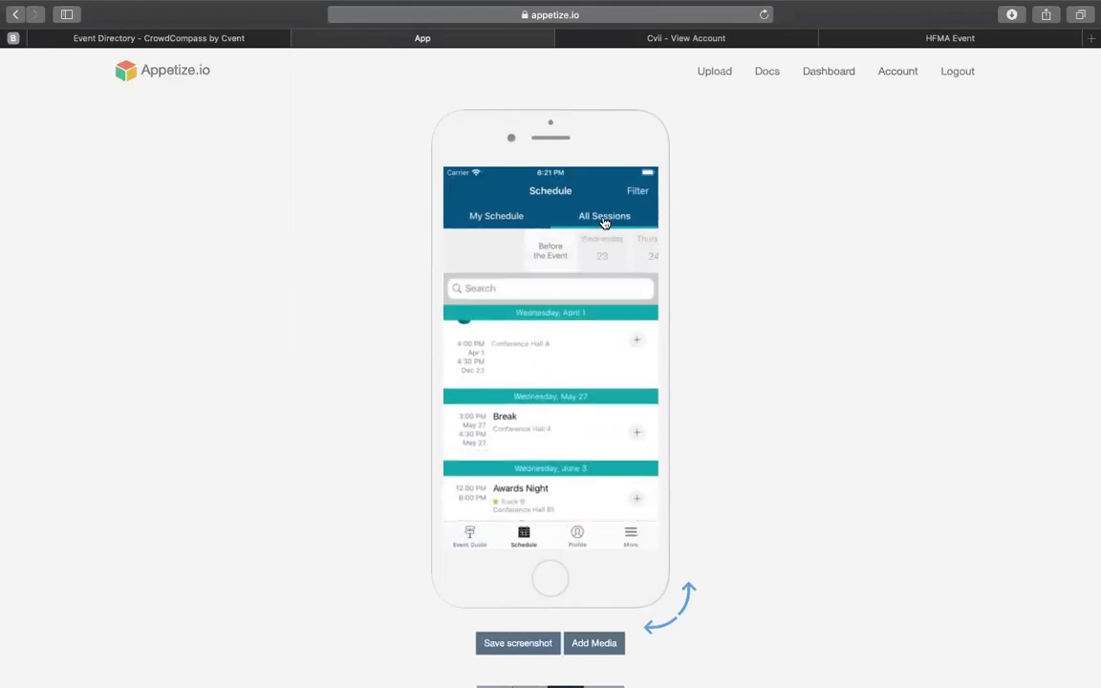
drag(551, 462, 570, 358)
drag(563, 399, 568, 531)
scroll(595, 348, up, 2)
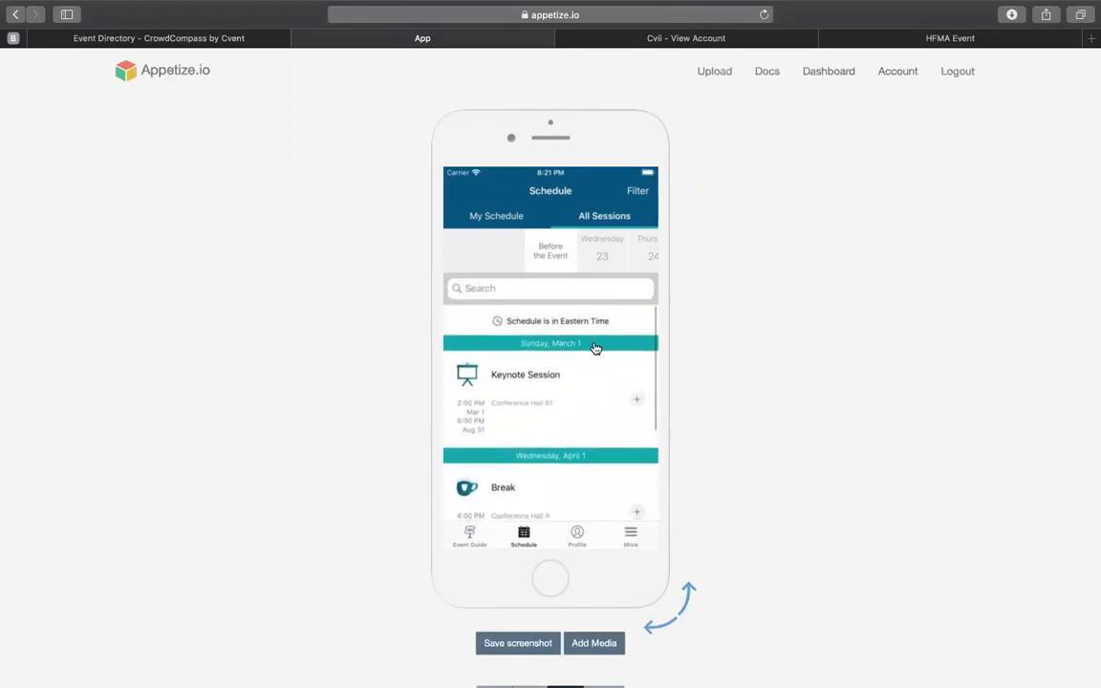
click(577, 536)
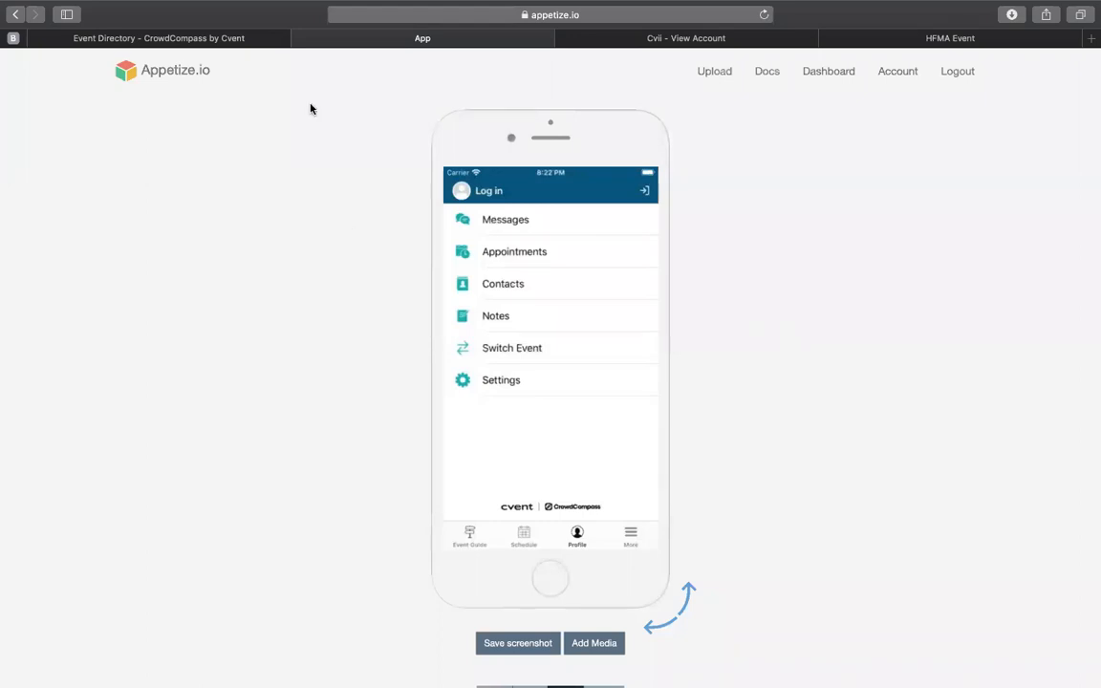
Step: Switch to the CrowdCompass Event Directory and start a new event named "HFMA Cvent Training"
click(235, 43)
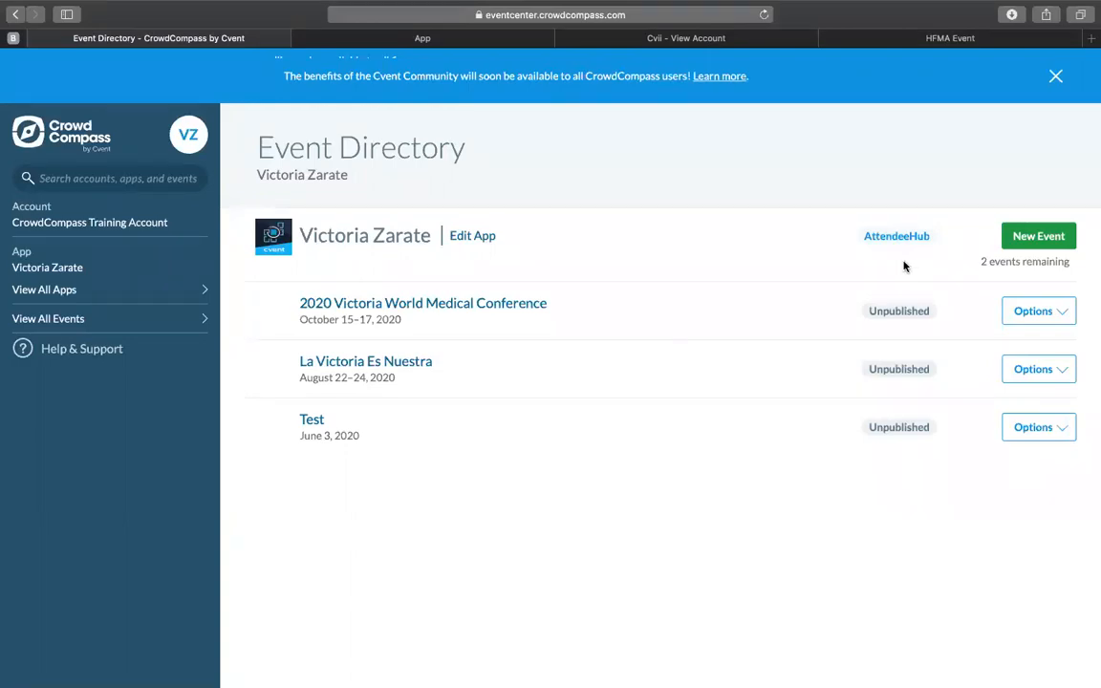
click(1022, 242)
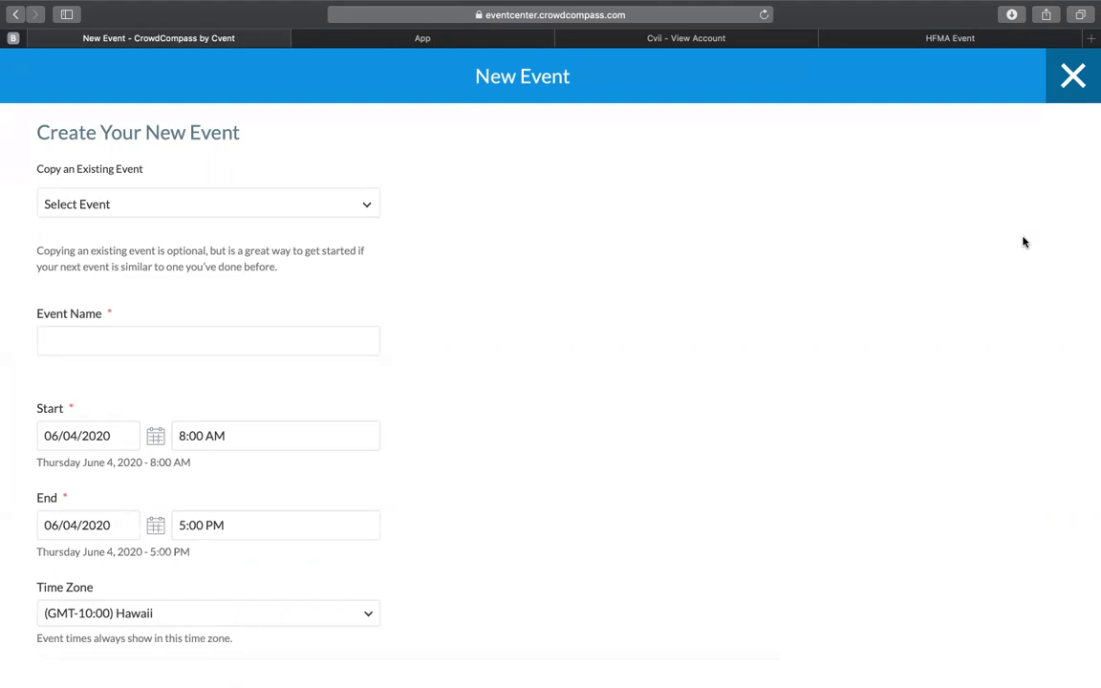
scroll(761, 393, down, 1)
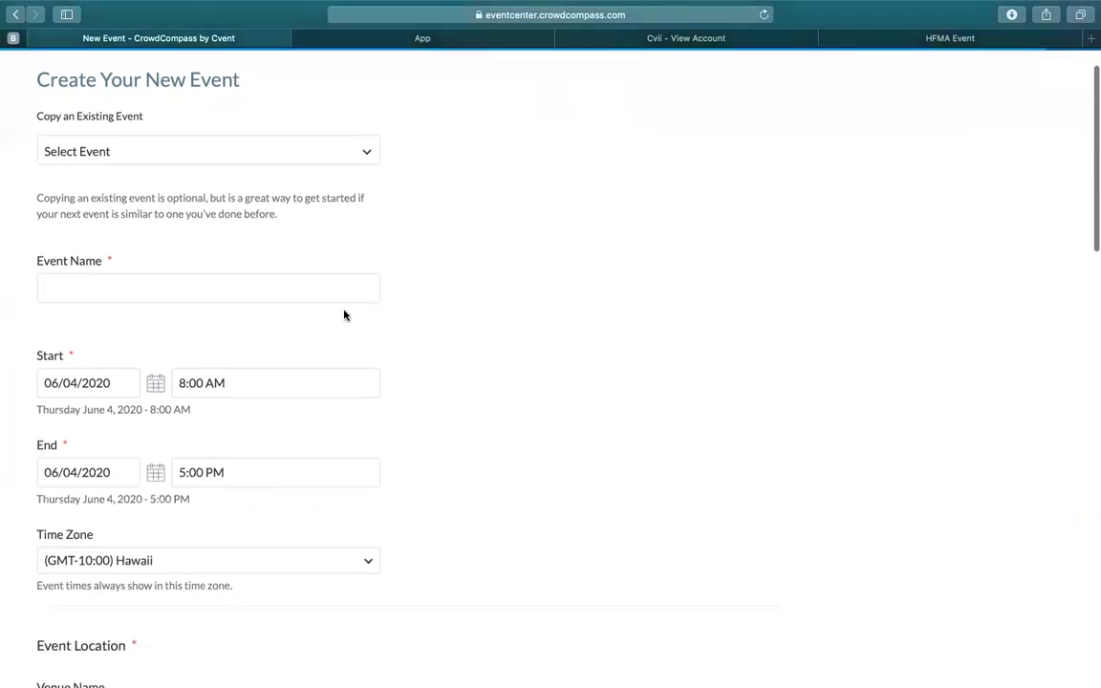
click(275, 295)
text(HFMA)
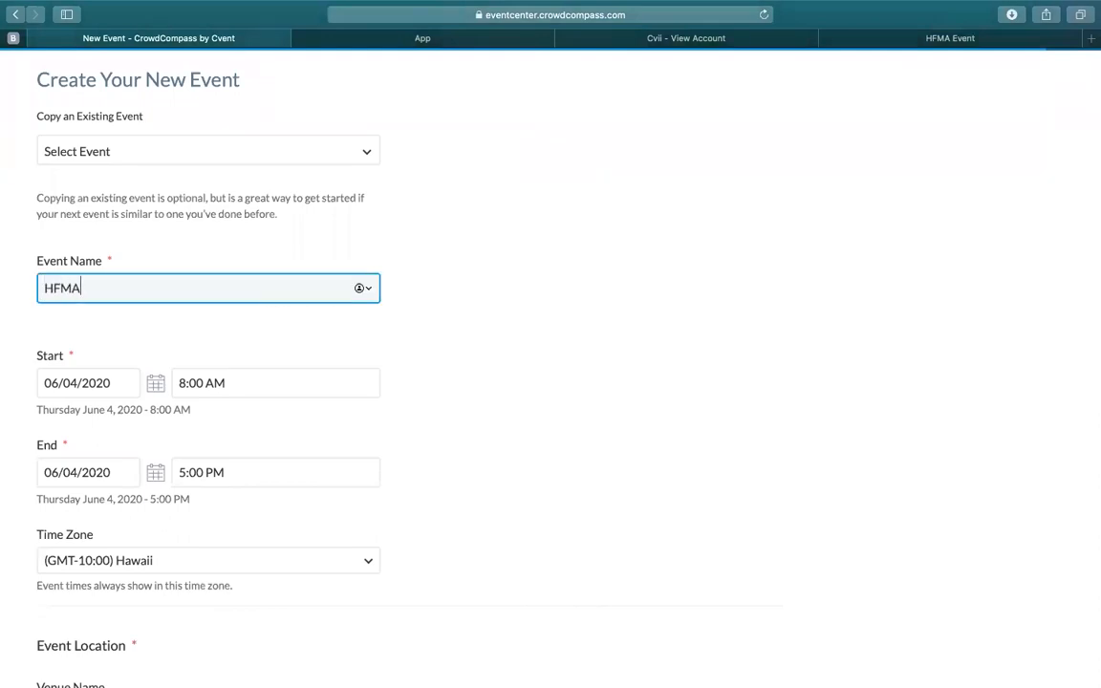
text( Cvent Training)
Step: Enter "DC Convention Center" as the venue name of the event location
scroll(489, 392, down, 5)
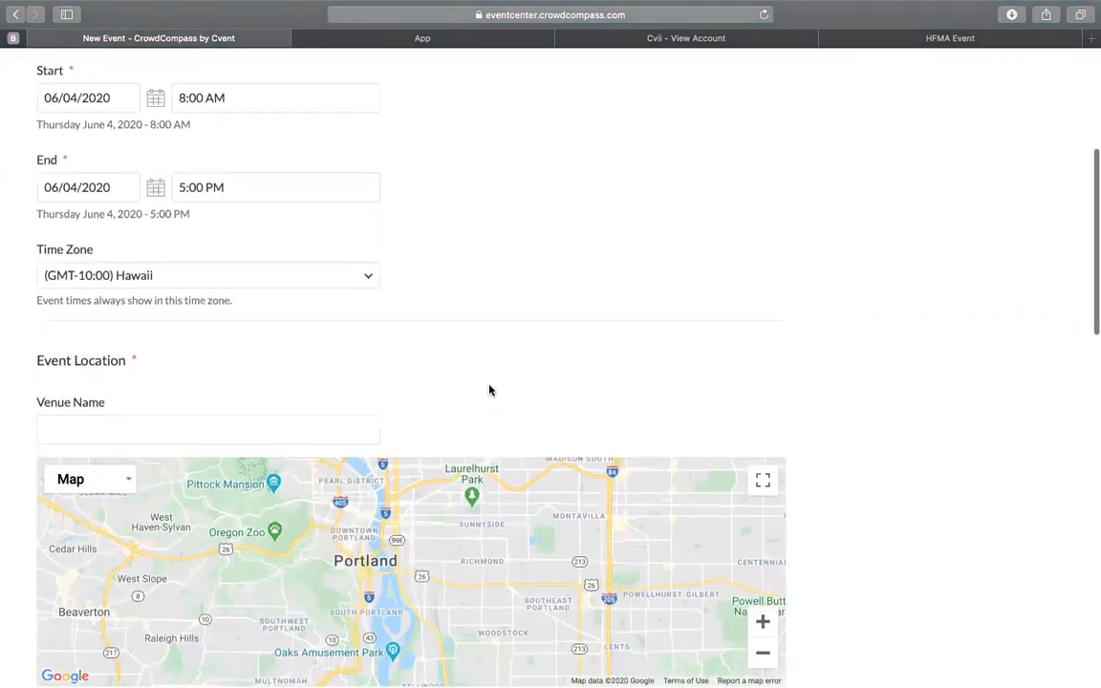
scroll(489, 390, down, 2)
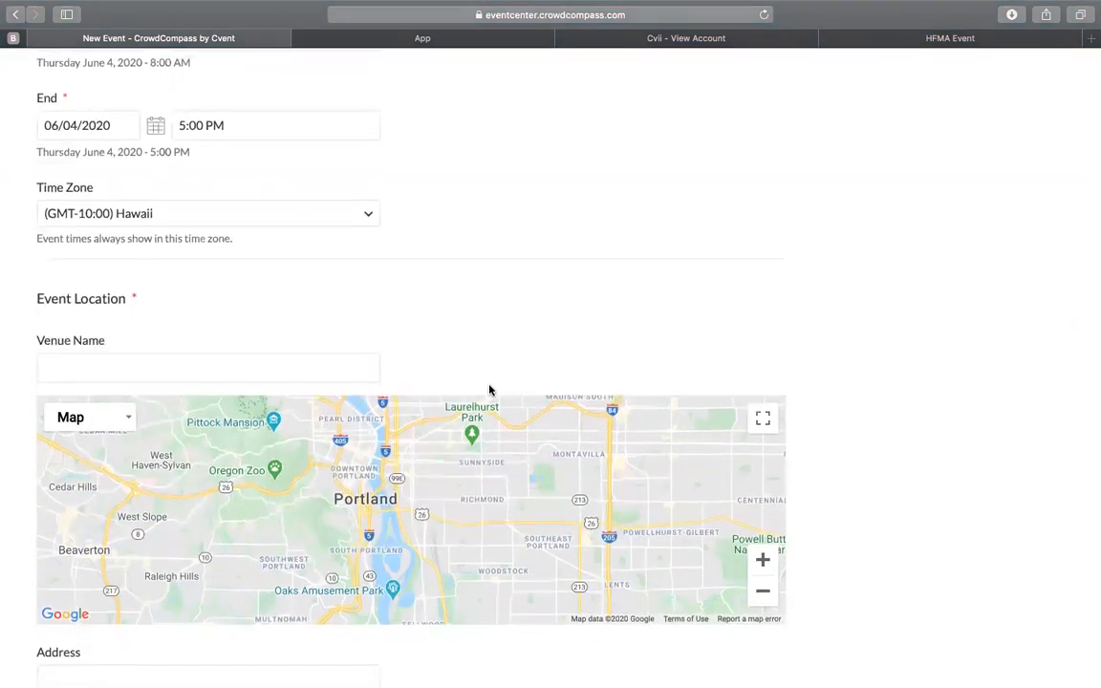
click(275, 367)
text(DC)
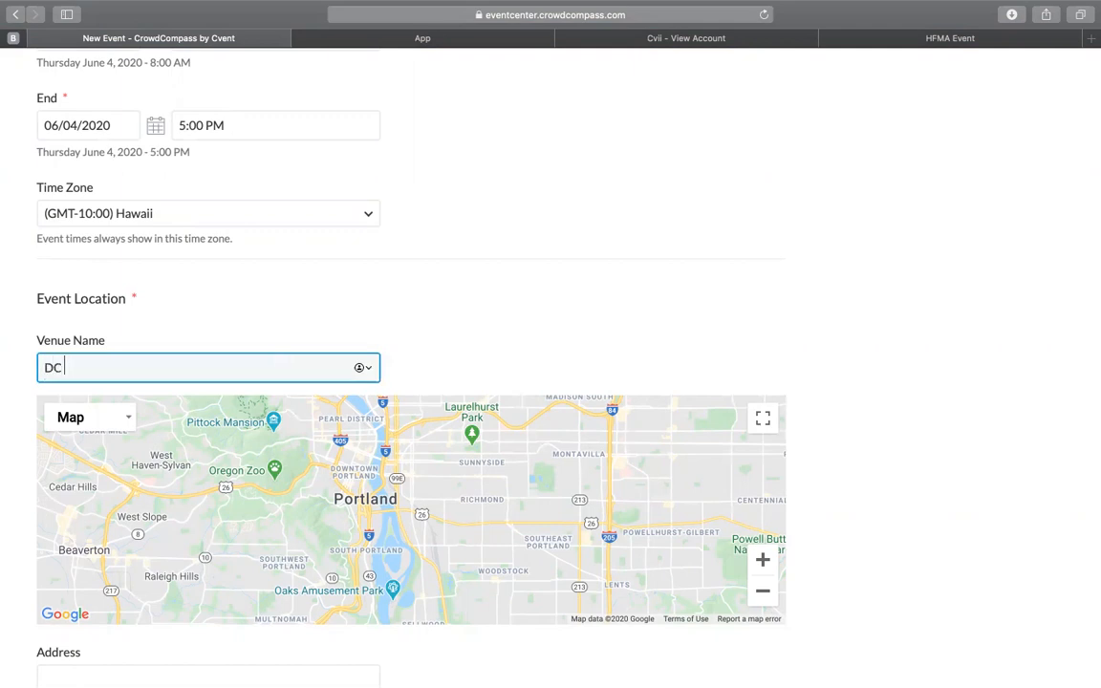
text( Convention Center)
Step: Enter the convention center's street address in the event location
scroll(451, 370, down, 4)
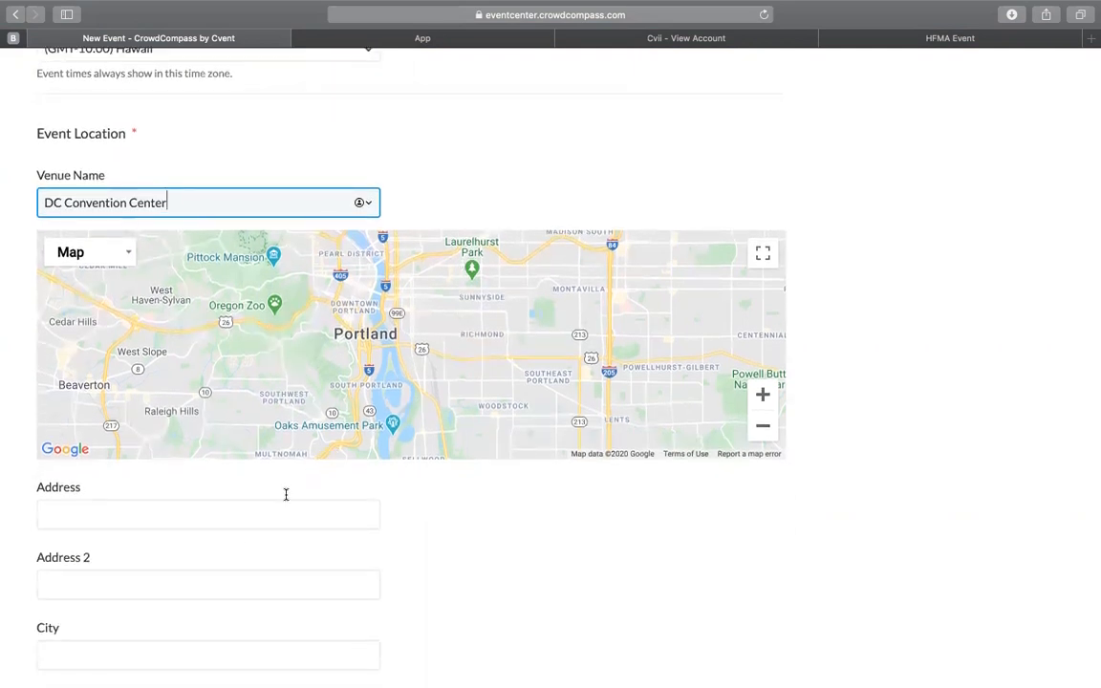
click(244, 517)
text(80)
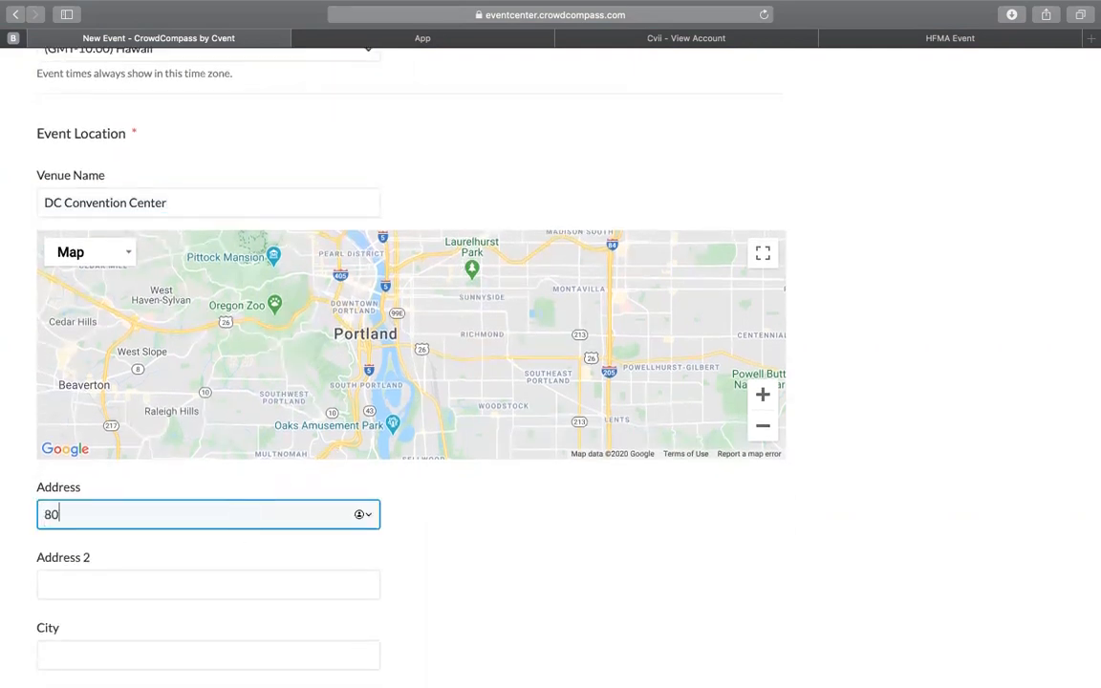
text(1 Mt.Vernon Pl NW)
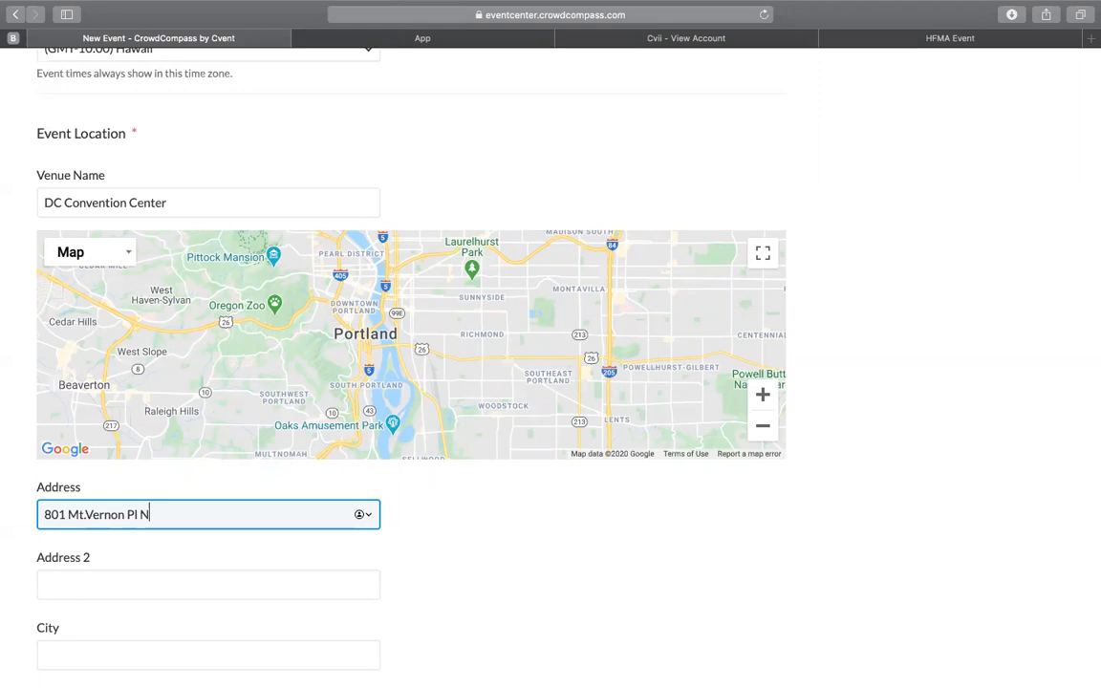
Step: Set the event location's city to Washington
click(237, 622)
text(WAshin)
key(BackSpace)
key(BackSpace)
key(BackSpace)
key(BackSpace)
key(BackSpace)
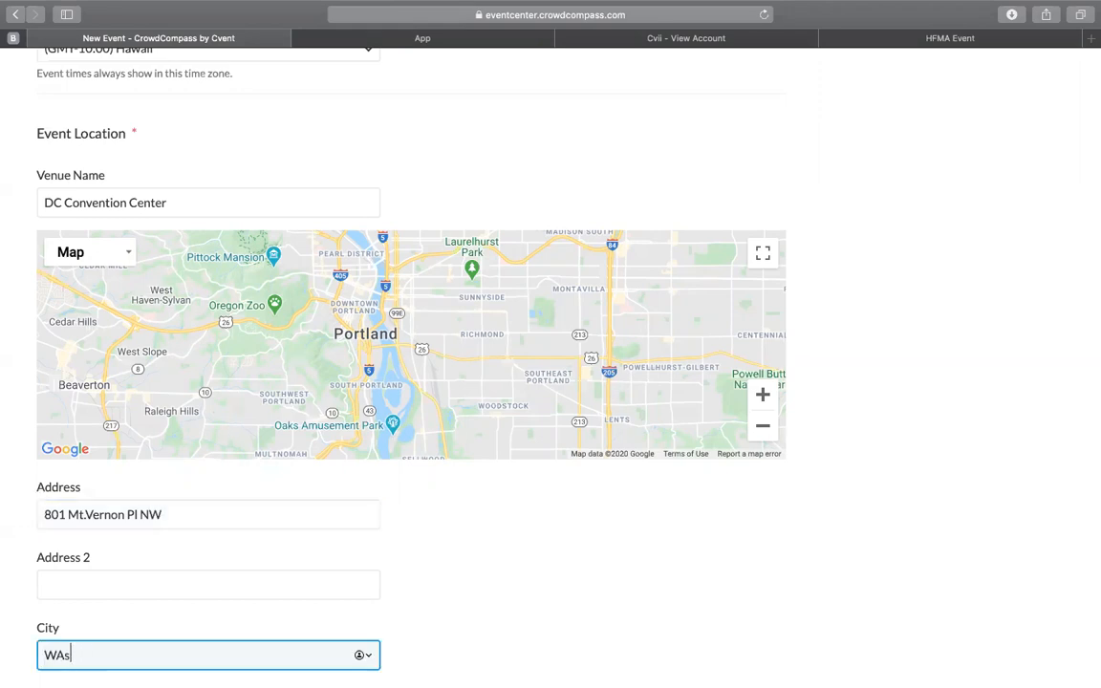
text(as)
text(ton)
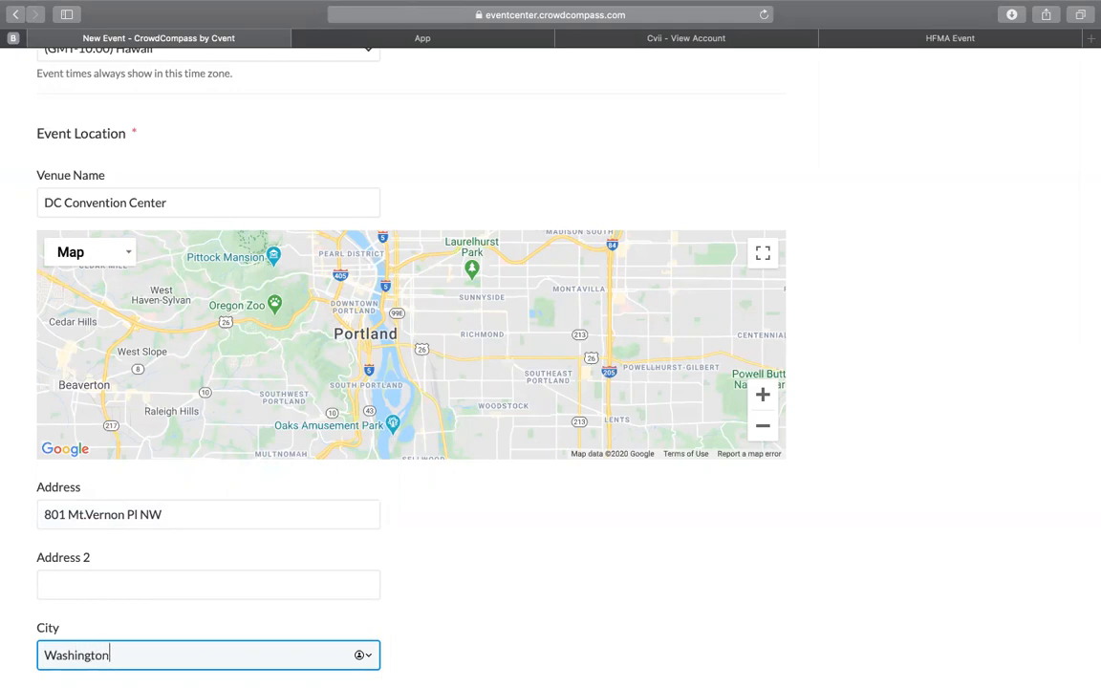
Step: Set the event location's state to DC and enter the venue's postal code
scroll(146, 647, down, 4)
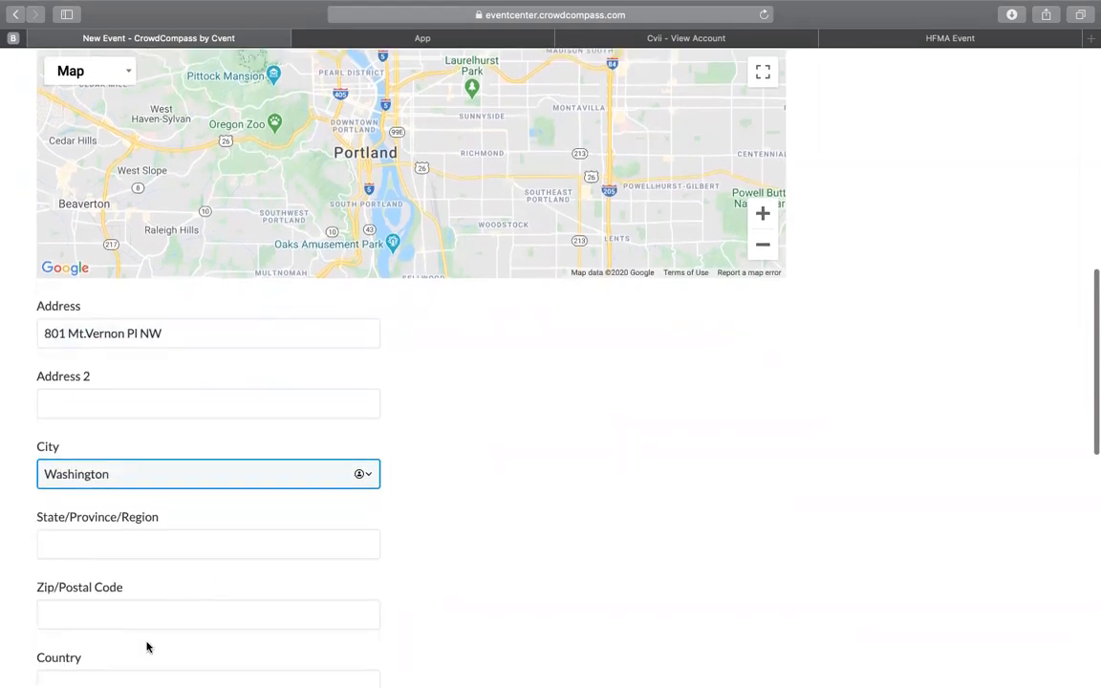
click(169, 541)
text(DC)
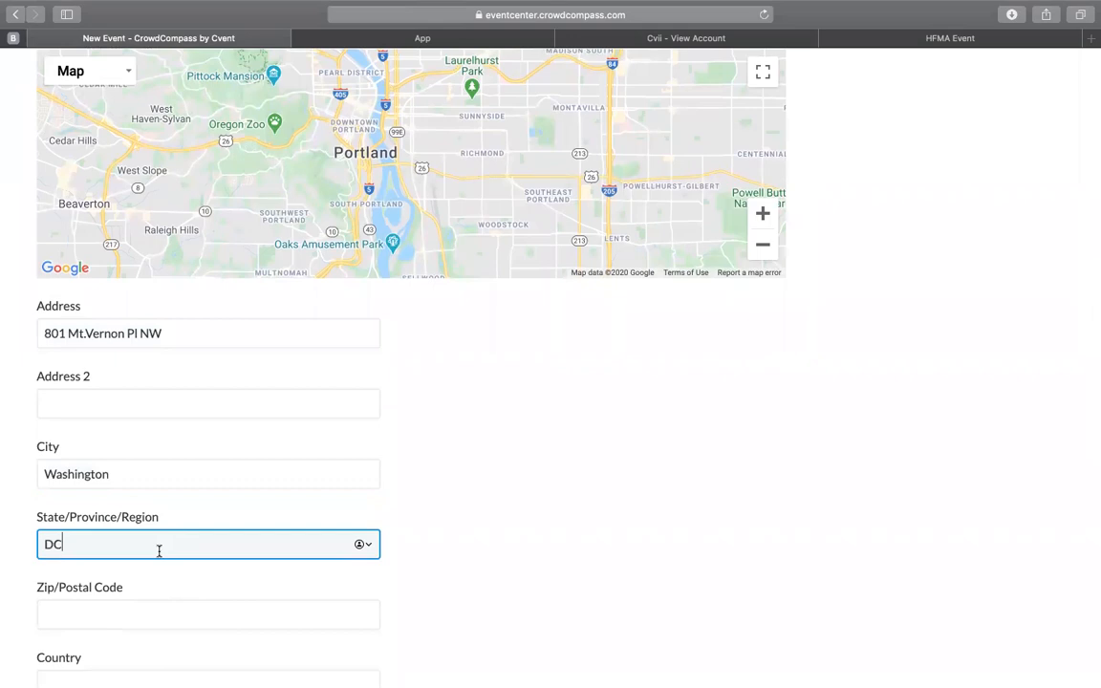
click(106, 607)
text(20001)
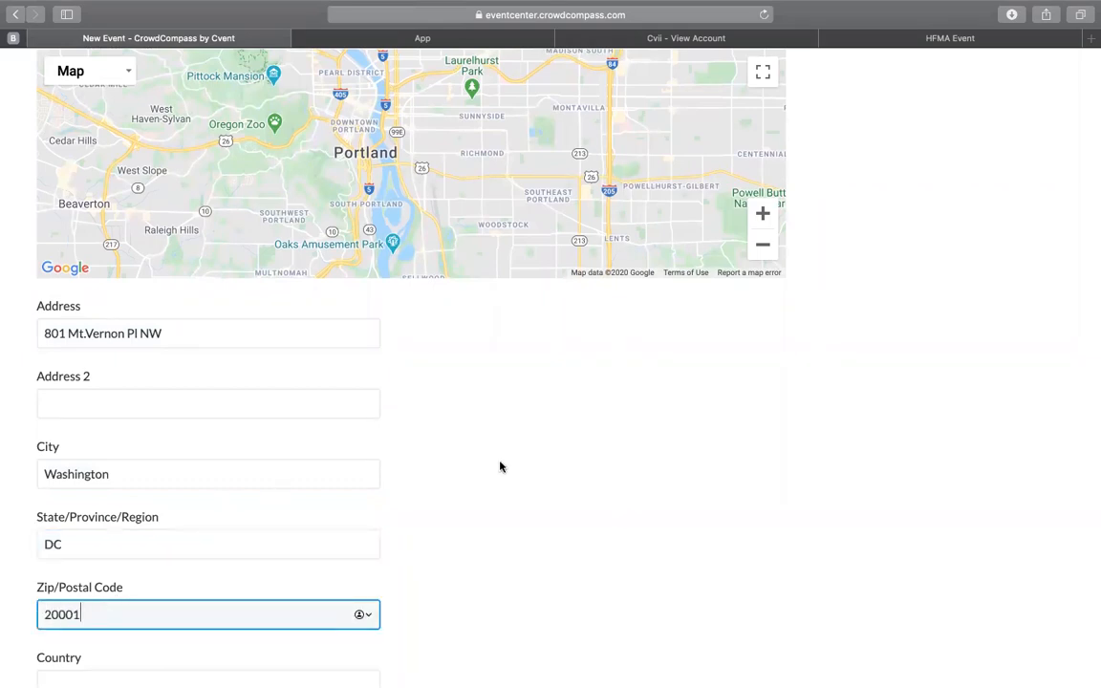
Step: Set the country to United States and preview the event location on the map
scroll(442, 518, down, 3)
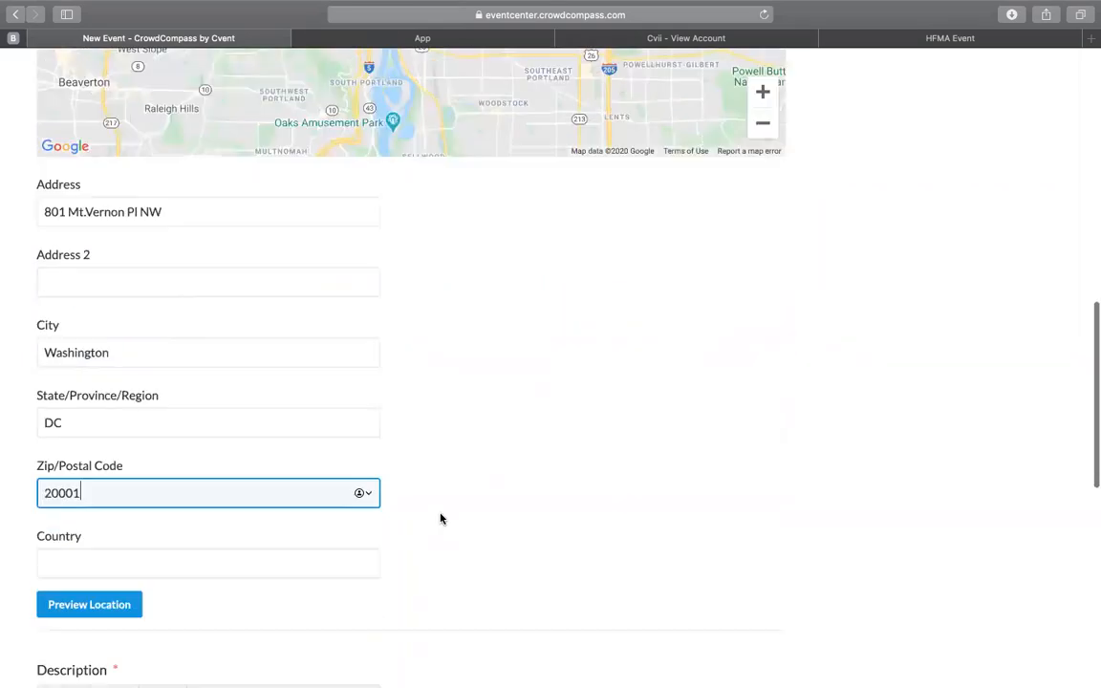
click(288, 541)
text(United States)
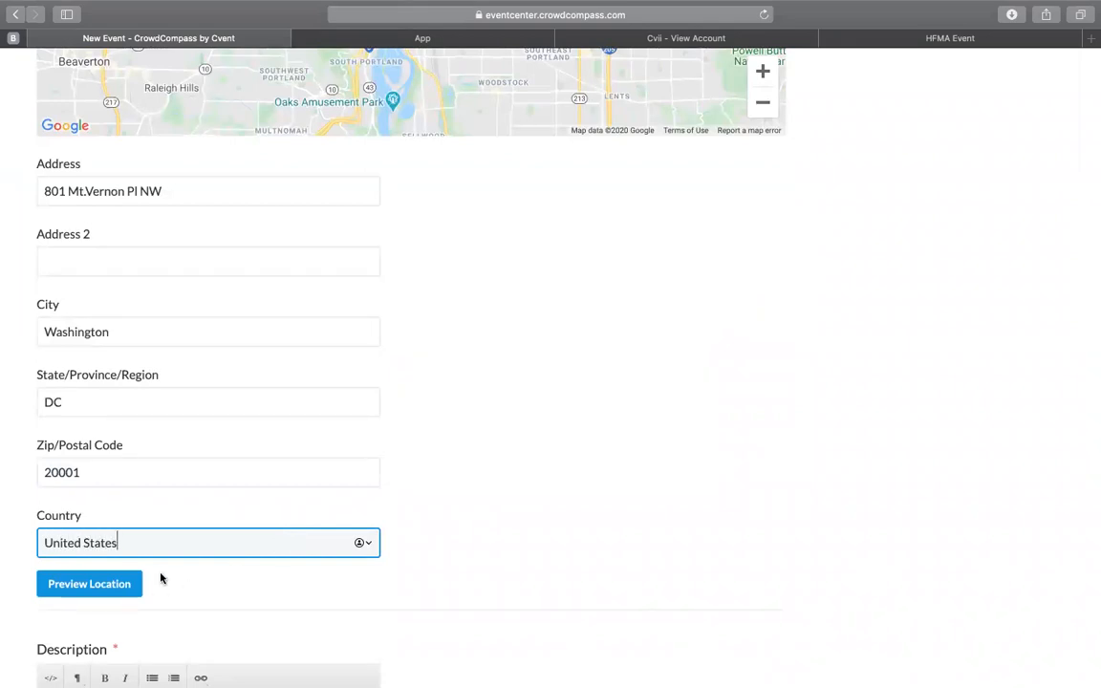
click(75, 593)
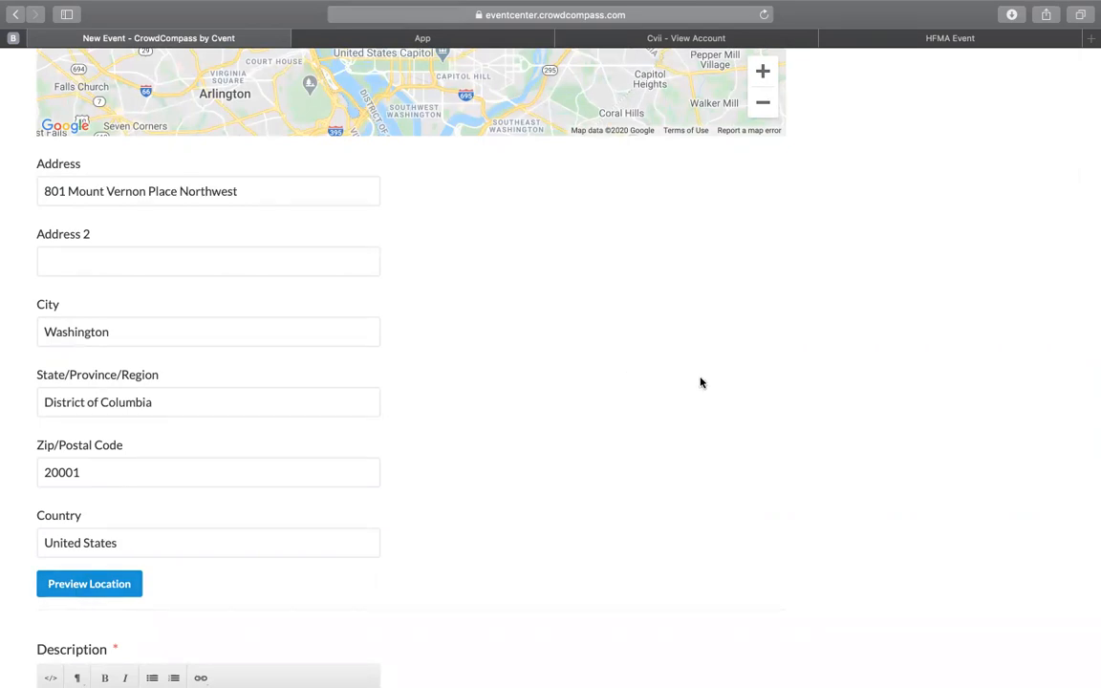
scroll(701, 381, up, 5)
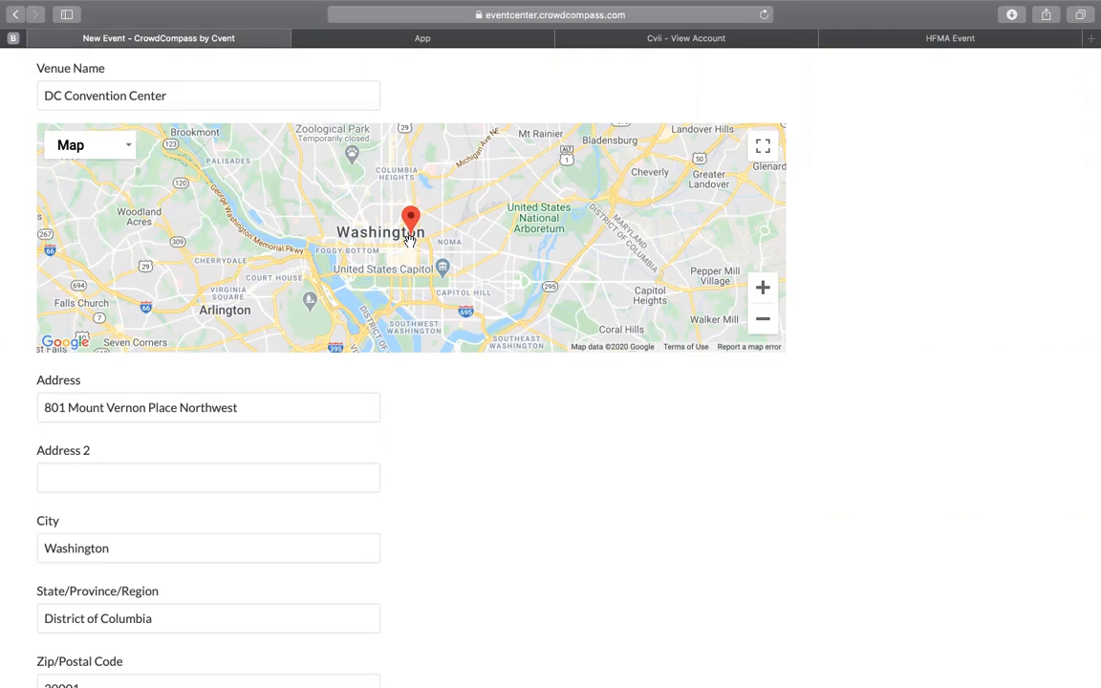
Step: Write the event description as "Let's learn about HFMA and Cvent!"
scroll(409, 239, down, 10)
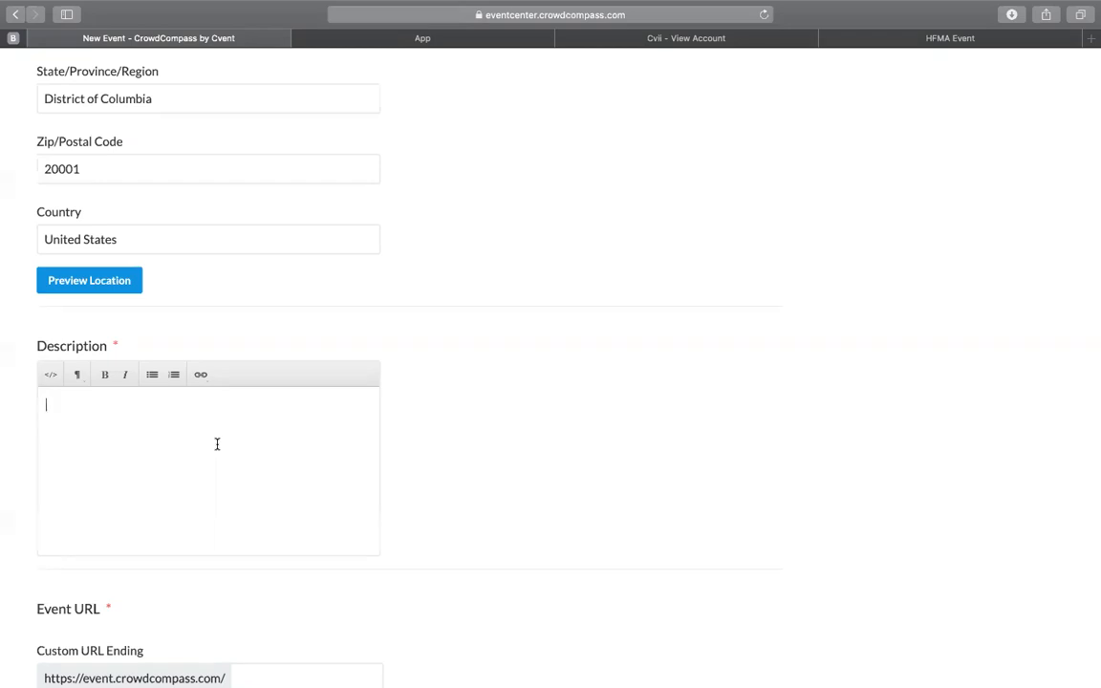
text(TBD)
drag(69, 407, 38, 410)
text(Let's learn about HFMA and Cvent!)
Step: Set the event's custom URL ending to "hmfa1"
scroll(452, 471, down, 1)
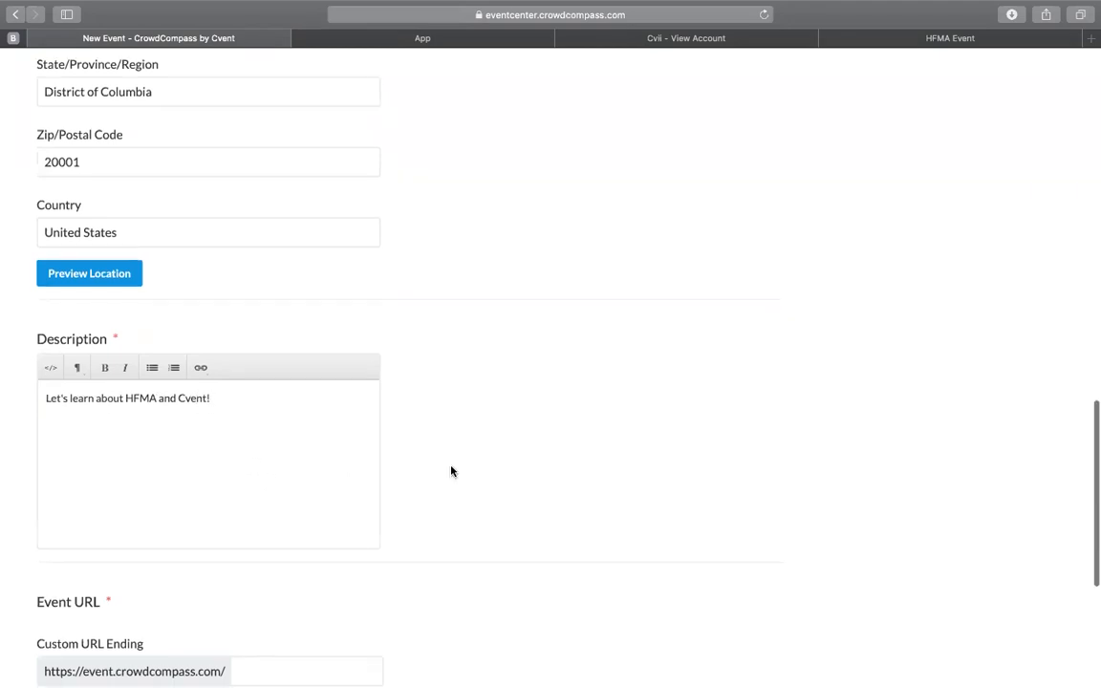
scroll(452, 472, down, 5)
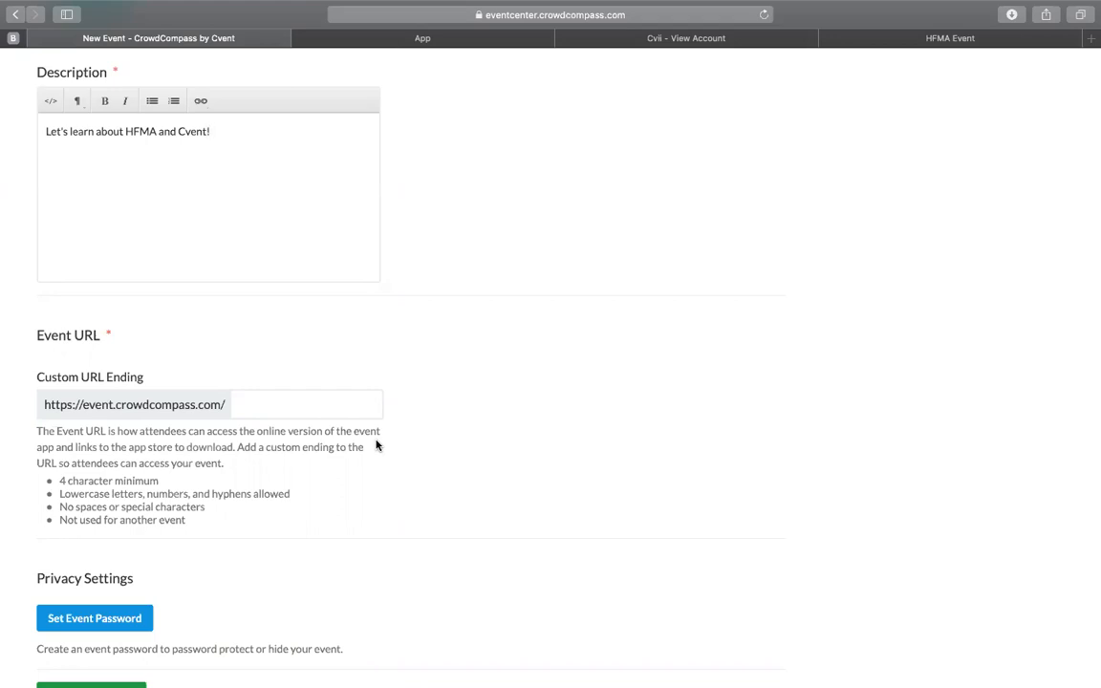
click(333, 404)
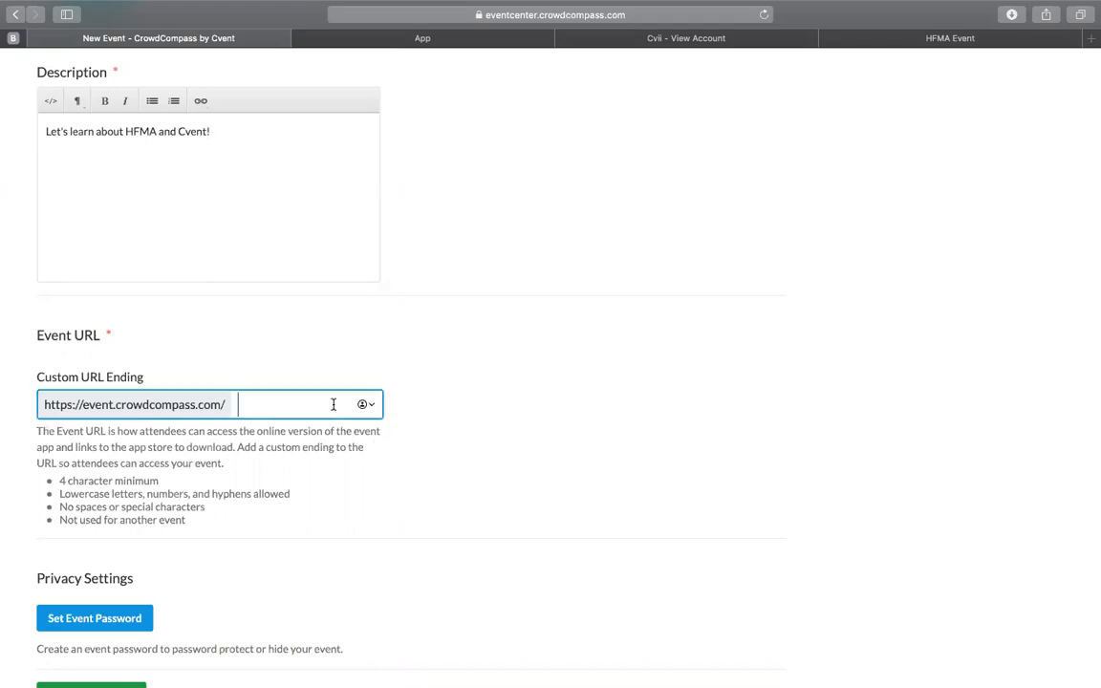
text(hmfa1)
scroll(266, 534, down, 3)
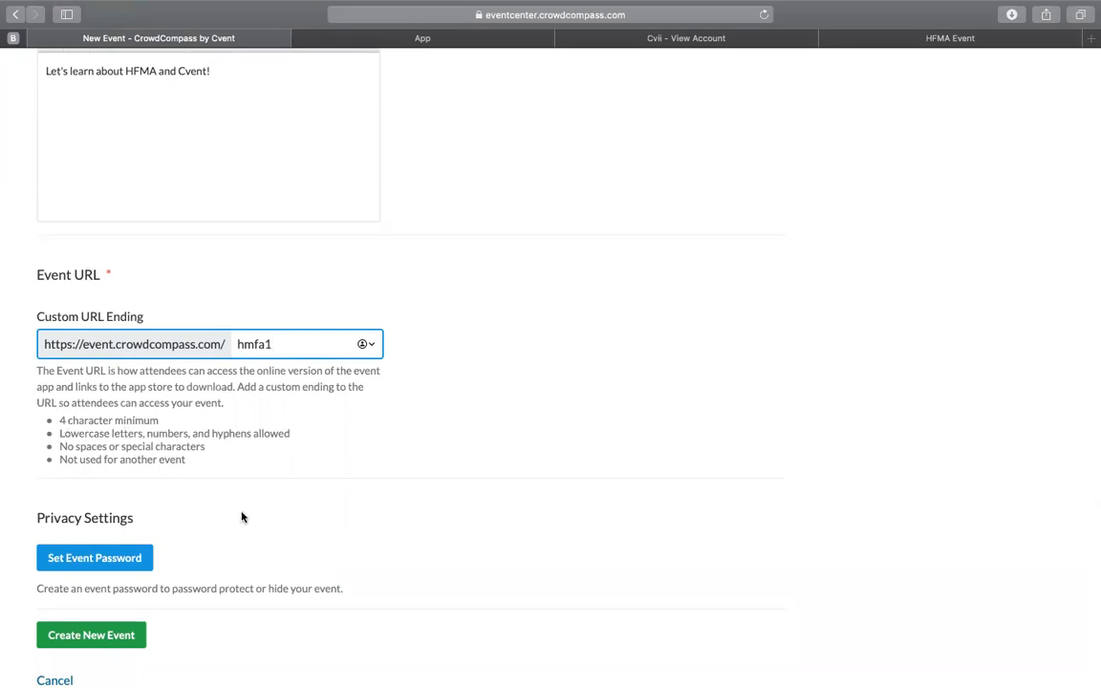
Step: Create the new event and start it as a blank event instead of copying an existing one
scroll(306, 533, down, 1)
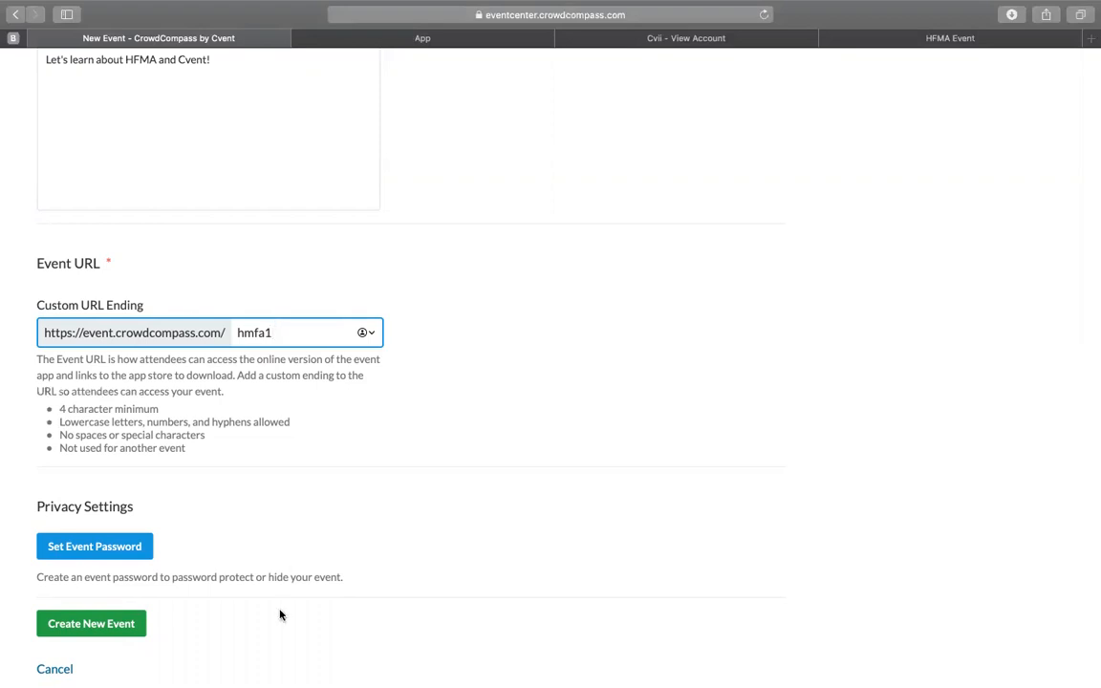
click(95, 625)
mouse_move(611, 6)
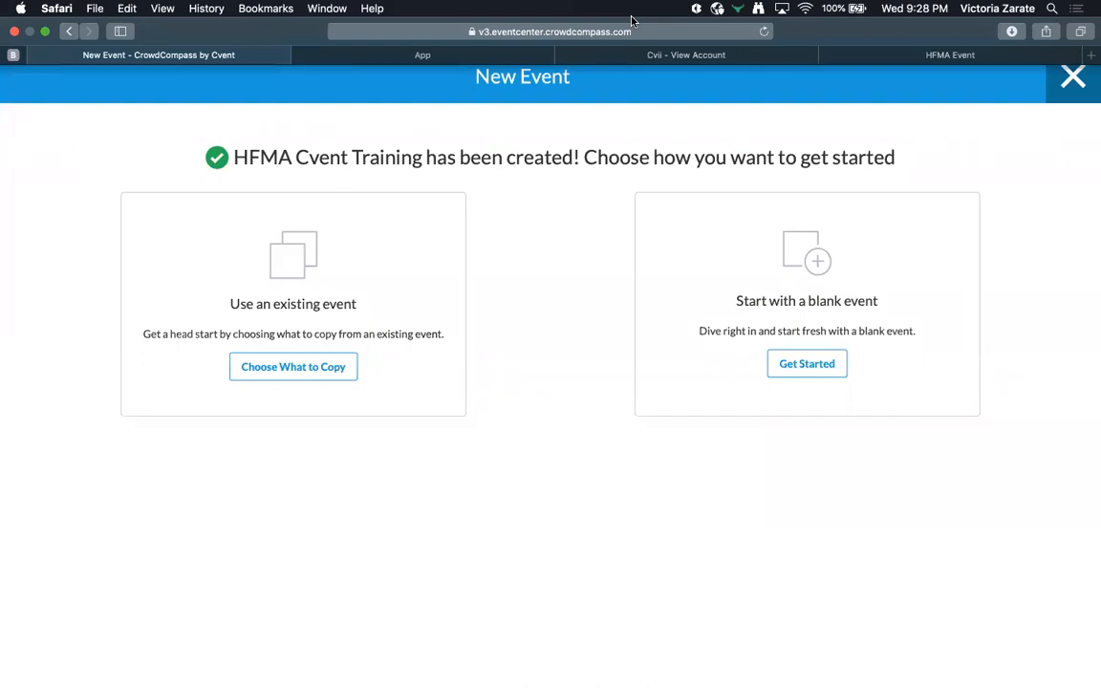
click(792, 367)
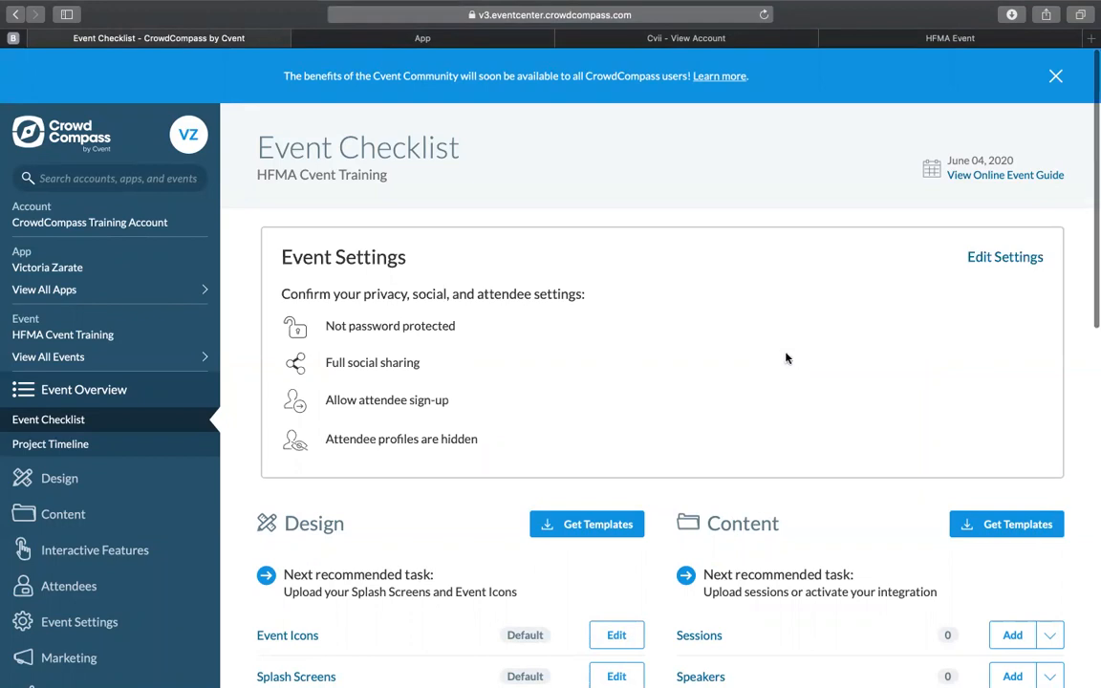
Step: Review the Event Checklist from its settings summary to the attendee section, and read the instructions for previewing the event
scroll(788, 363, down, 1)
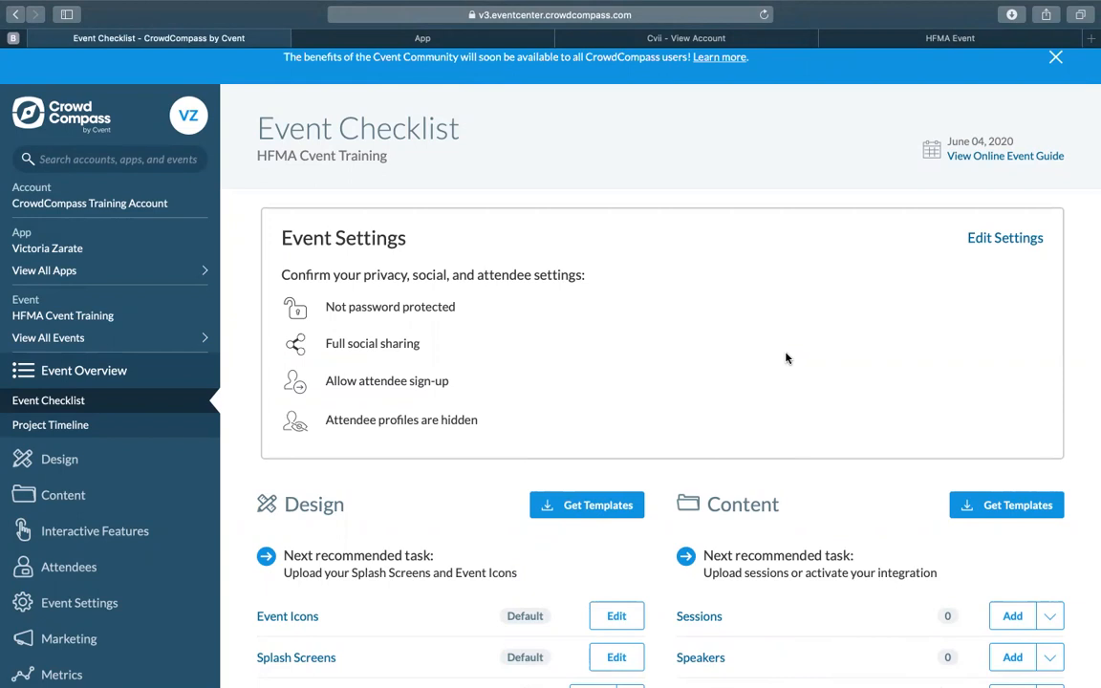
scroll(785, 357, down, 1)
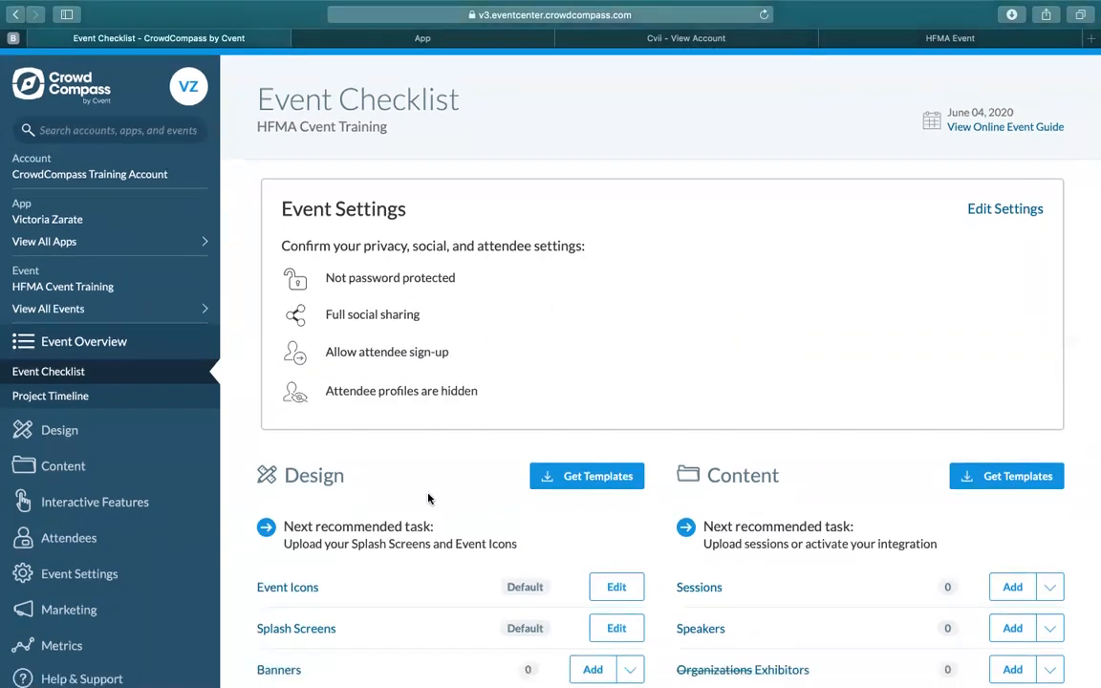
scroll(703, 525, down, 1)
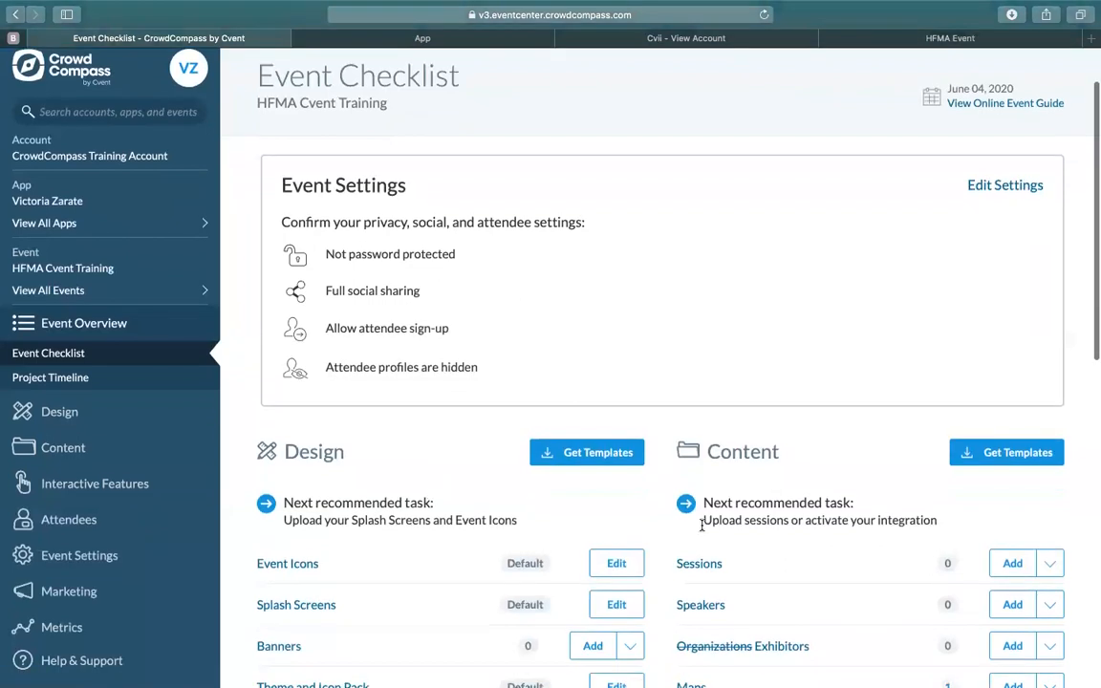
scroll(707, 526, down, 5)
scroll(720, 529, down, 5)
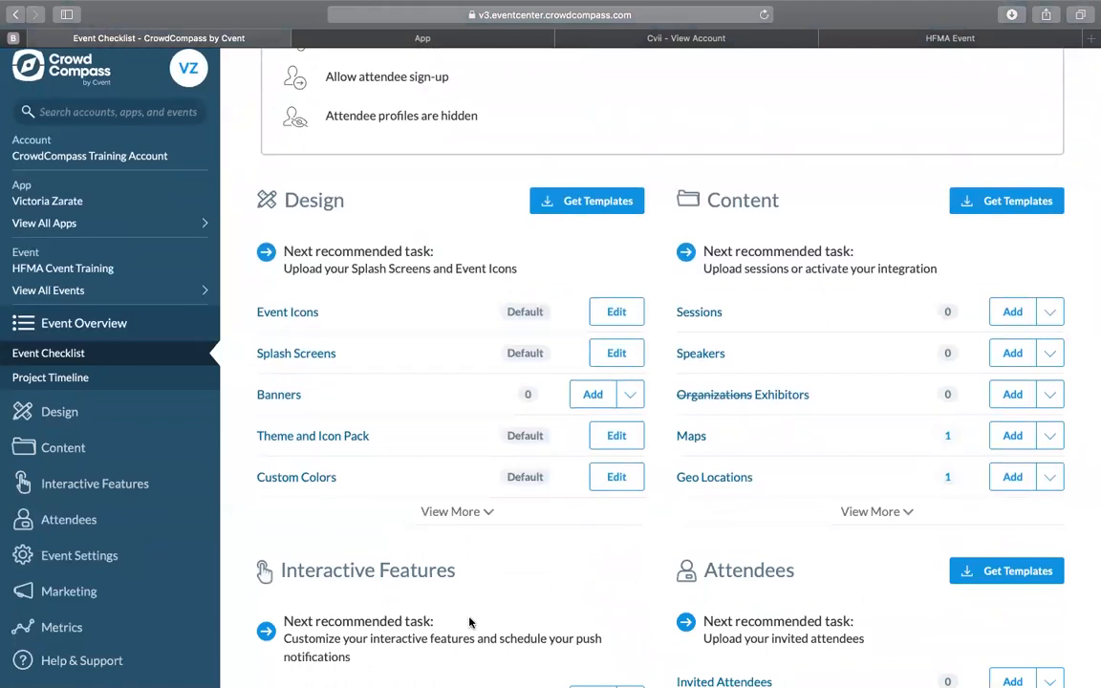
scroll(470, 622, up, 6)
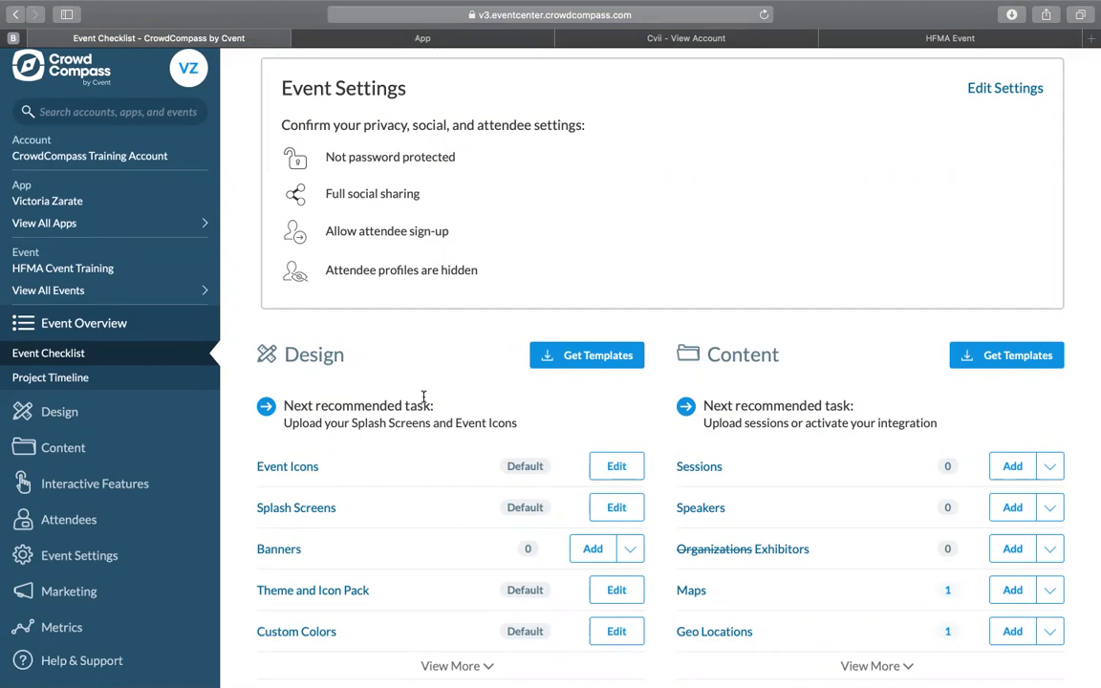
scroll(423, 397, down, 10)
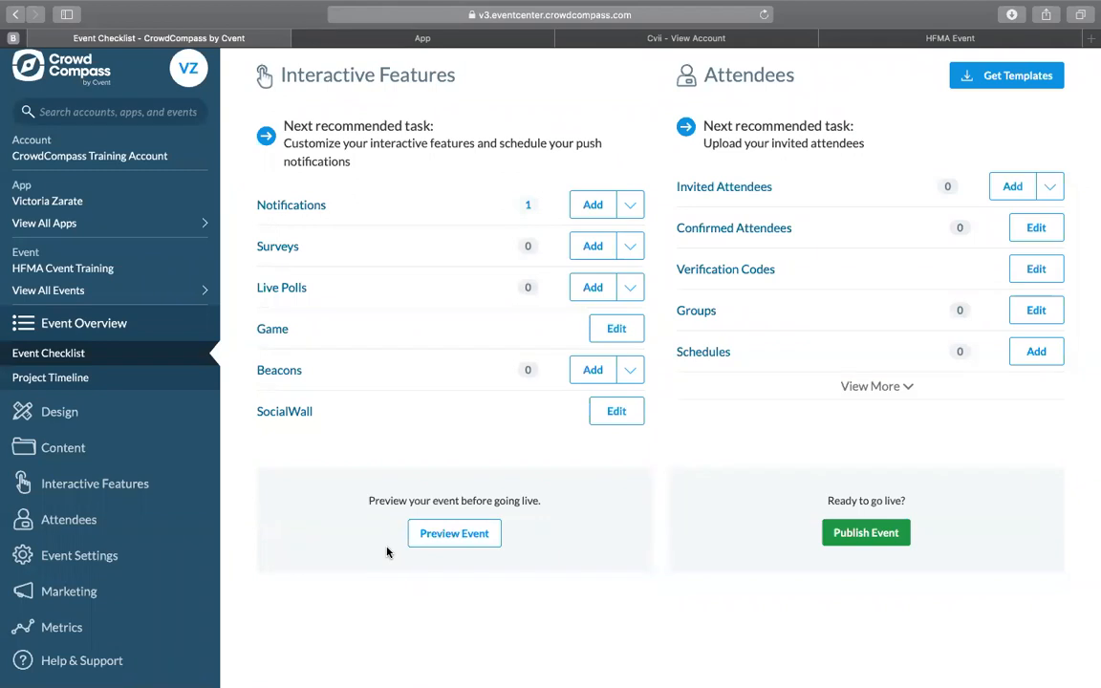
click(480, 532)
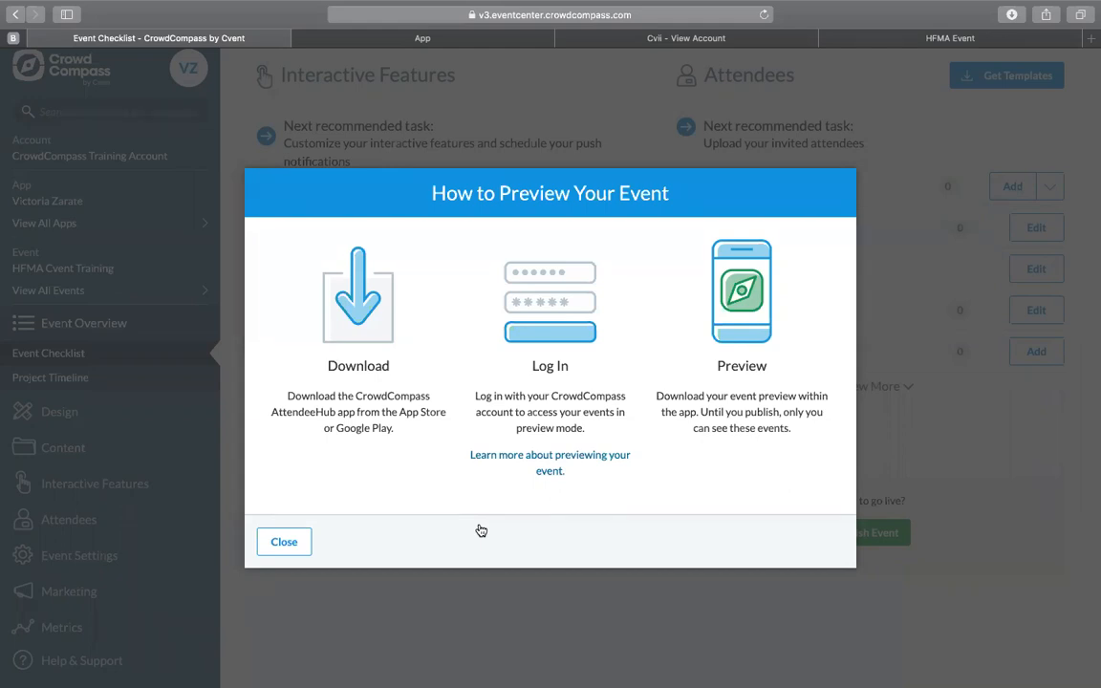
click(292, 542)
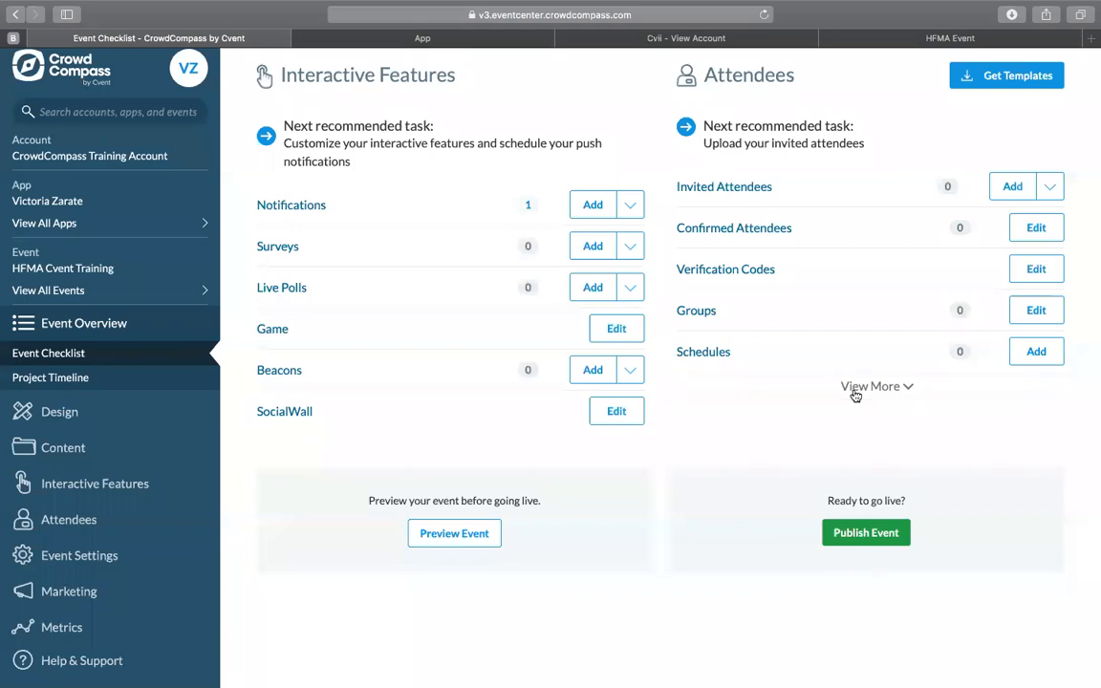
Step: Switch to the Appetize.io phone simulator and open AttendeeHub's event planner login for the US datacenter
mouse_move(583, 5)
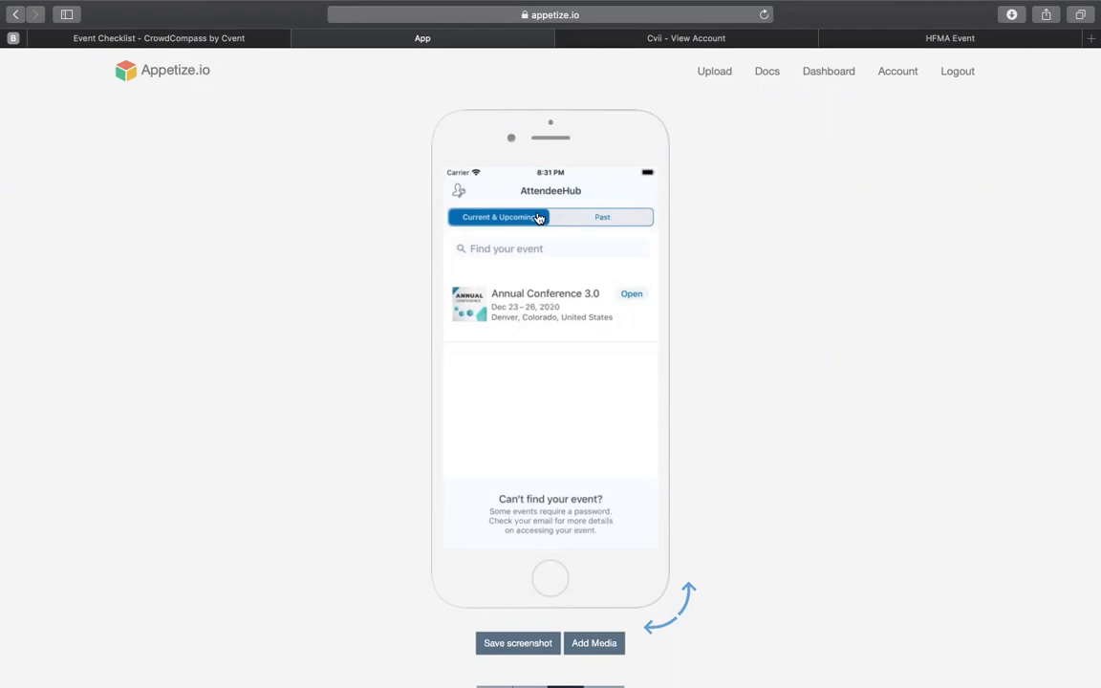
click(457, 195)
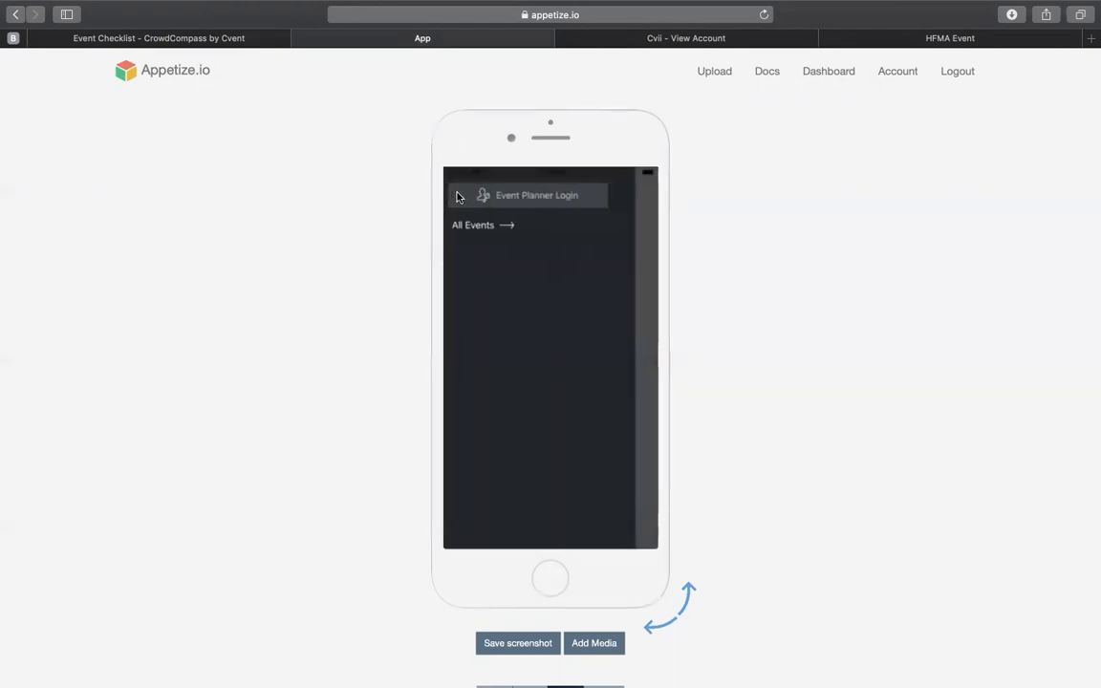
click(528, 198)
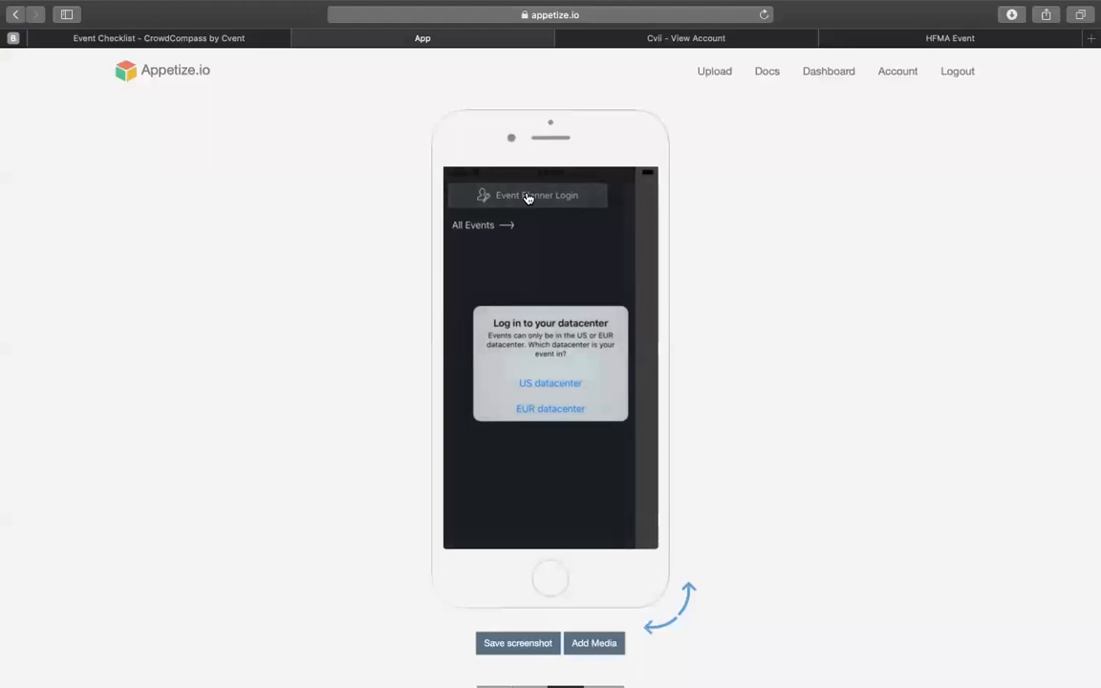
click(542, 383)
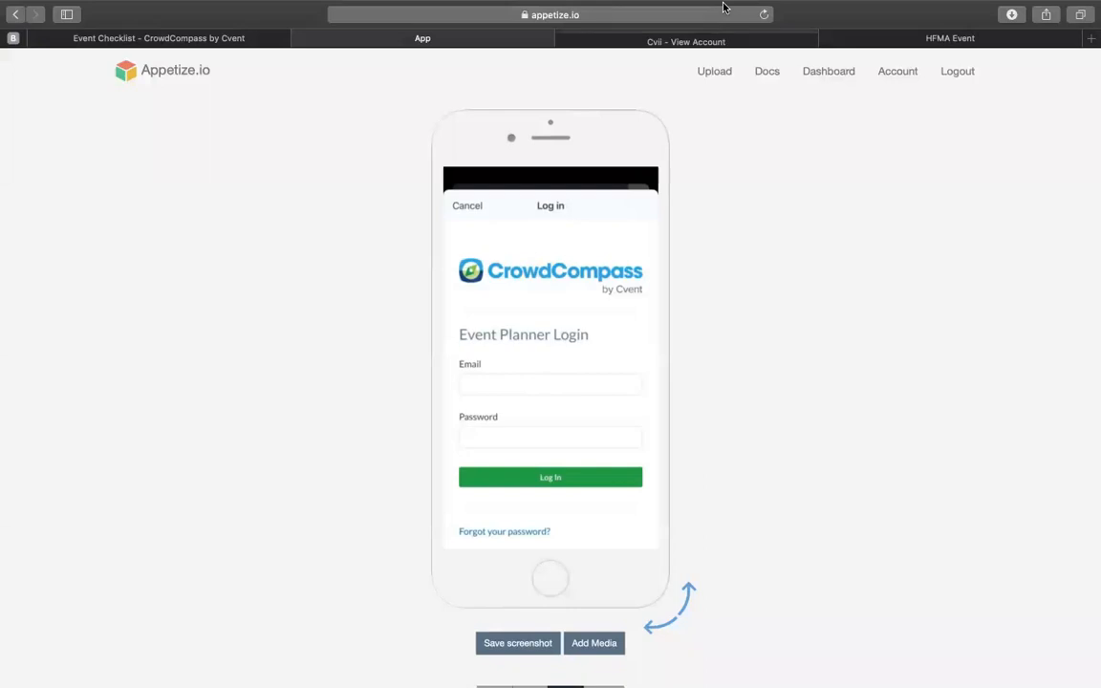
Step: Switch back to the CrowdCompass Event Checklist and open the event's privacy settings for editing
mouse_move(621, 8)
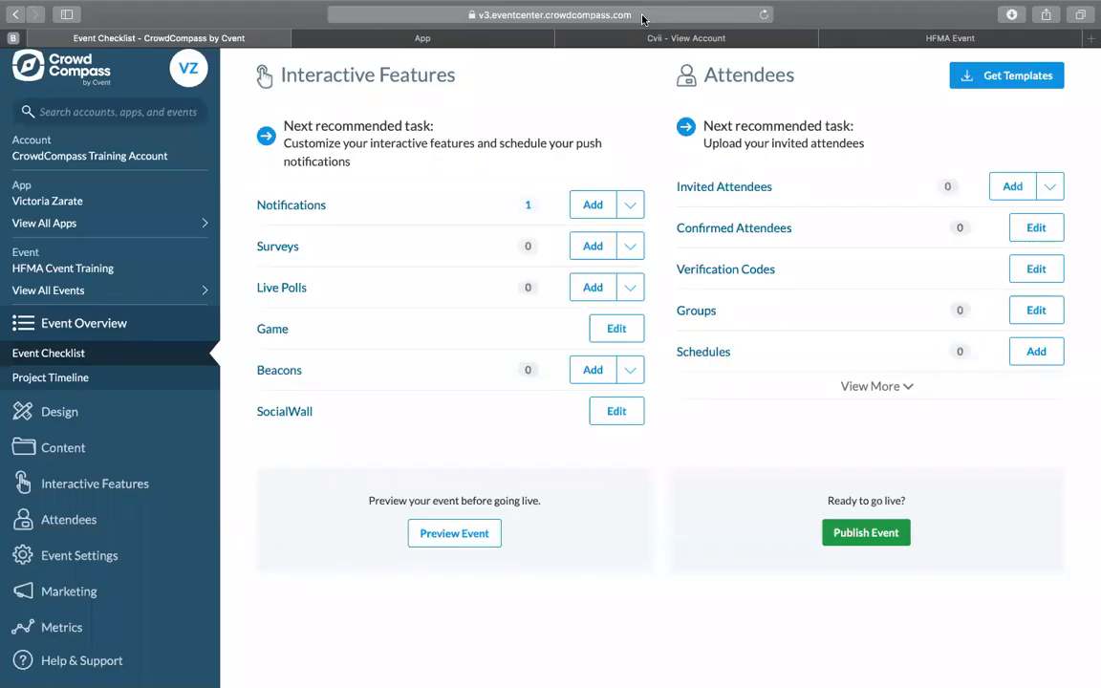
scroll(765, 279, up, 5)
scroll(766, 210, up, 10)
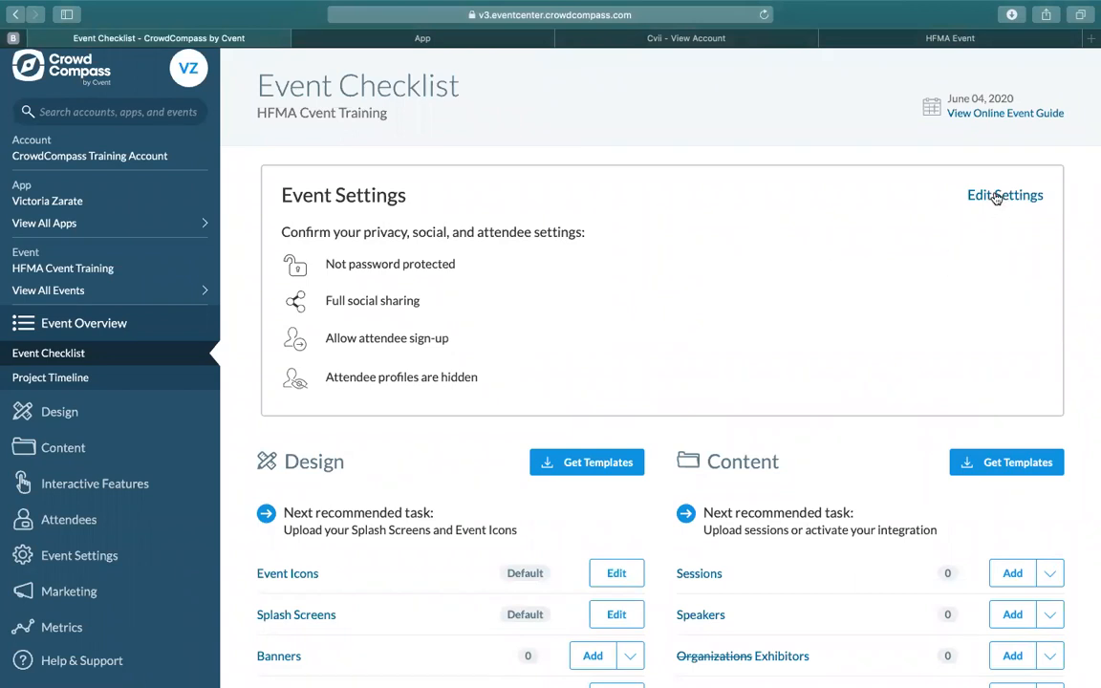
click(996, 196)
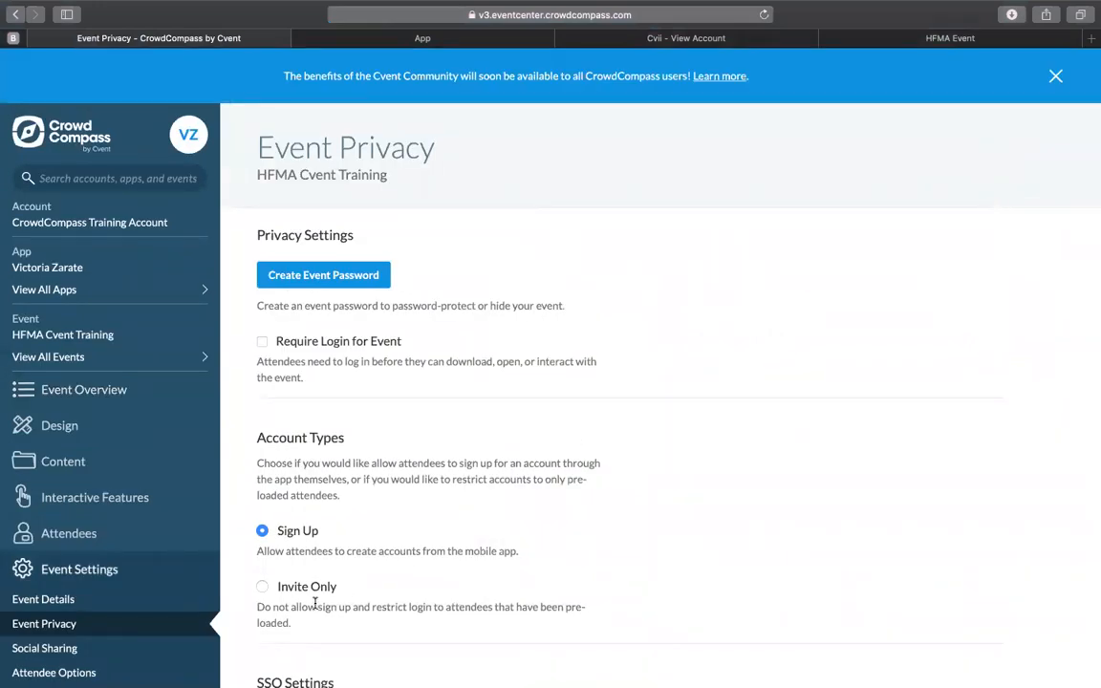
scroll(152, 582, down, 3)
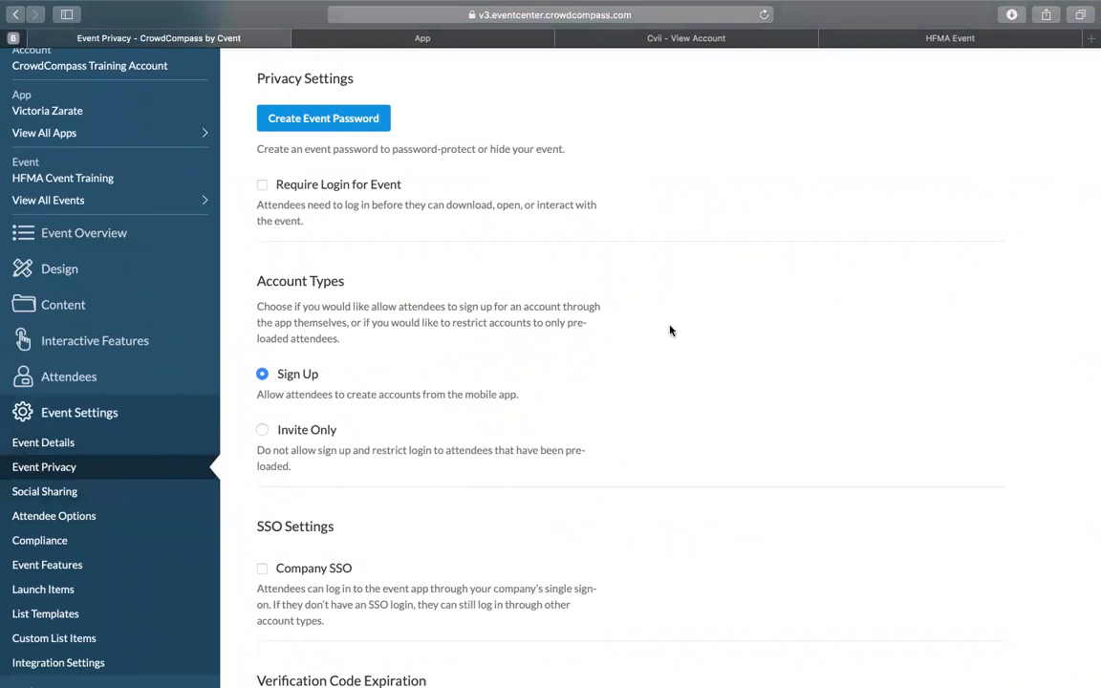
scroll(612, 328, up, 3)
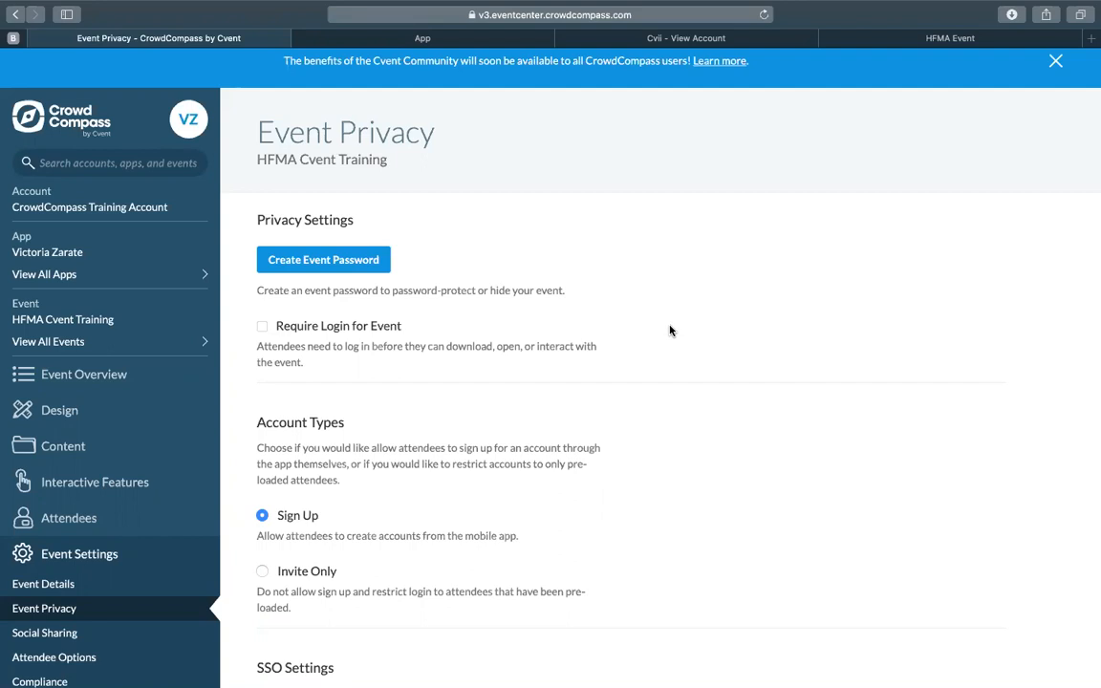
Step: Create an event password, replace the generated one with a custom event password, and remove the password protection again
click(361, 258)
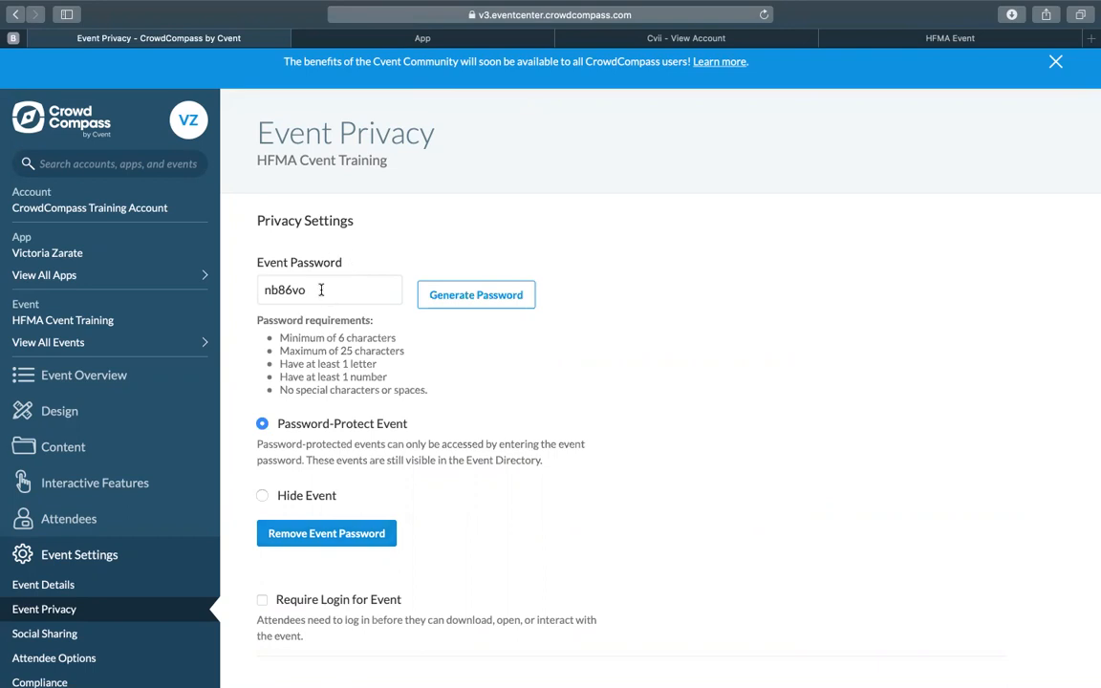
click(321, 289)
drag(325, 289, 262, 290)
text(h)
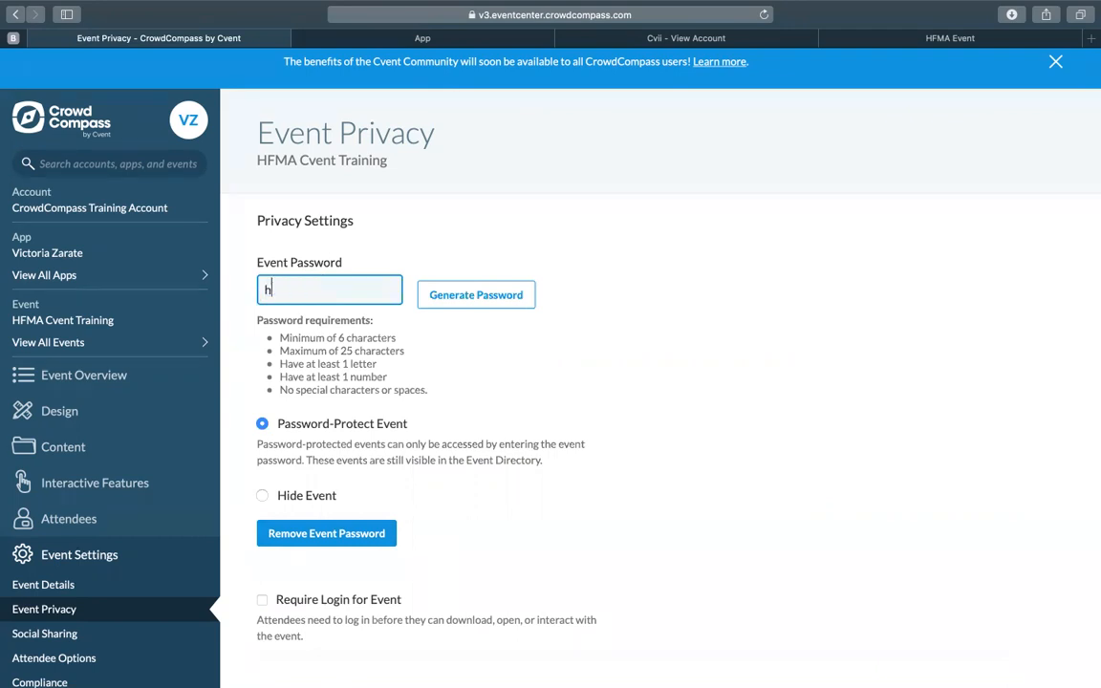
text(fma1)
click(332, 541)
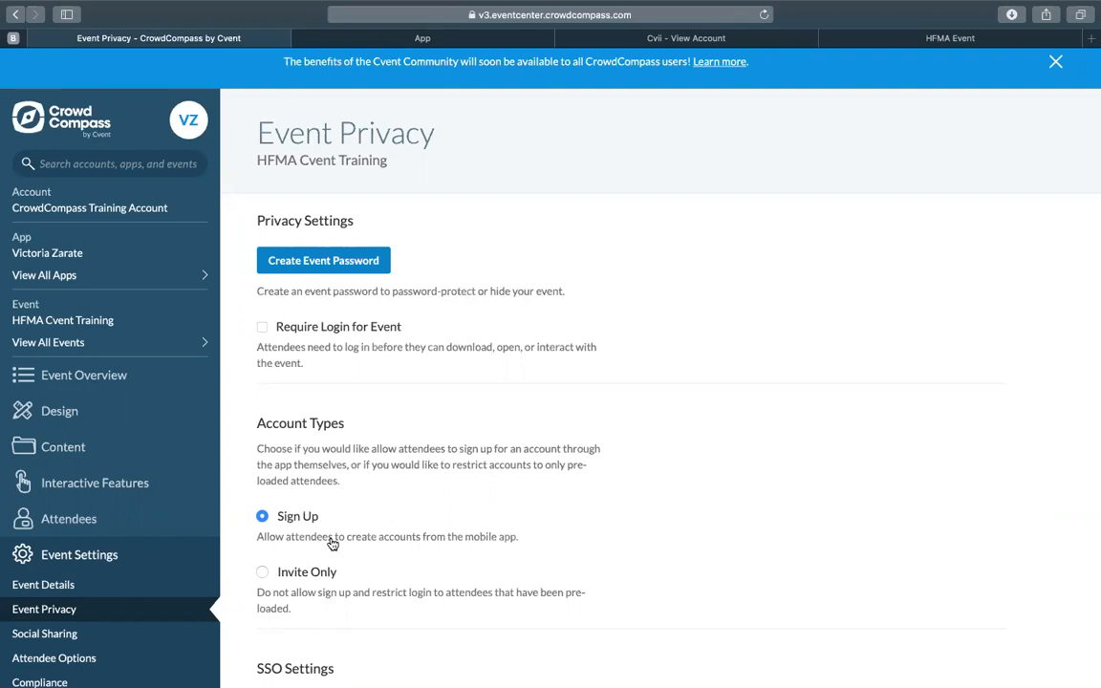
Step: Switch the attendee account type to Invite Only and back to Sign Up, and save the event's privacy settings
click(263, 572)
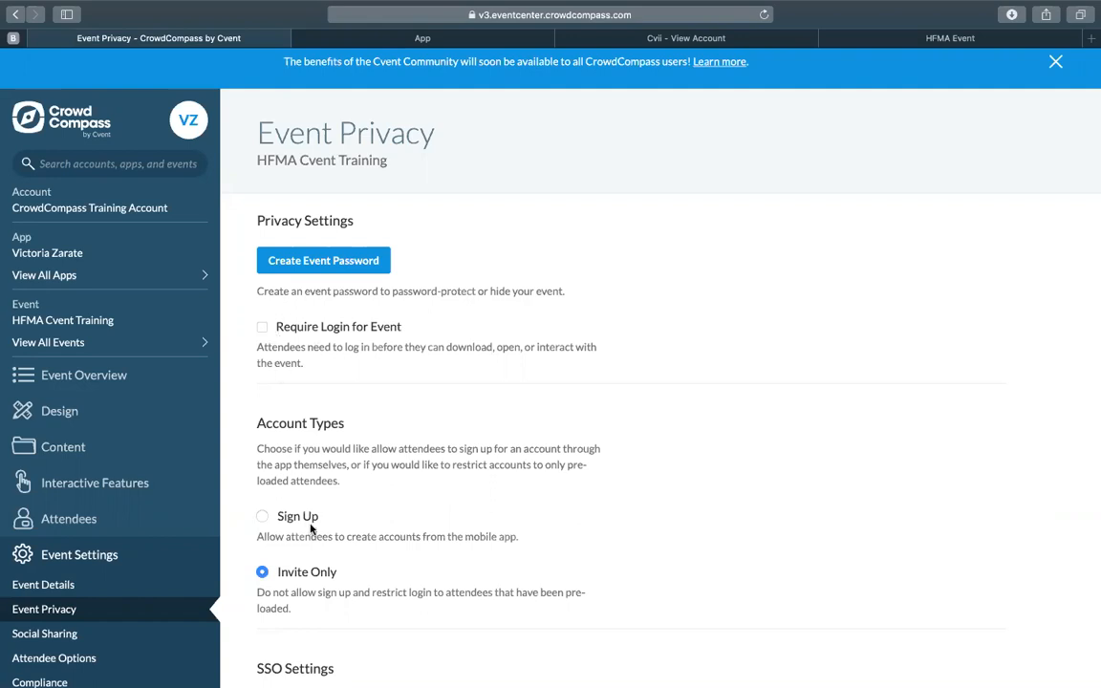
click(260, 517)
scroll(437, 553, down, 3)
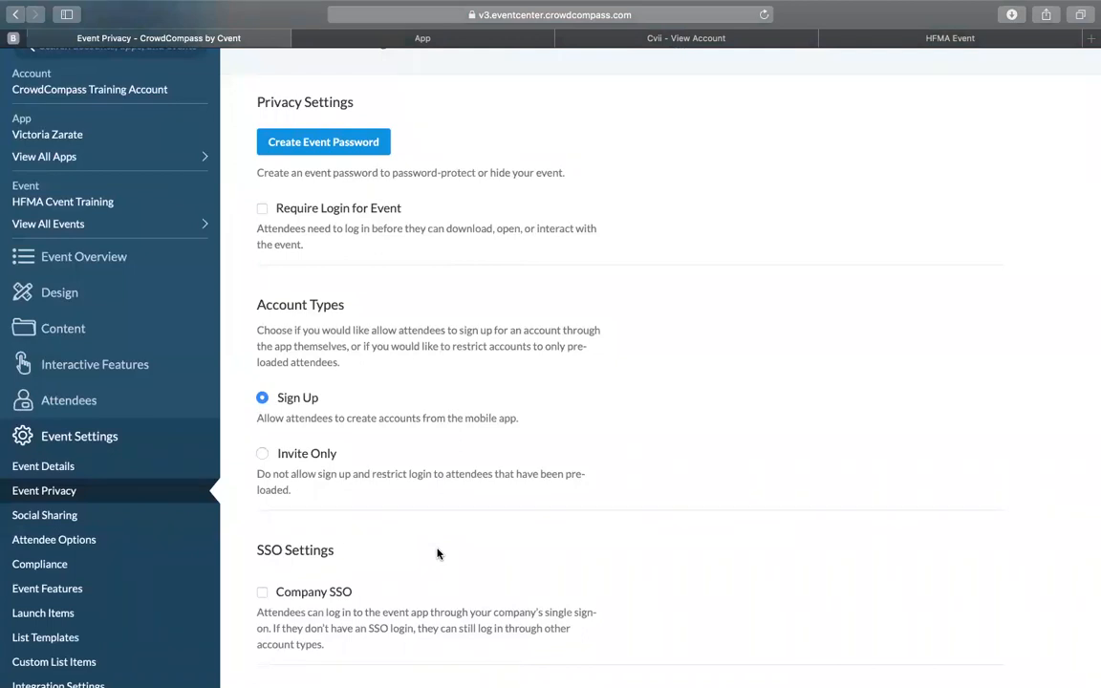
scroll(438, 553, down, 10)
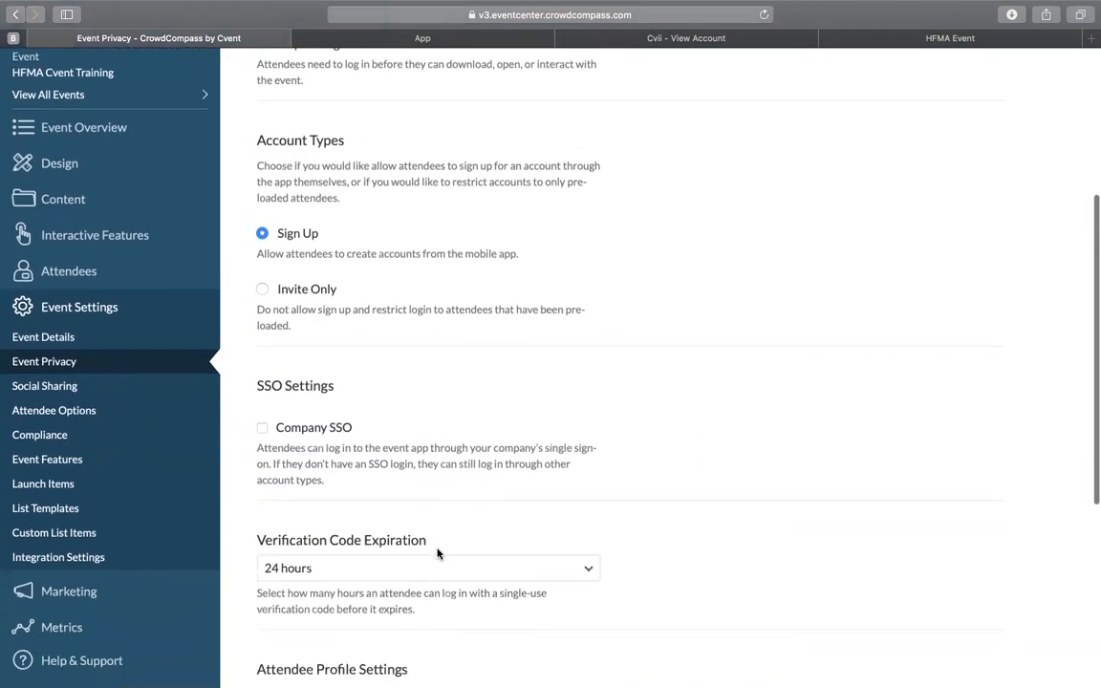
scroll(438, 552, down, 3)
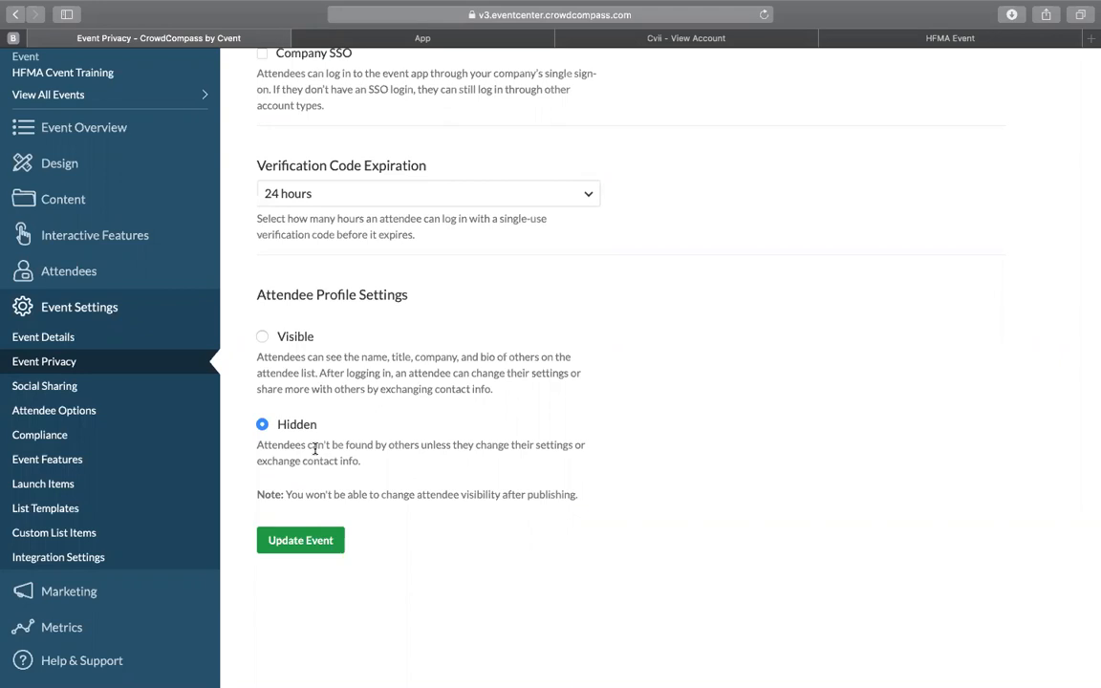
click(306, 541)
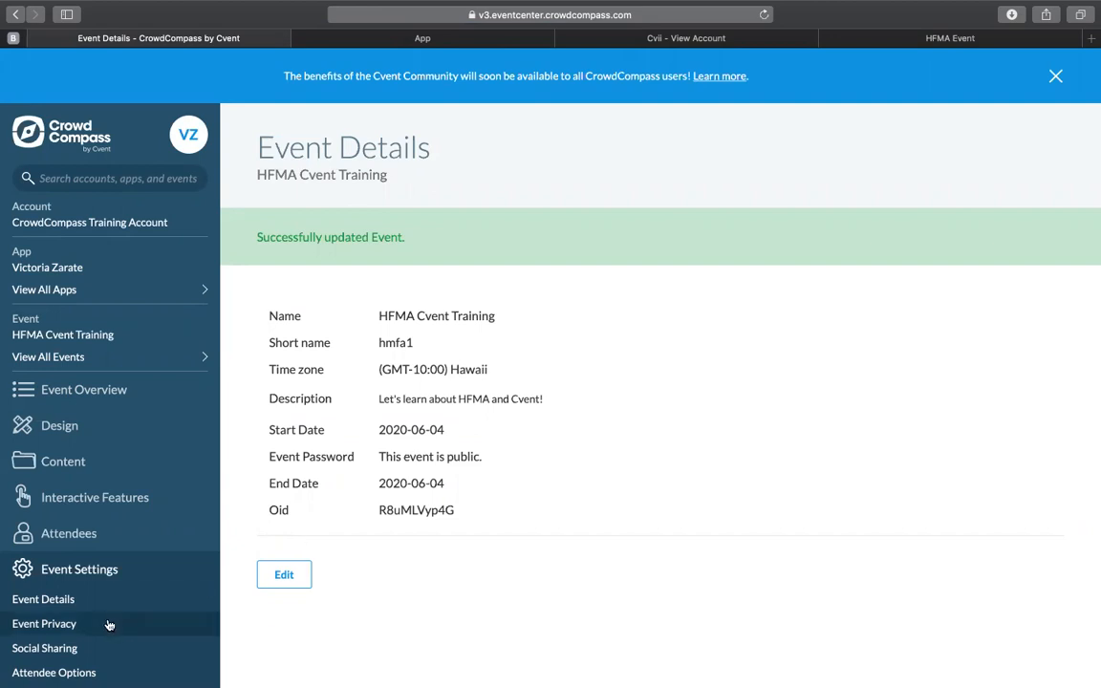
Step: Open the event's Social Sharing settings and look over the sharing types and activity feed options
scroll(108, 621, down, 4)
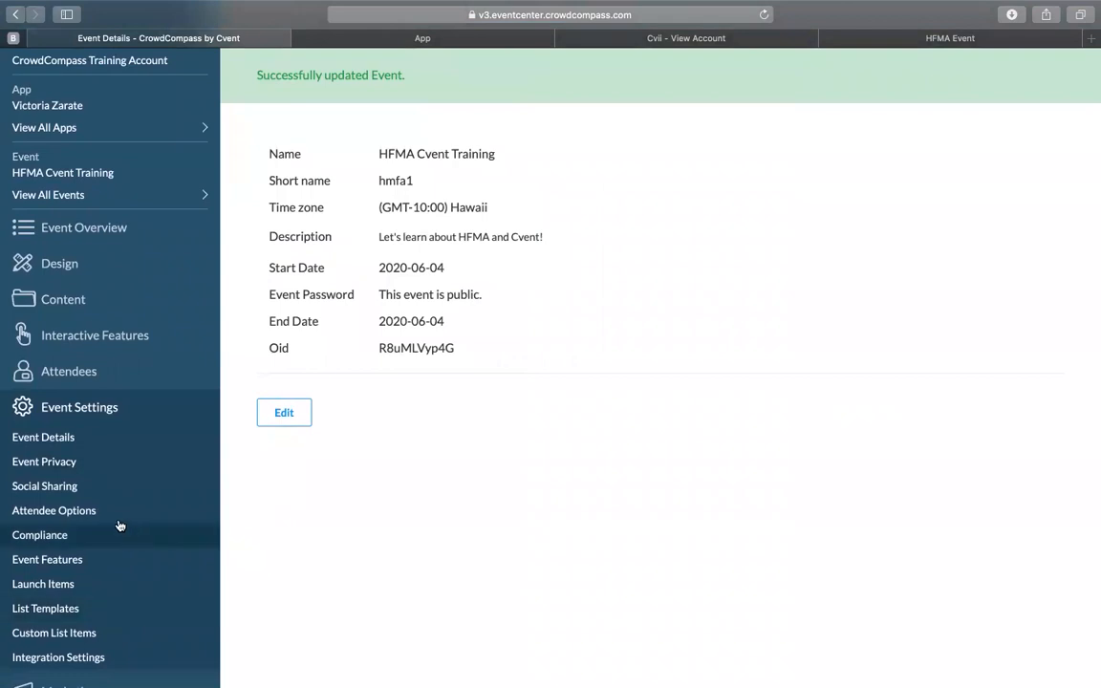
click(97, 496)
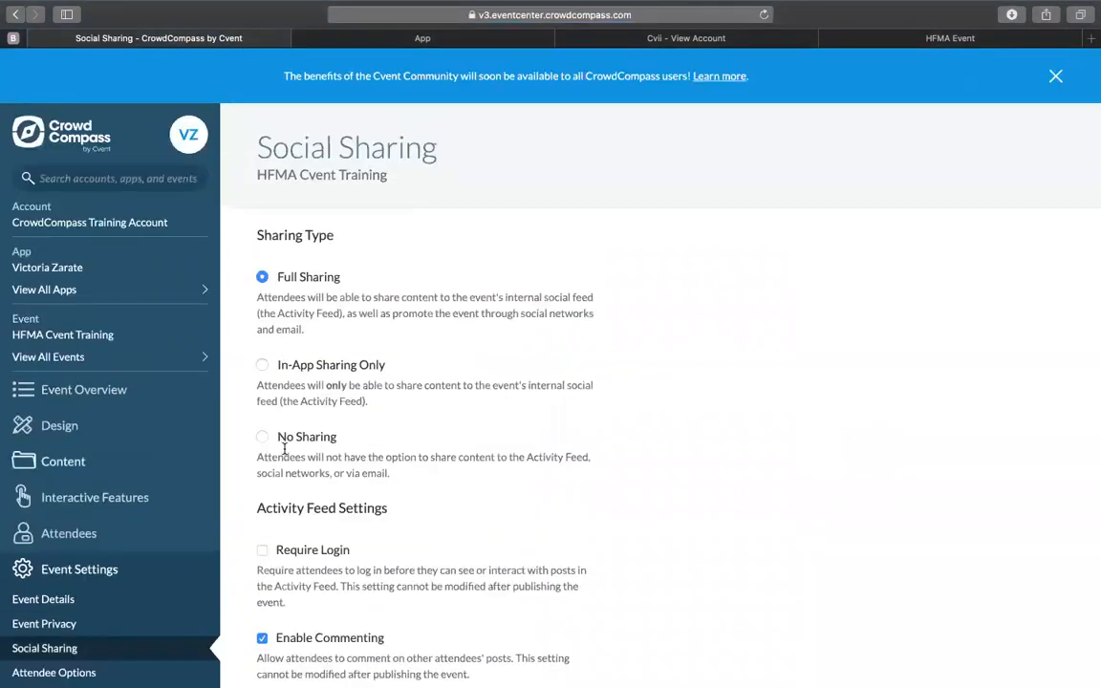
scroll(442, 462, down, 2)
scroll(407, 465, down, 2)
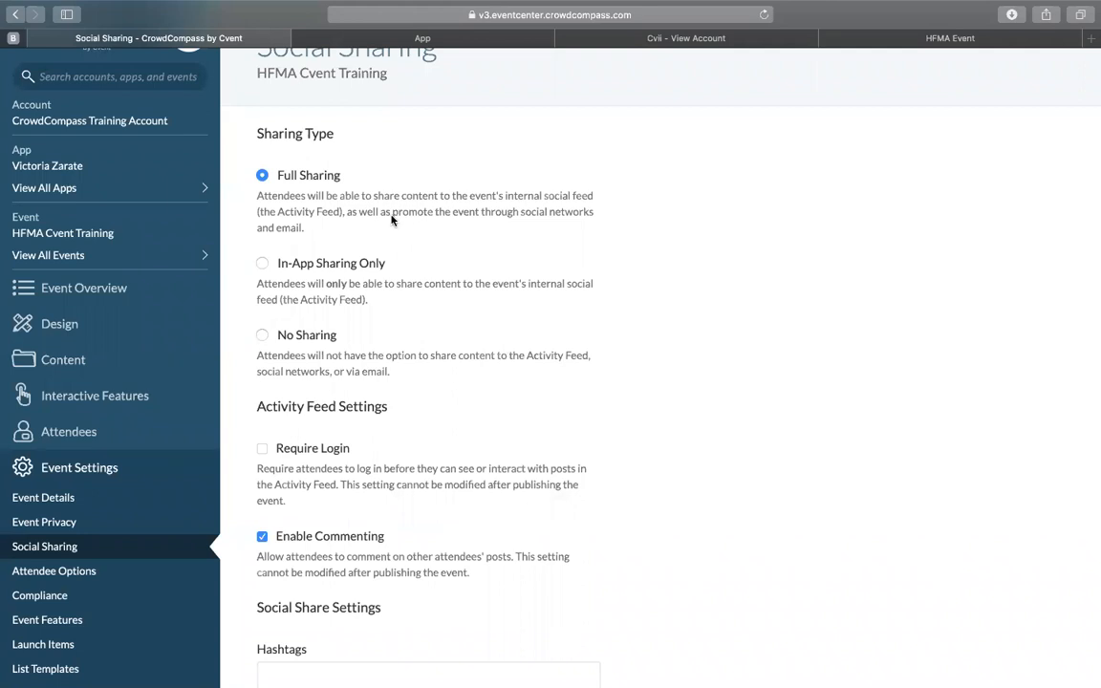
Step: Switch the sharing type through In-App Sharing Only and No Sharing back to Full Sharing, and save the social sharing settings
click(262, 265)
click(262, 335)
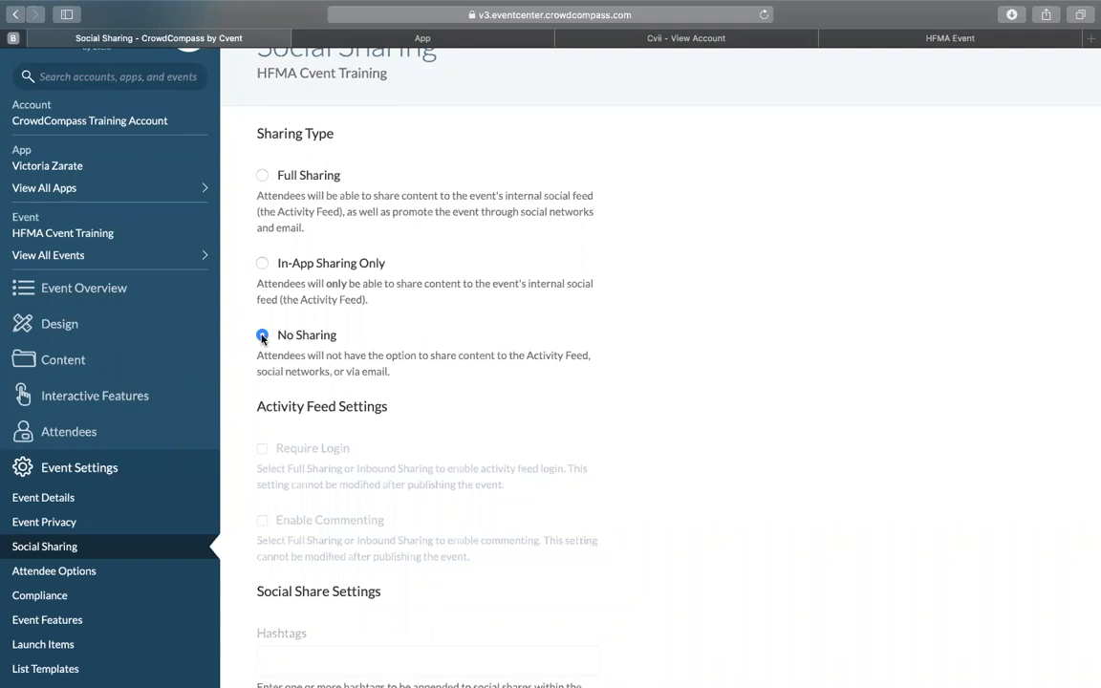
click(262, 176)
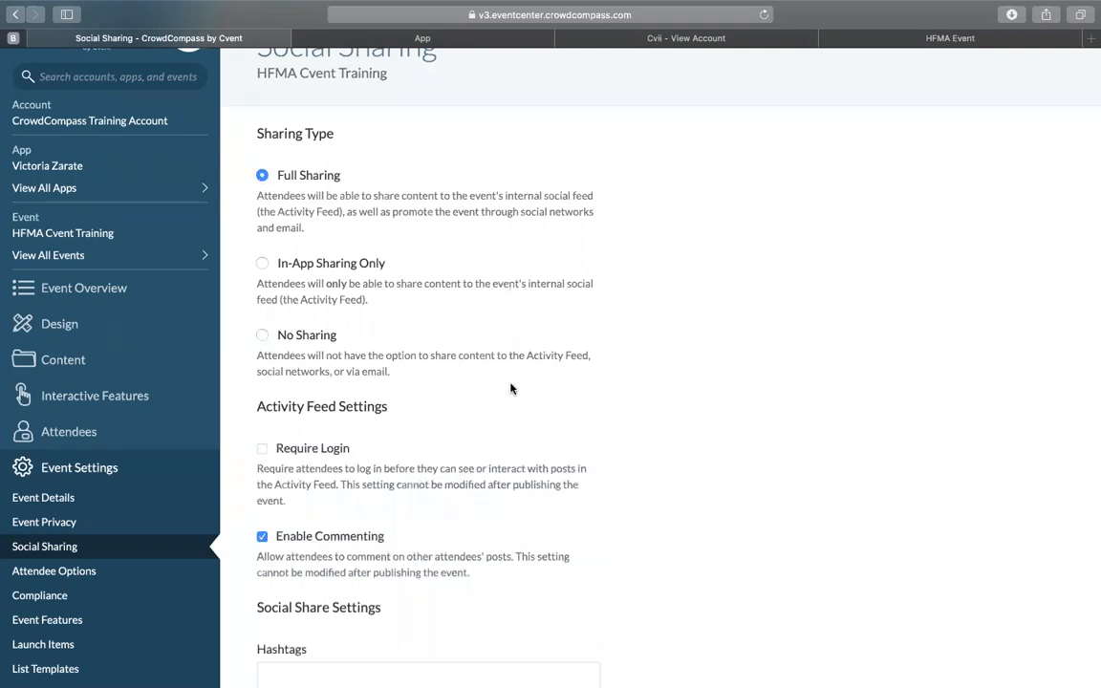
scroll(510, 388, down, 6)
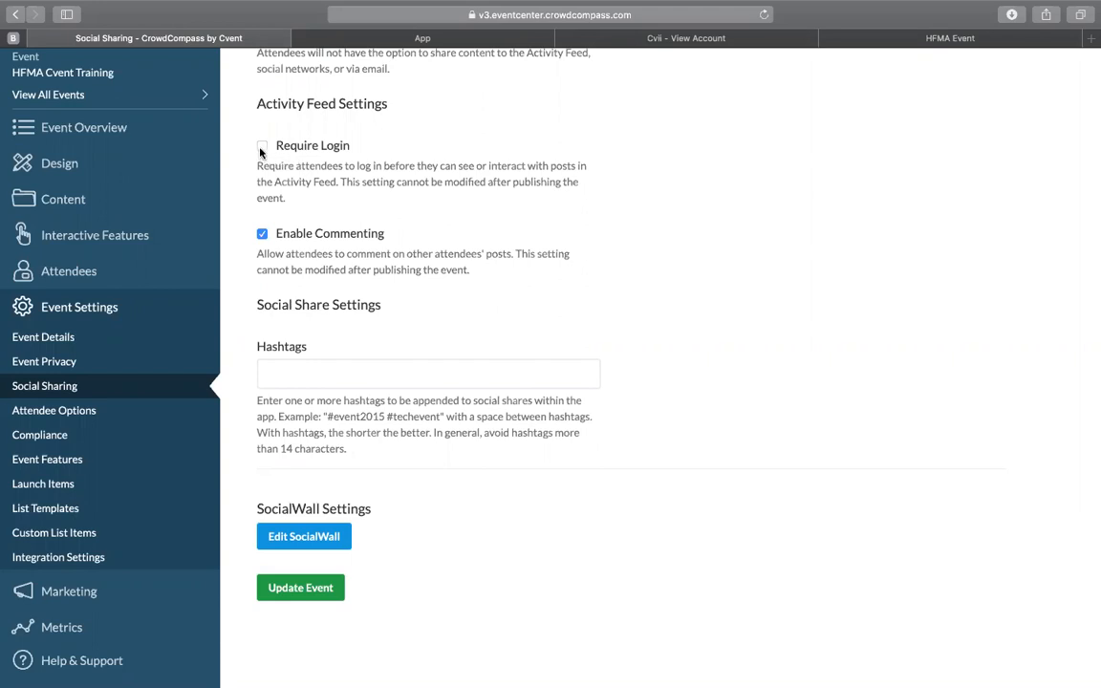
click(321, 590)
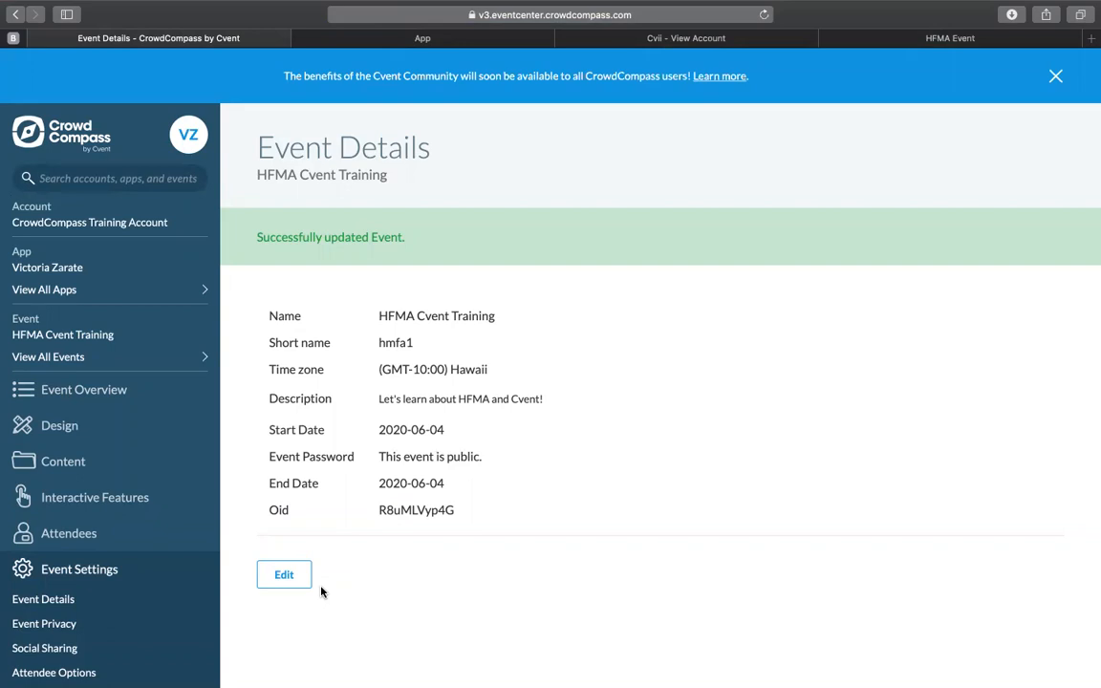
Step: Open the event's Attendee Options and switch the attendee search to Search-Only Attendee List and back to Browse and Search Attendee List
scroll(134, 531, down, 2)
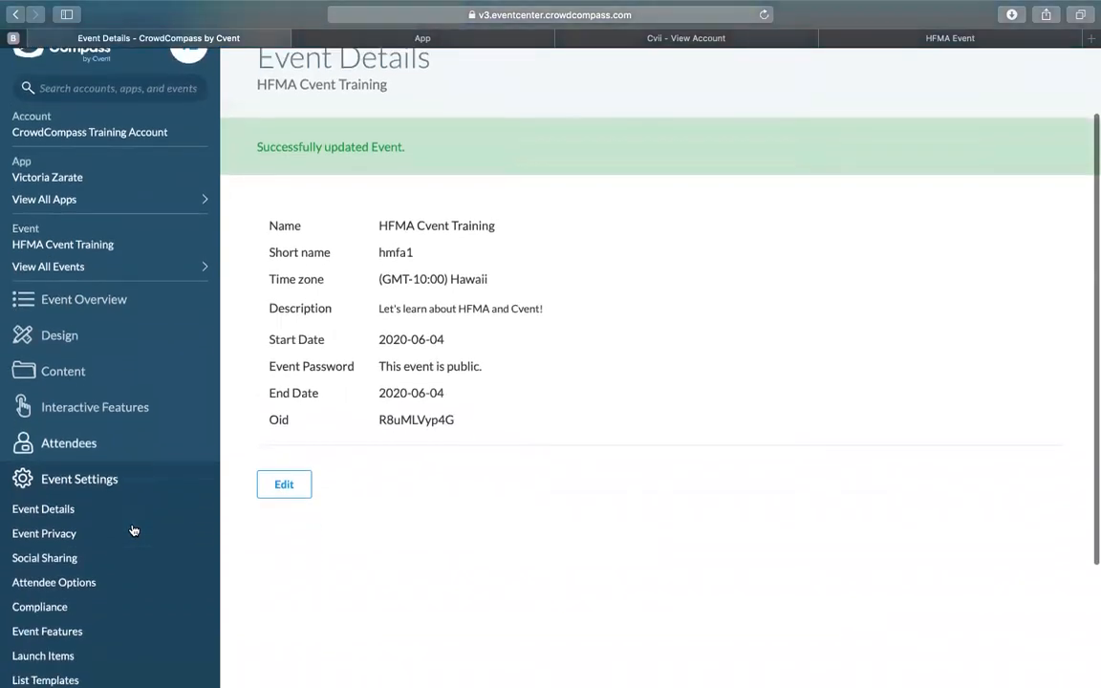
click(82, 554)
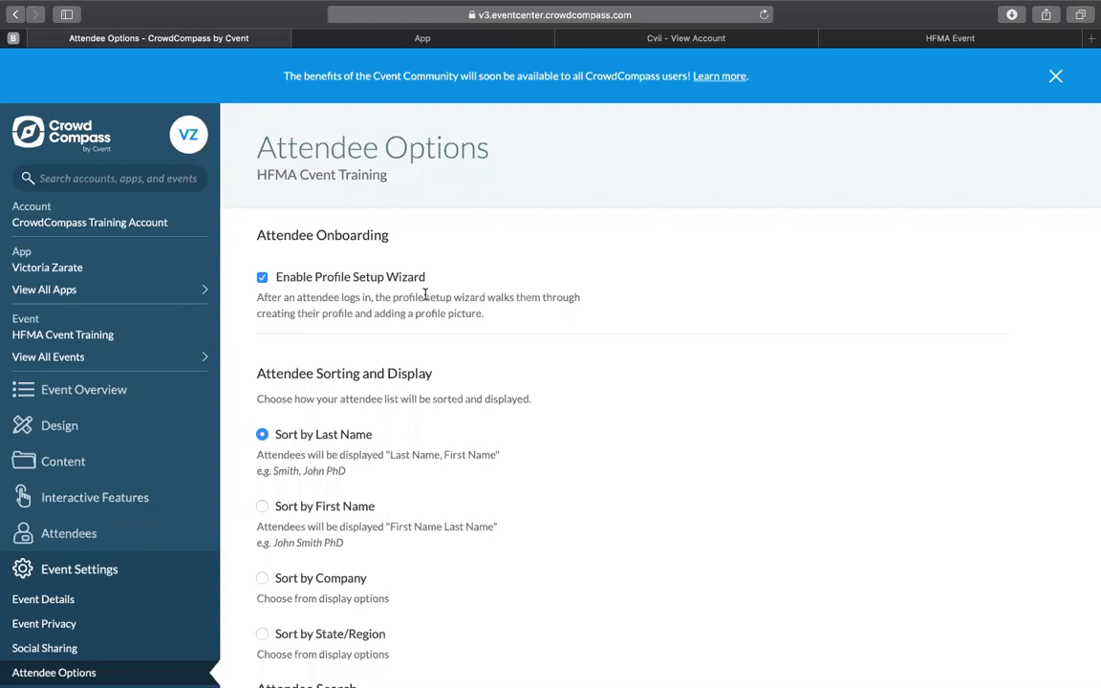
scroll(425, 295, down, 5)
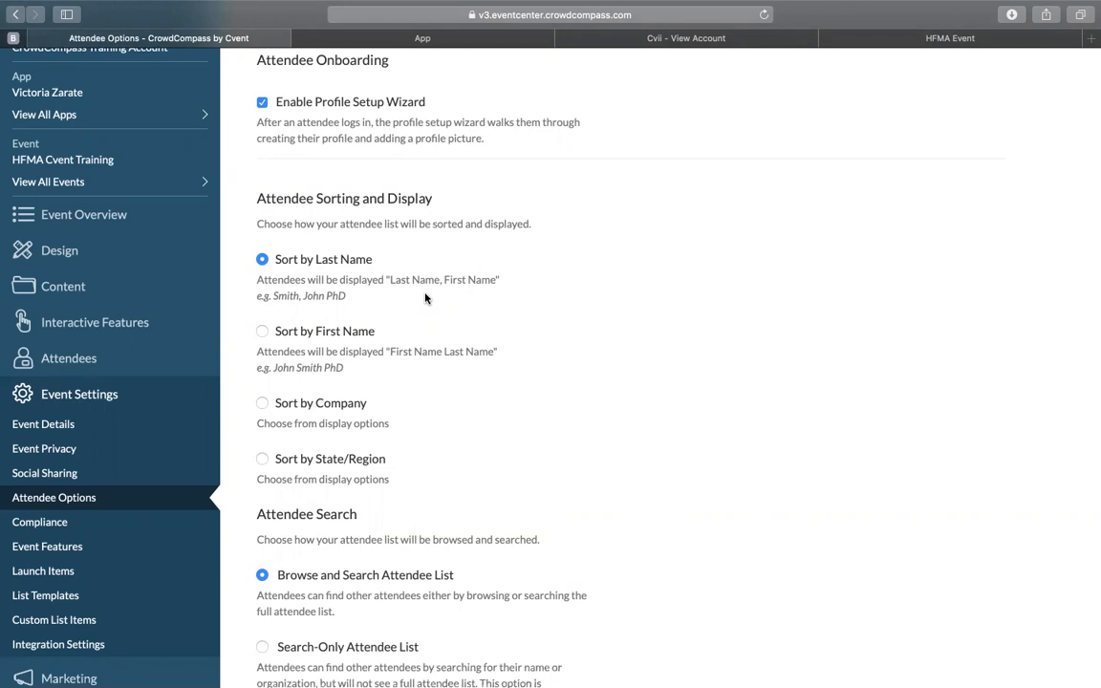
scroll(426, 298, down, 7)
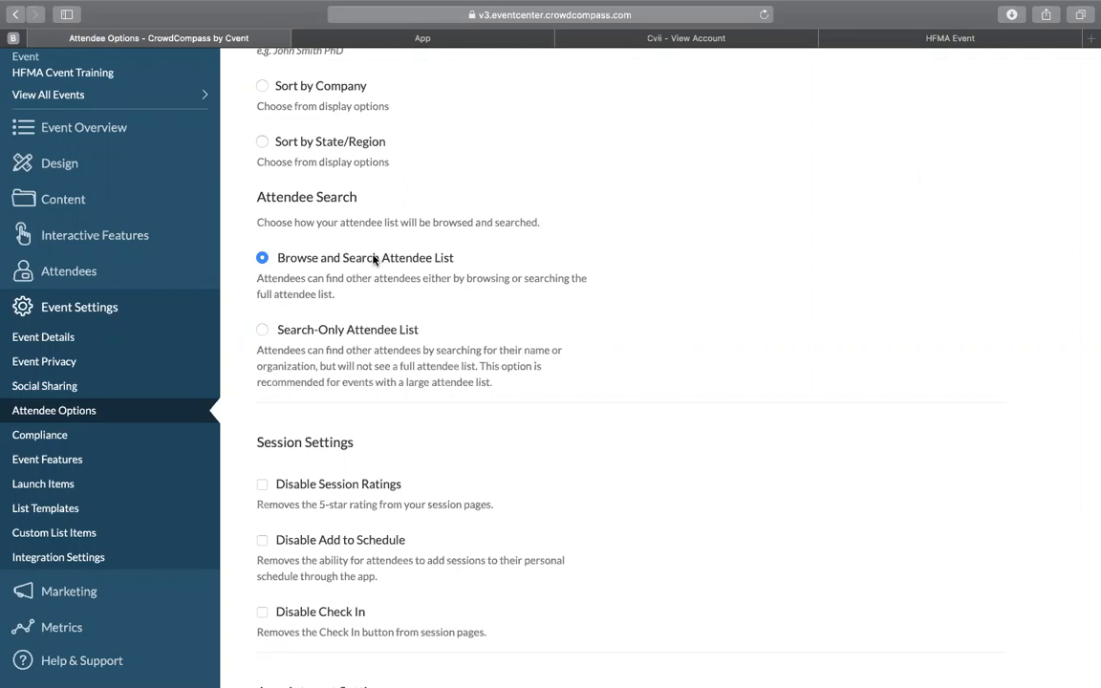
click(265, 331)
click(261, 258)
Step: Look through the session, appointment, messaging and verification code options, disable My Badge, and save the attendee options
scroll(381, 503, down, 5)
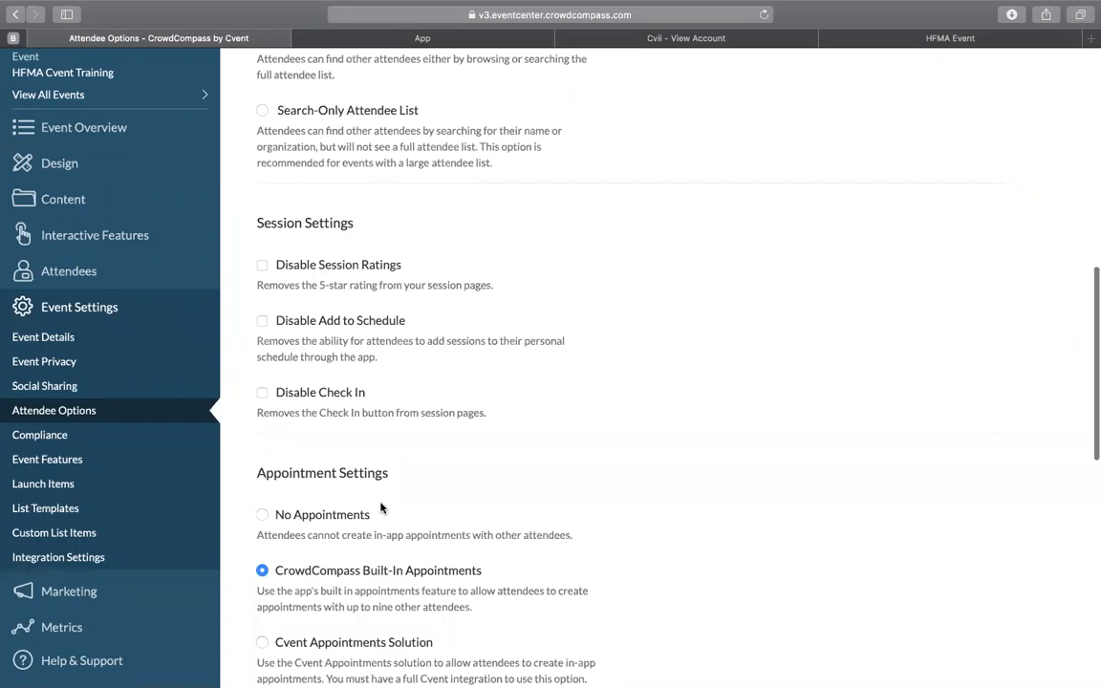
scroll(380, 508, down, 5)
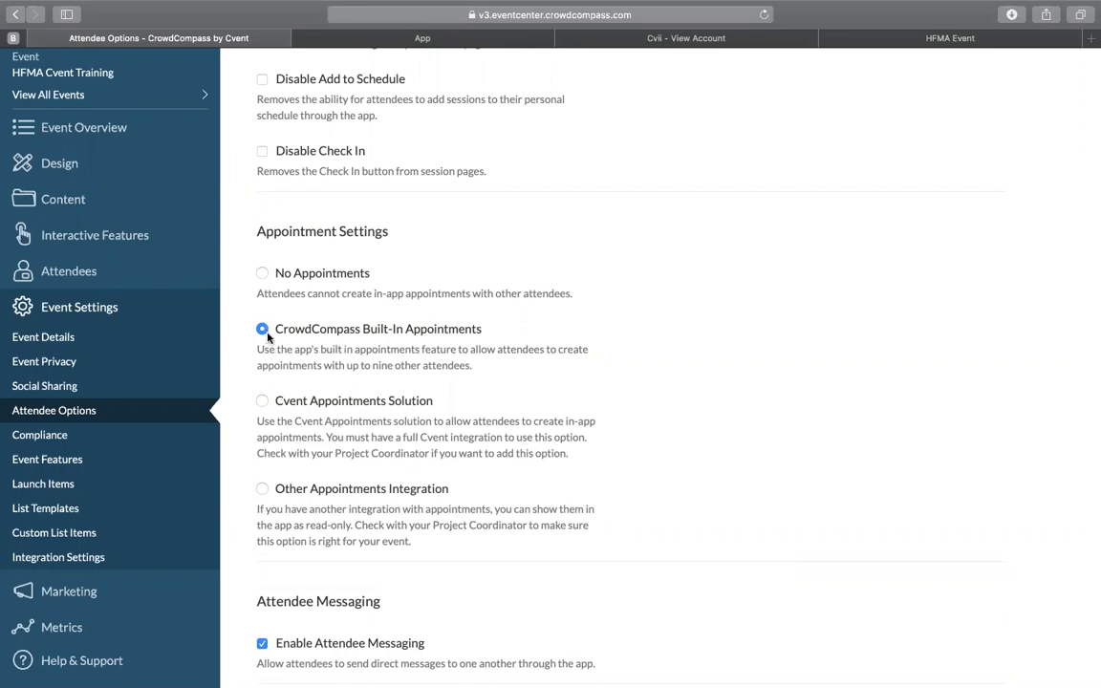
scroll(776, 573, down, 2)
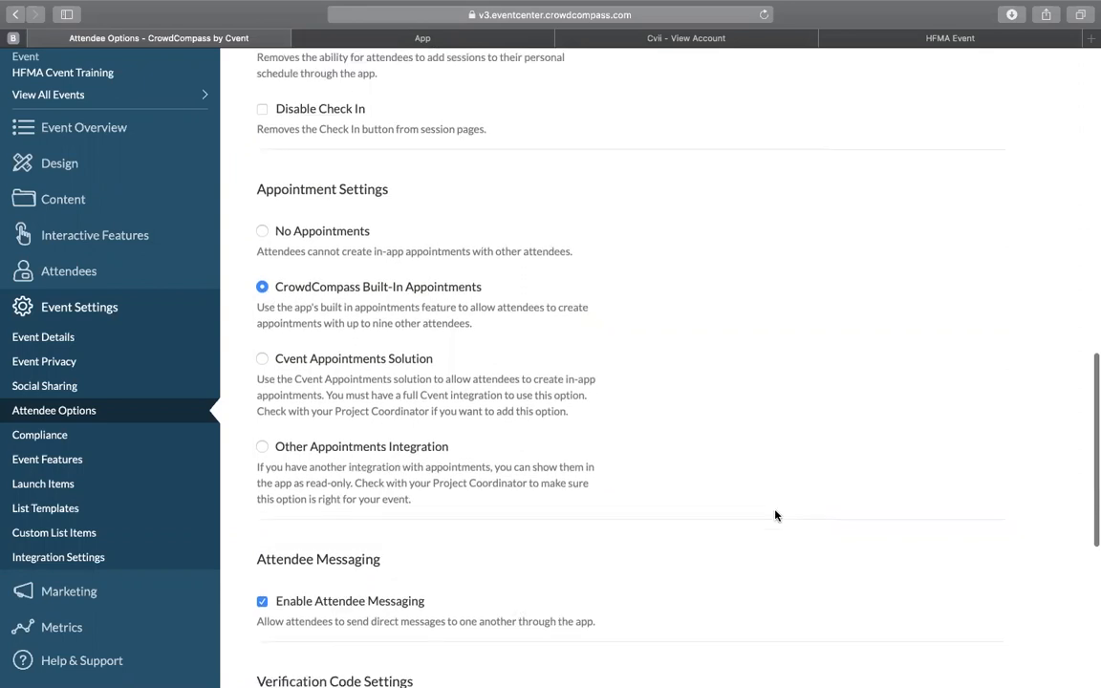
scroll(707, 513, down, 5)
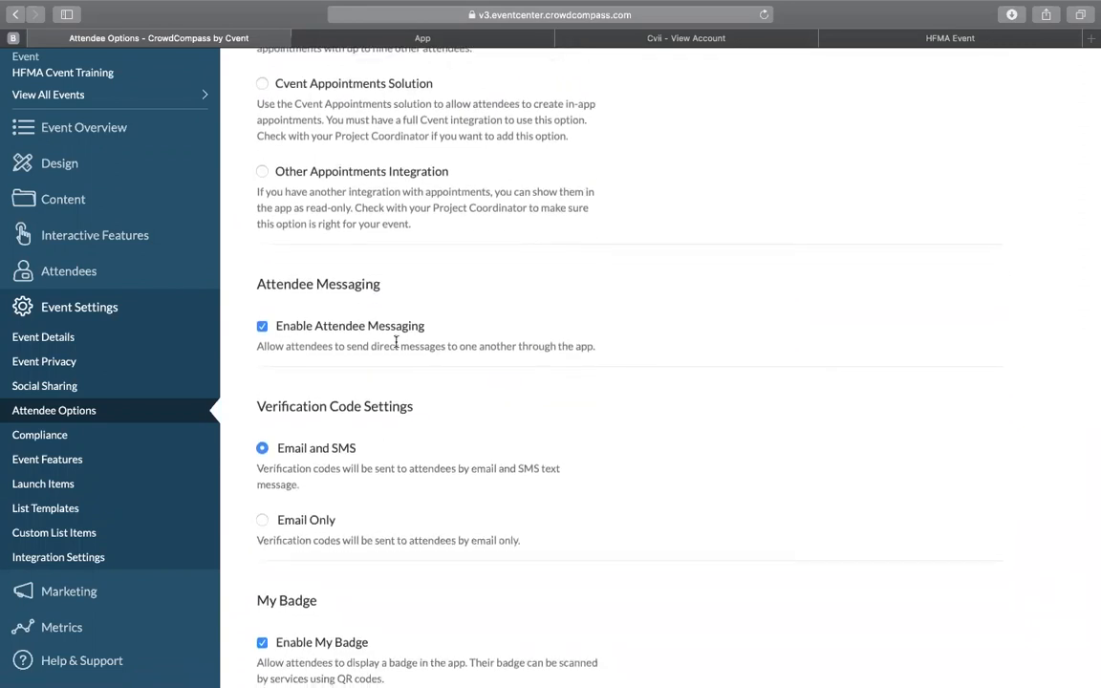
scroll(396, 342, down, 1)
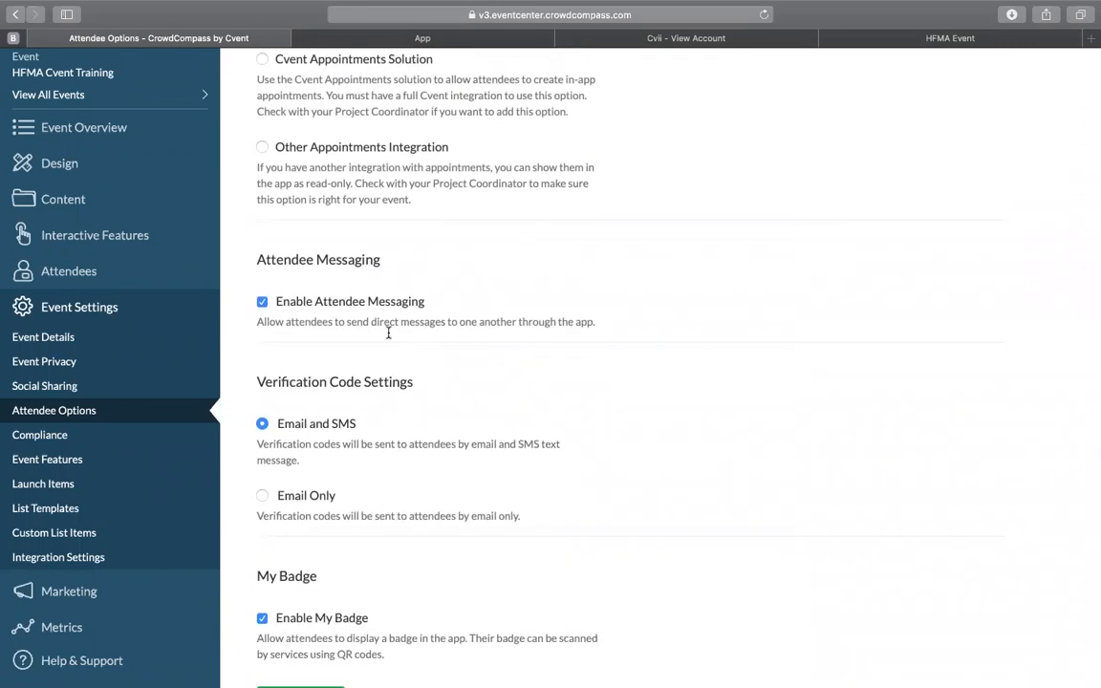
scroll(459, 448, down, 2)
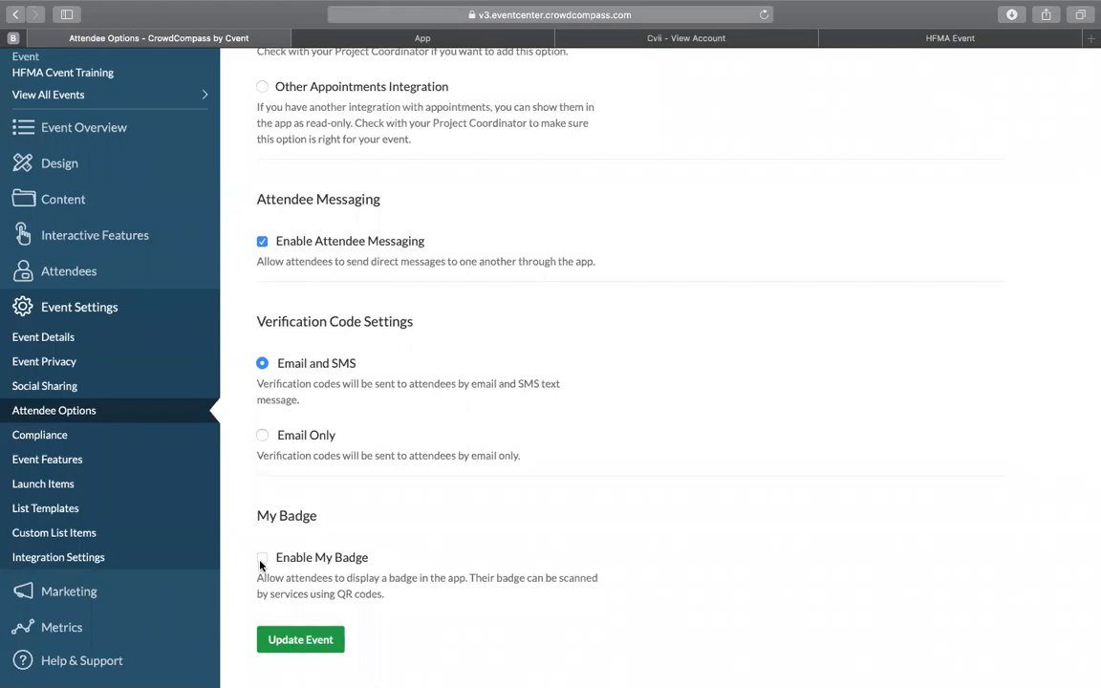
click(319, 641)
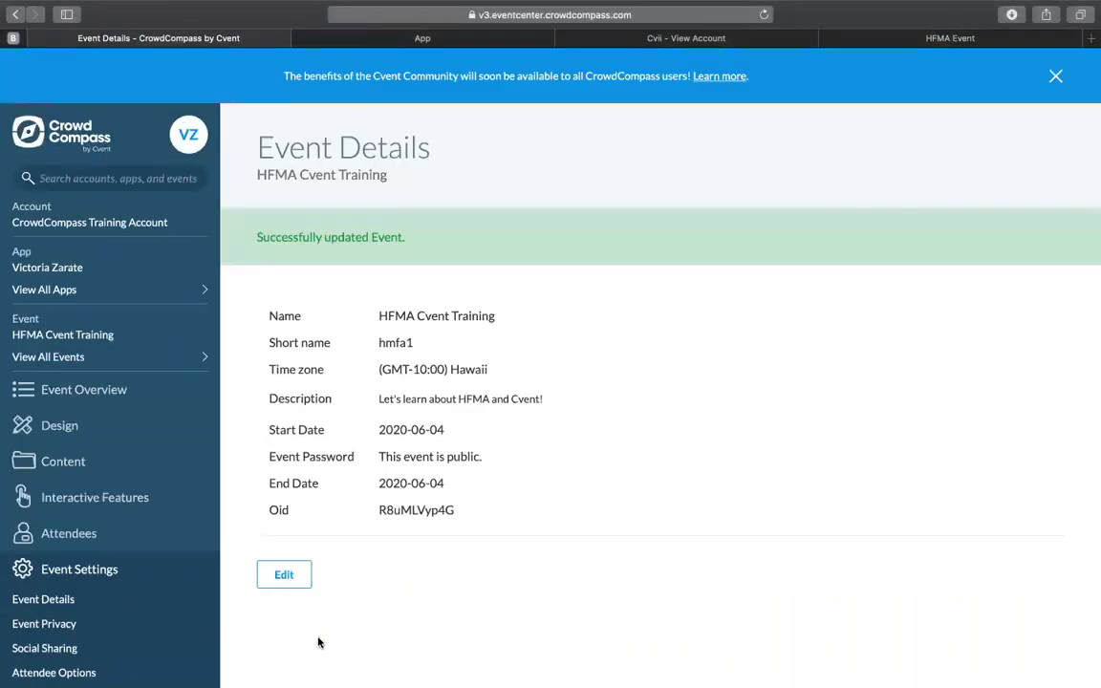
Step: Review the event's Compliance settings, dismiss the Slack helper tool prompt, and save the event without adding any custom policy
scroll(49, 622, down, 4)
click(80, 531)
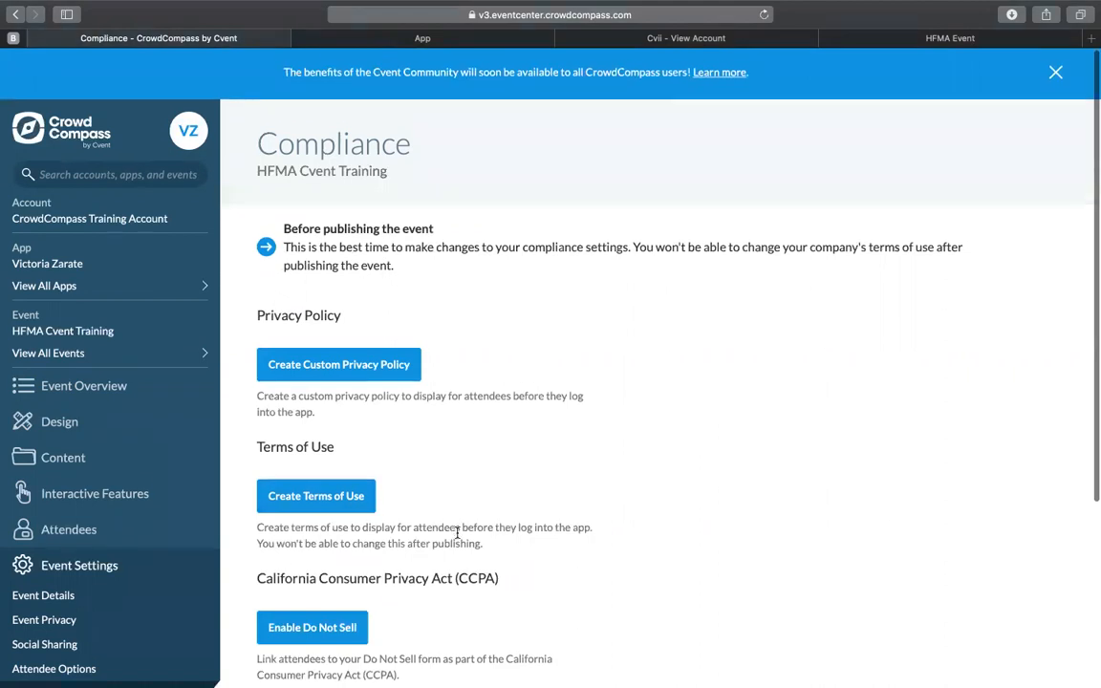
scroll(457, 532, down, 1)
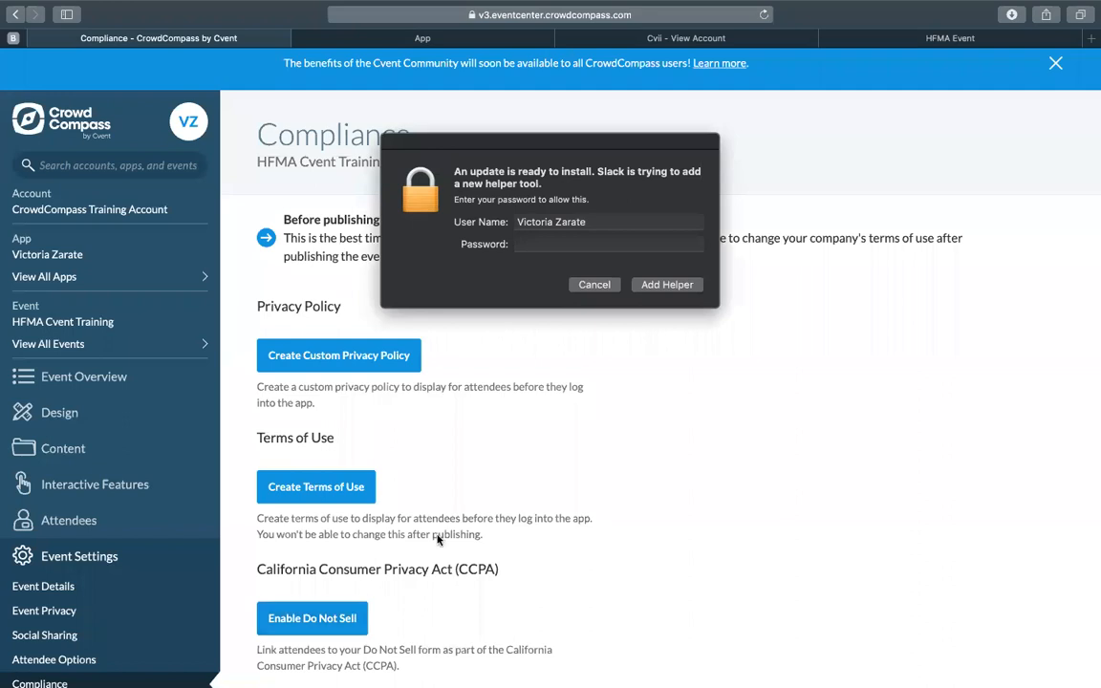
click(602, 285)
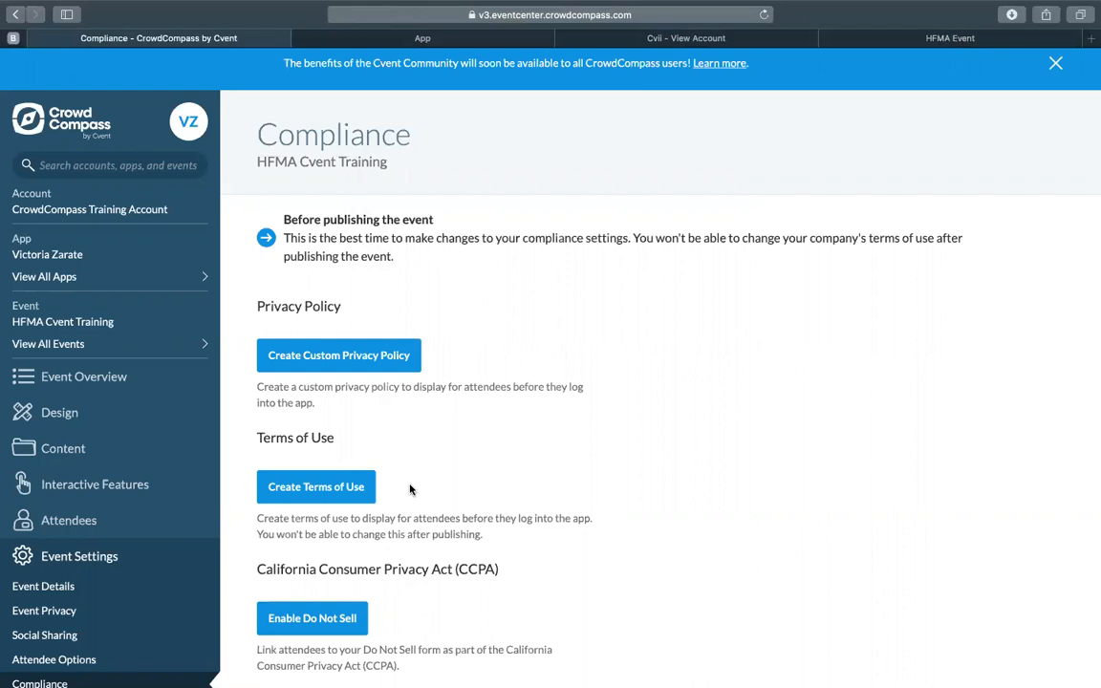
scroll(410, 489, down, 2)
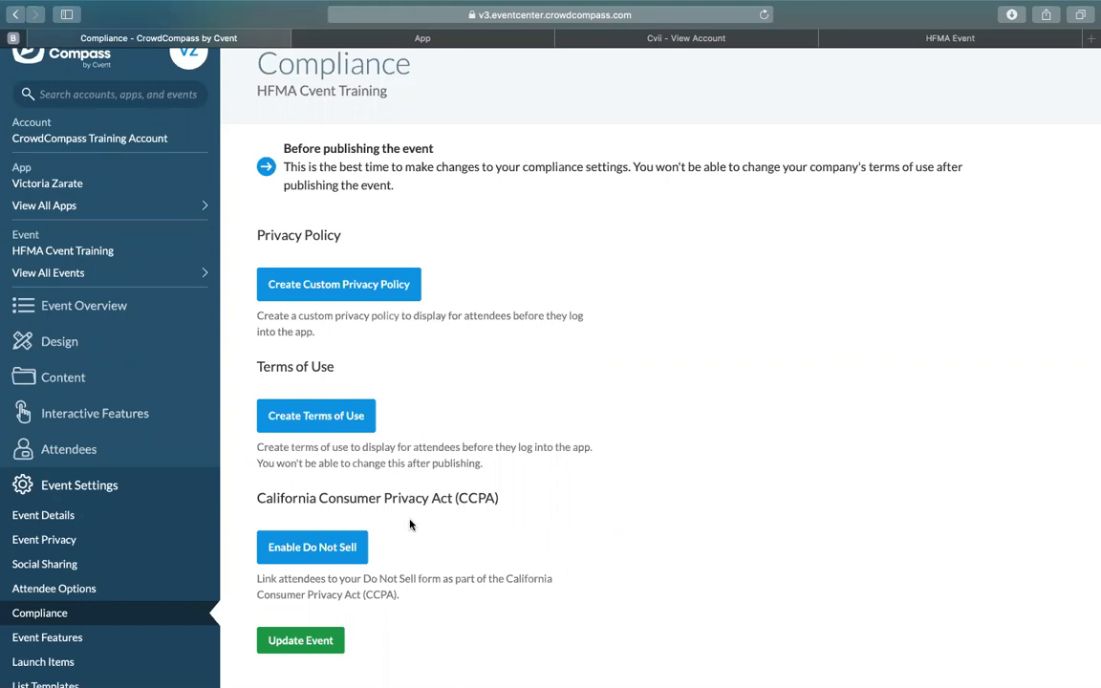
click(277, 646)
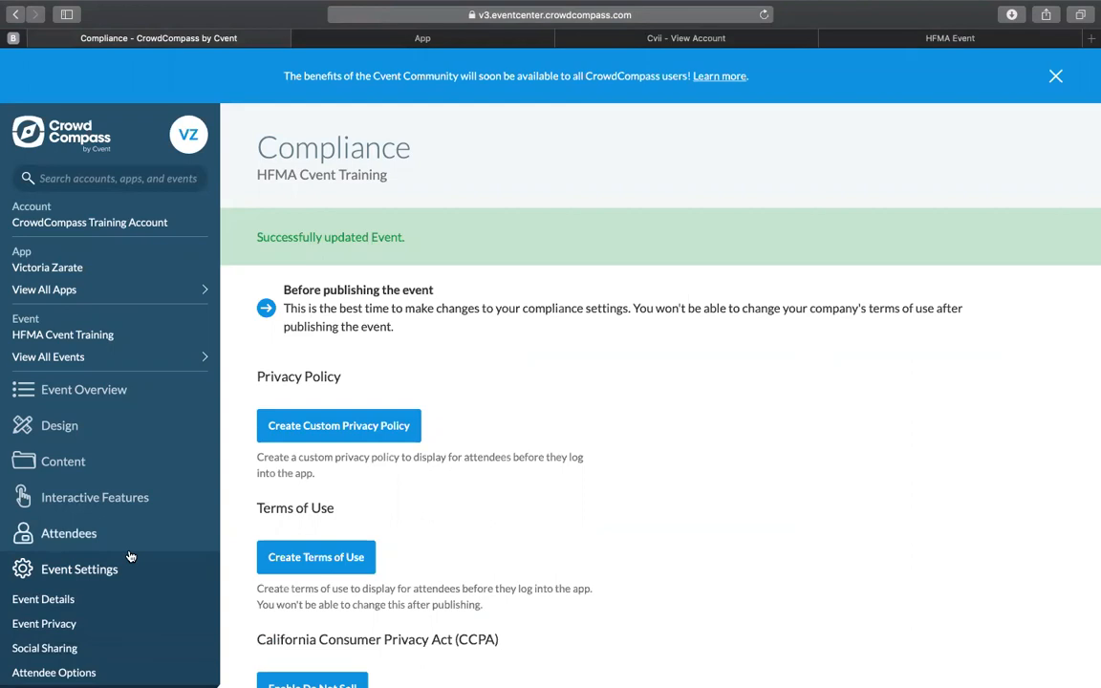
Step: Set the event's home page to Dynamic Event Guide in the design settings and save the event
click(63, 426)
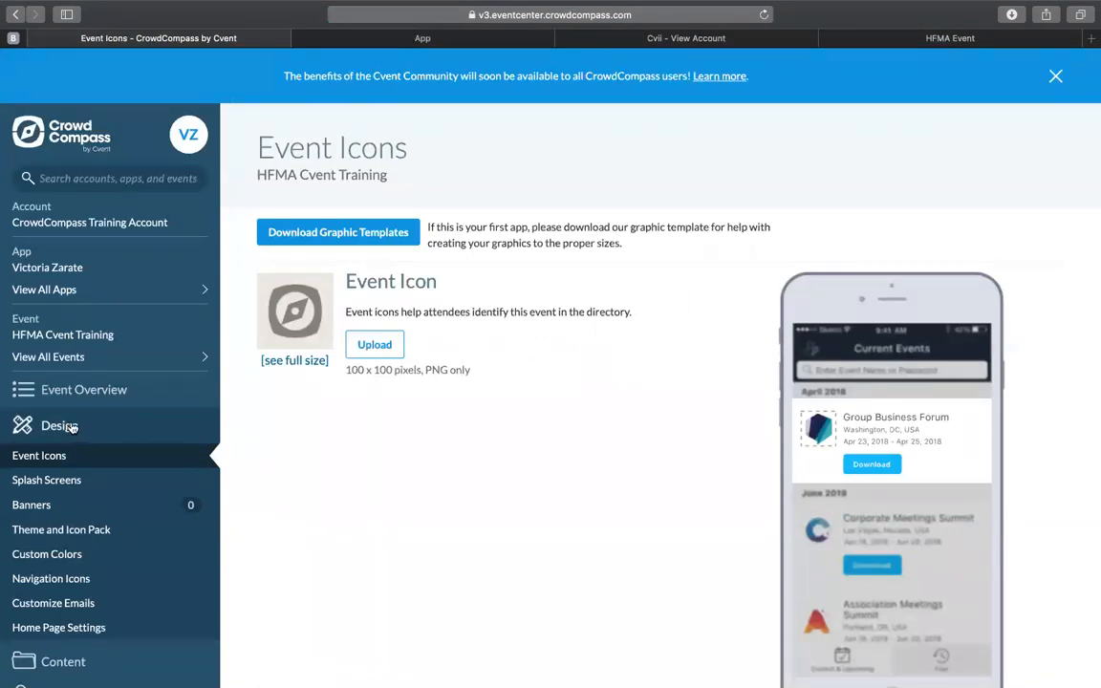
scroll(69, 427, down, 2)
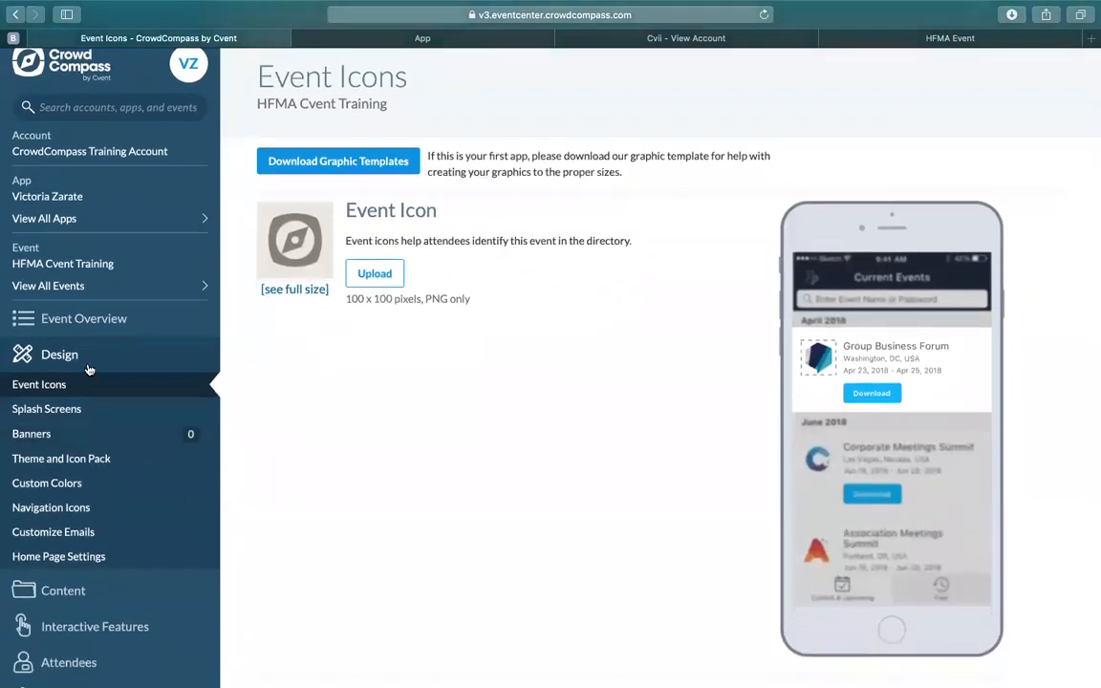
click(86, 557)
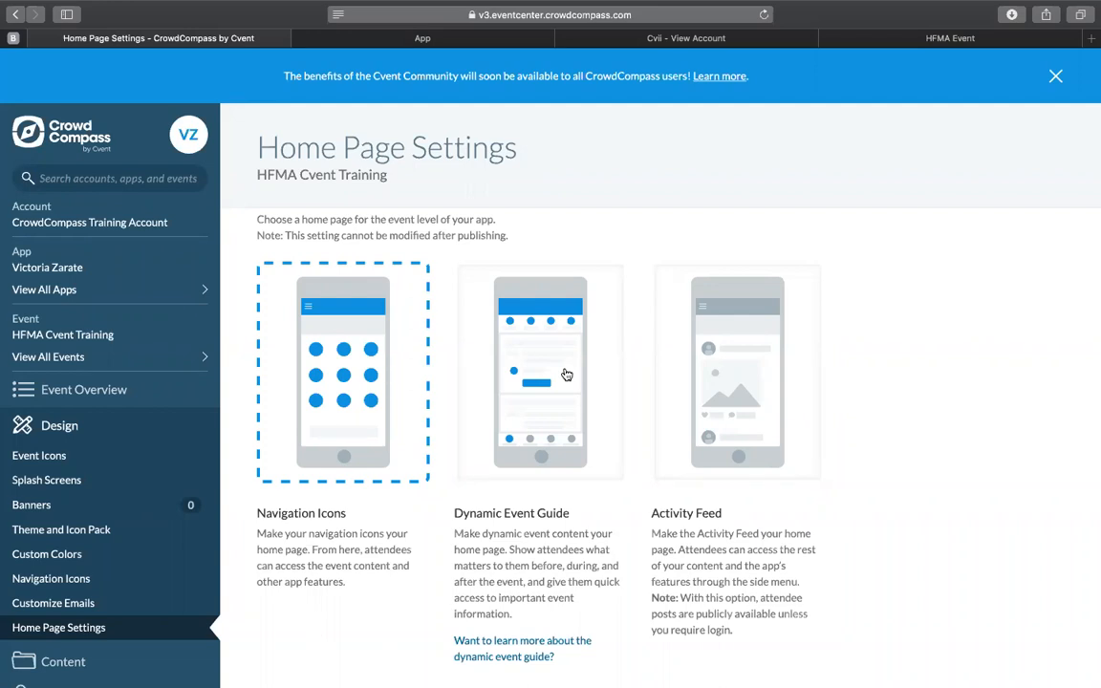
click(542, 400)
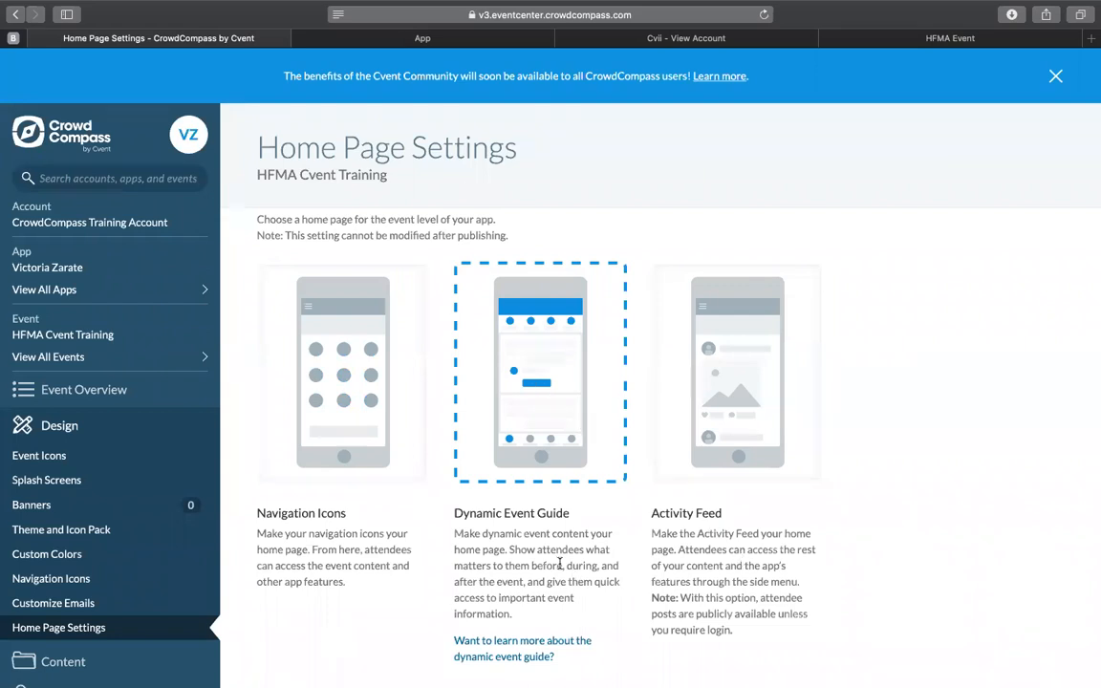
scroll(560, 568, down, 3)
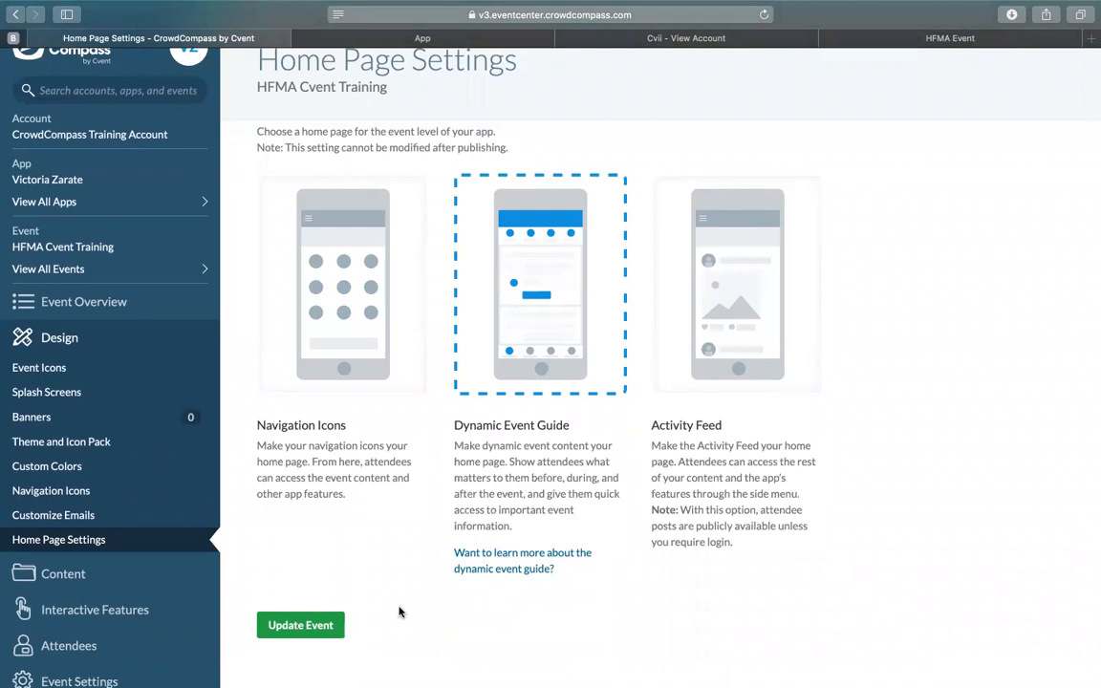
click(320, 628)
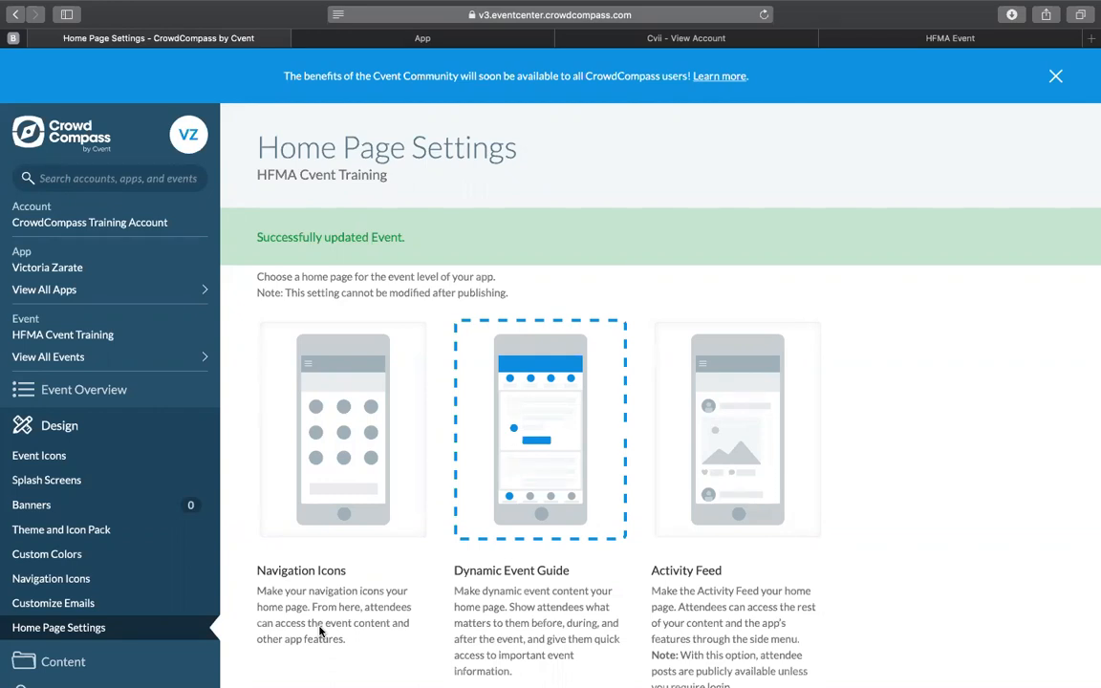
Step: Upload the 6.30.38 PM screenshot file from the HFMA folder as the event icon and highlight the icon size requirement
click(73, 457)
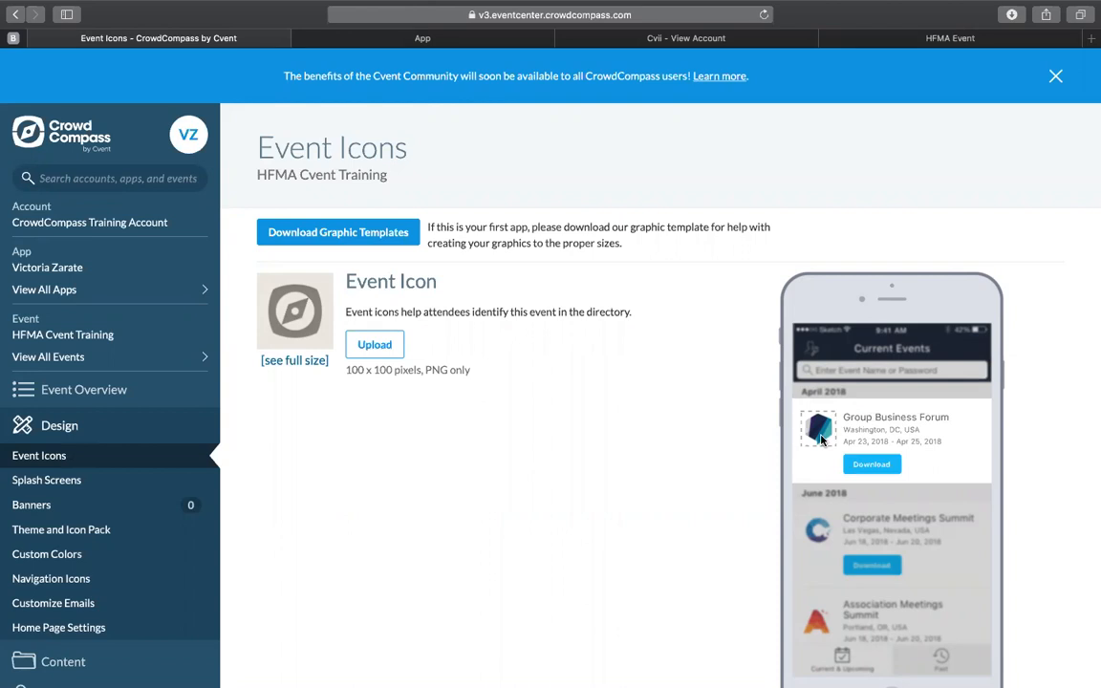
click(383, 353)
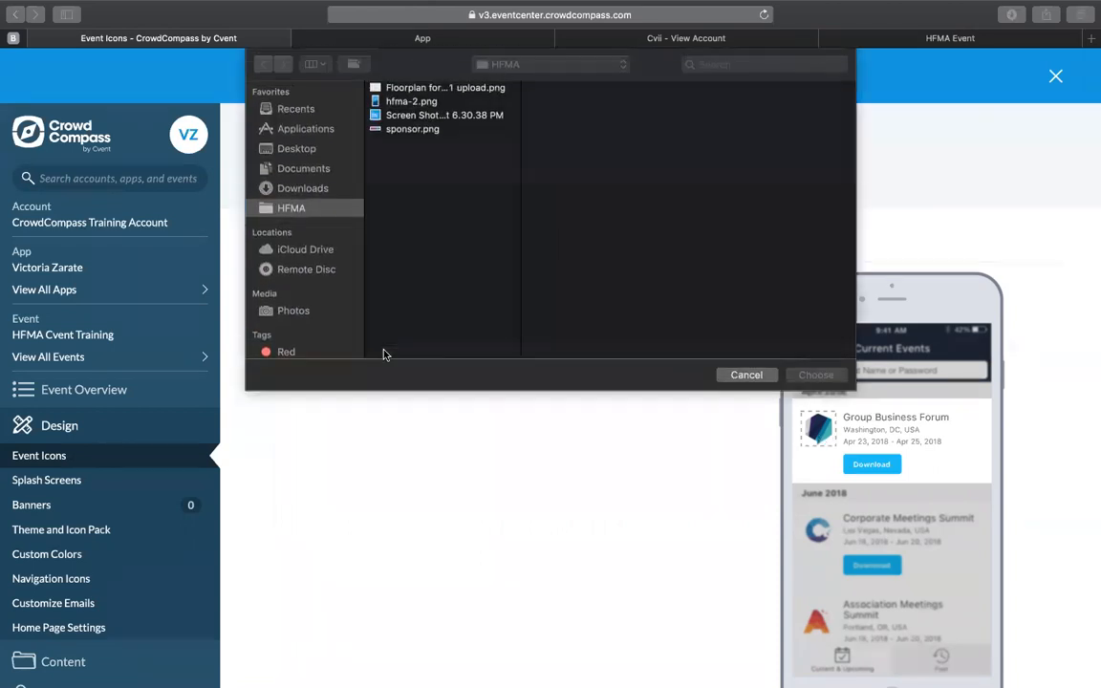
click(417, 101)
click(421, 115)
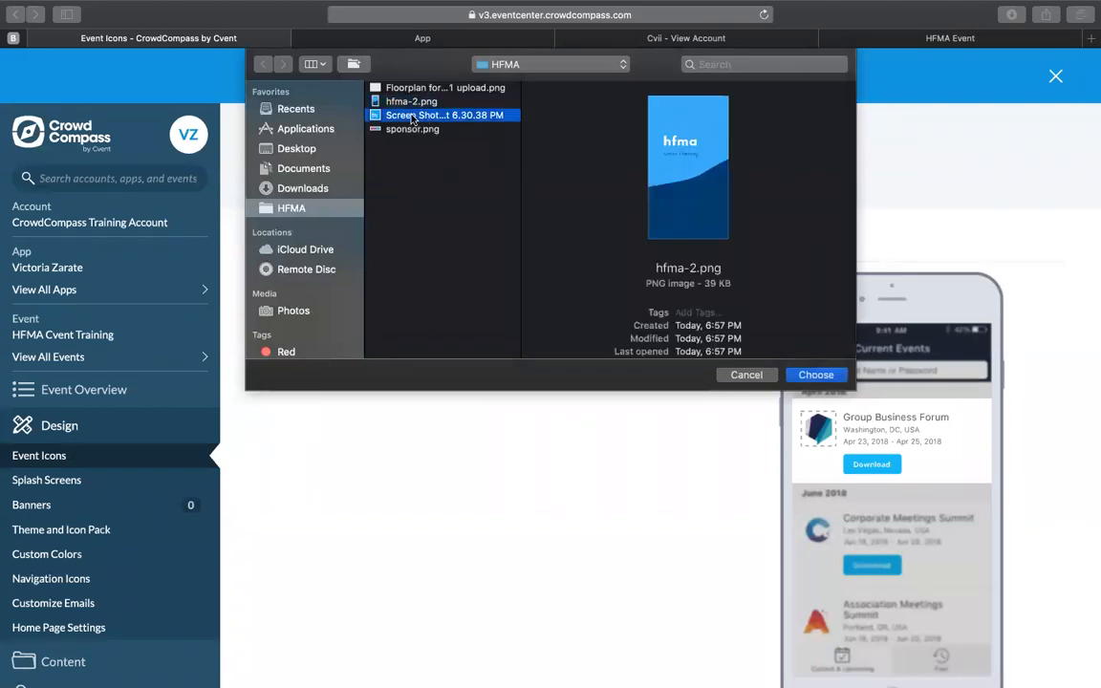
click(820, 375)
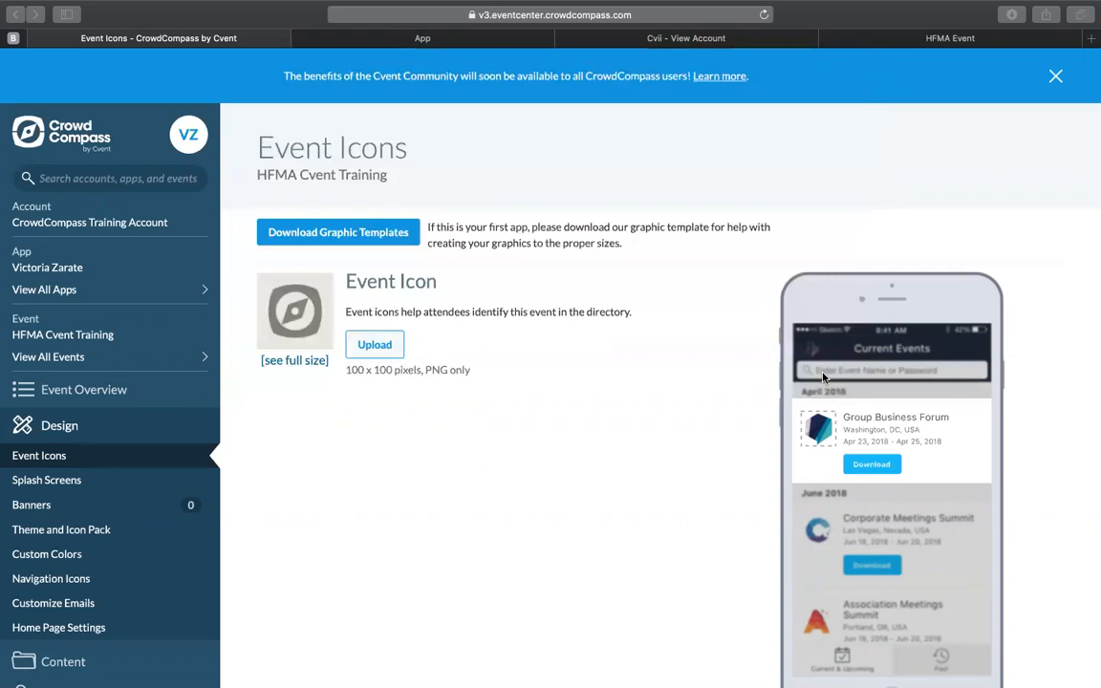
drag(347, 405, 466, 404)
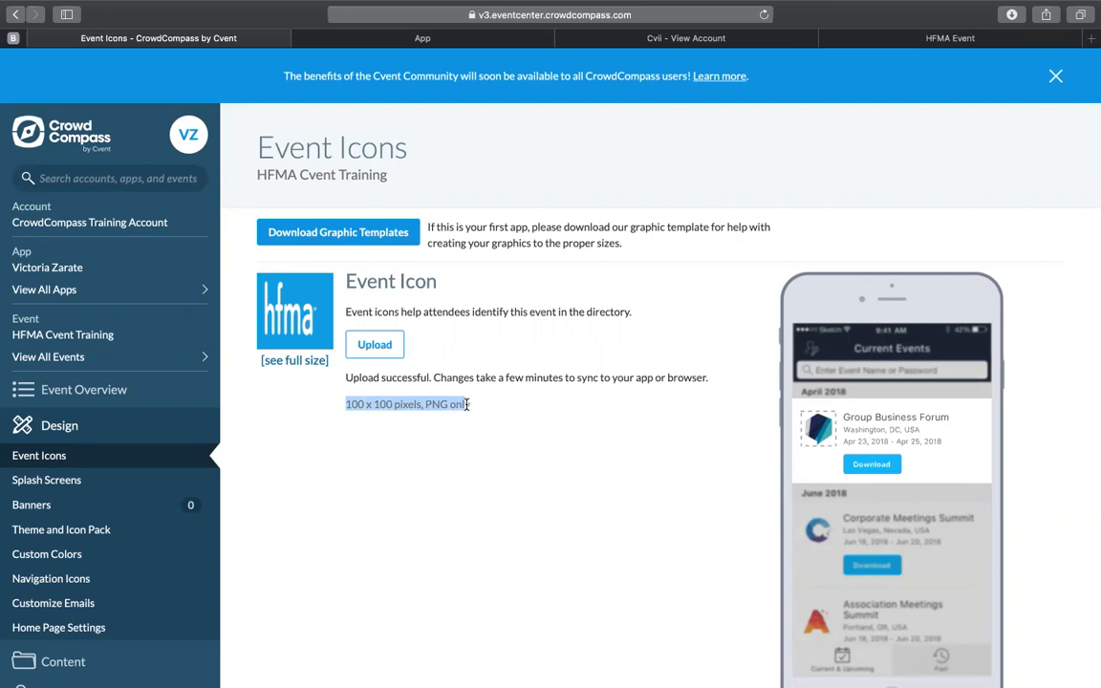
Step: Upload hfma-2.png from the HFMA folder as the event's mobile splash screen
click(141, 482)
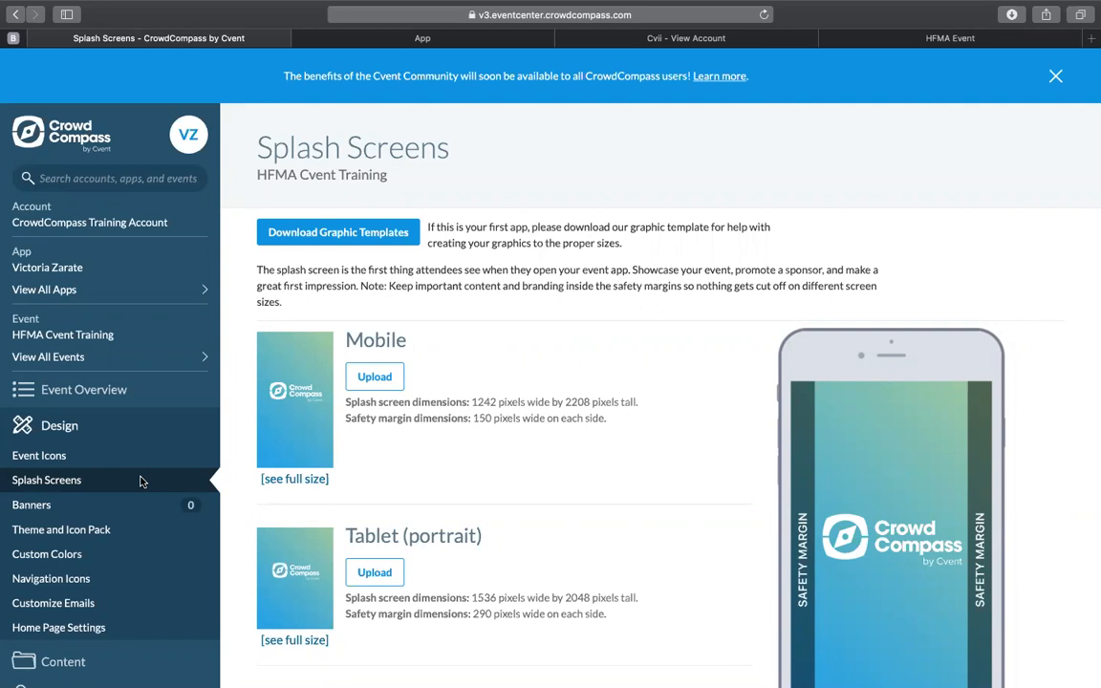
scroll(383, 497, down, 3)
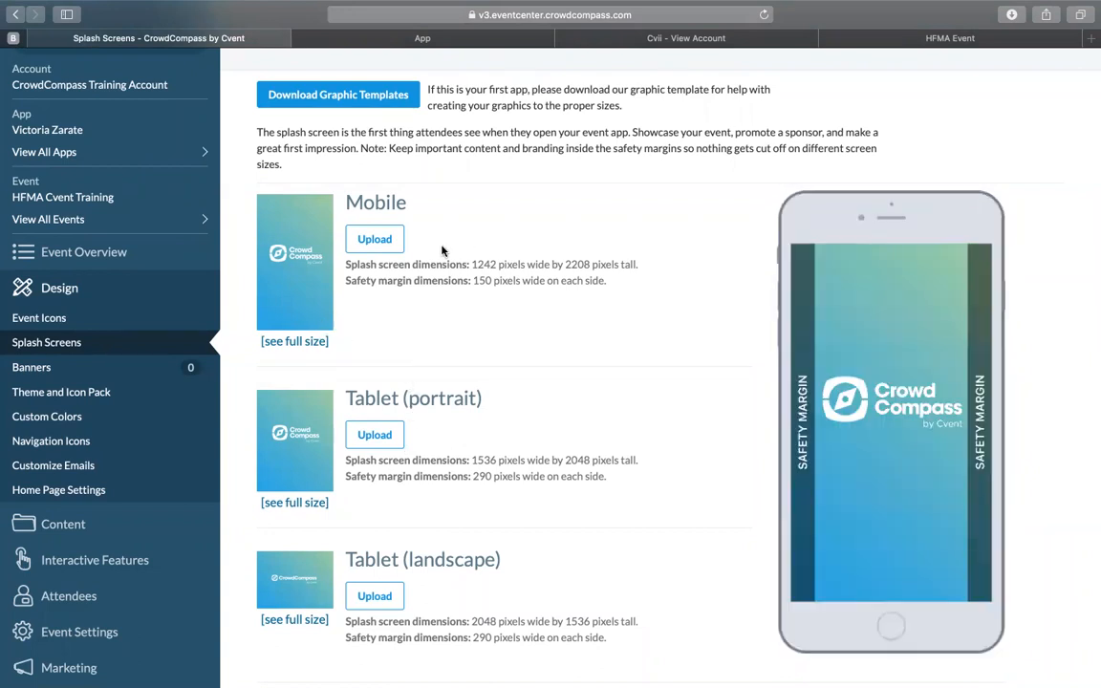
click(375, 240)
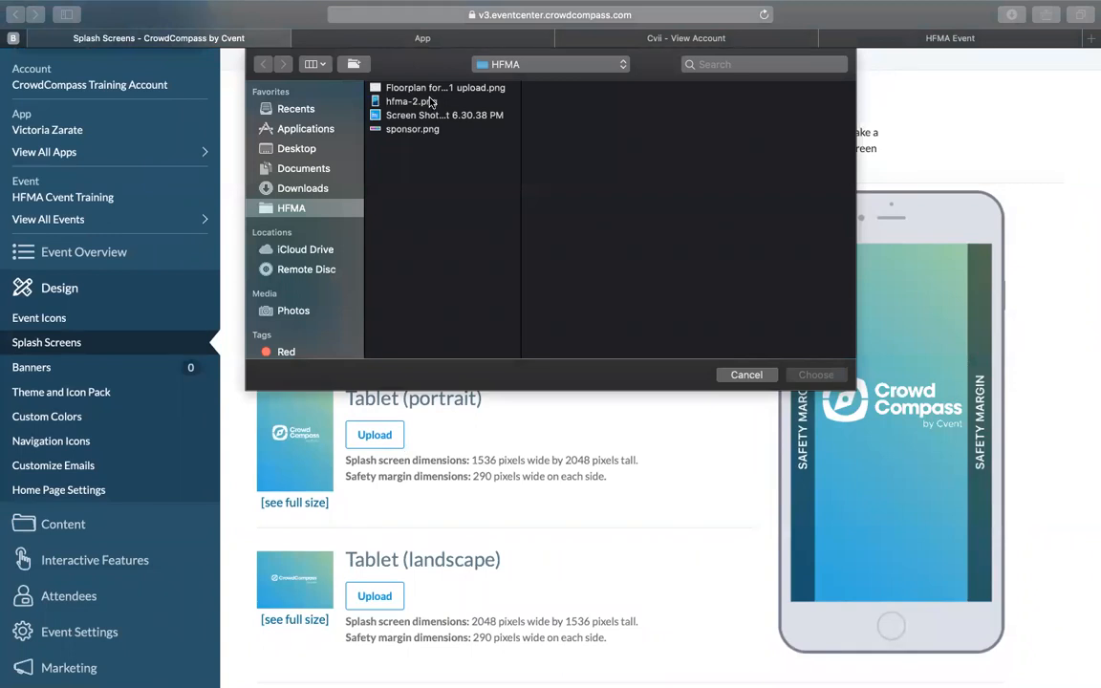
click(431, 102)
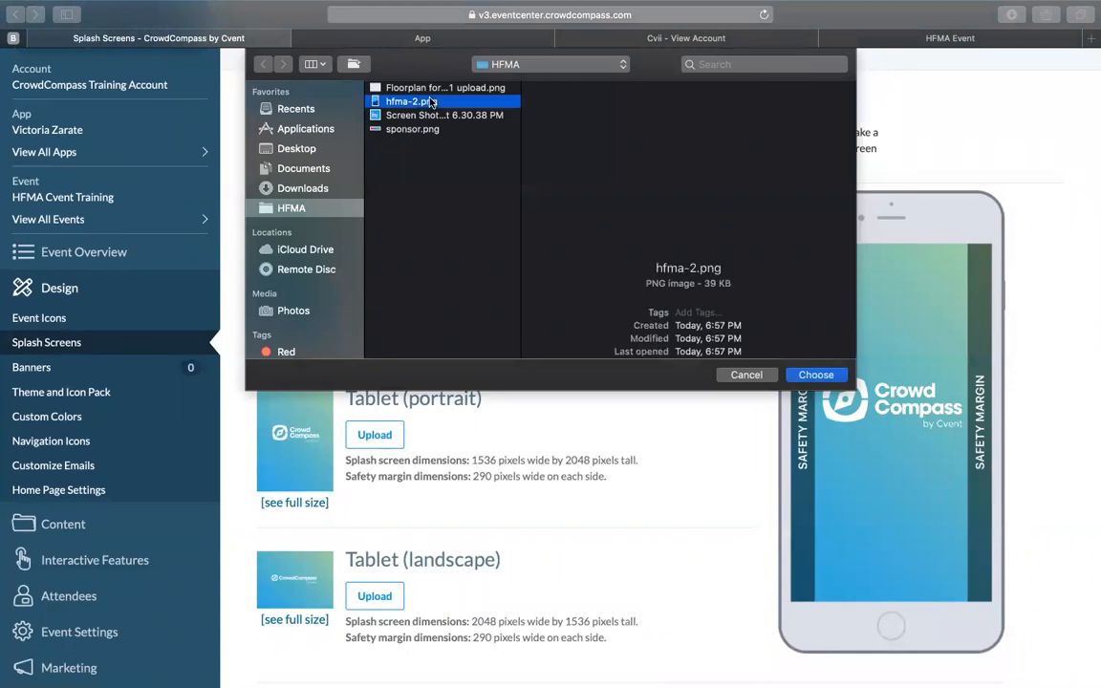
click(813, 373)
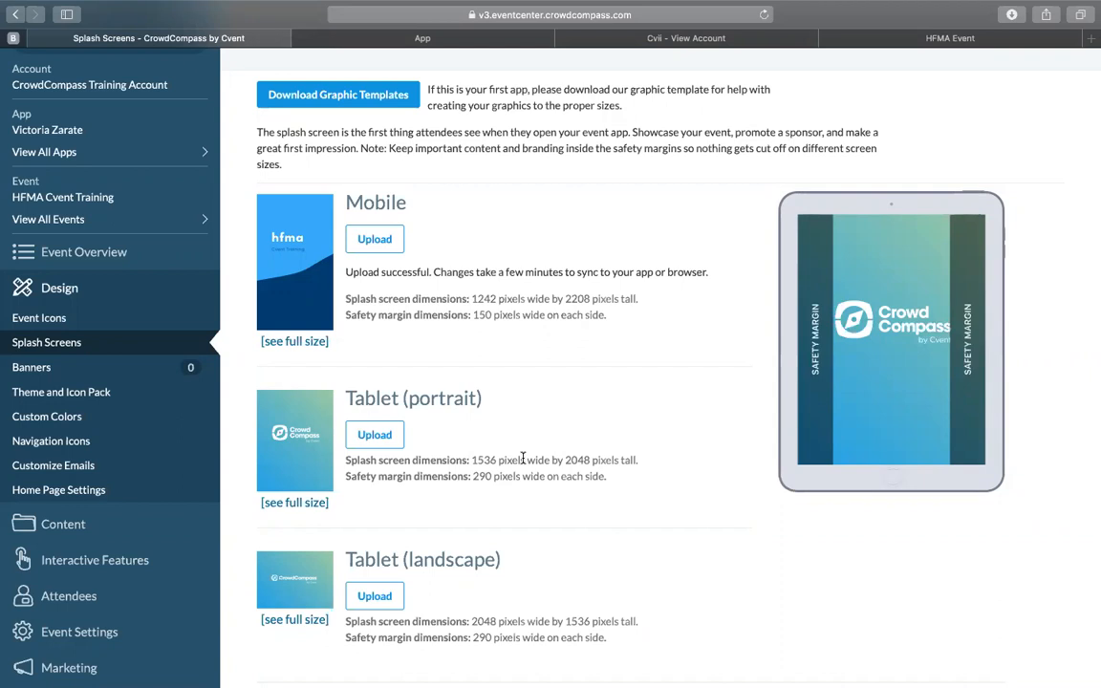
Step: Open the event's Banners design settings
click(130, 374)
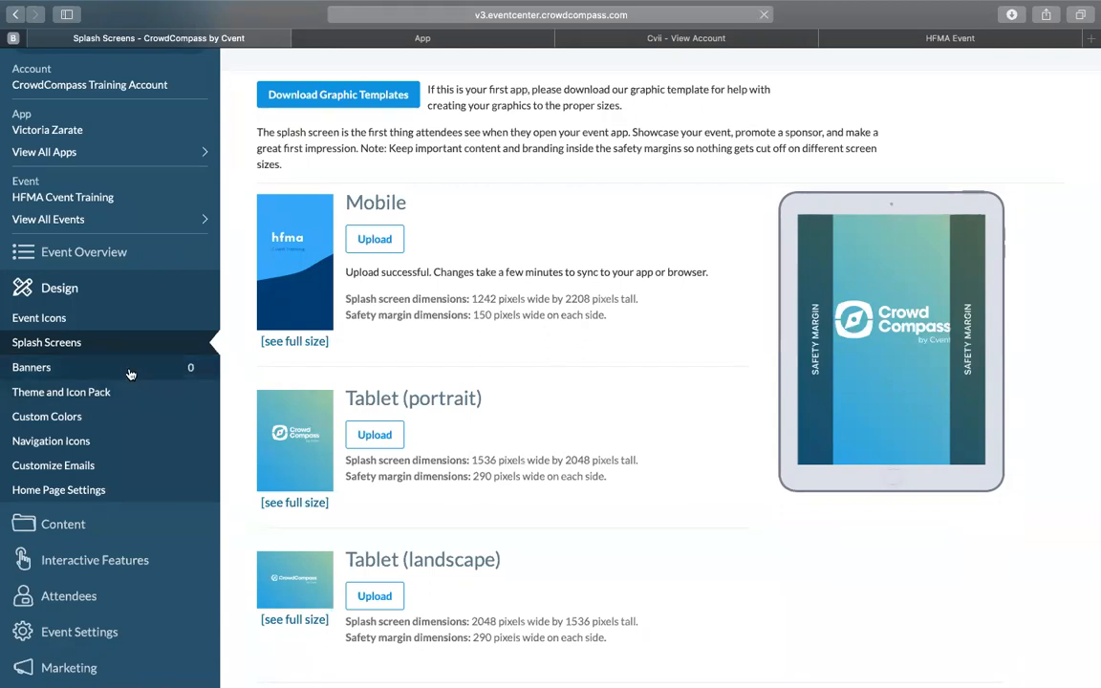
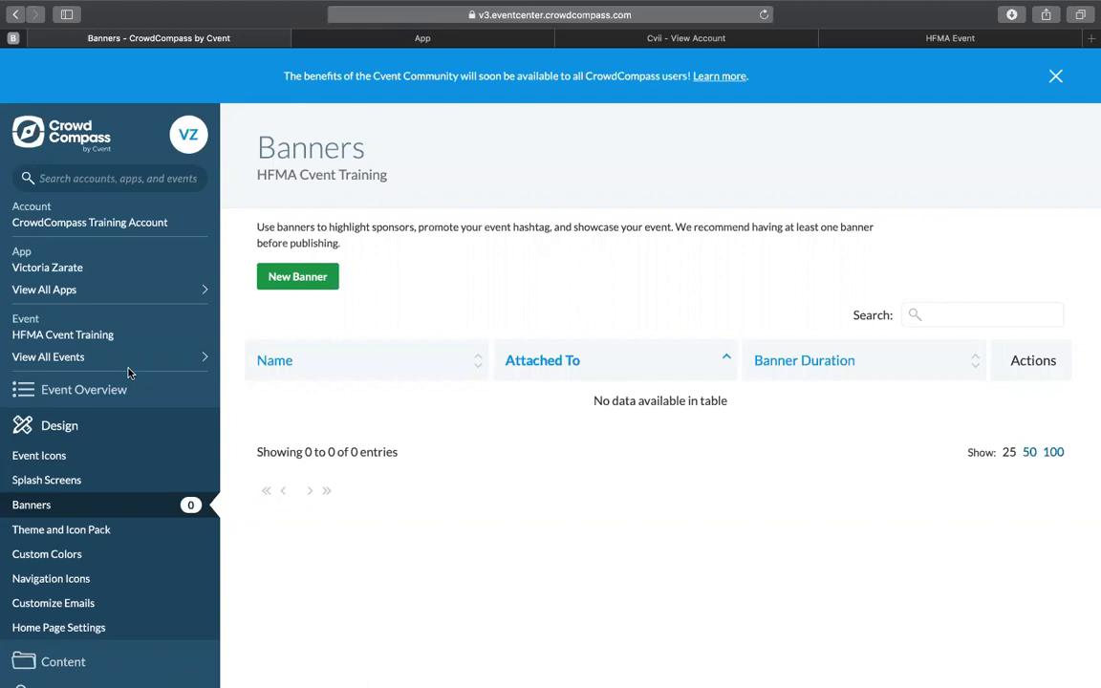
Step: Start a new banner named sponsor and choose sponsor.png from the HFMA folder as its mobile phone image
click(298, 277)
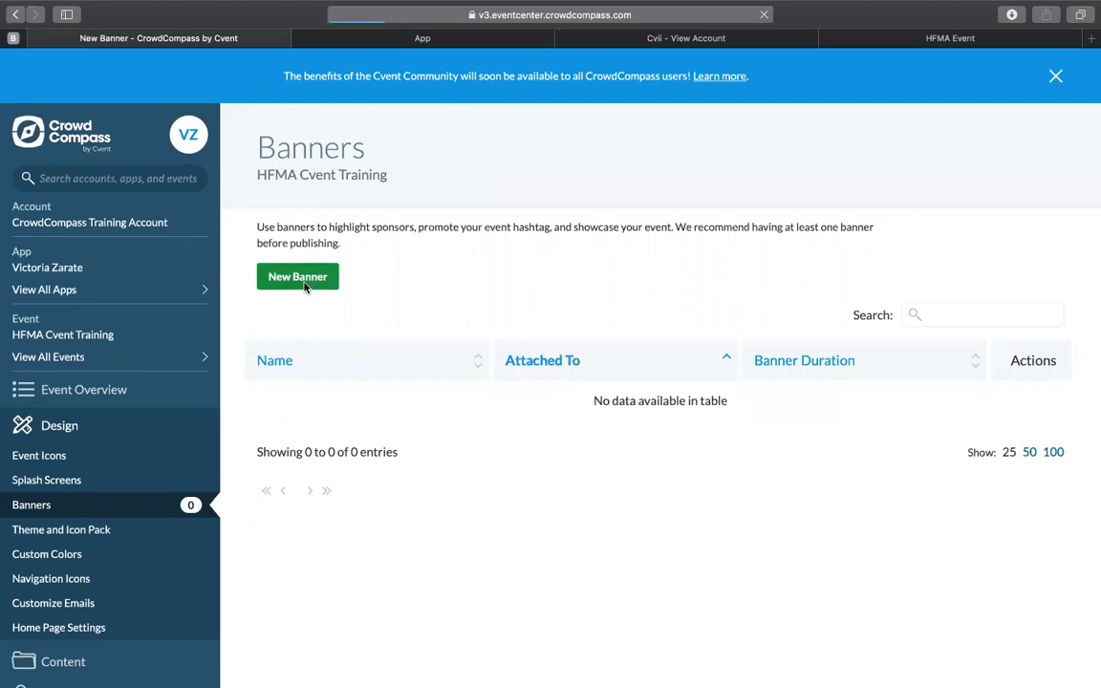
click(326, 341)
text(sponsor)
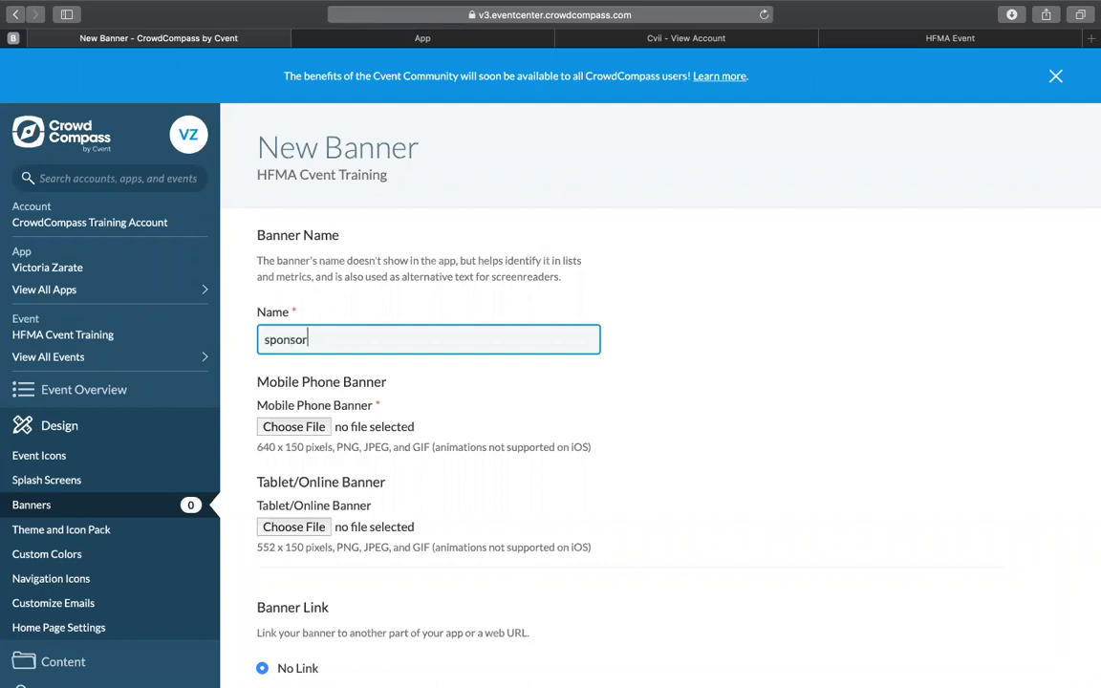
click(312, 428)
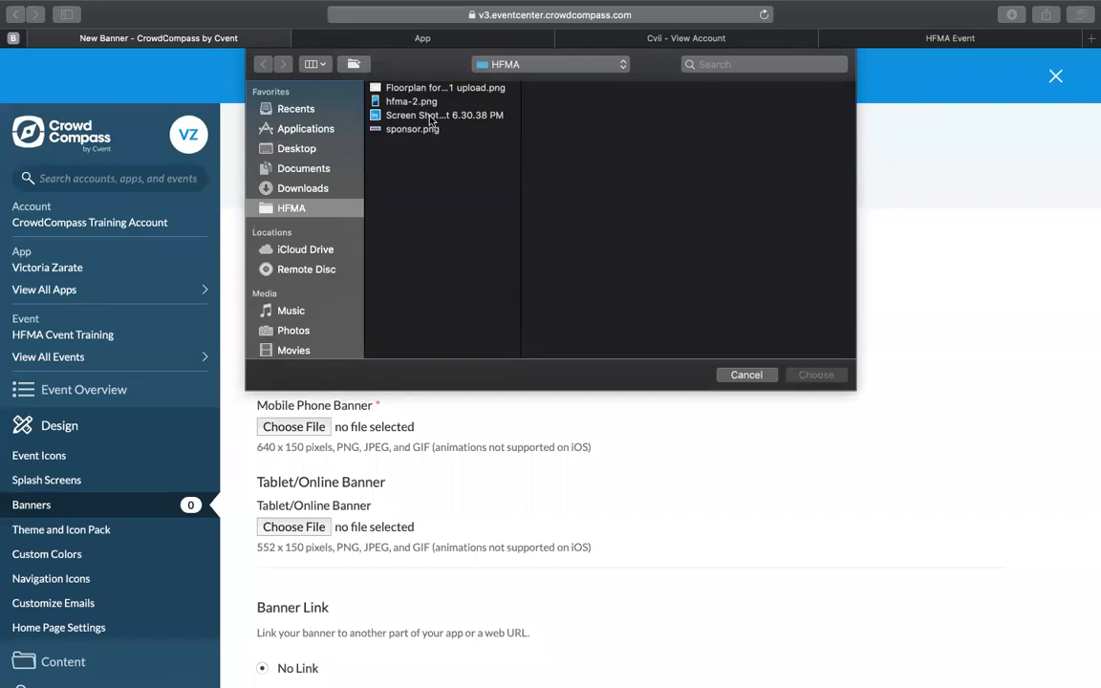
click(417, 128)
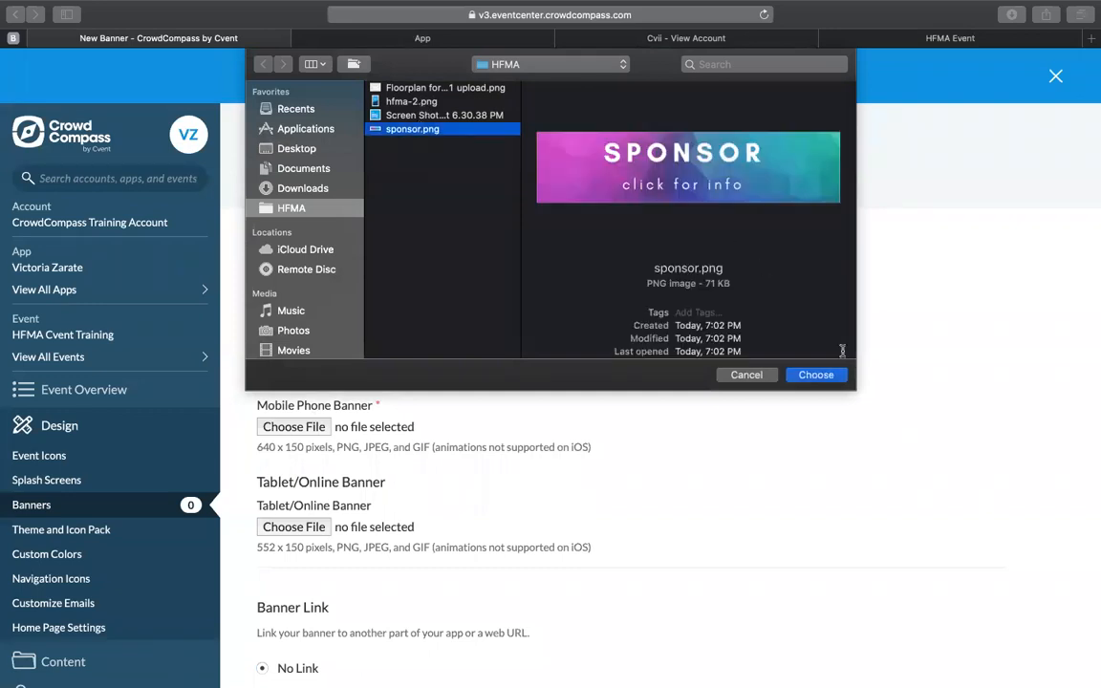
click(817, 376)
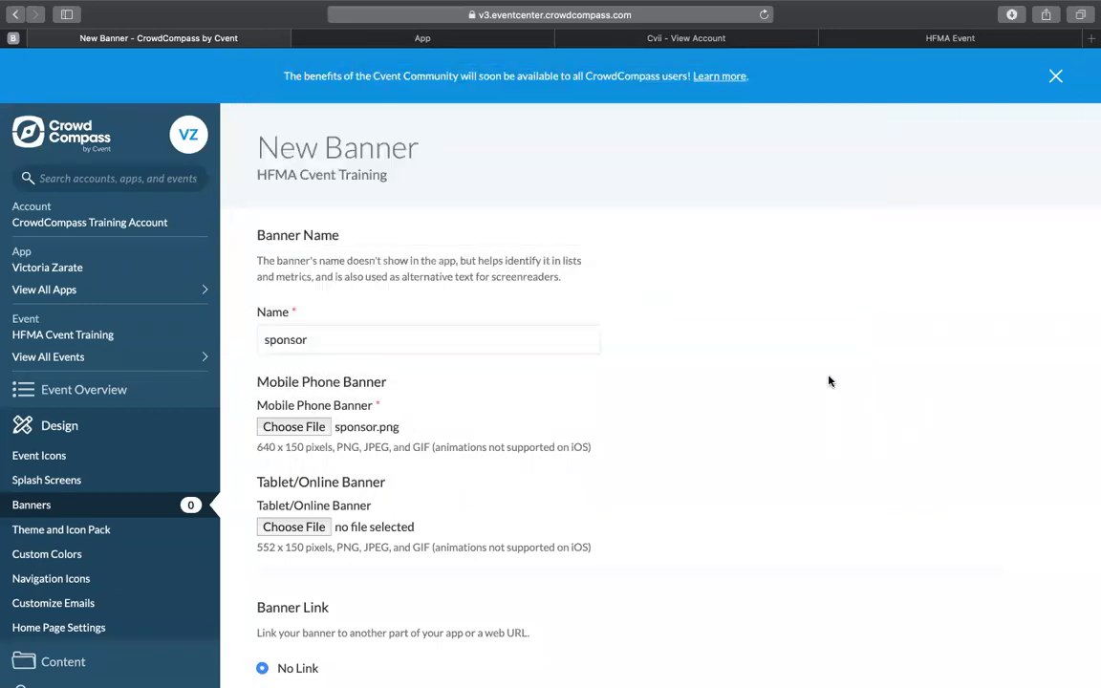
Step: Create the sponsor banner, keeping the No Link option and the 3 Seconds display duration
scroll(713, 496, down, 3)
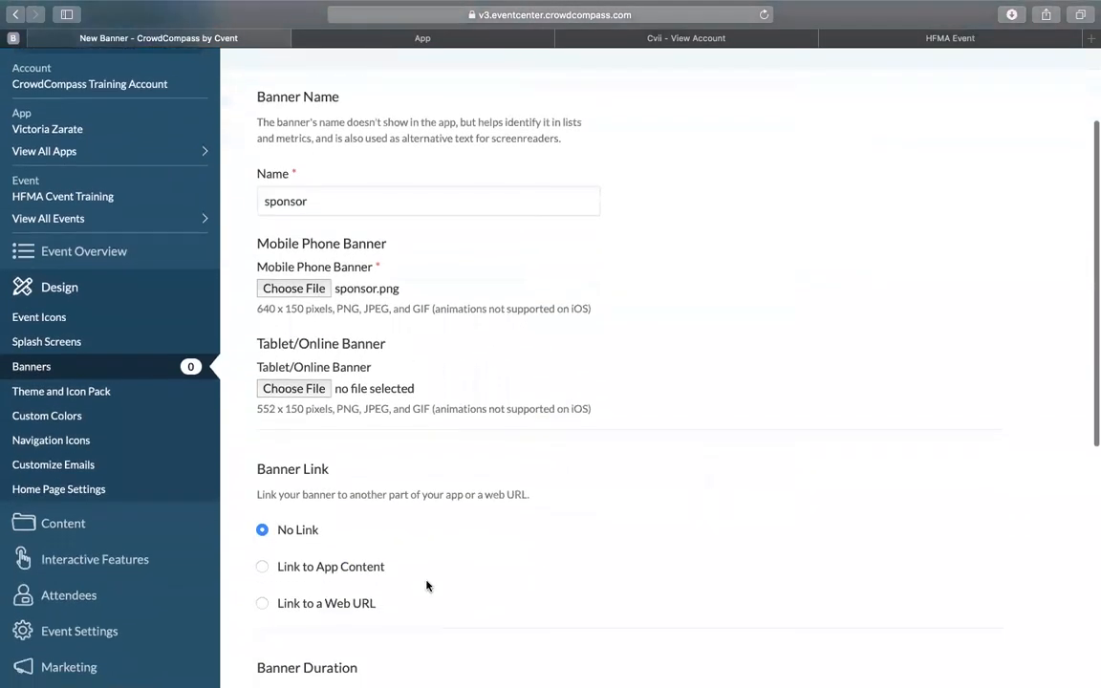
scroll(426, 586, down, 1)
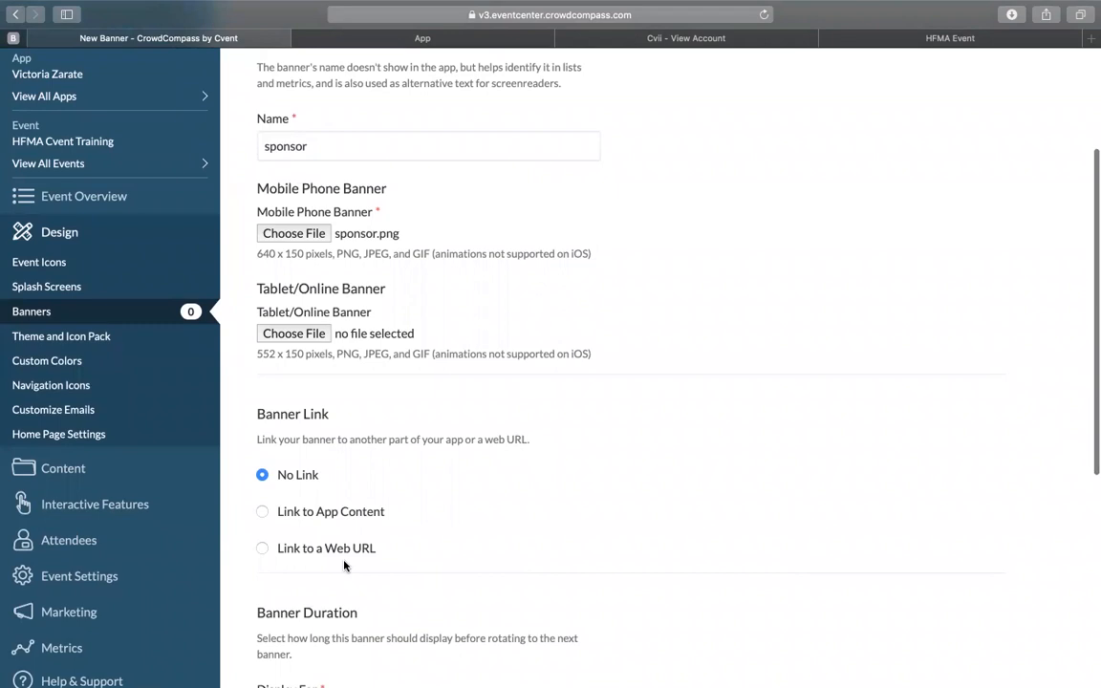
scroll(344, 566, down, 4)
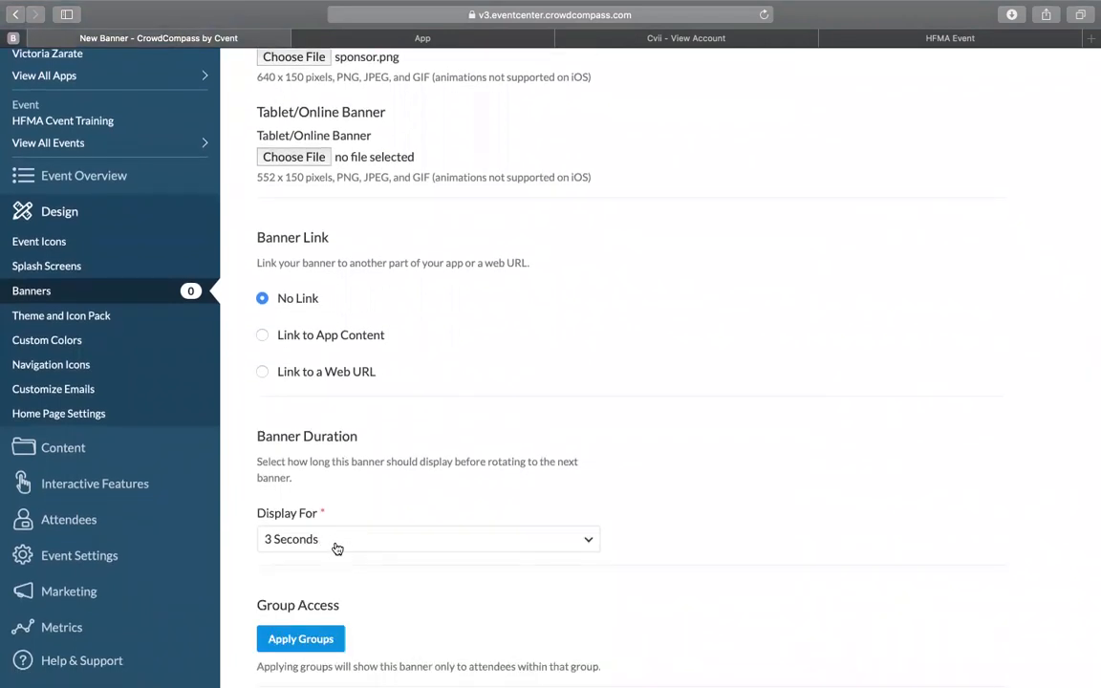
scroll(336, 544, down, 2)
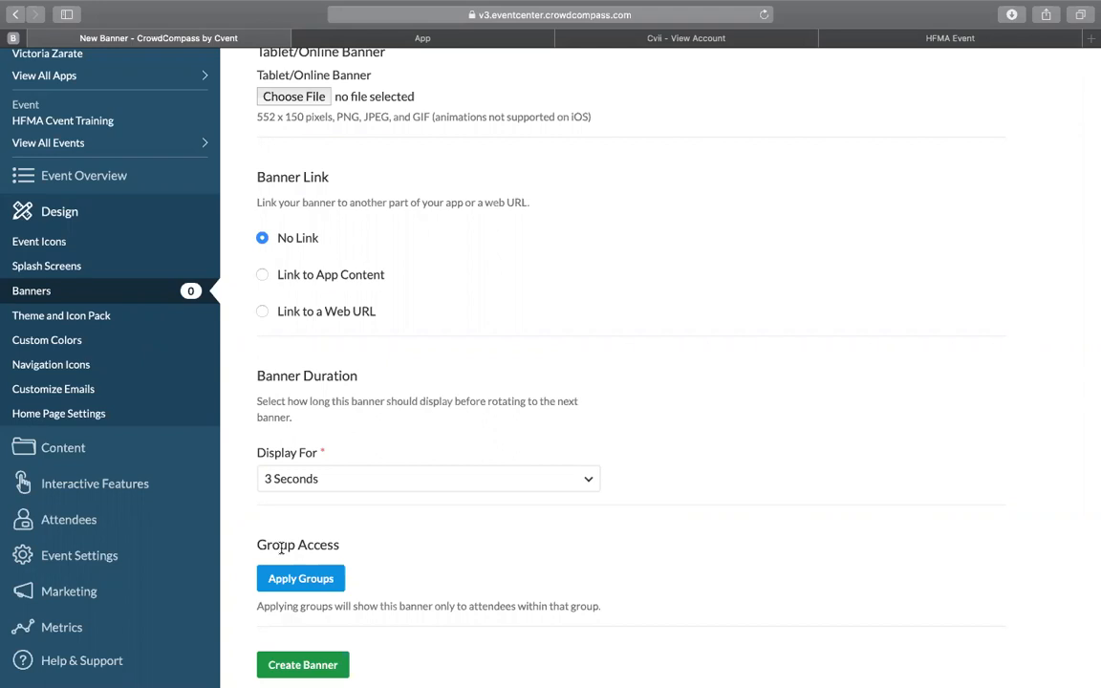
click(328, 666)
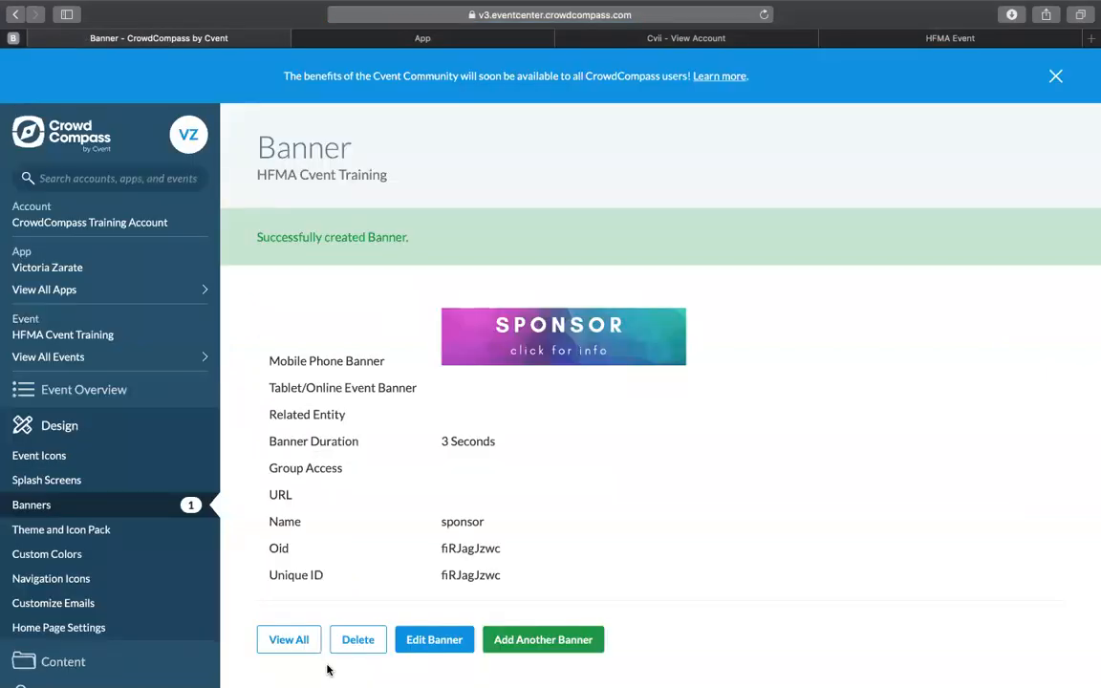
Step: Select the Snow Theme in the event's theme and icon pack settings
click(110, 531)
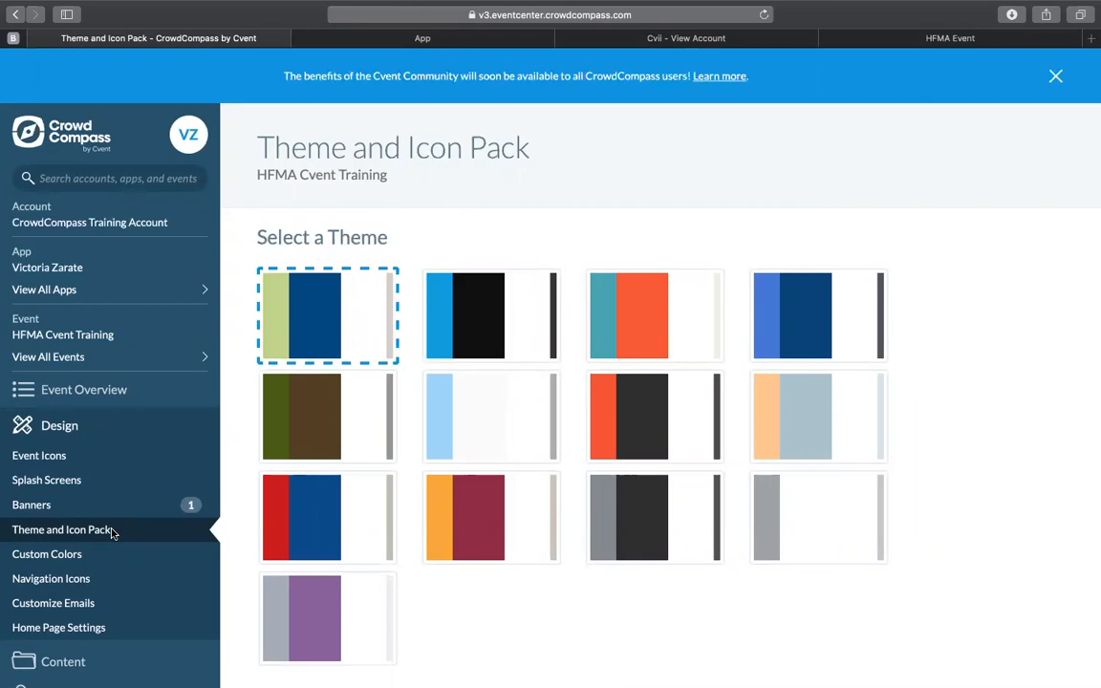
scroll(472, 629, down, 5)
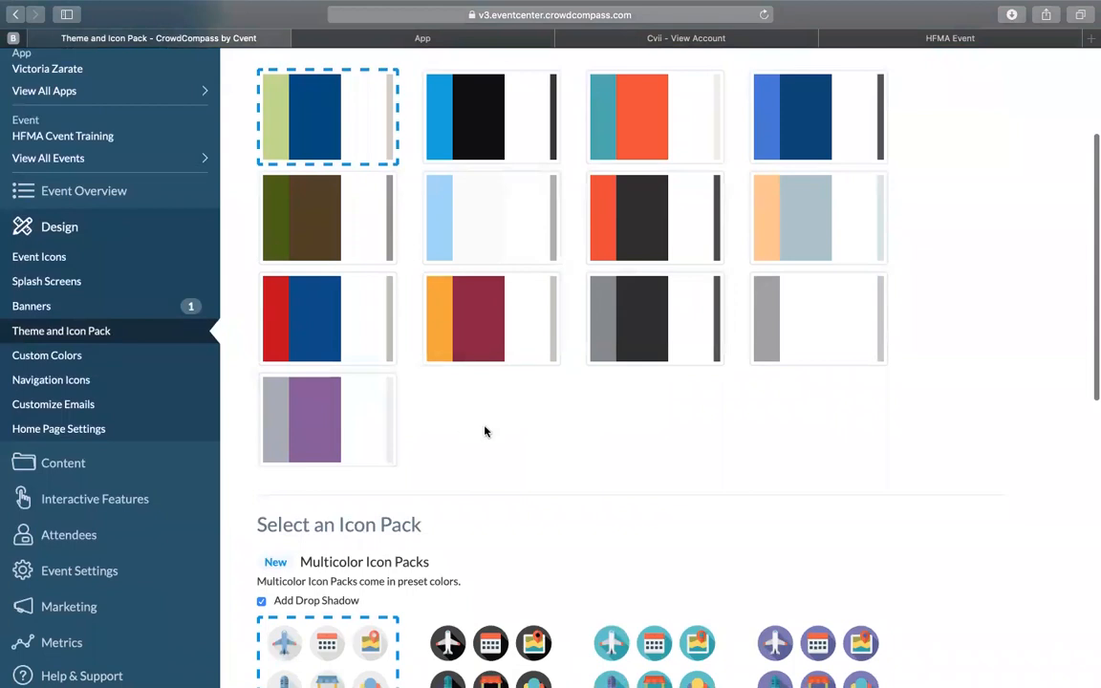
scroll(485, 431, down, 3)
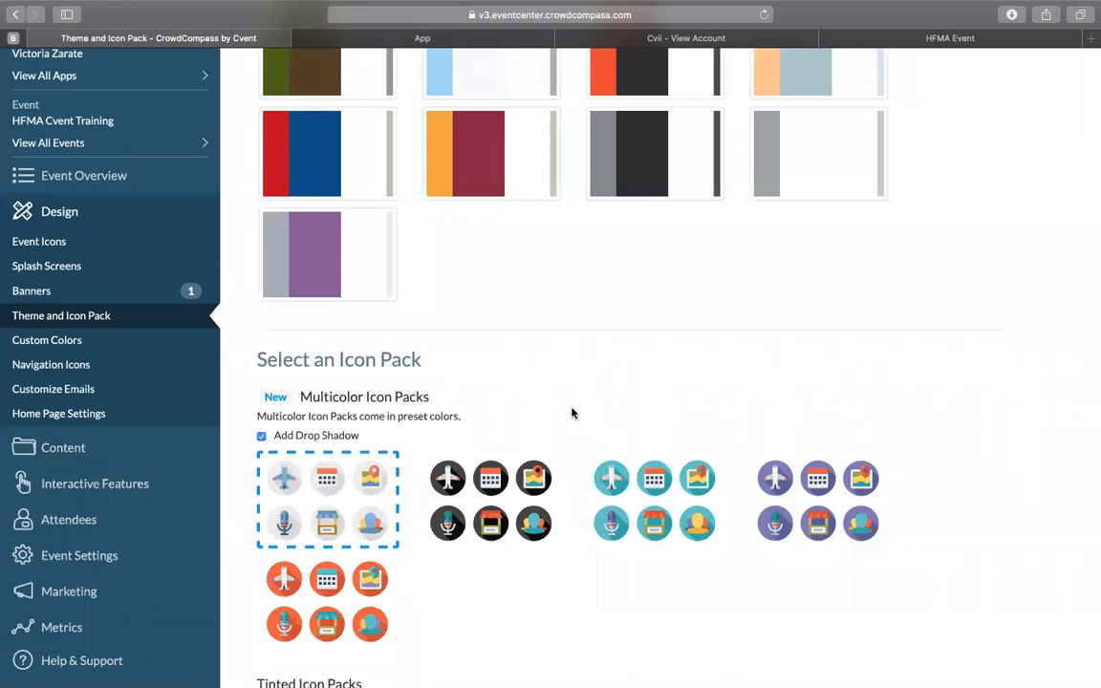
click(819, 183)
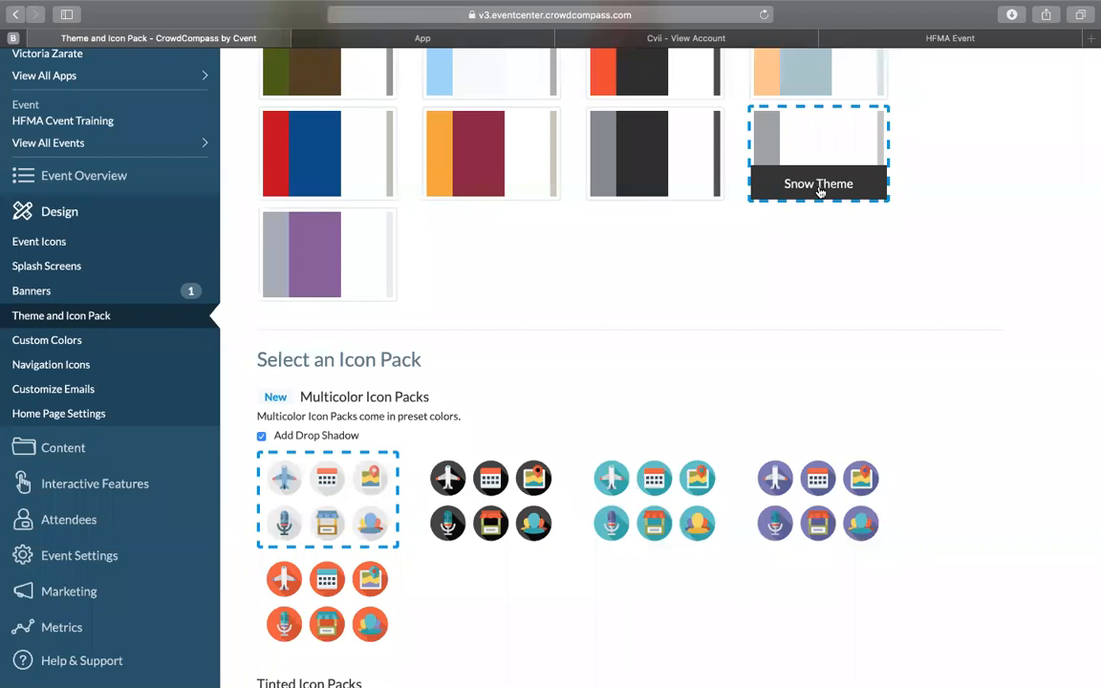
Step: Choose the first tinted icon pack, with light symbols on green circles, and save the theming options, accepting the removal of color customizations
scroll(833, 293, down, 5)
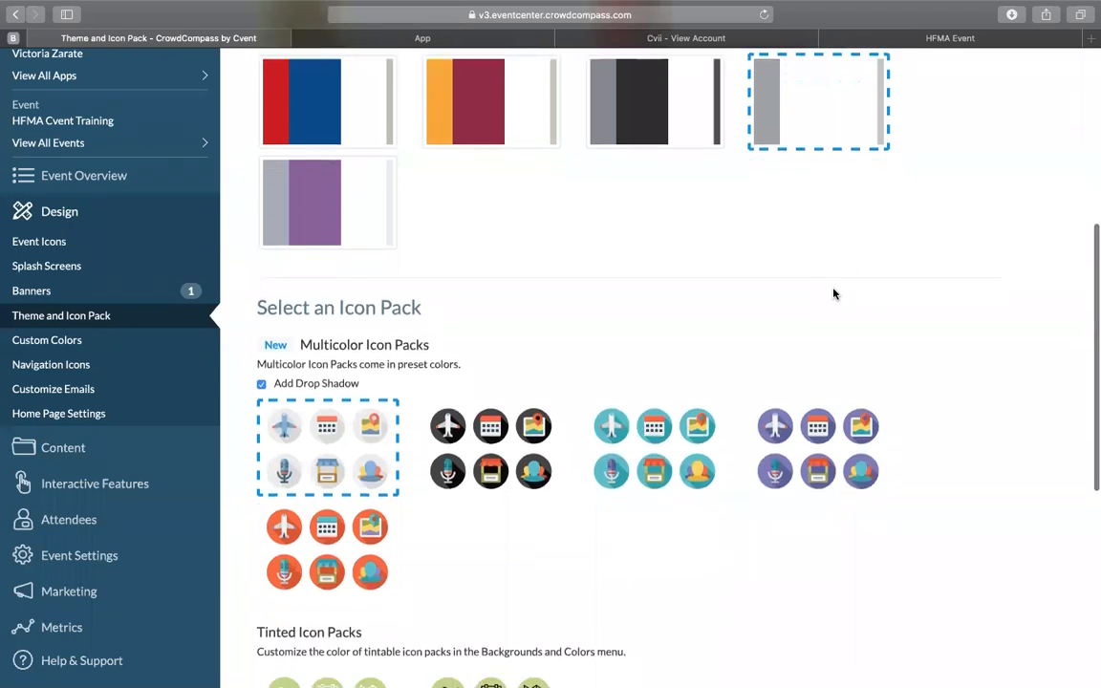
scroll(833, 293, down, 1)
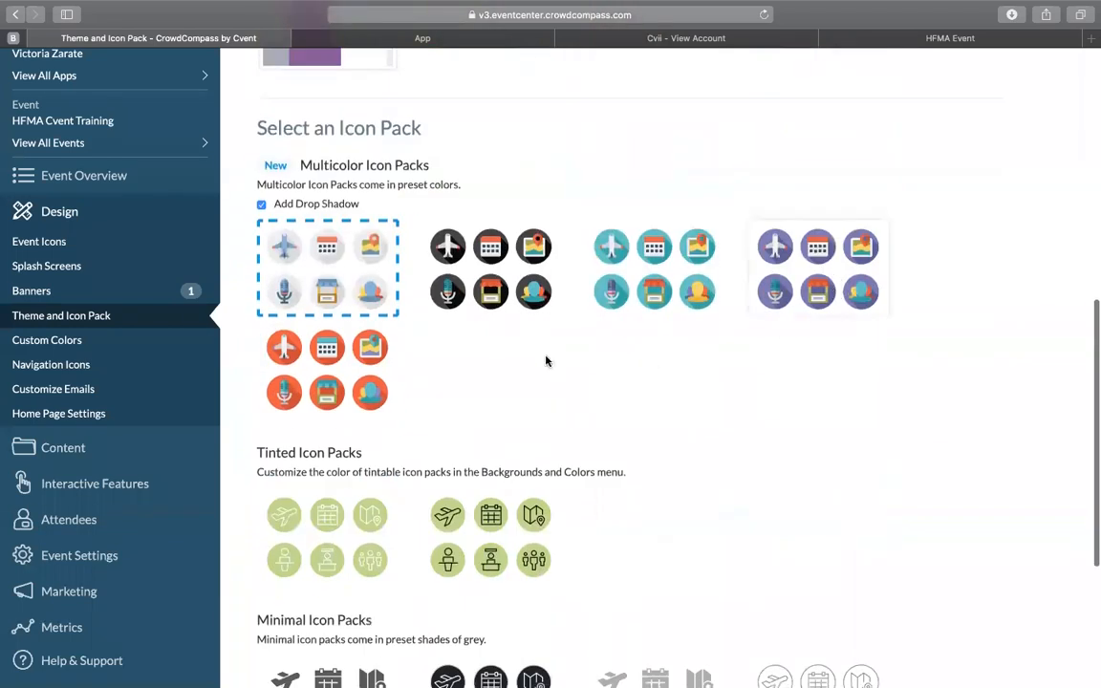
click(338, 540)
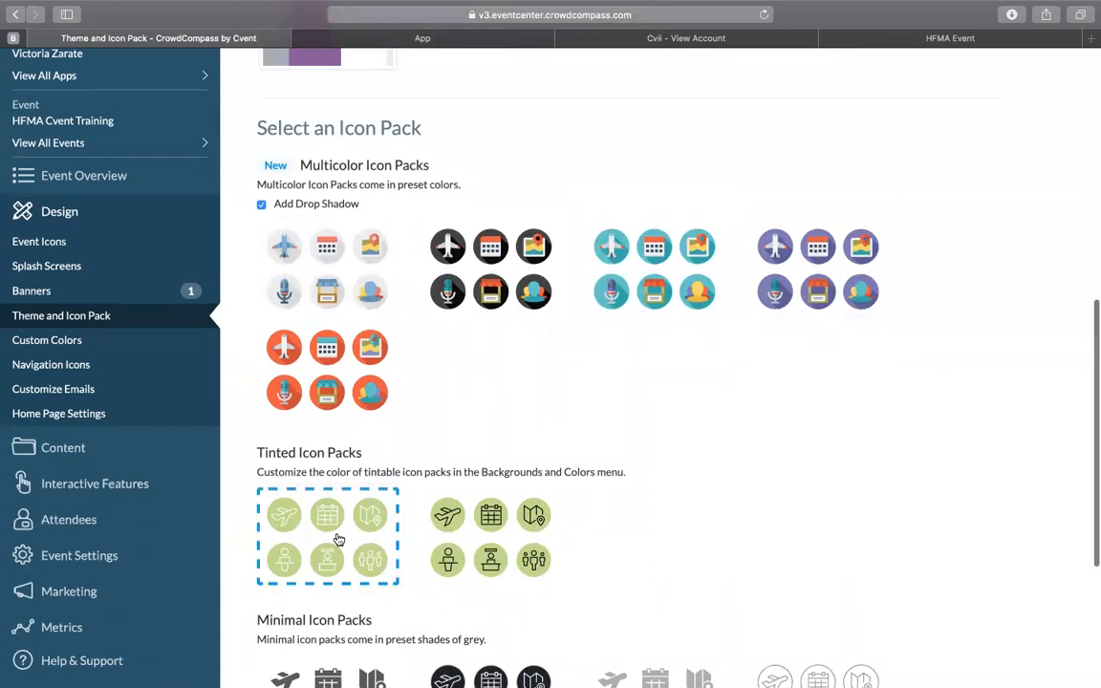
scroll(339, 540, down, 6)
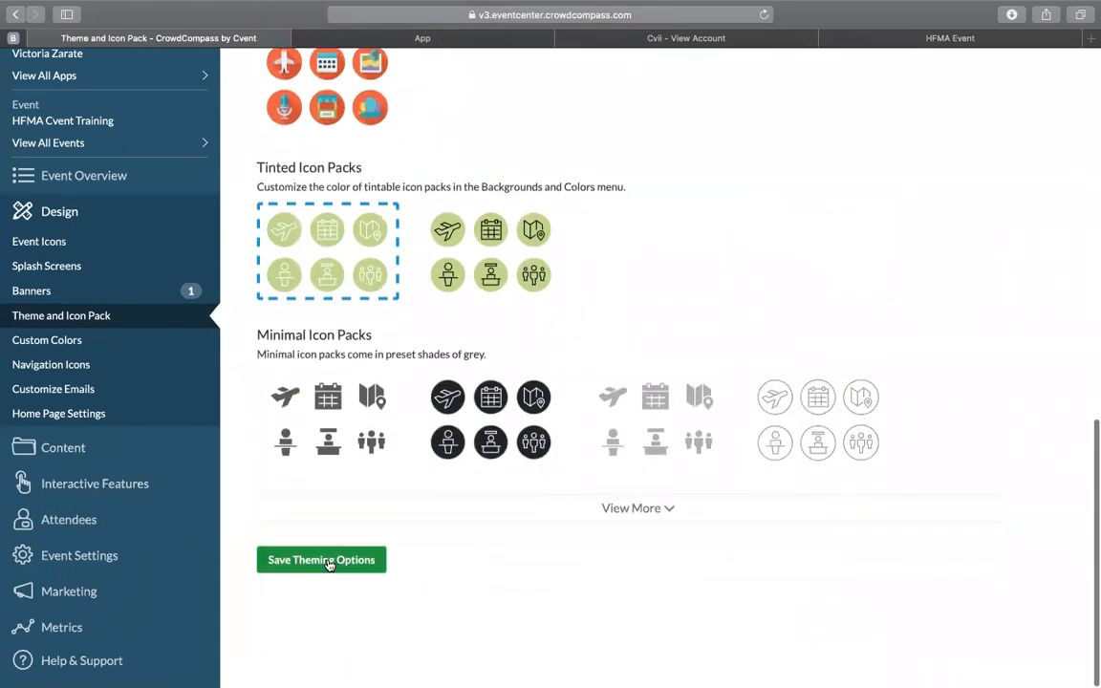
click(325, 565)
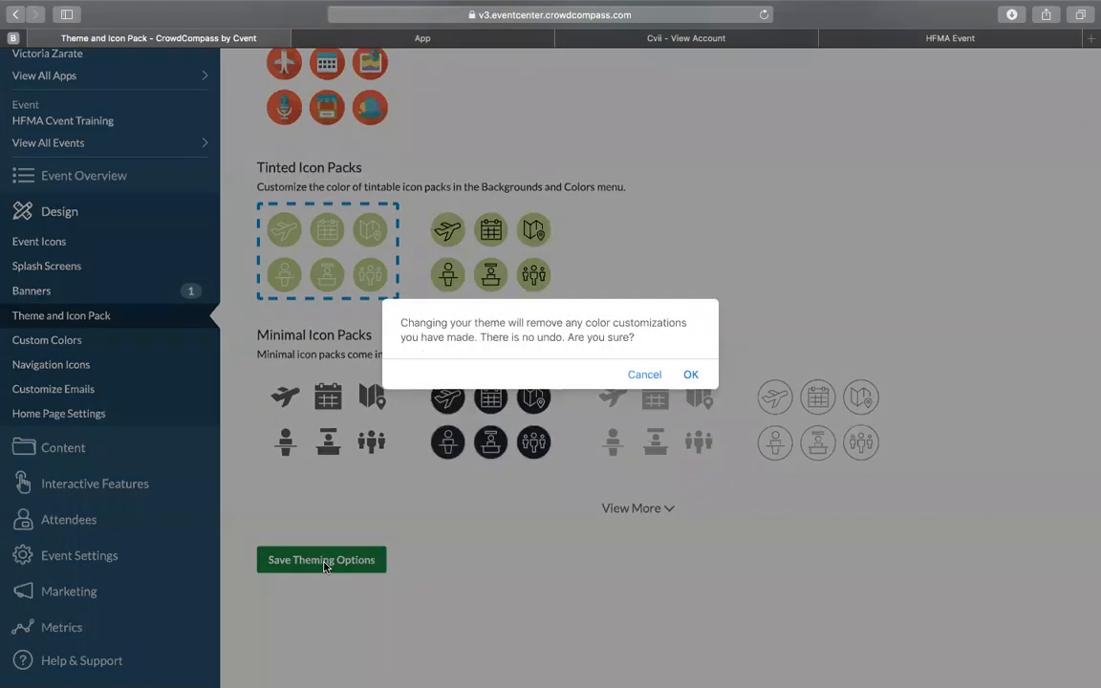
click(691, 373)
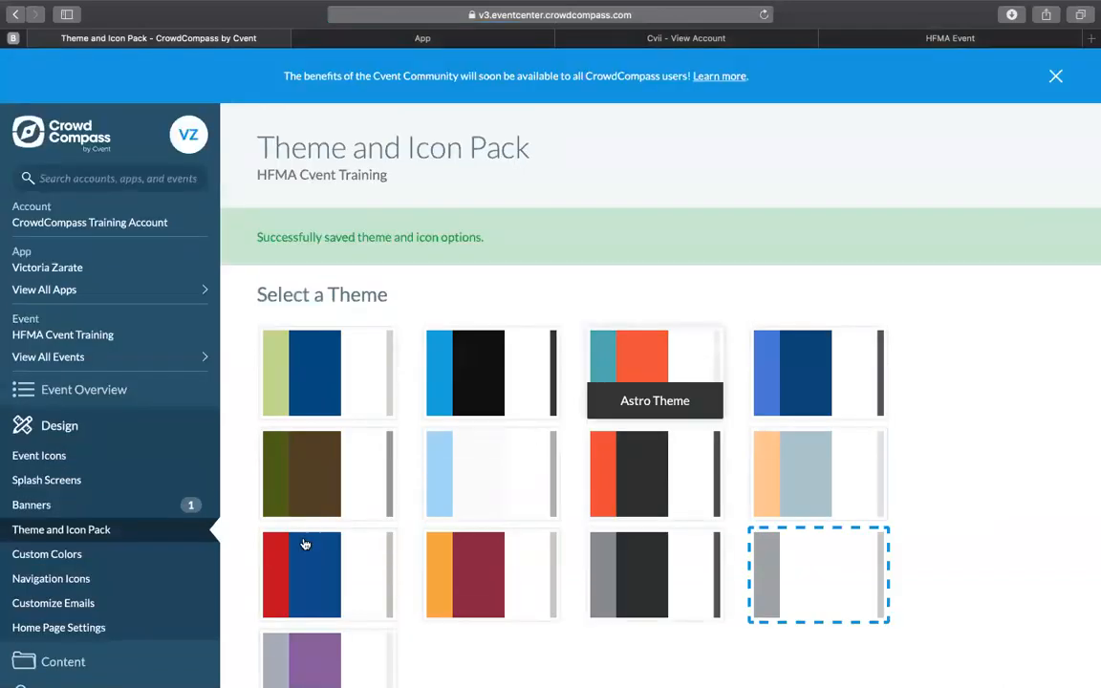
Step: Set the primary color to #37adf8 in the event's custom colors and stay on the page
click(151, 564)
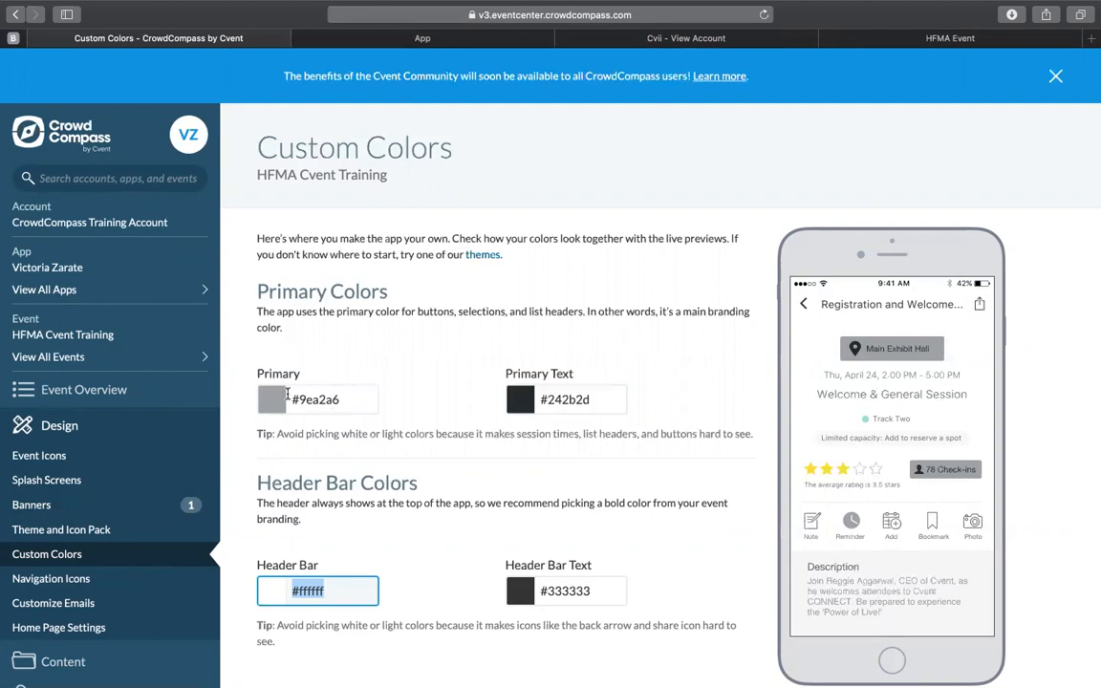
scroll(347, 508, down, 5)
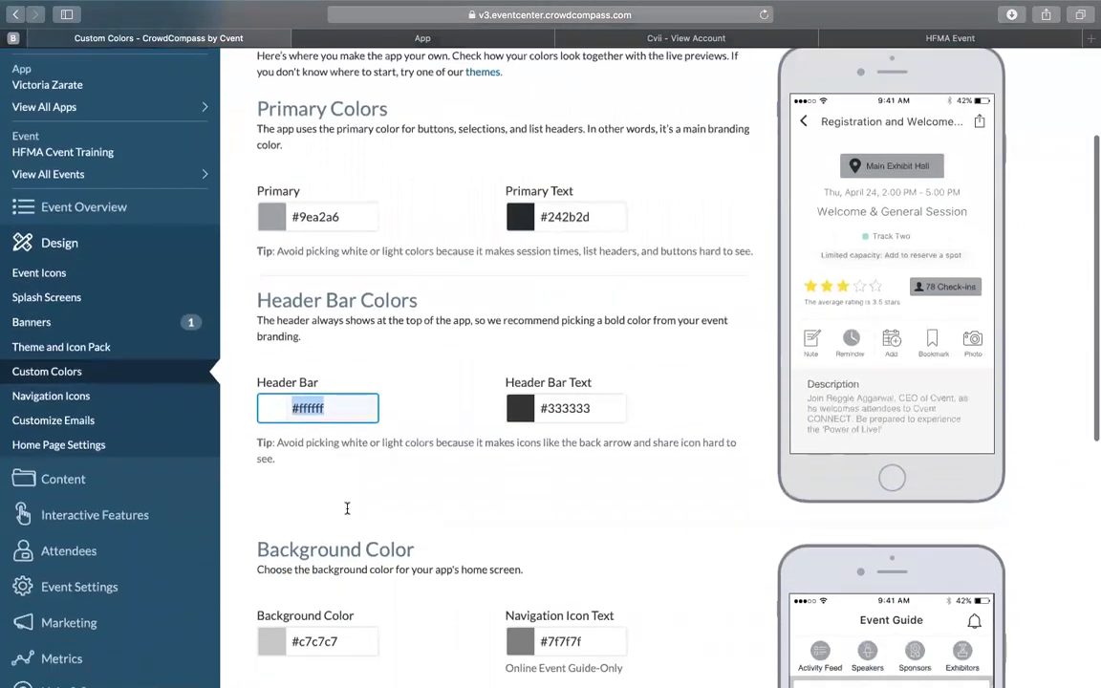
scroll(347, 509, down, 5)
scroll(347, 511, up, 5)
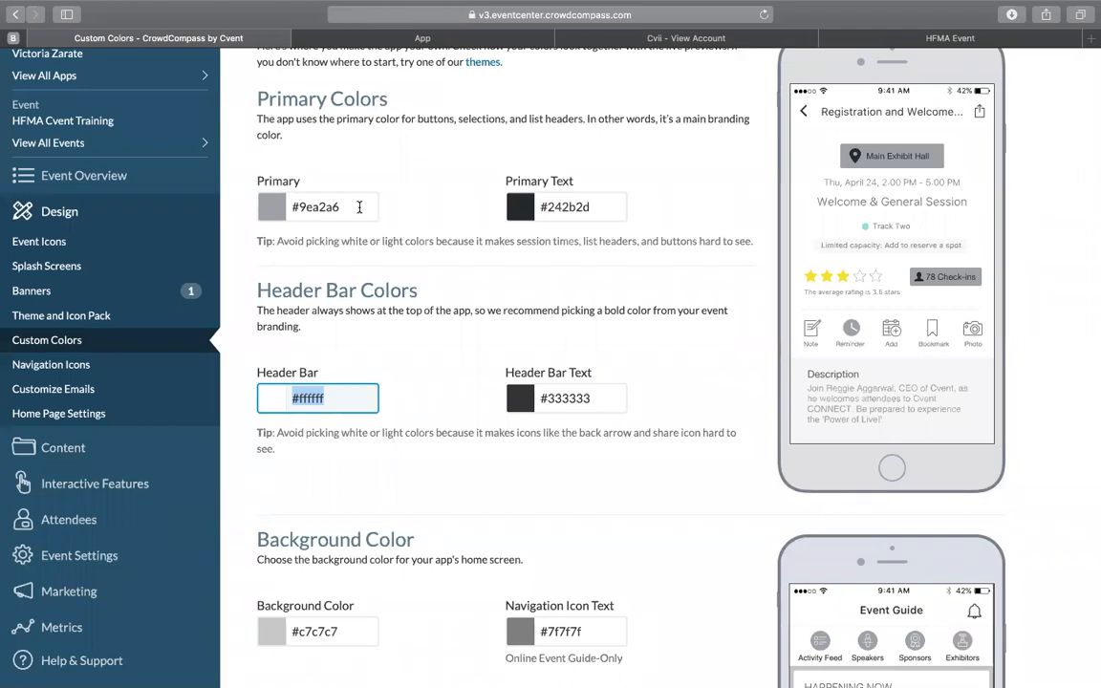
click(268, 202)
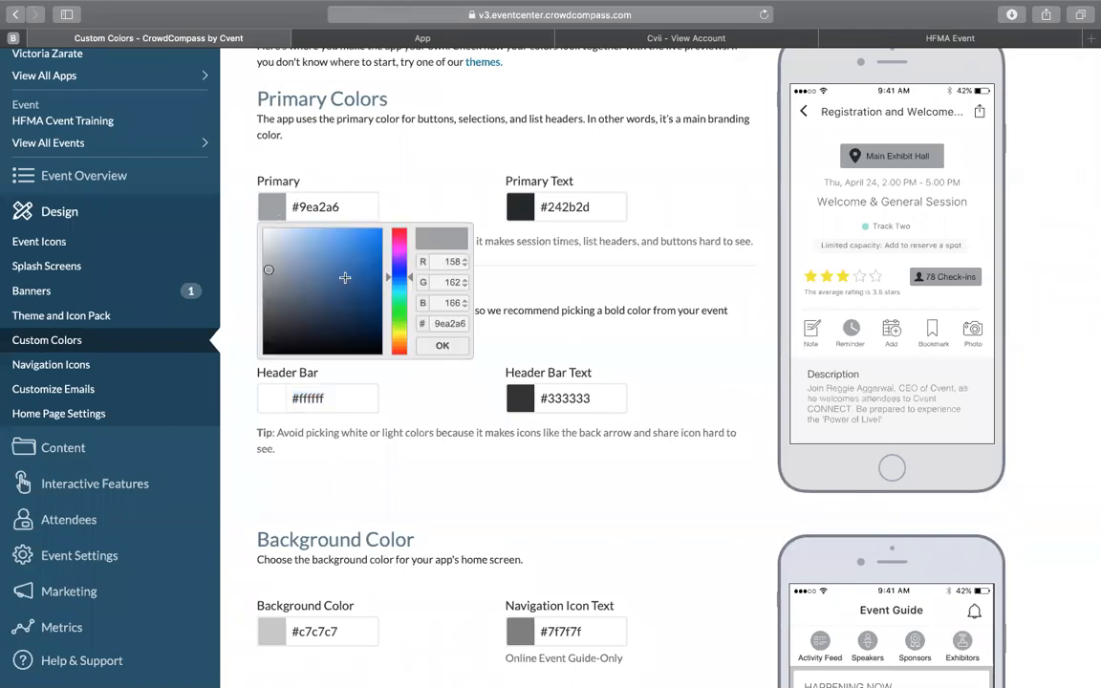
drag(338, 206, 300, 208)
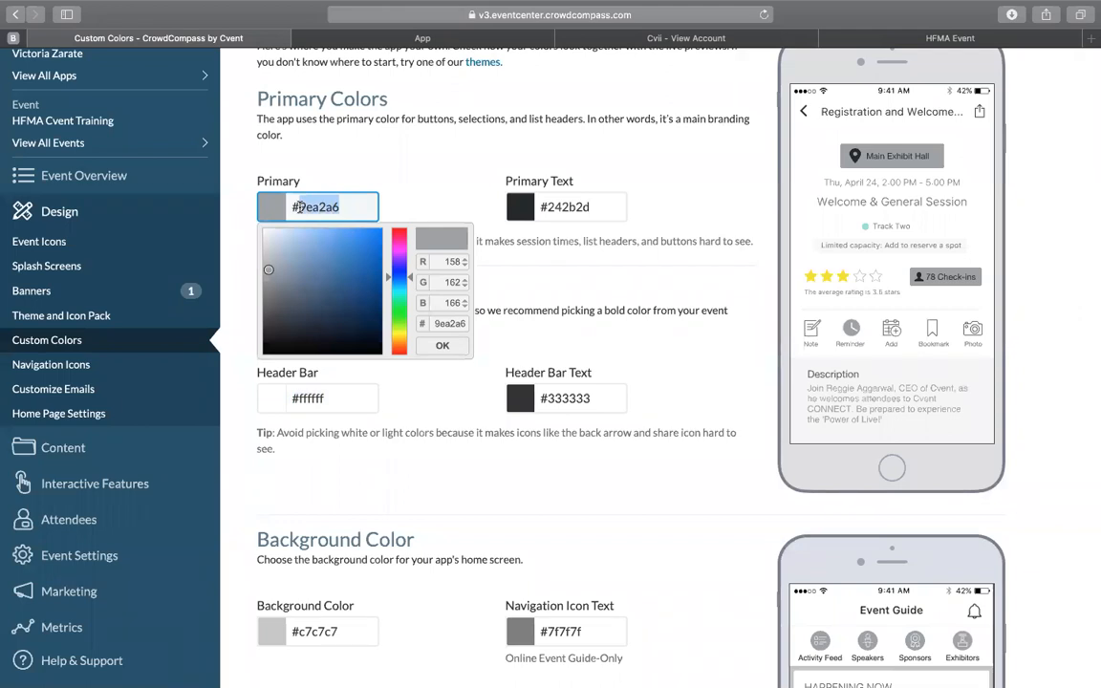
text(37)
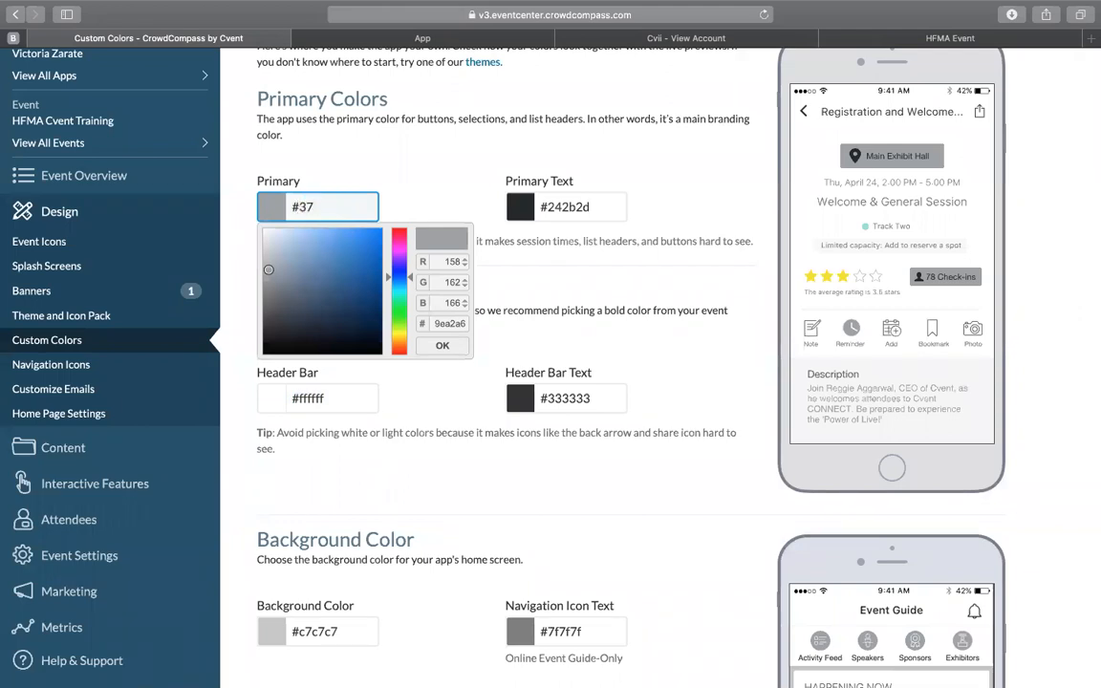
text(adf8)
key(Return)
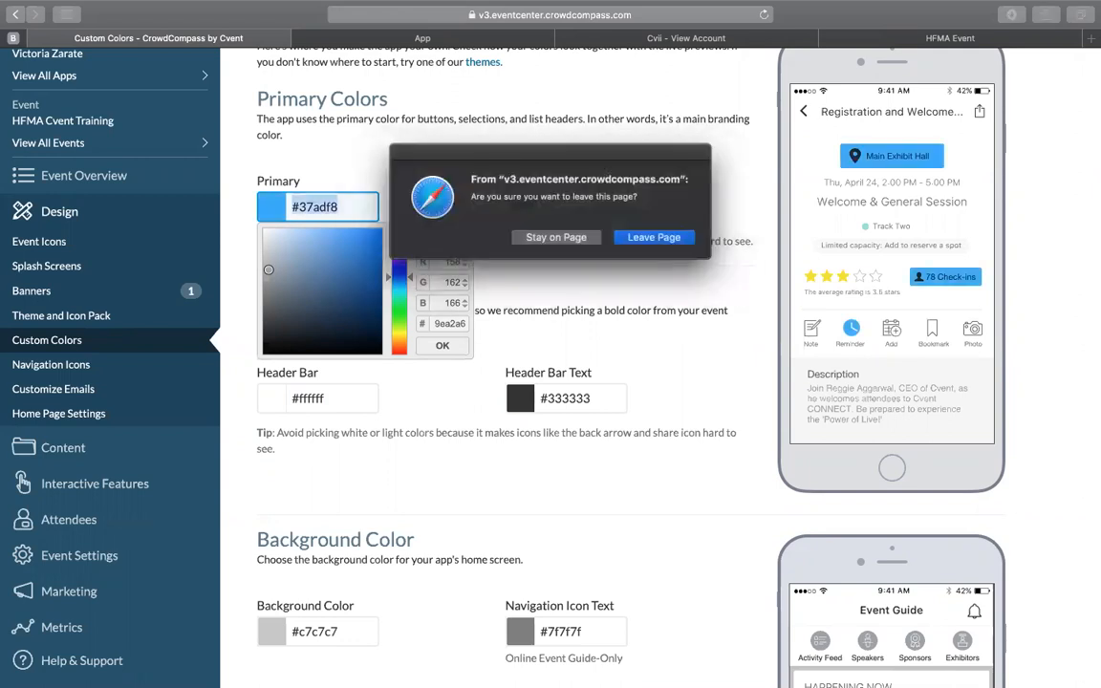
click(577, 239)
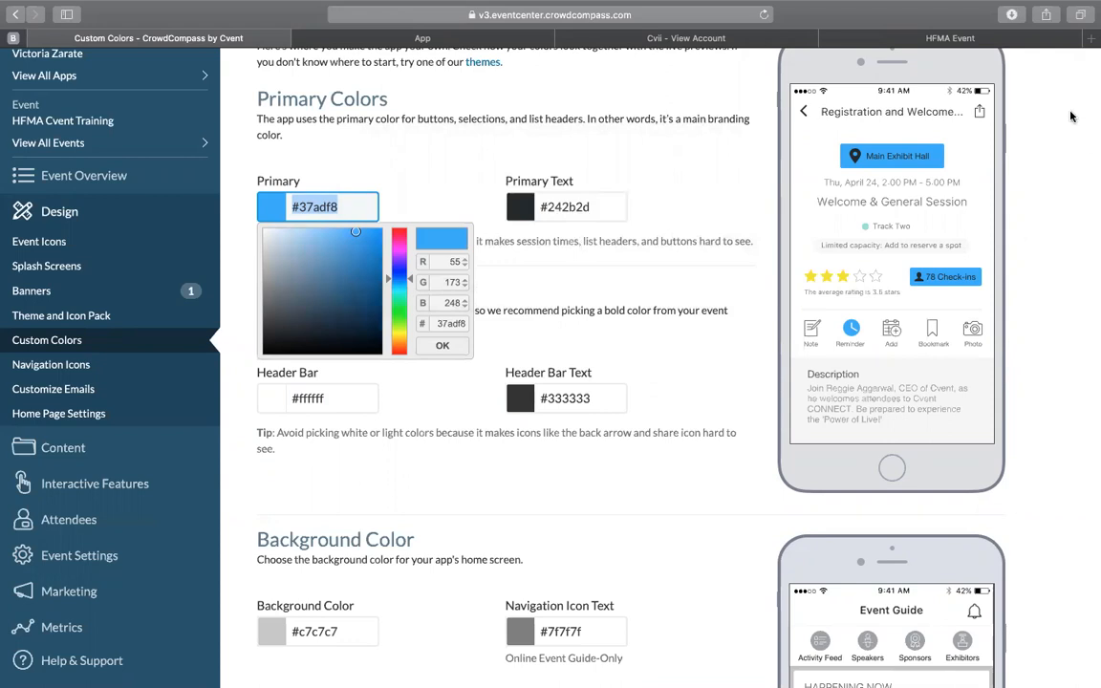
Step: Set the primary text color to #ffffff and stay on the page
click(593, 205)
text(#ffffff)
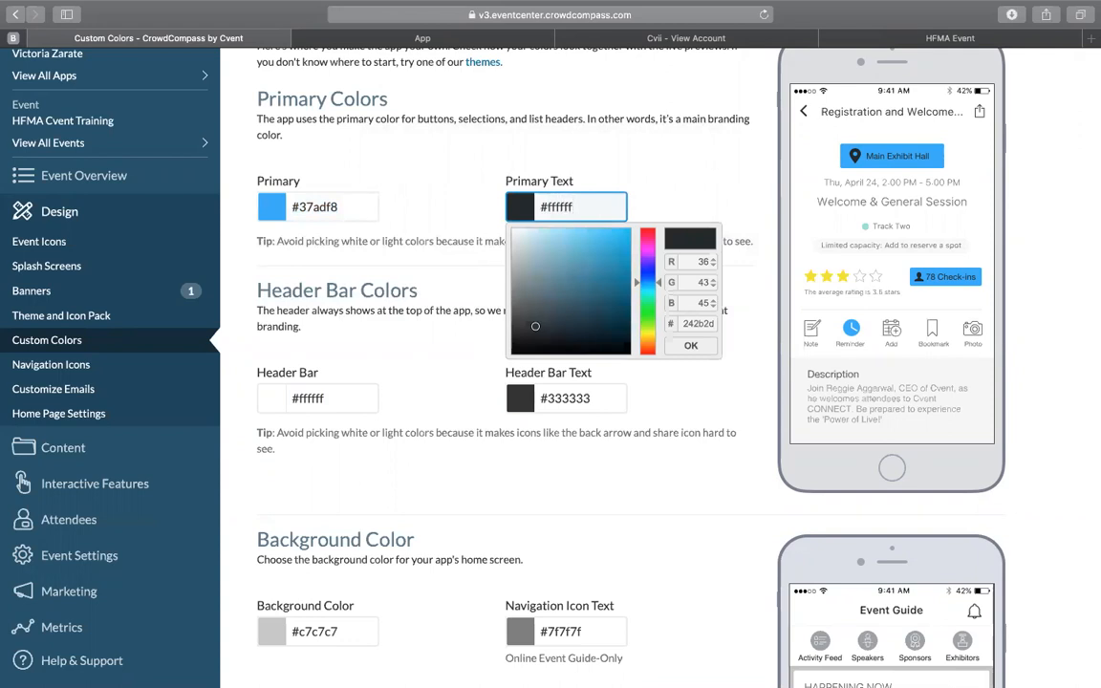
key(Return)
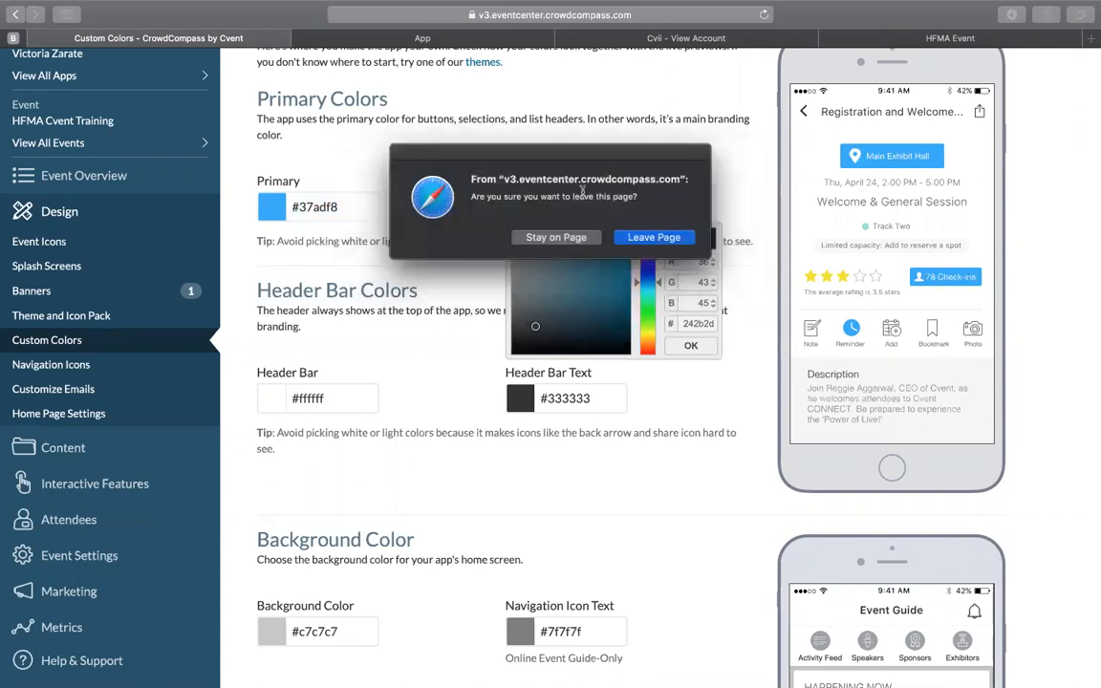
click(557, 239)
Step: Set the primary text color to #003df8, stay on the page and close the color picker
scroll(472, 470, down, 1)
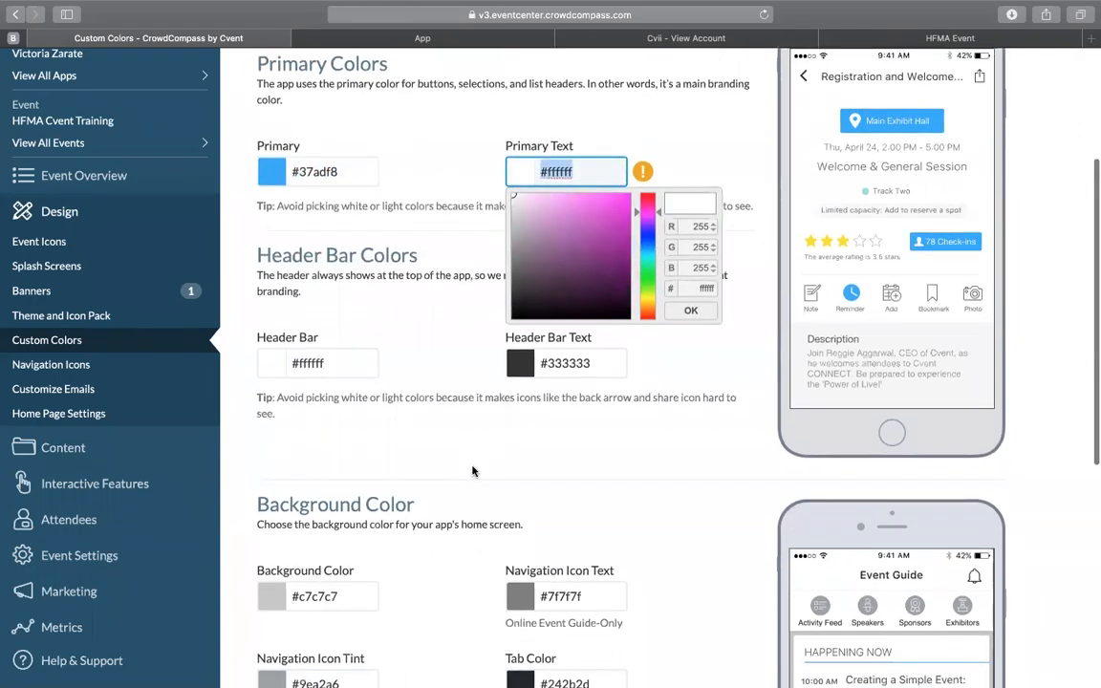
click(549, 171)
click(575, 173)
drag(574, 173, 545, 175)
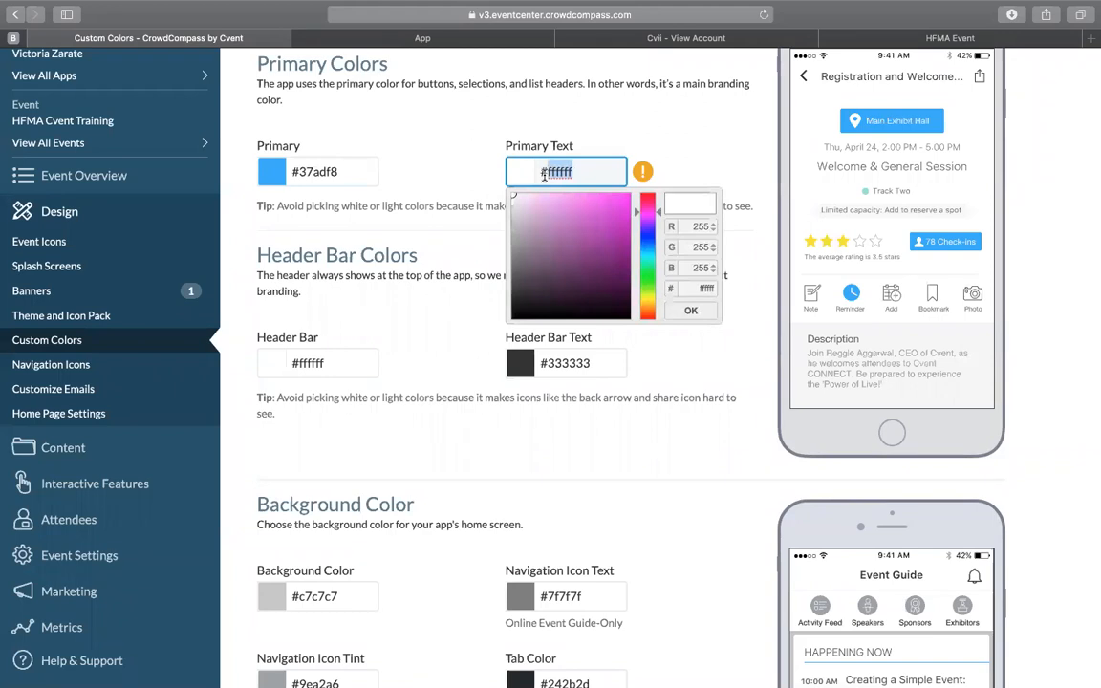
text(003df8)
key(Return)
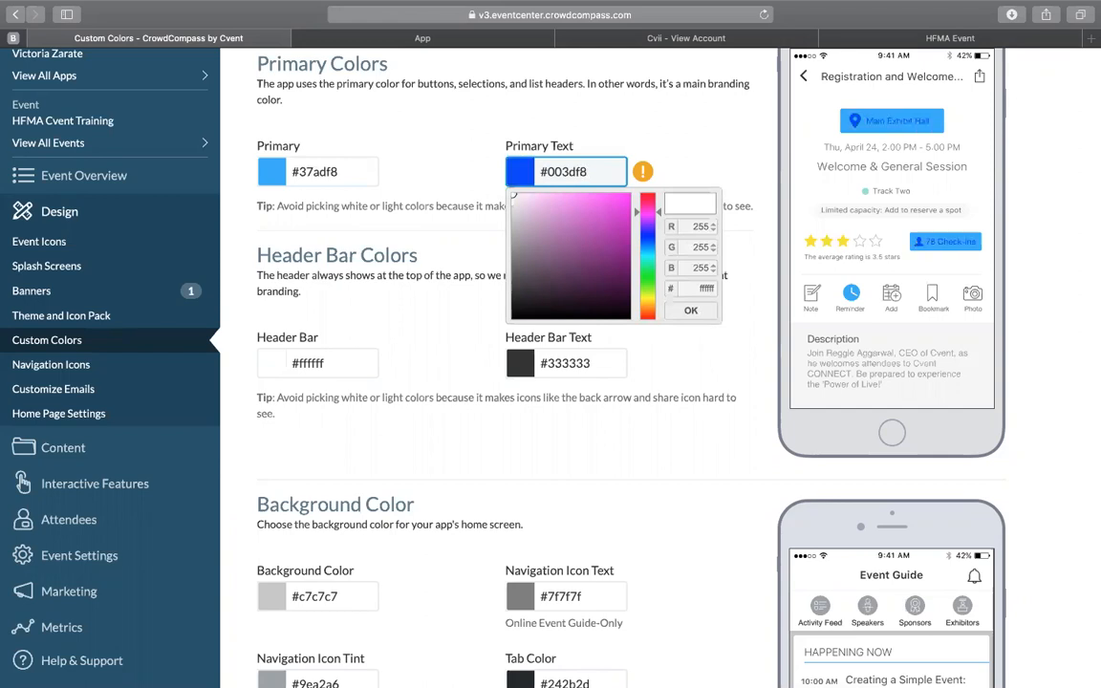
click(572, 237)
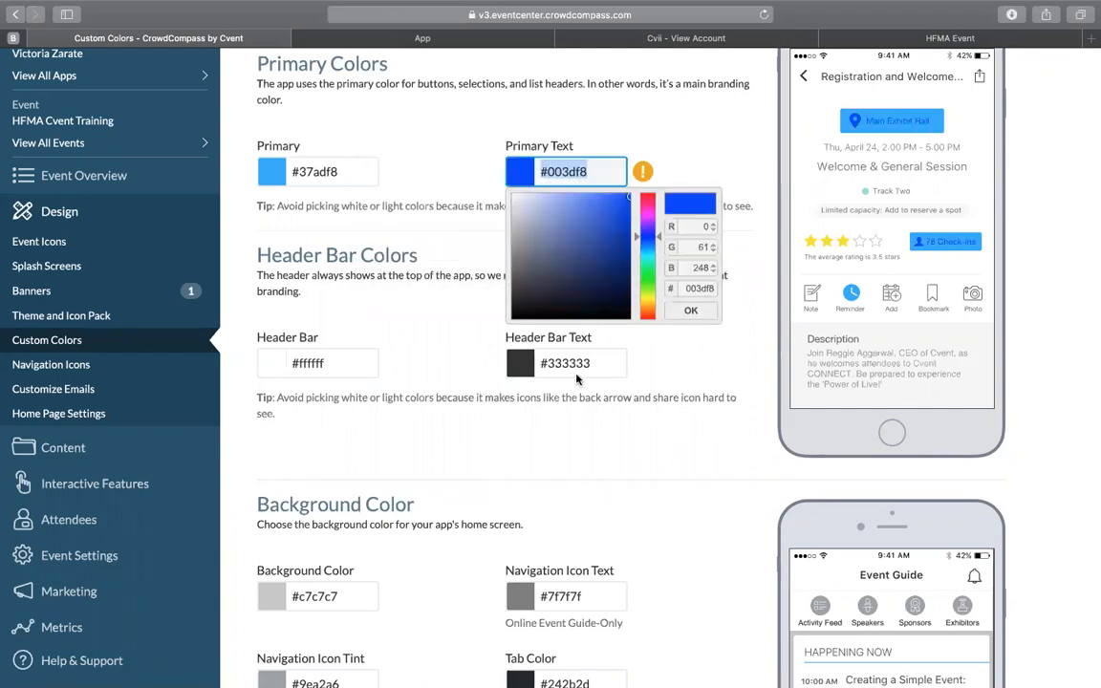
click(522, 343)
mouse_move(643, 181)
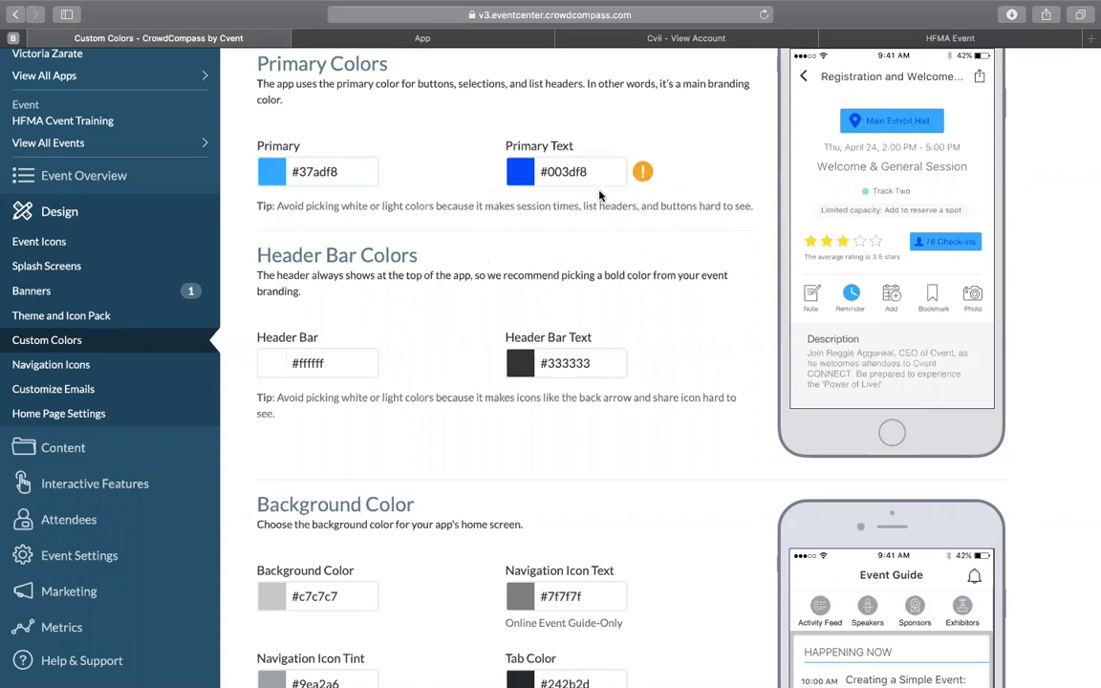
Step: Set the primary text color to #003d70, stay on the page and close the color picker
drag(591, 171, 549, 177)
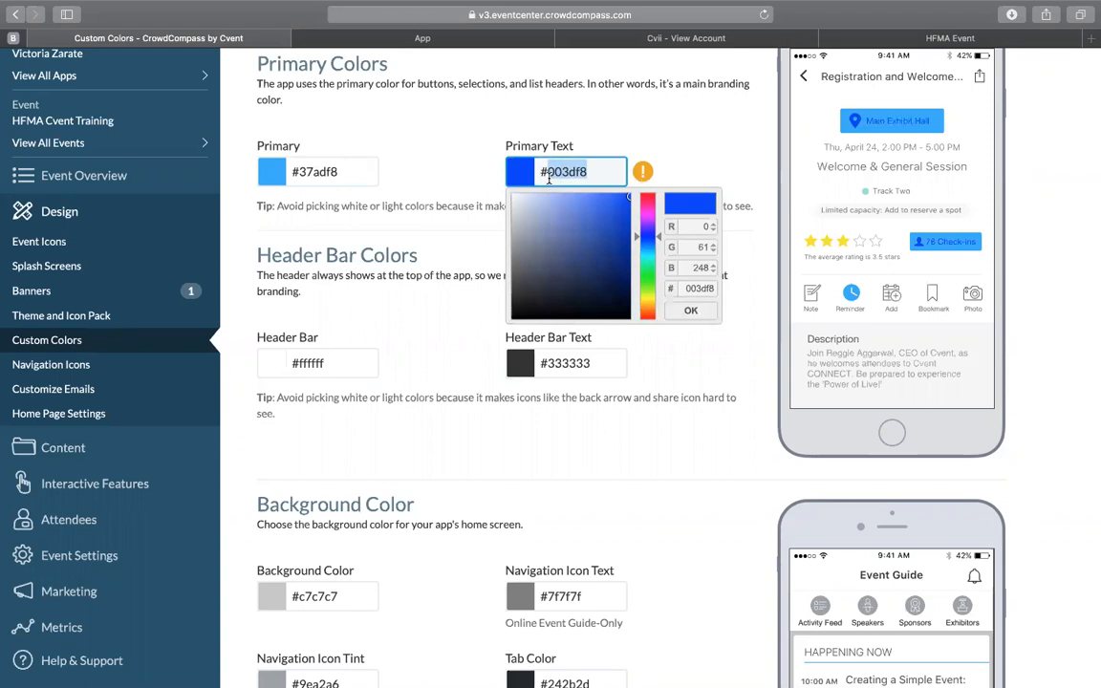
key(BackSpace)
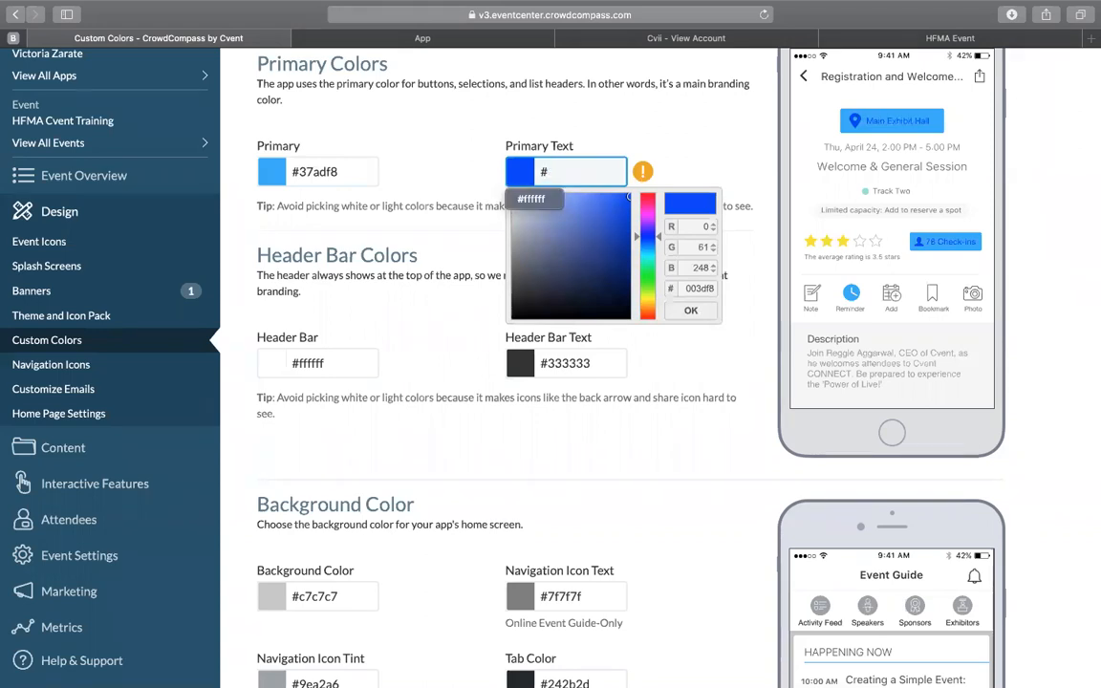
text(00)
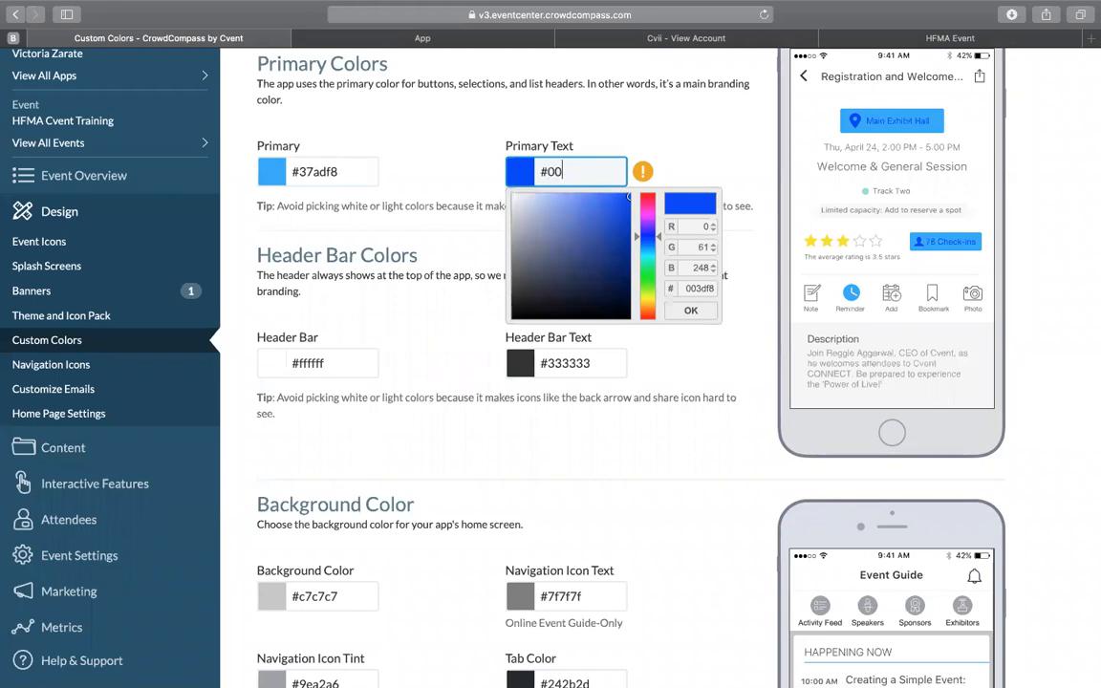
text(3d70)
key(Return)
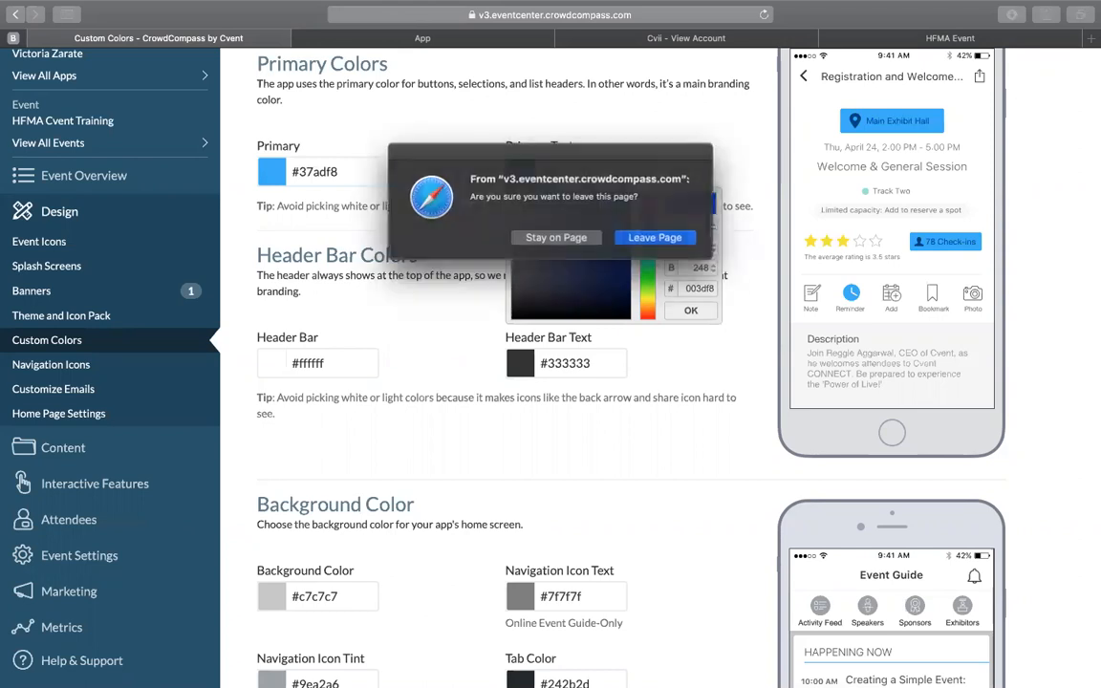
key(Escape)
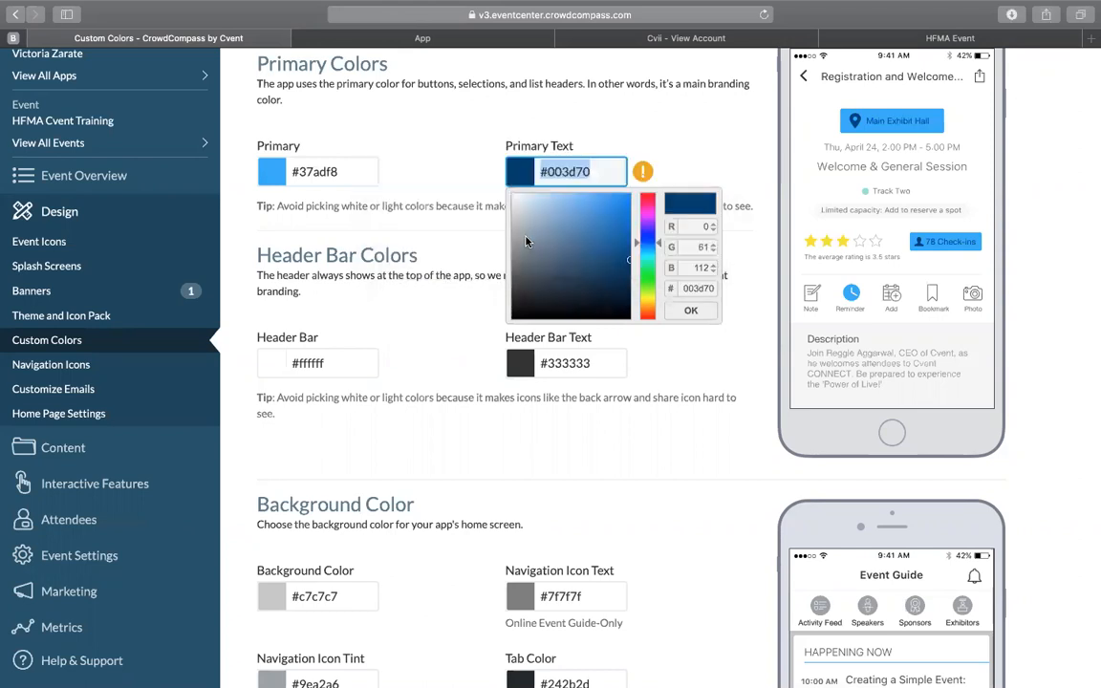
click(486, 404)
scroll(487, 406, down, 1)
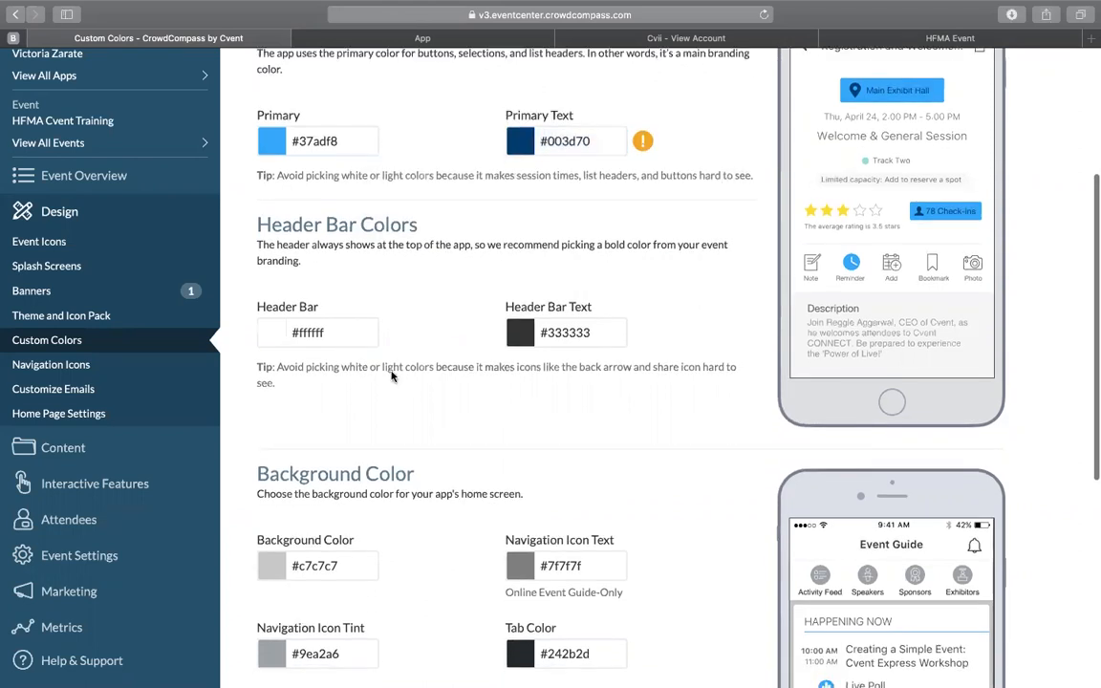
Step: Copy the primary text color #003d70 into the home screen's background color and close the color picker
scroll(385, 377, up, 3)
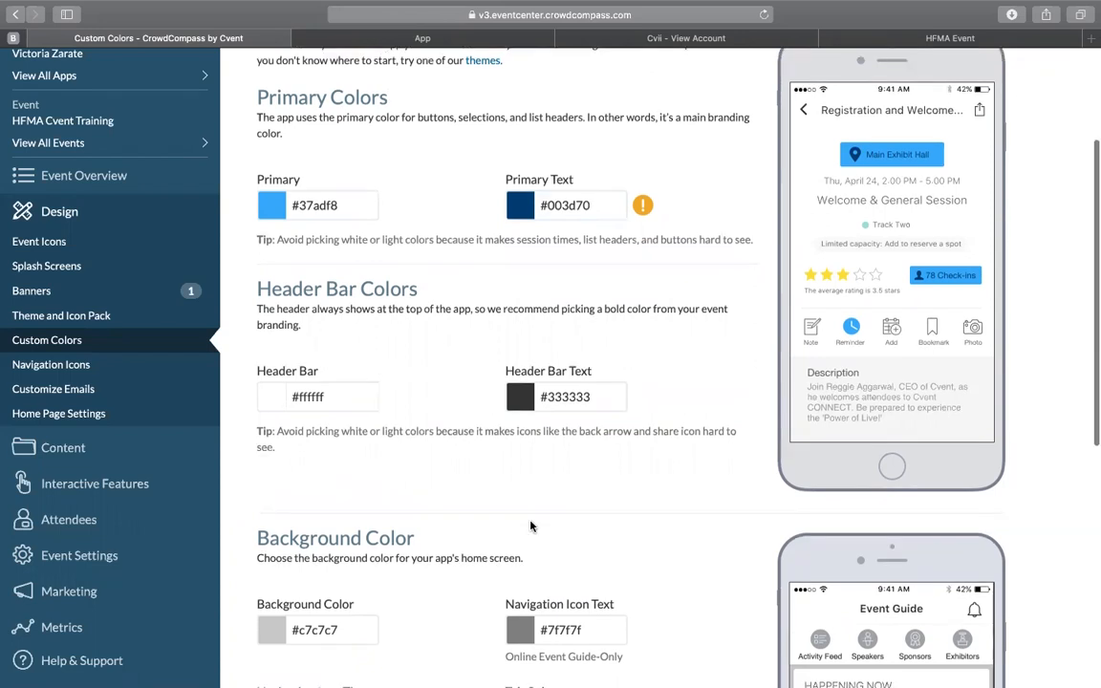
scroll(529, 573, down, 5)
scroll(531, 525, down, 2)
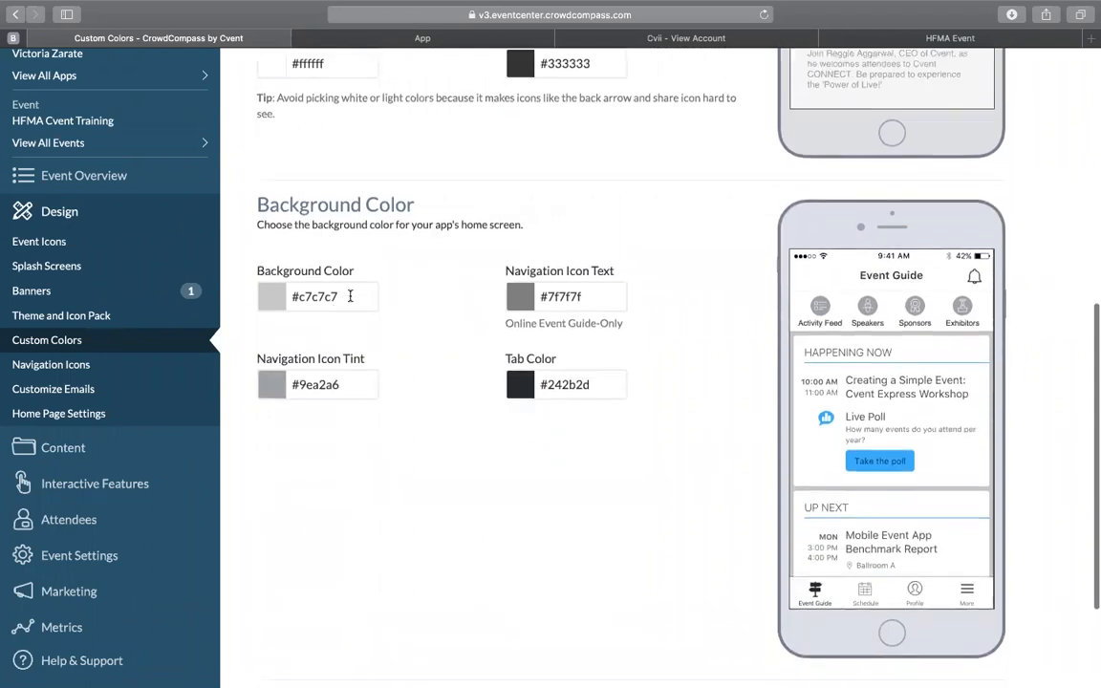
scroll(529, 239, up, 2)
scroll(528, 239, up, 4)
drag(596, 166, 549, 167)
key(super+c)
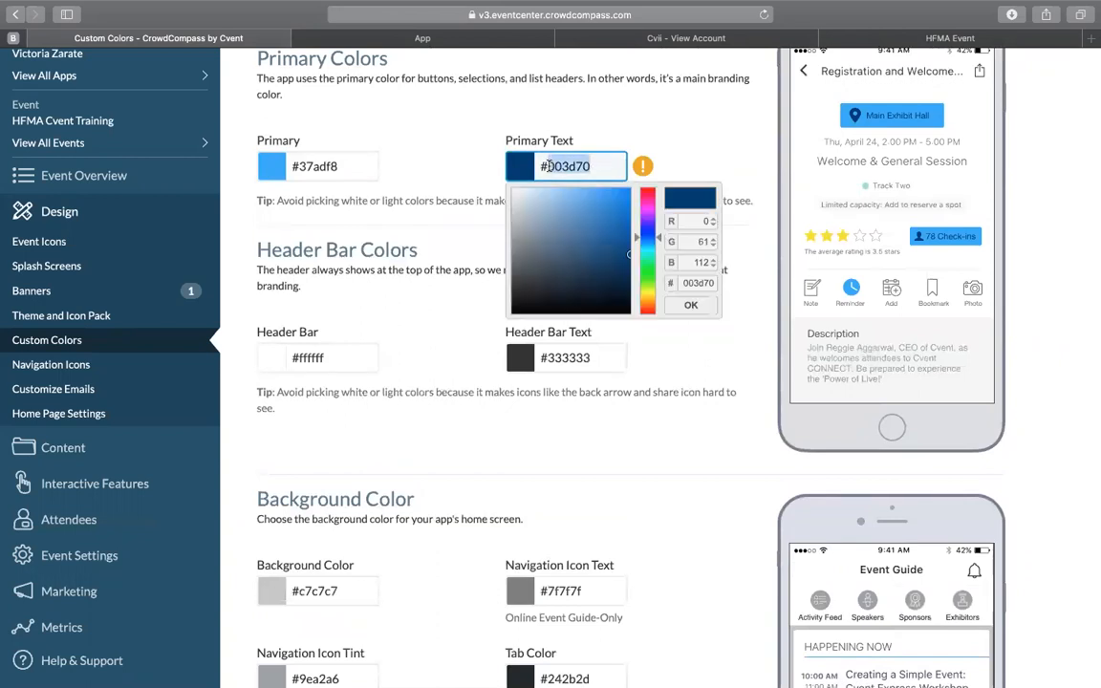
scroll(438, 435, down, 3)
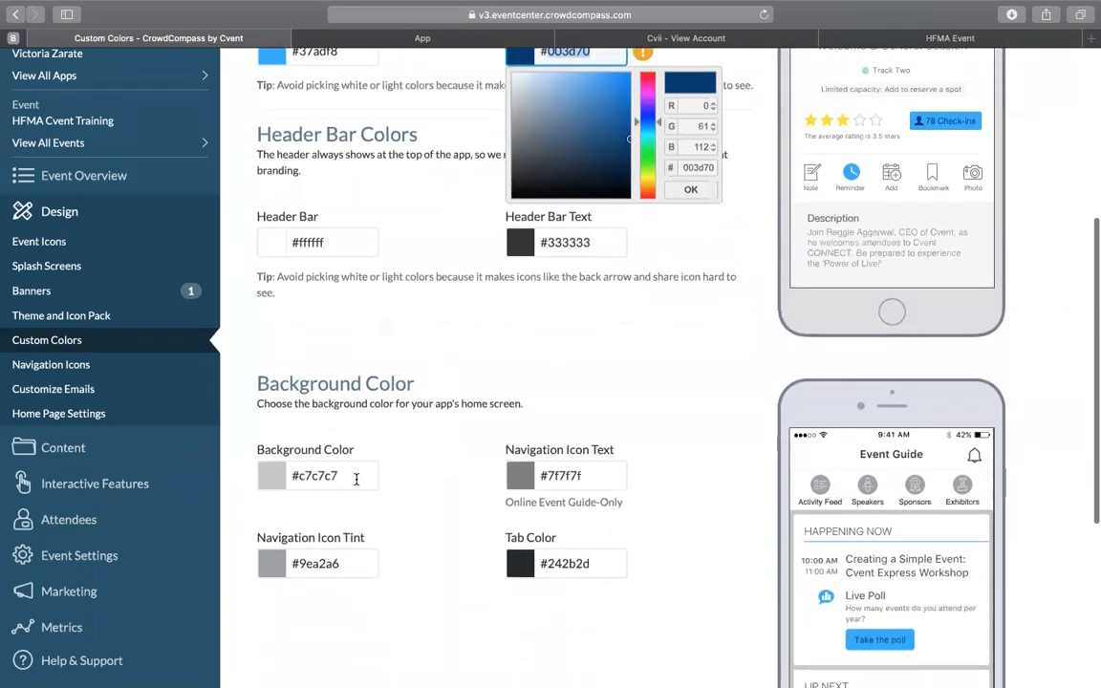
click(308, 475)
drag(307, 475, 298, 475)
key(super+v)
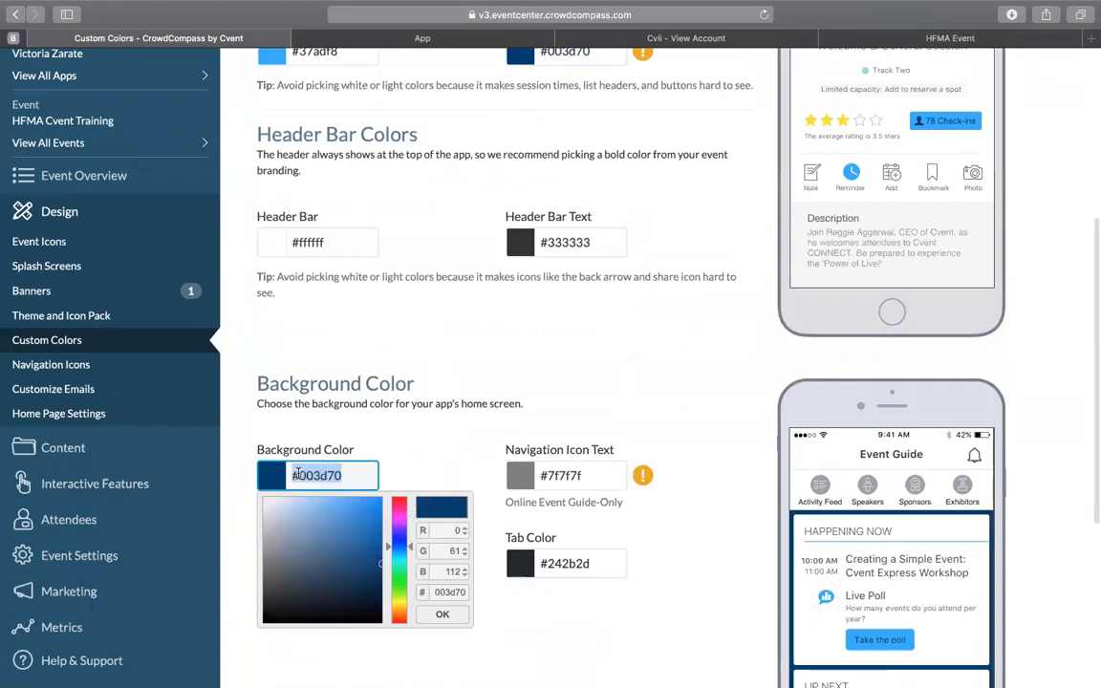
click(513, 384)
scroll(638, 549, down, 4)
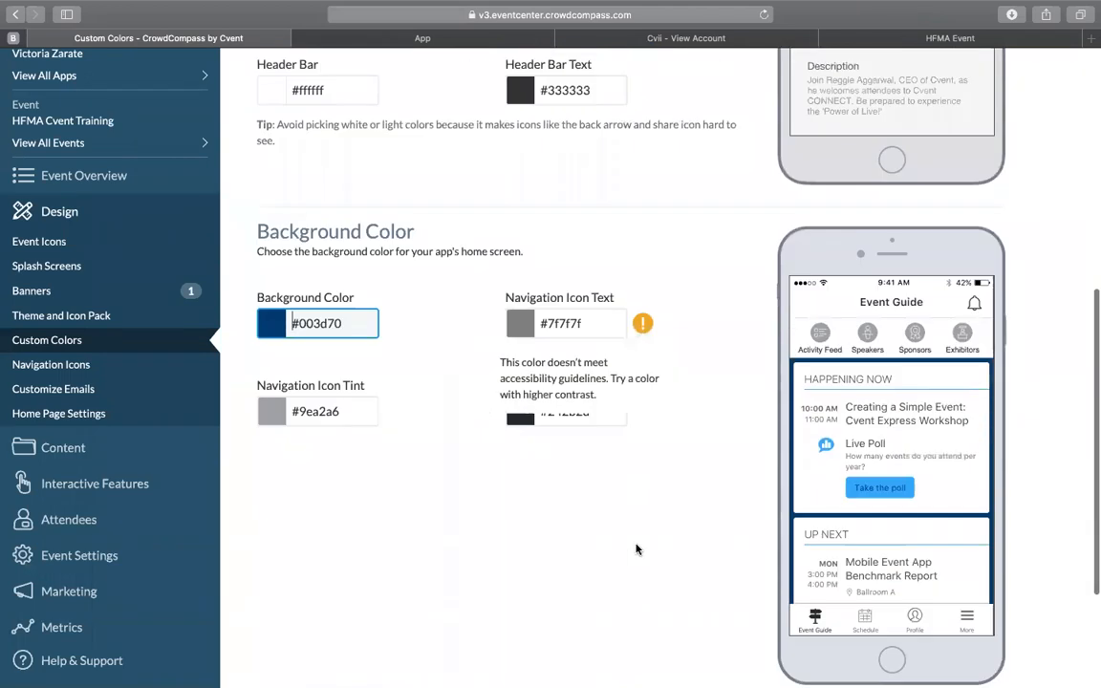
scroll(638, 549, up, 3)
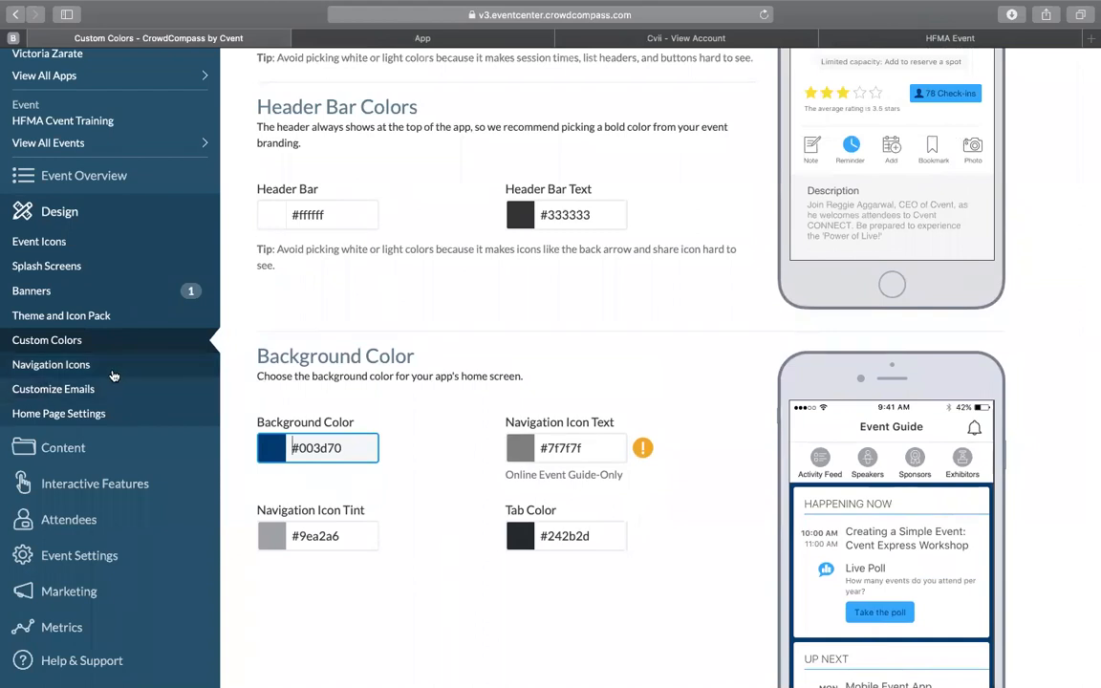
Step: Cancel leaving the Custom Colors page and save the event's custom colors
click(113, 374)
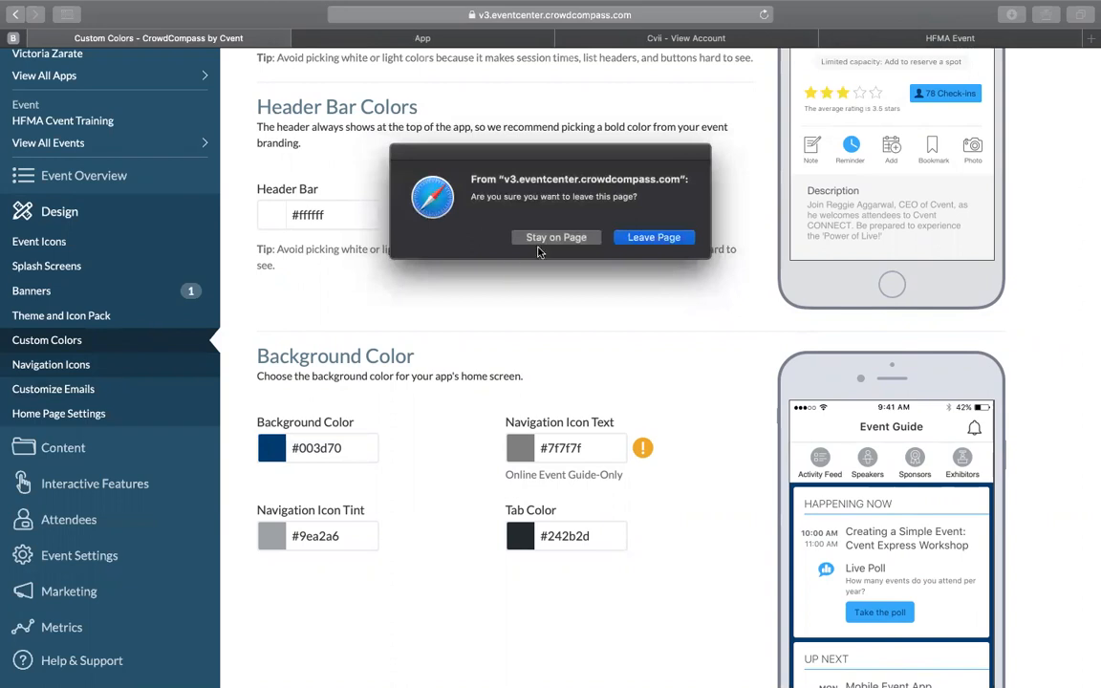
click(557, 235)
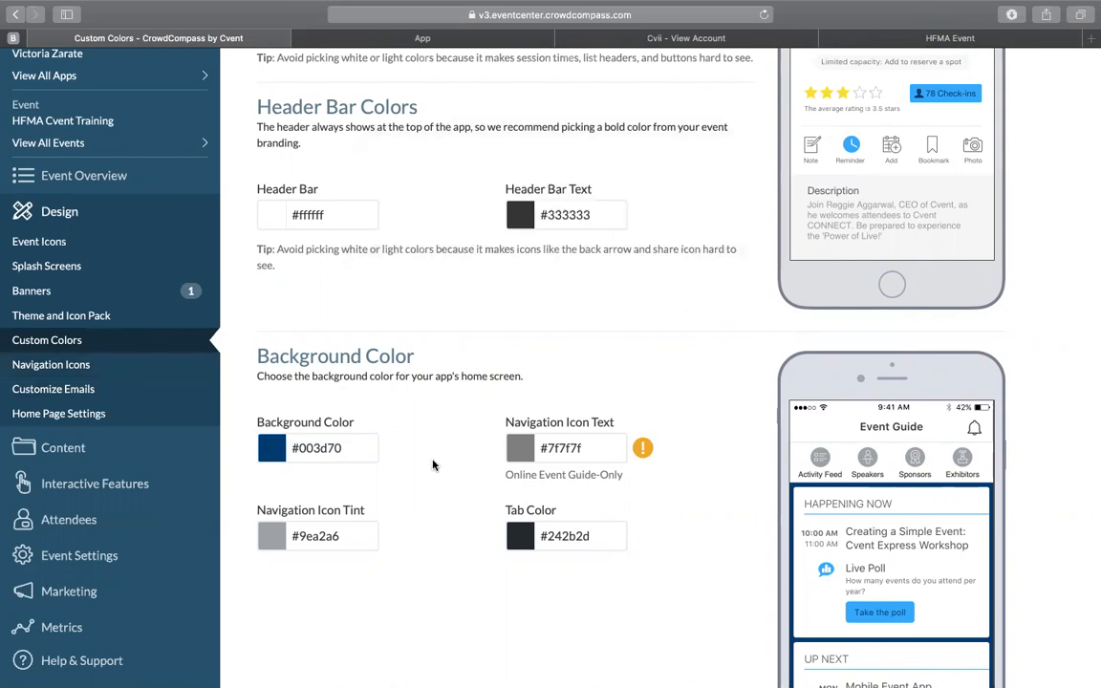
scroll(432, 466, down, 3)
scroll(432, 465, down, 2)
click(285, 562)
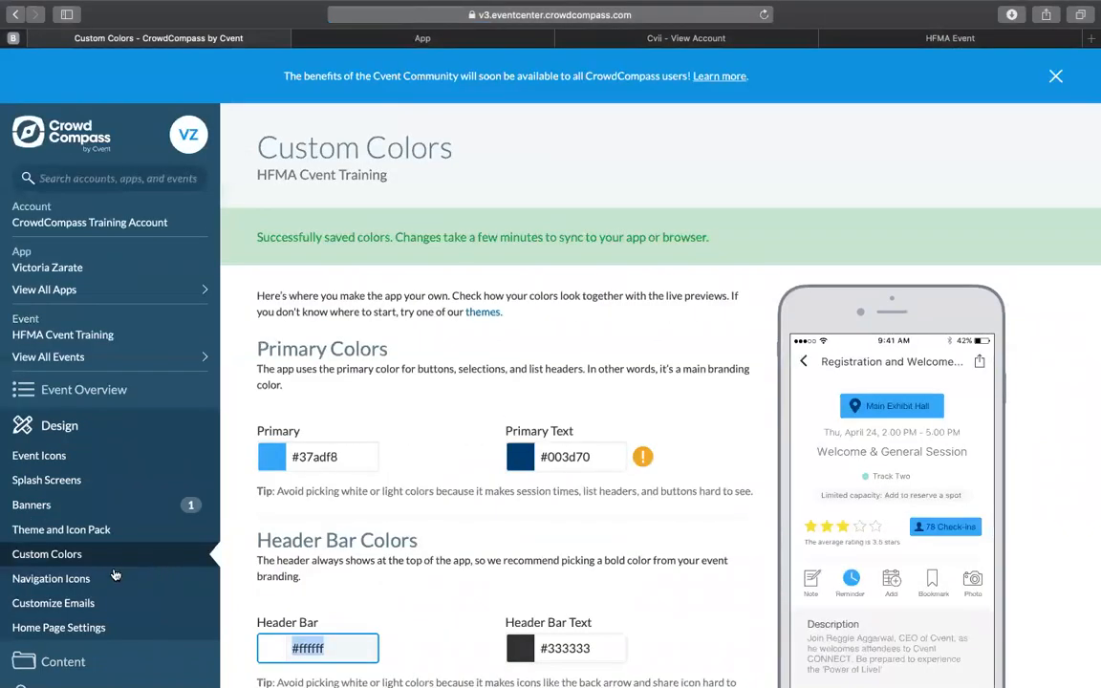
Step: Leave the Custom Colors page for the event's navigation icons and move Sponsors directly below Maps
click(103, 579)
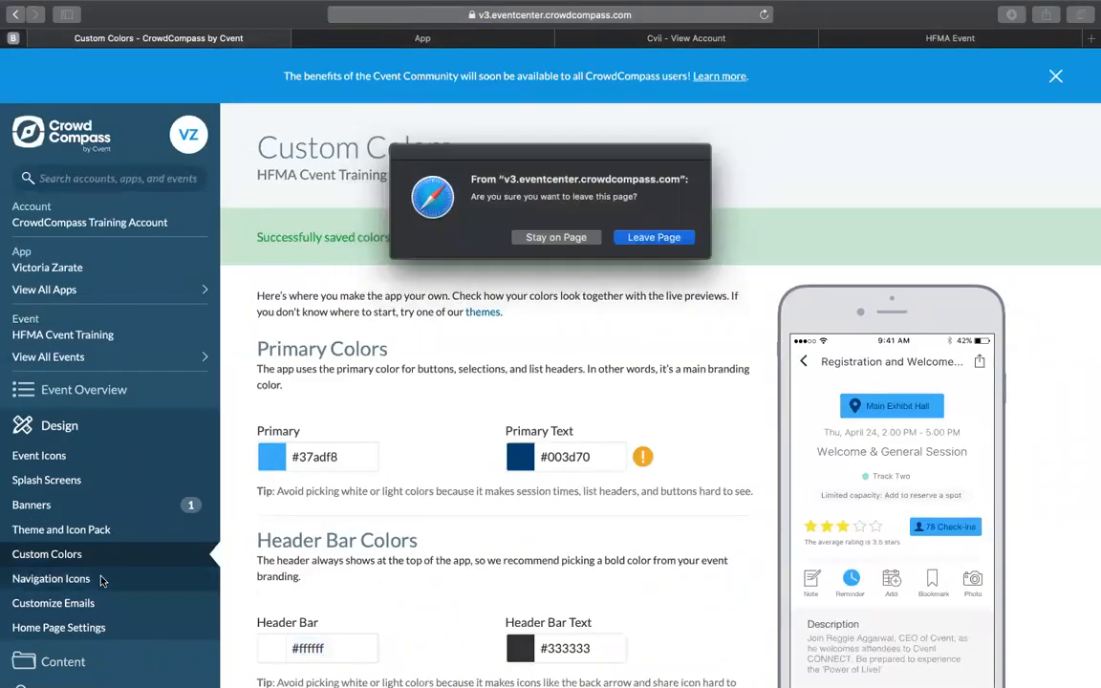
click(621, 239)
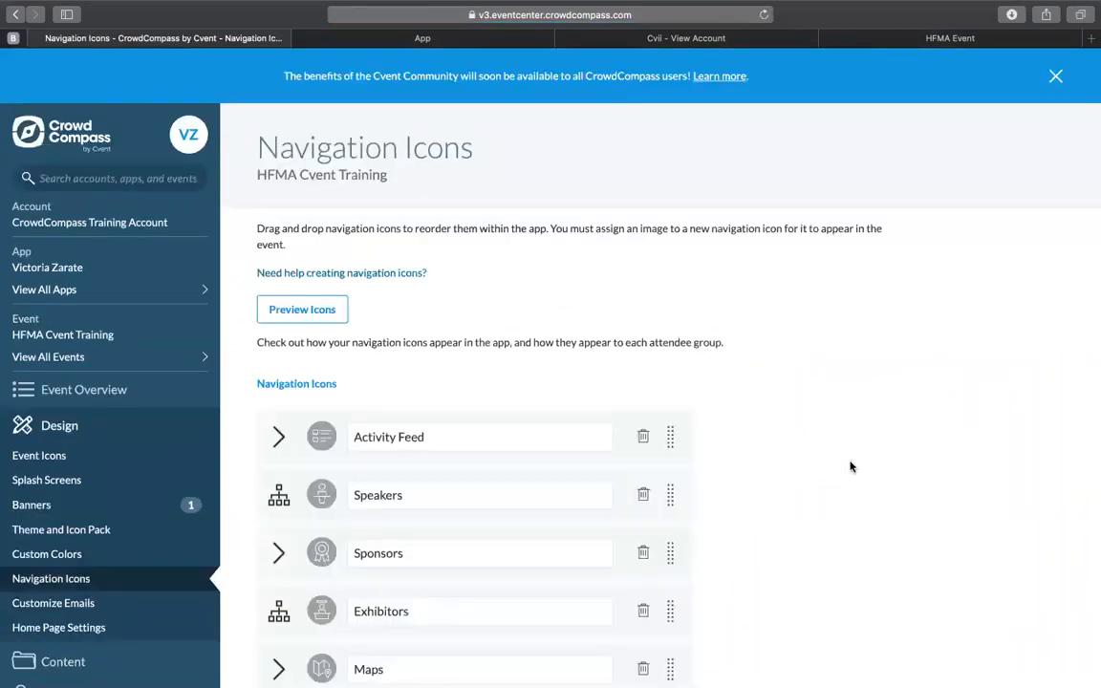
scroll(851, 467, down, 3)
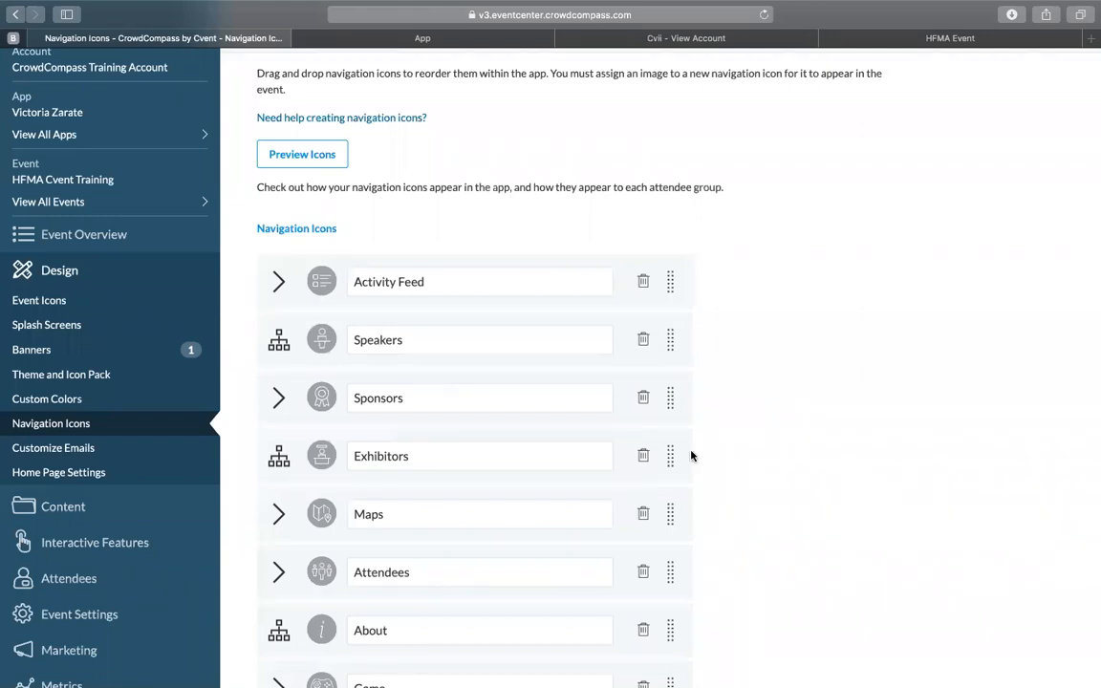
drag(670, 397, 644, 519)
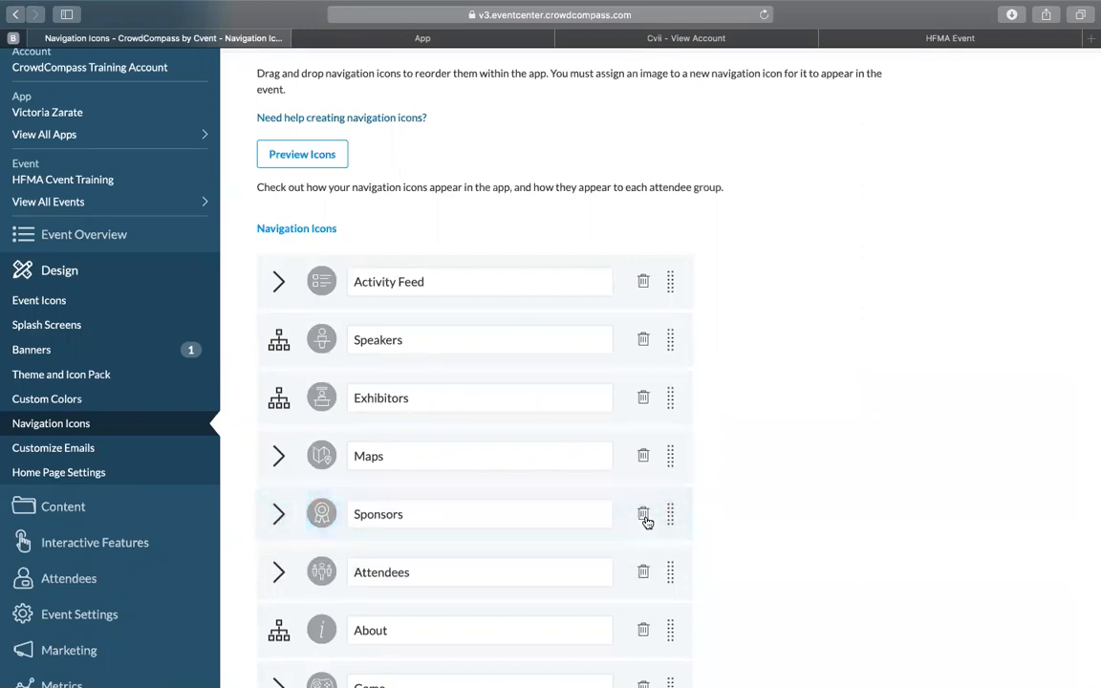
scroll(624, 563, down, 2)
scroll(610, 576, up, 2)
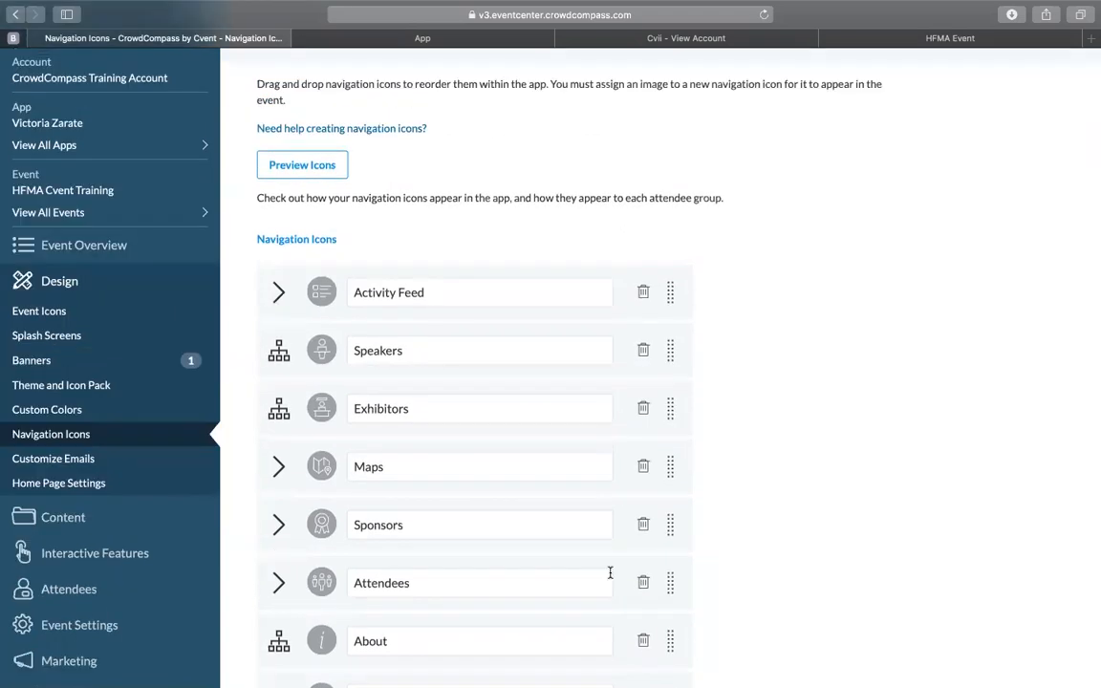
scroll(610, 573, down, 6)
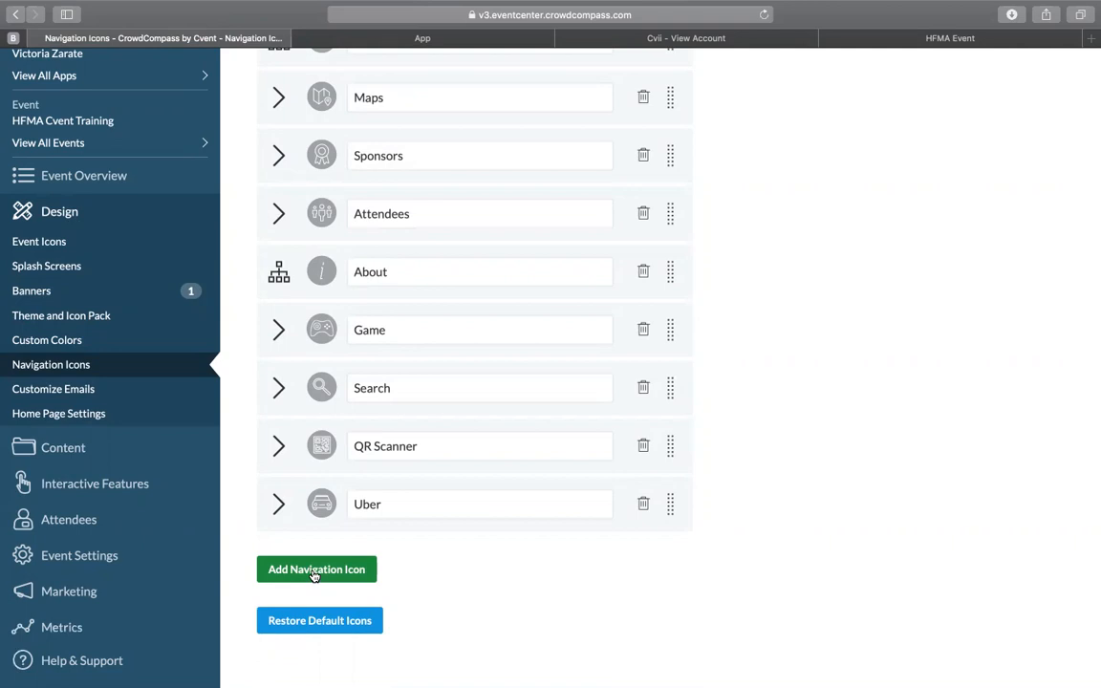
Step: Look over the event's customizable emails and open the Sessions list in the event content
click(117, 388)
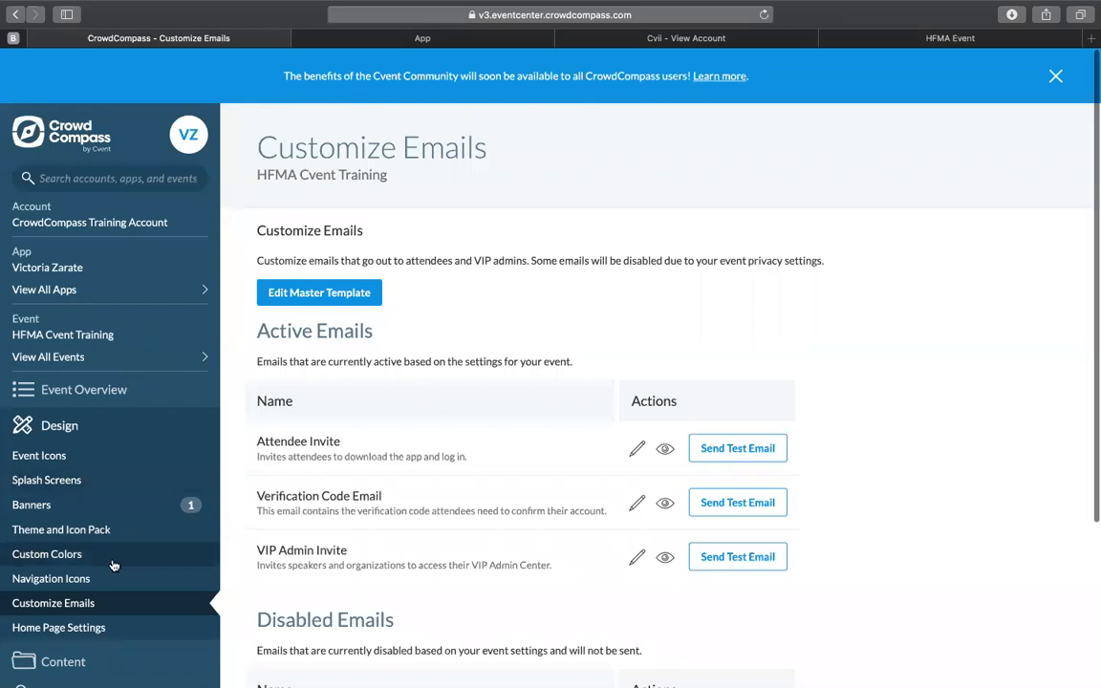
scroll(105, 566, down, 3)
click(56, 559)
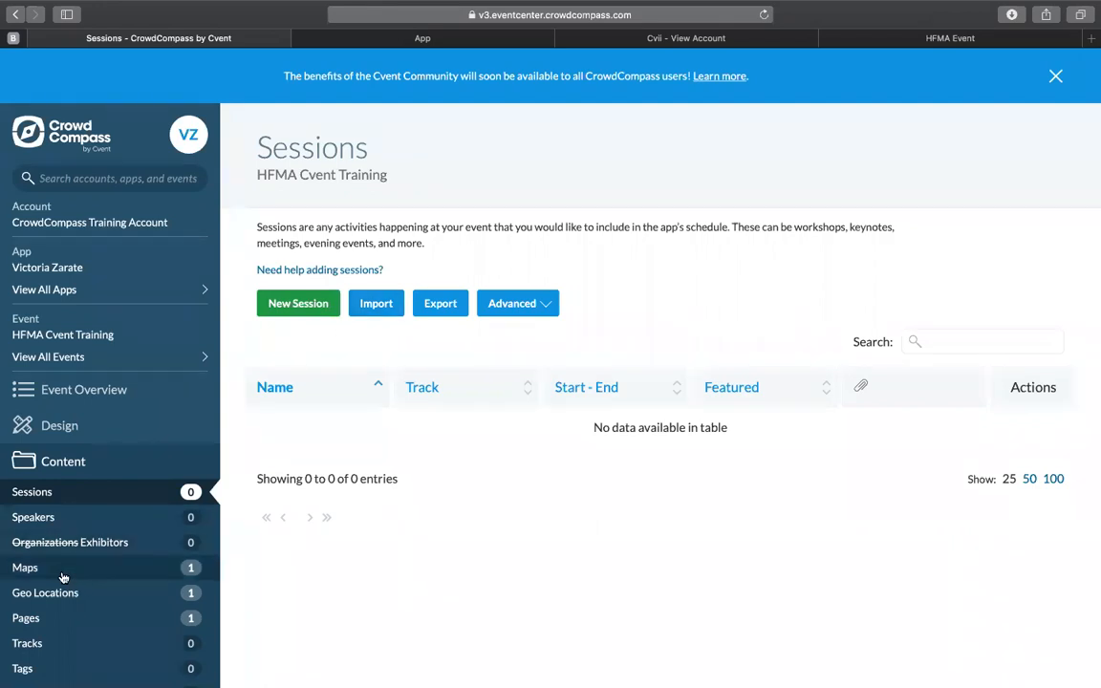
Step: View the geo locations belonging to the City Map and return to the event's list of maps
click(25, 568)
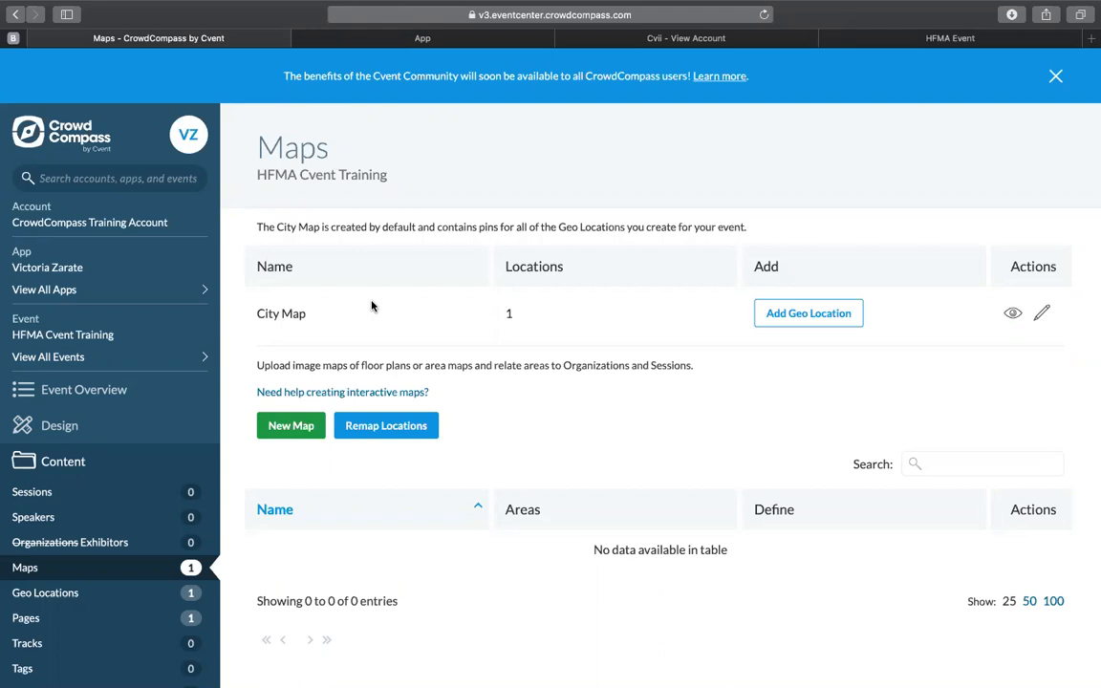
click(770, 314)
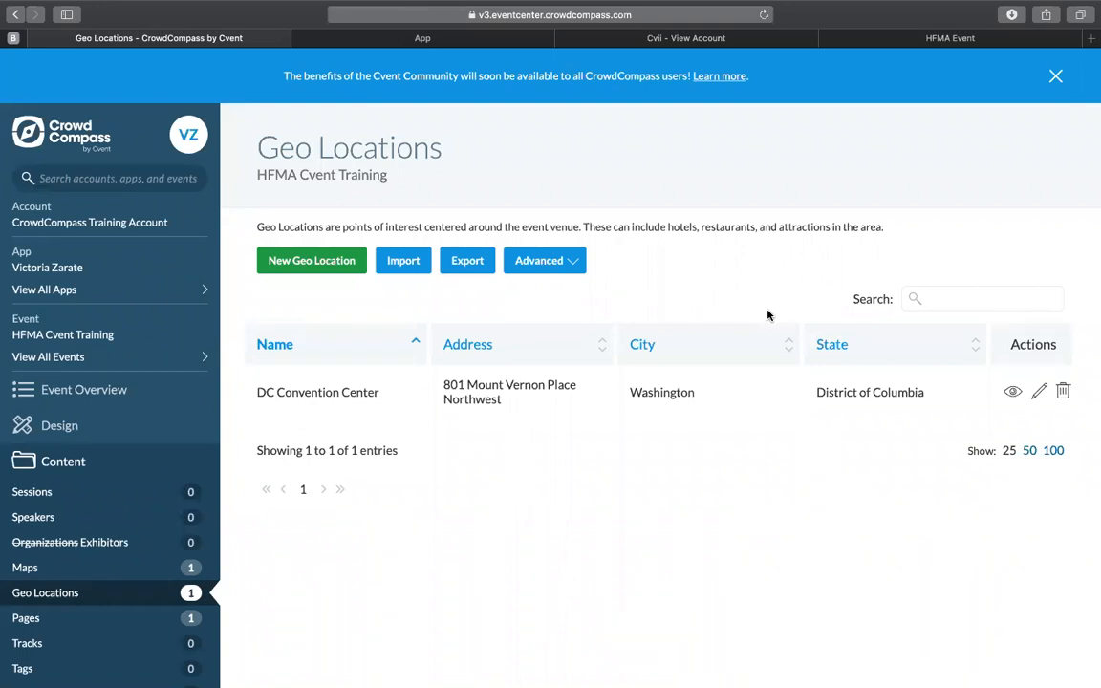
click(106, 576)
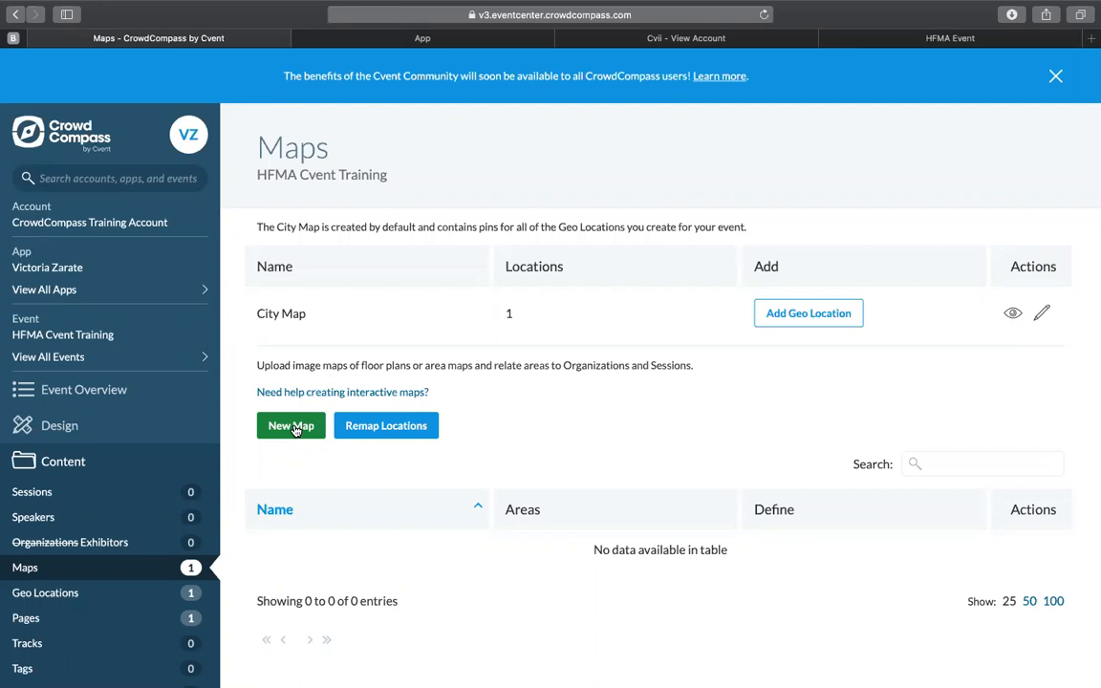
Step: Create a new map named Floorplan, using the floorplan PNG from the HFMA folder as its image
click(292, 426)
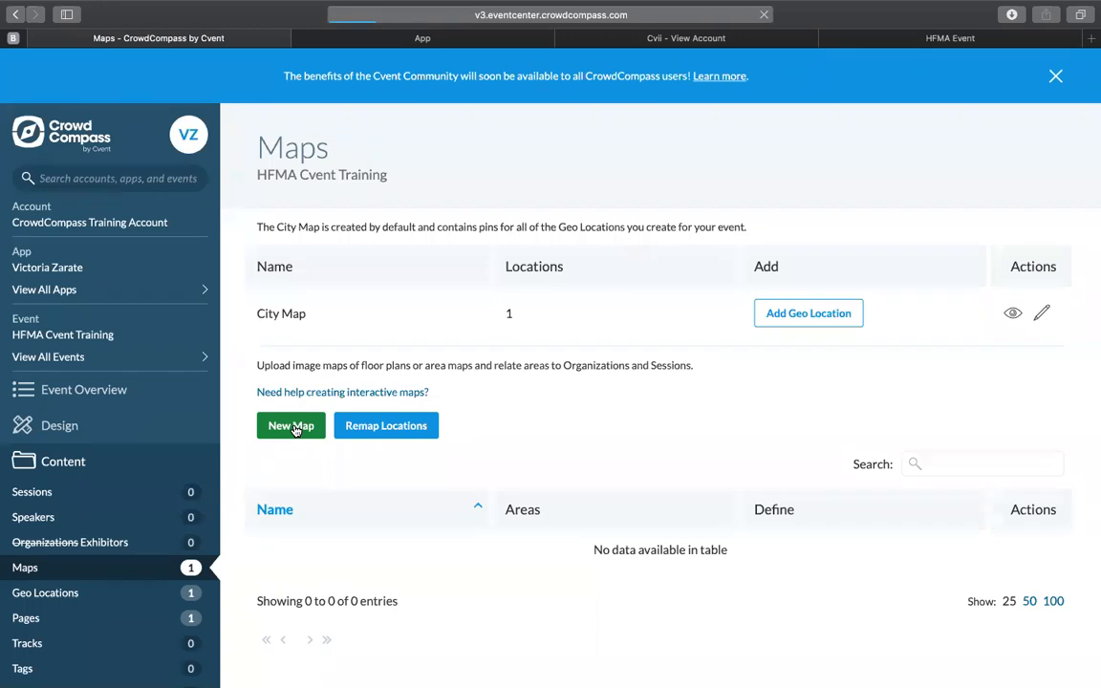
click(375, 265)
text(Floorplan)
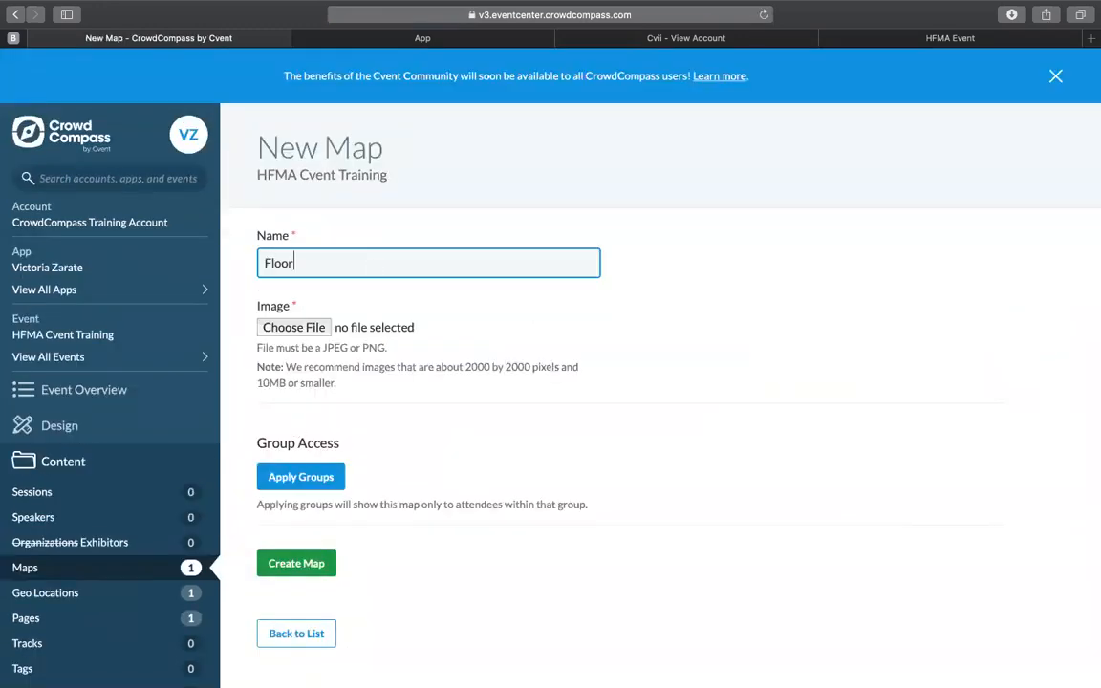
click(298, 328)
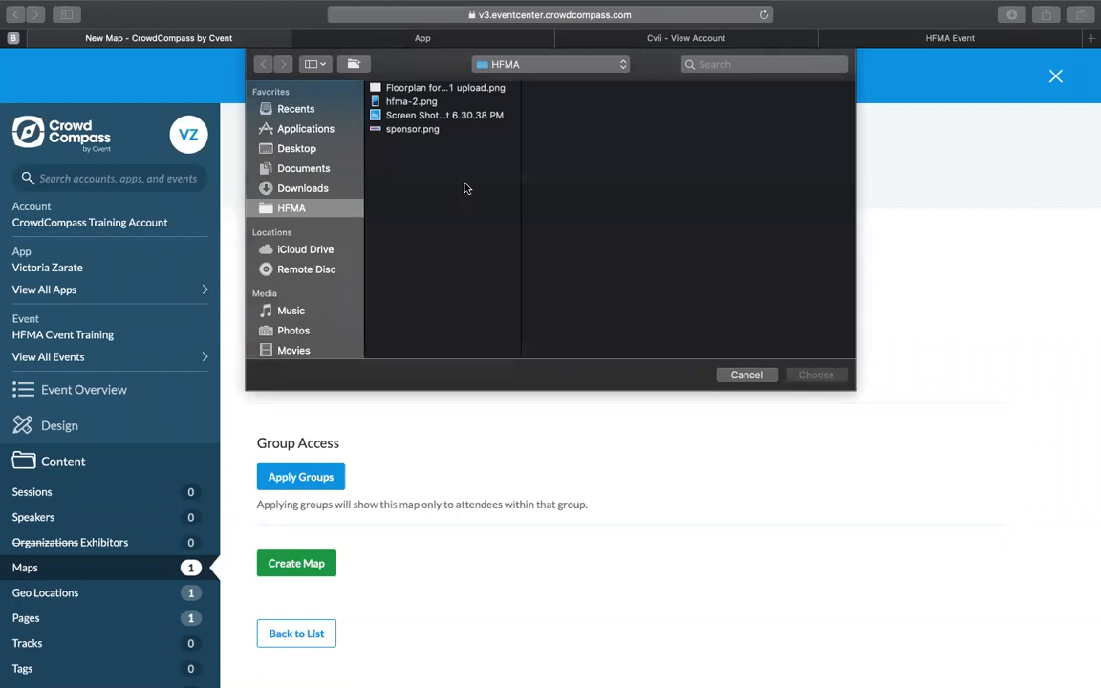
click(412, 87)
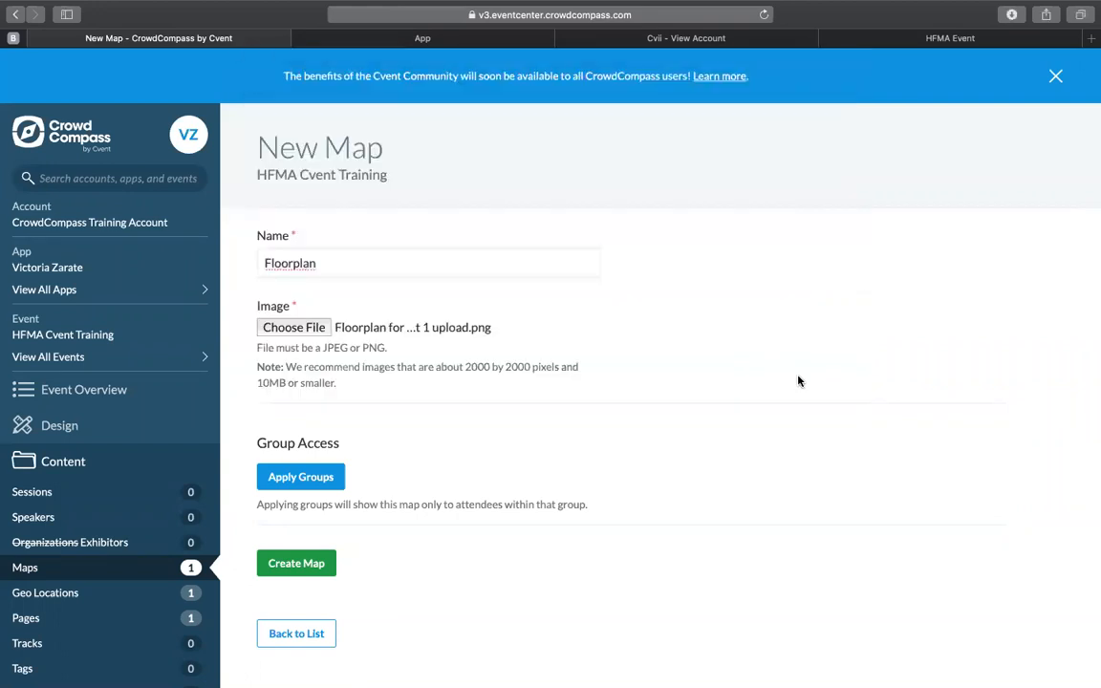
click(293, 564)
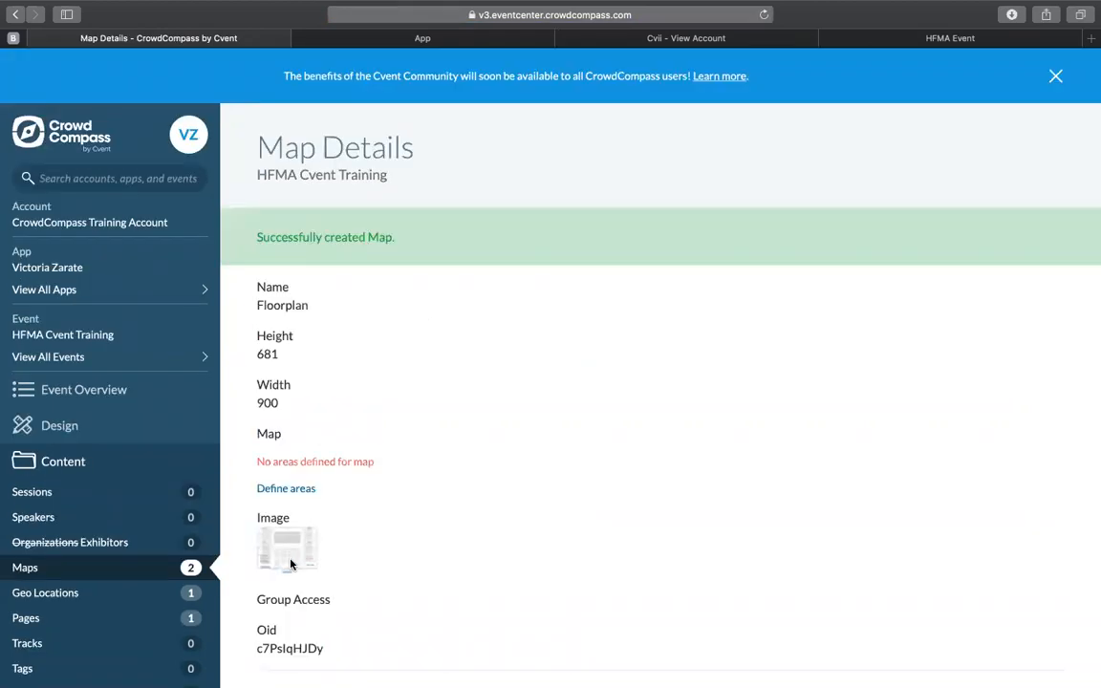
Step: Start defining areas on the Floorplan map and draw a box over the Track 2 room, up to its lower right corner
scroll(459, 494, down, 2)
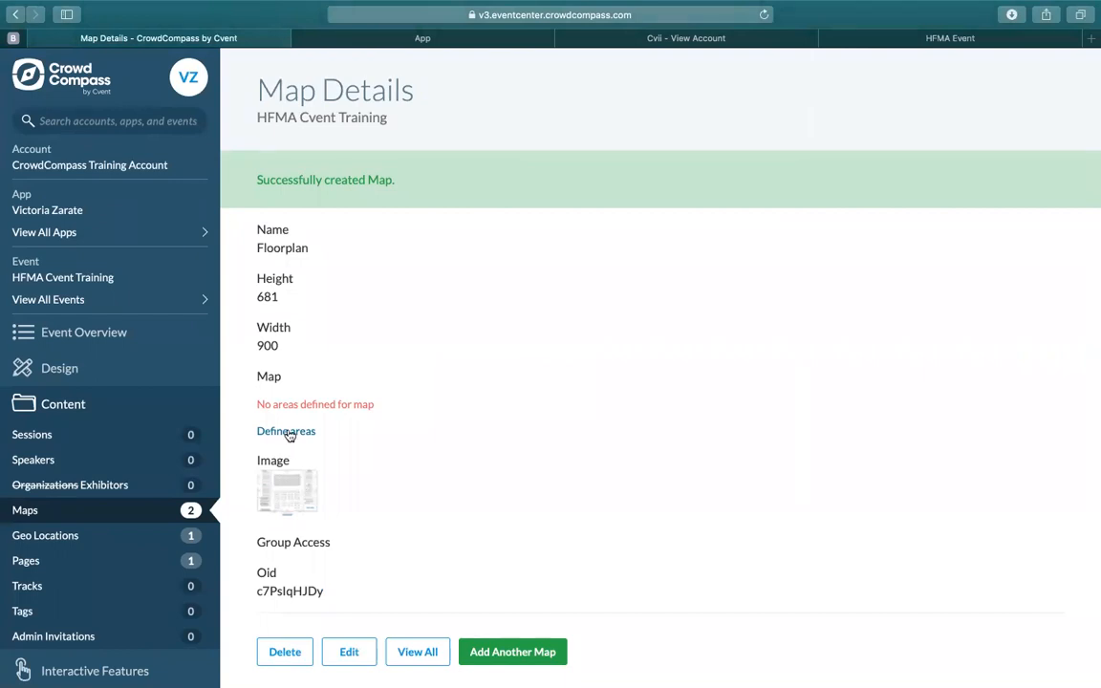
click(287, 432)
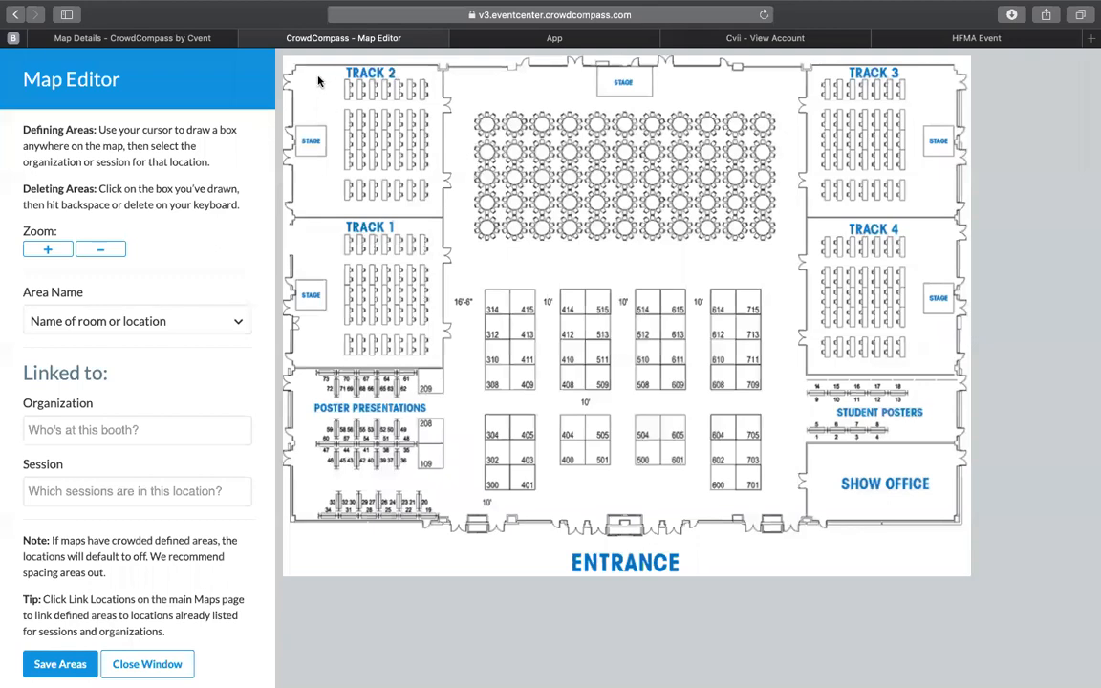
drag(310, 77, 442, 215)
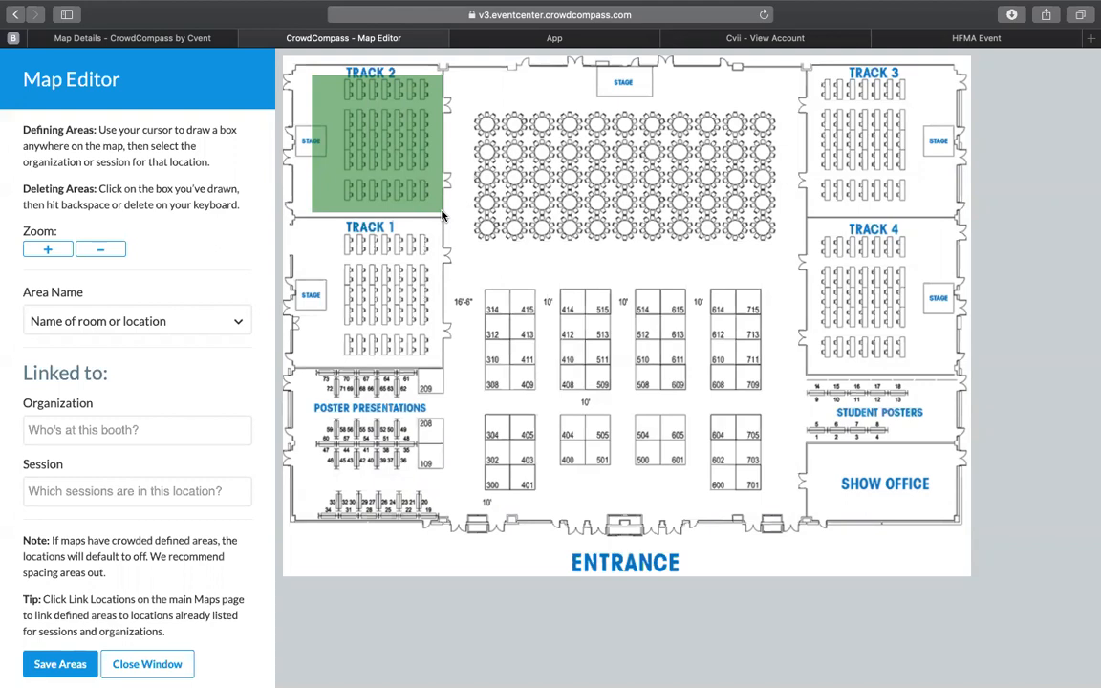
Step: Finish the box over the Track 2 room on the floorplan and name the area Room 101
click(442, 214)
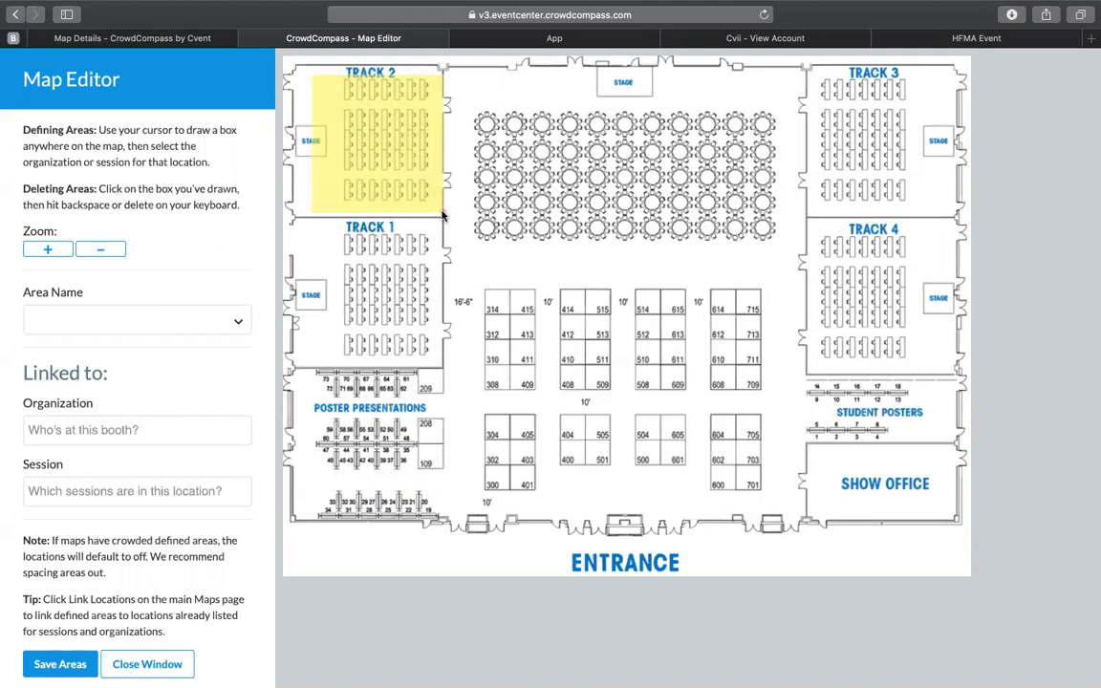
click(139, 325)
text(Room 101)
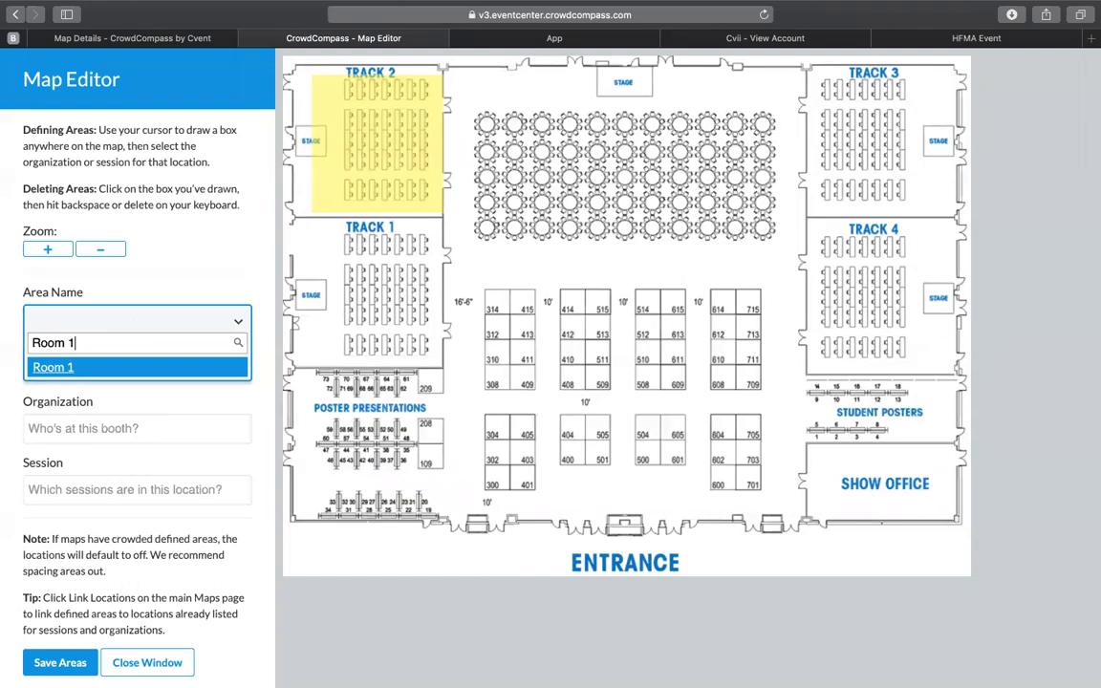
click(42, 365)
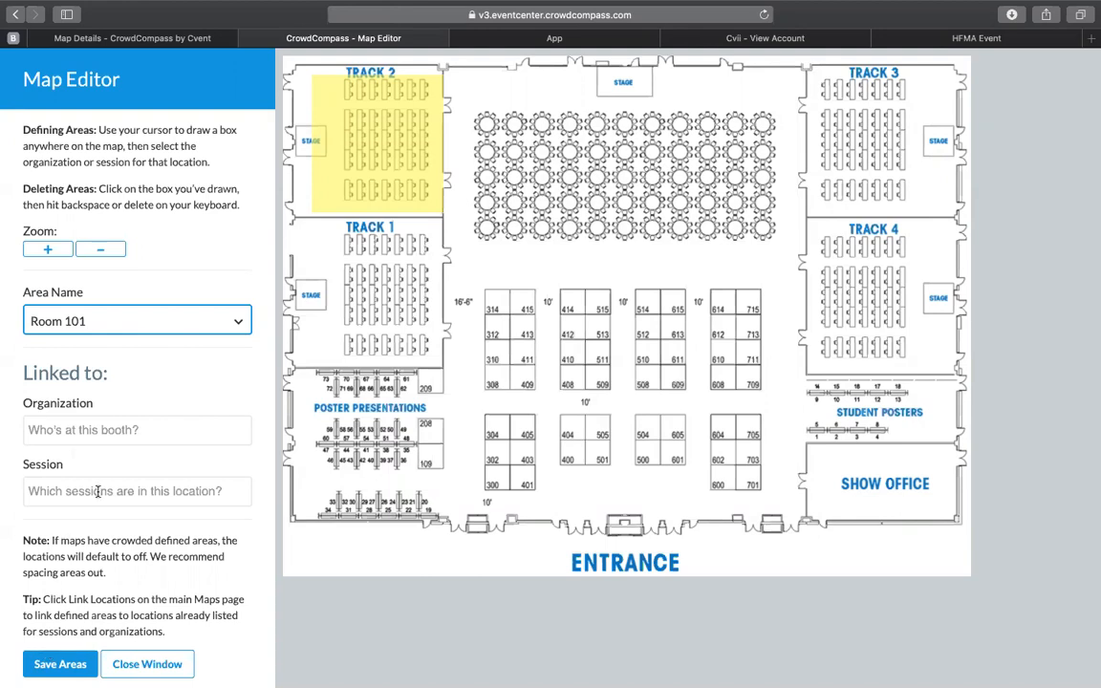
Step: Save the defined areas and return to the refreshed details of the Floorplan map
click(59, 665)
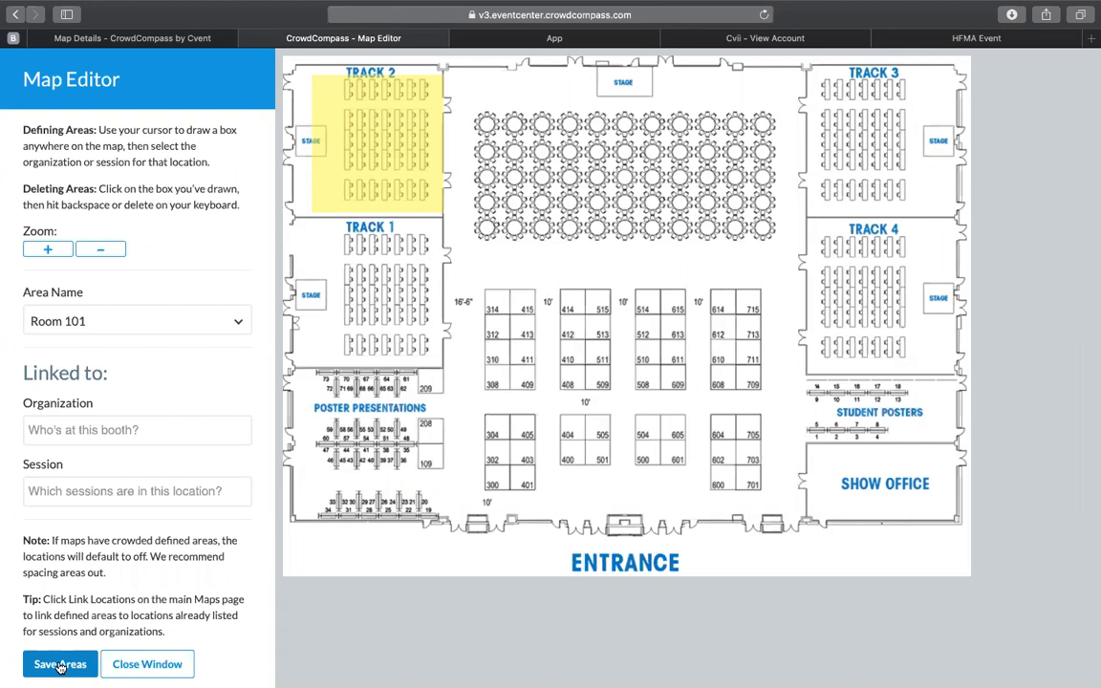
click(146, 664)
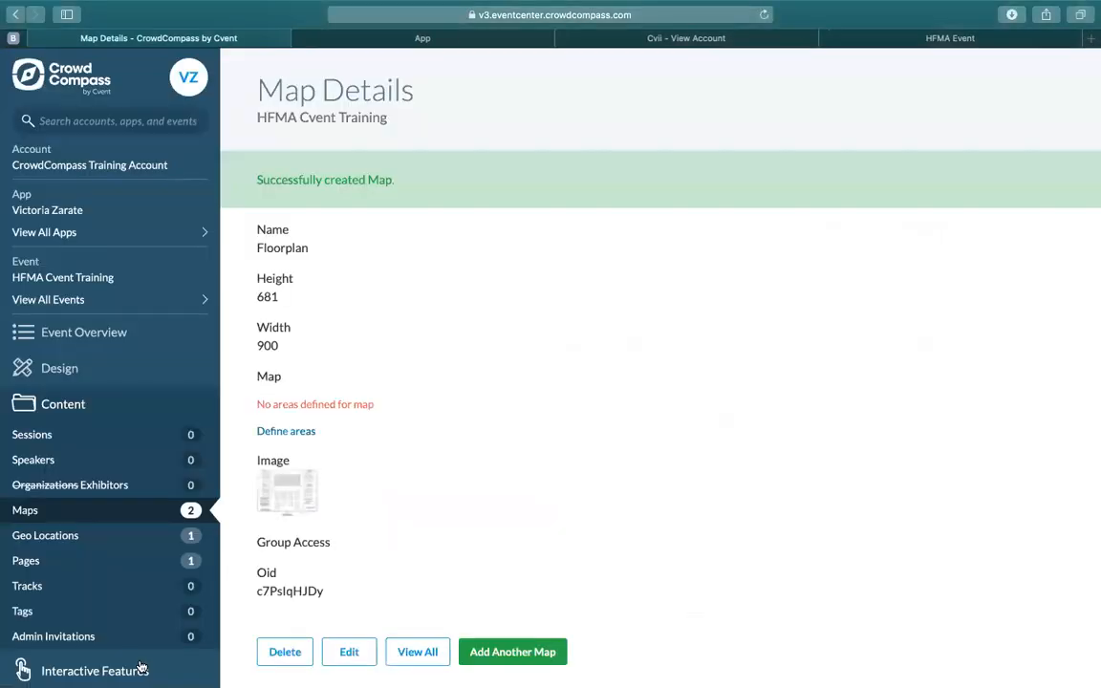
click(763, 14)
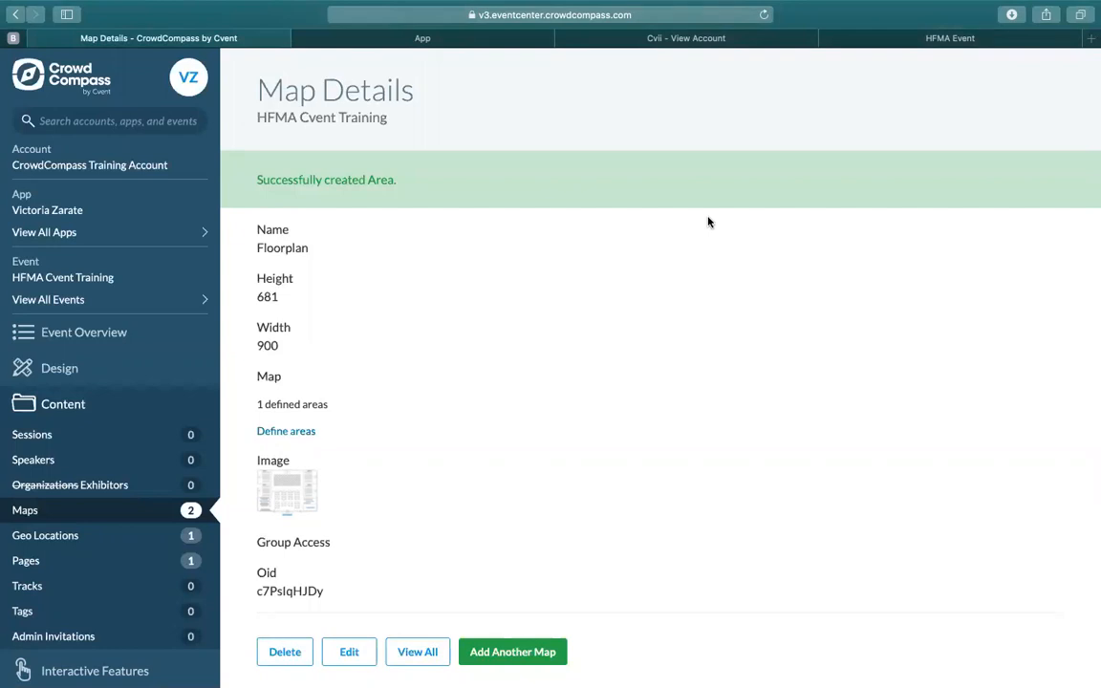
Step: Create a new page named Wifi Info in the event content, leaving its description, groups, images and documents empty
click(66, 562)
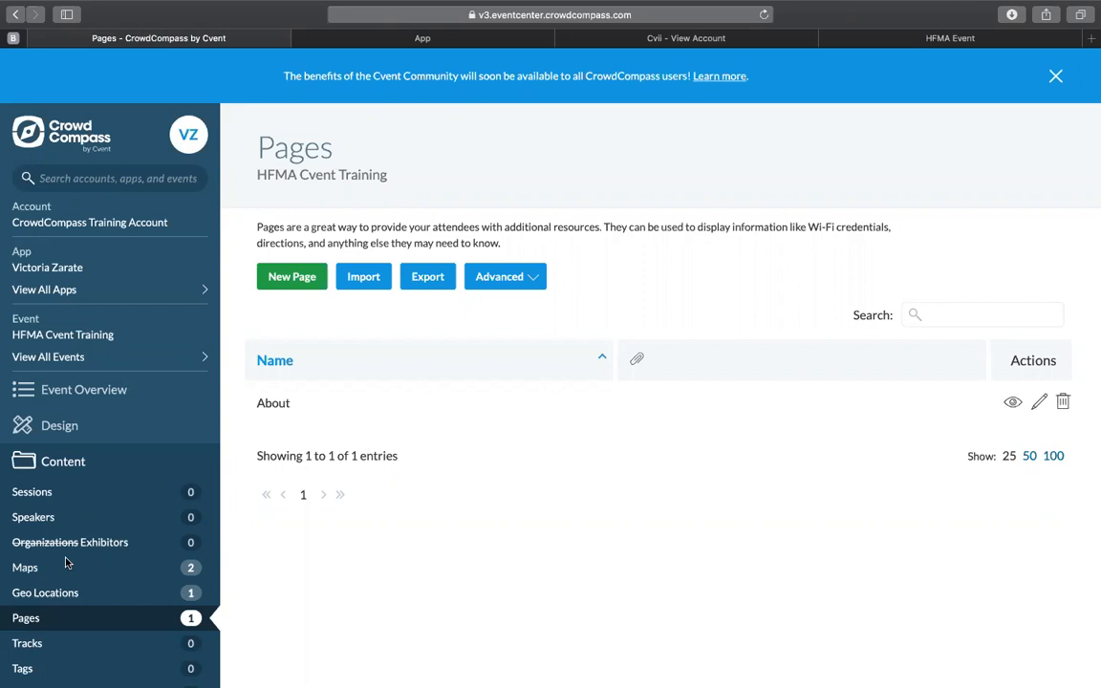
click(276, 278)
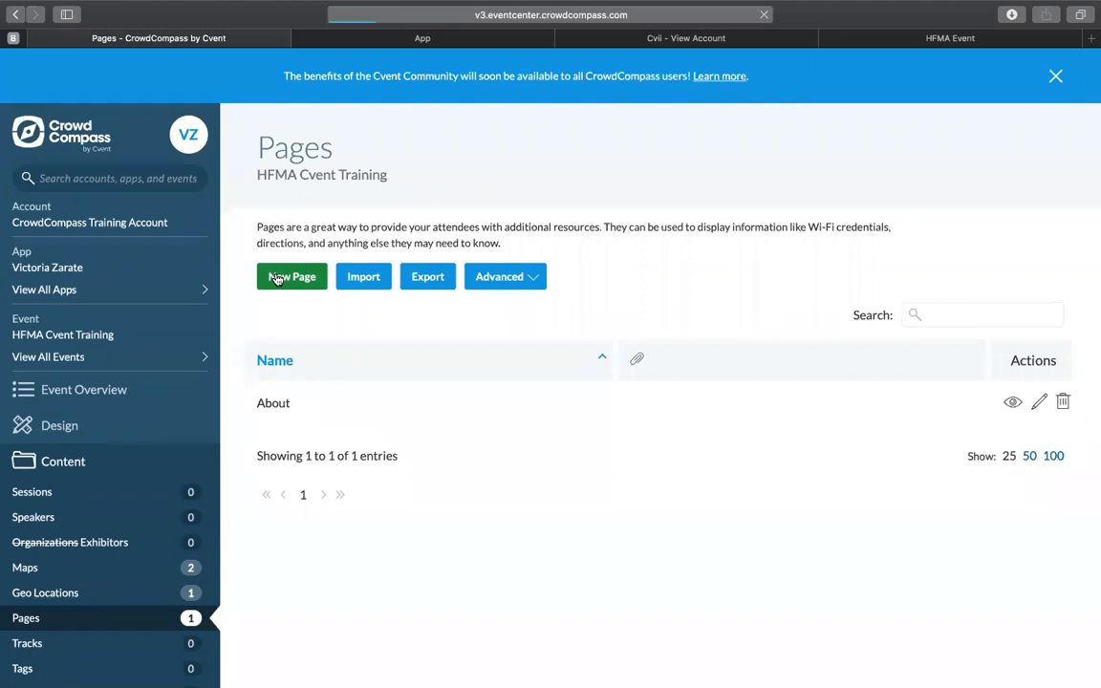
click(293, 258)
text(WIf)
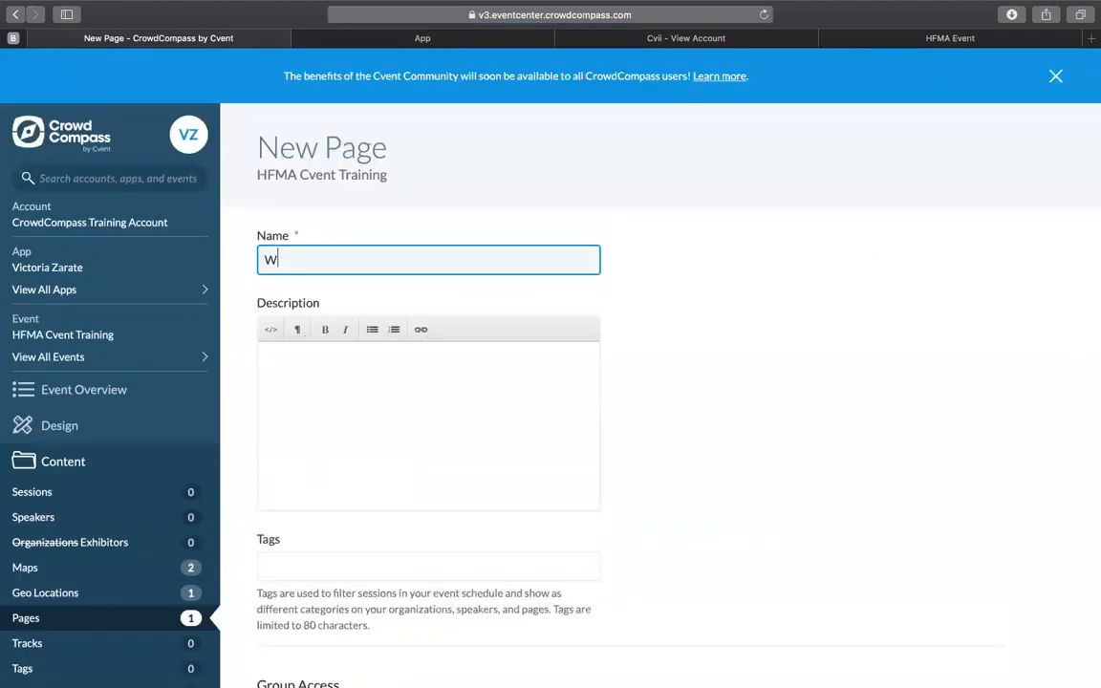
key(BackSpace)
key(BackSpace)
text(ifi Ino)
key(BackSpace)
text(fo)
scroll(649, 369, down, 5)
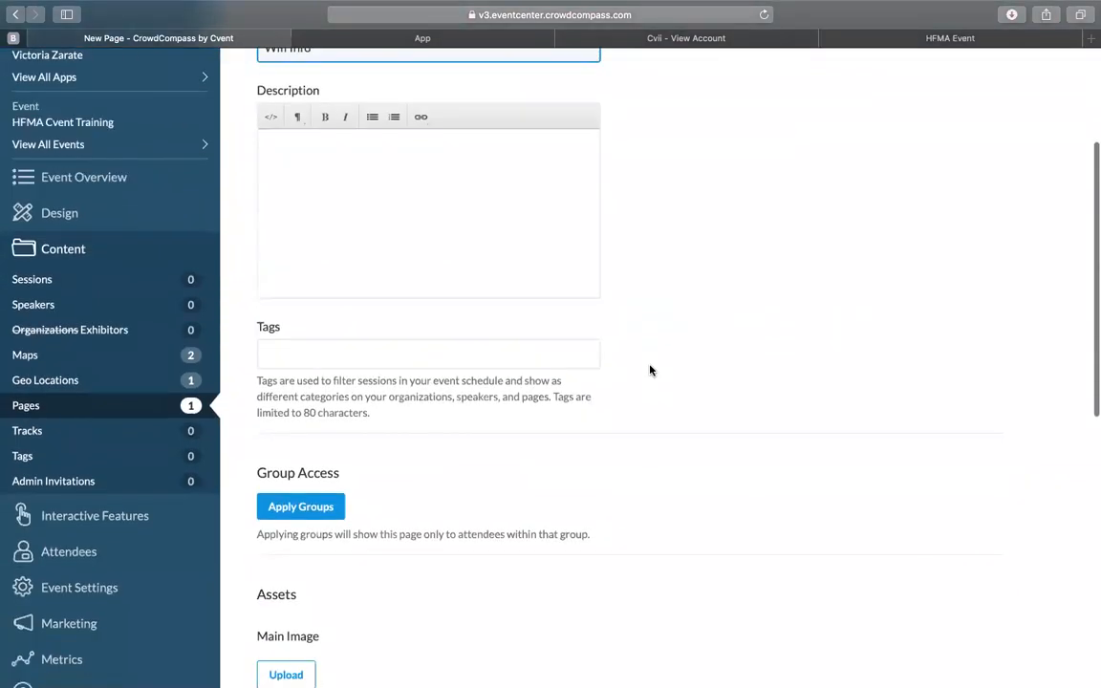
scroll(649, 370, down, 7)
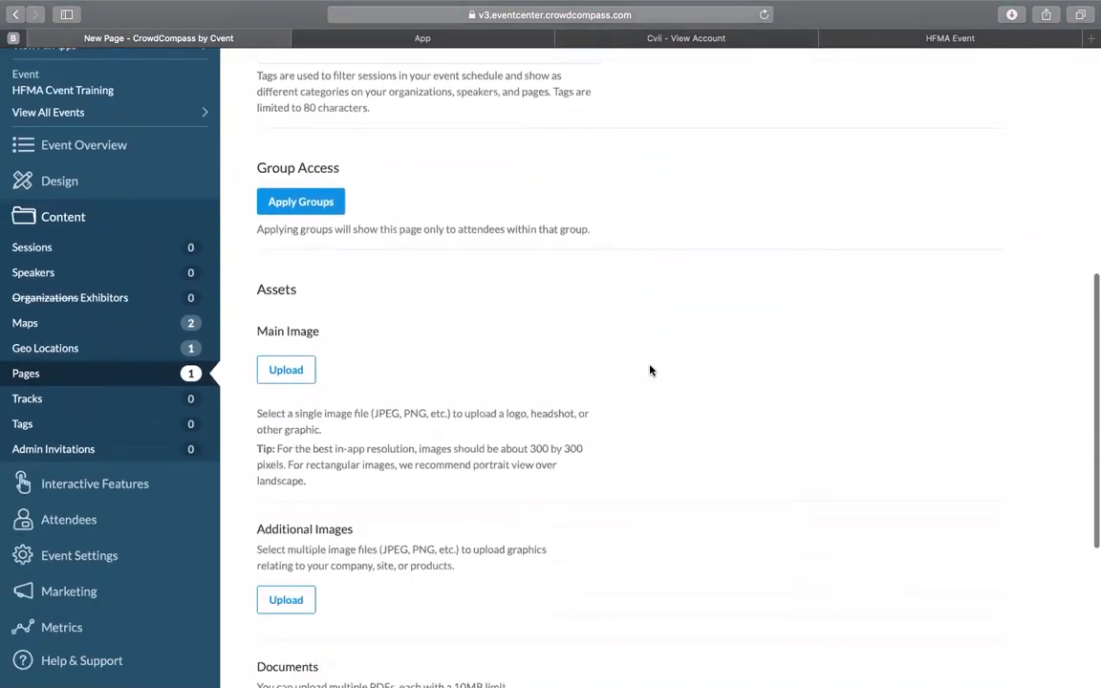
scroll(624, 430, down, 1)
scroll(590, 479, down, 2)
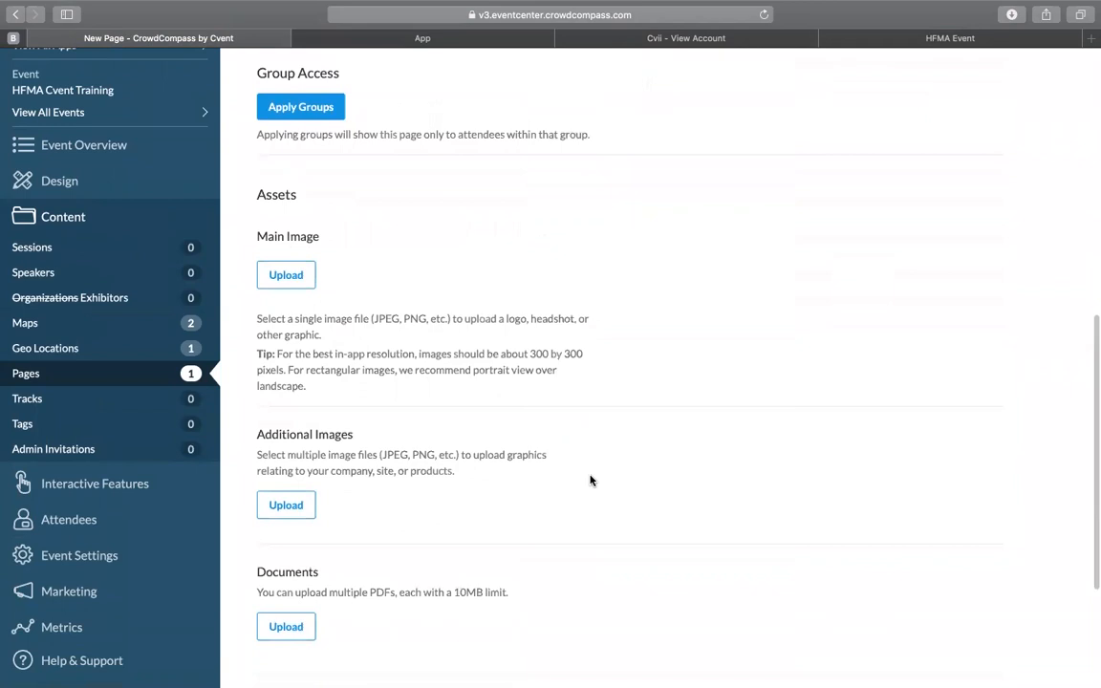
scroll(559, 521, down, 2)
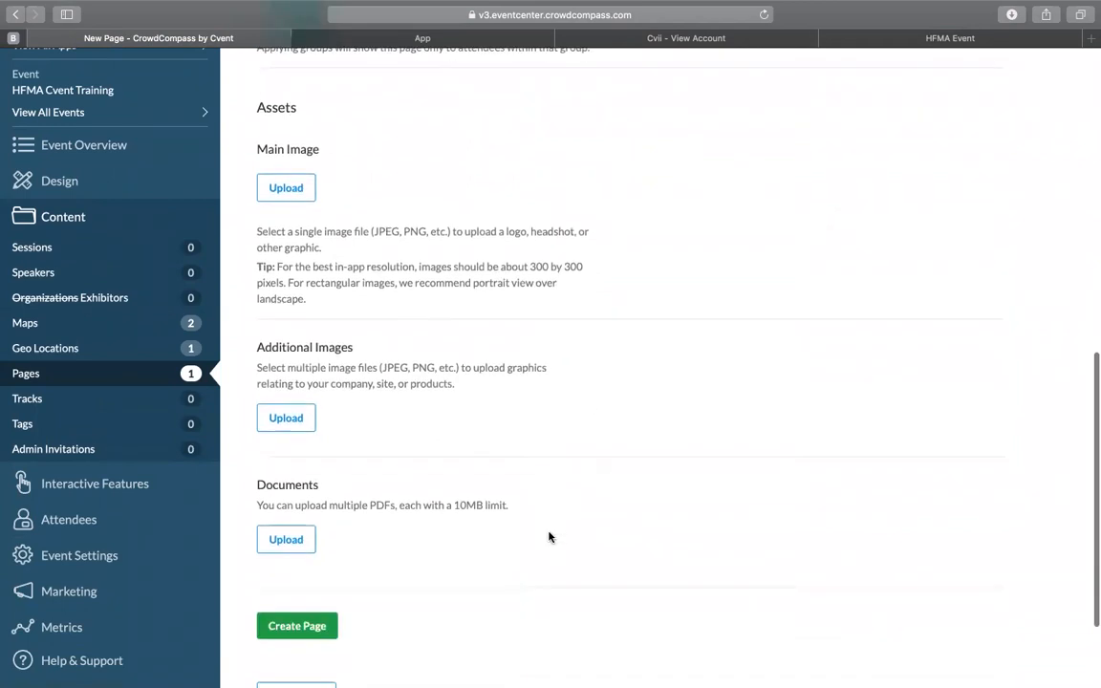
click(324, 626)
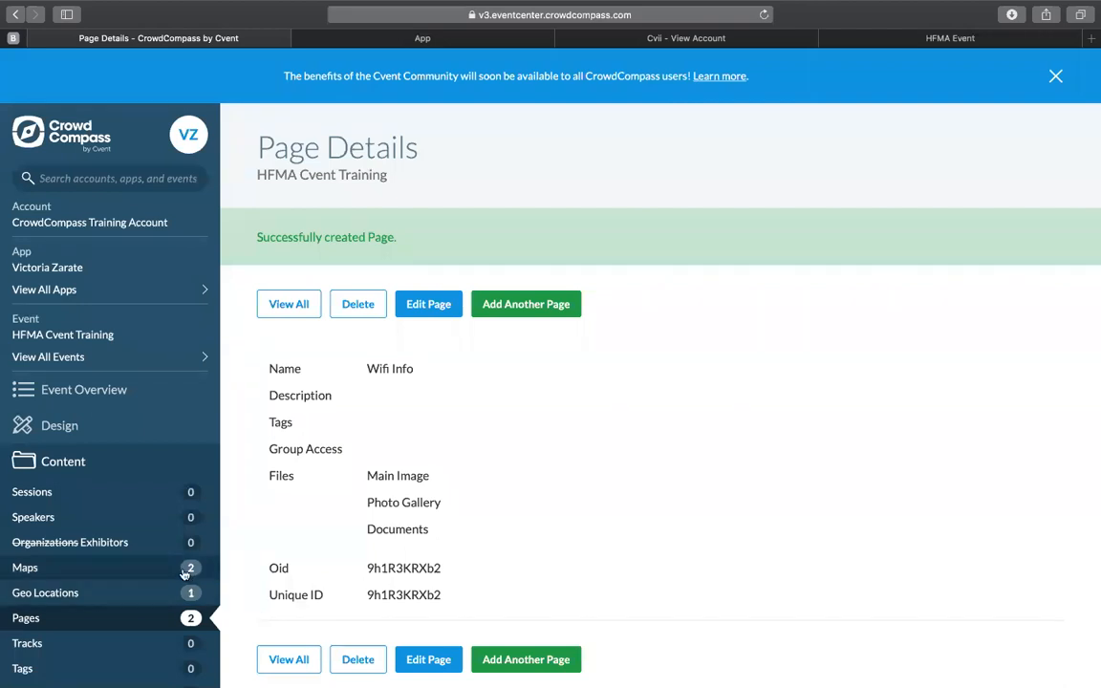
Step: Add a navigation icon named WIFI that links to a detail page, with category Page and item Wifi Info
click(82, 429)
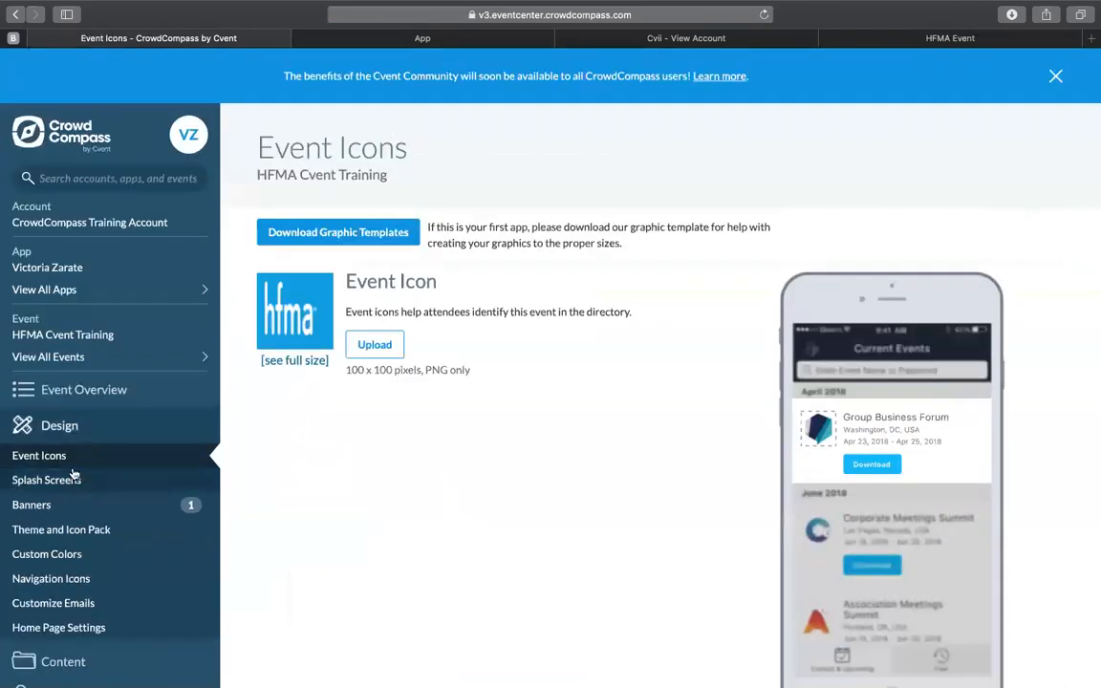
click(76, 583)
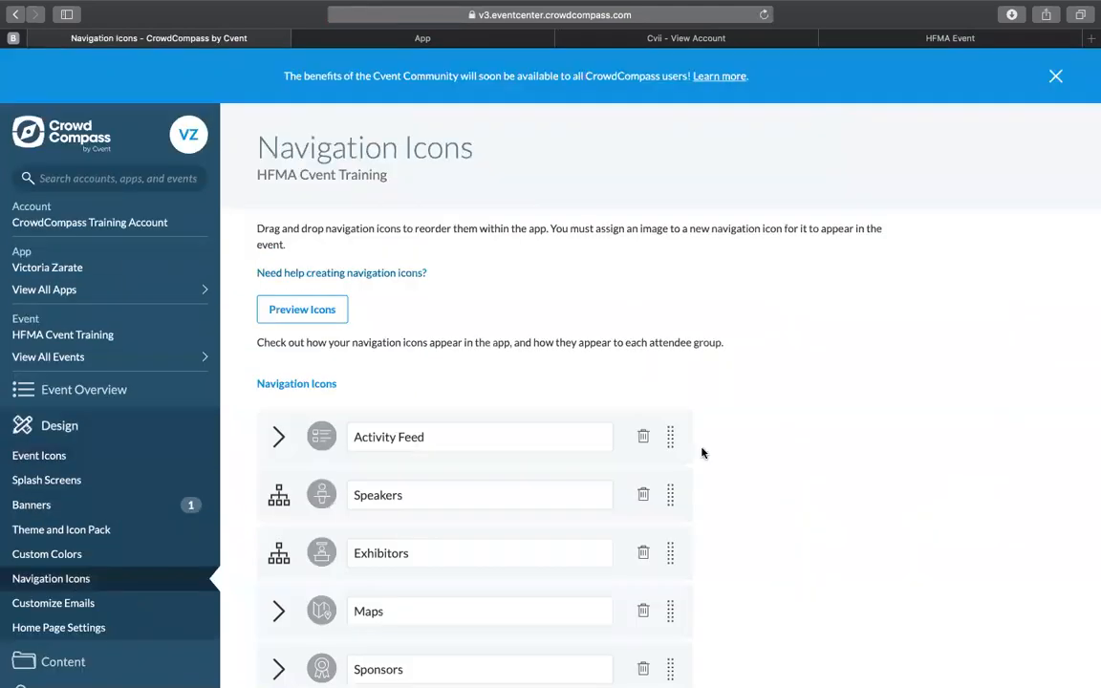
scroll(730, 502, down, 5)
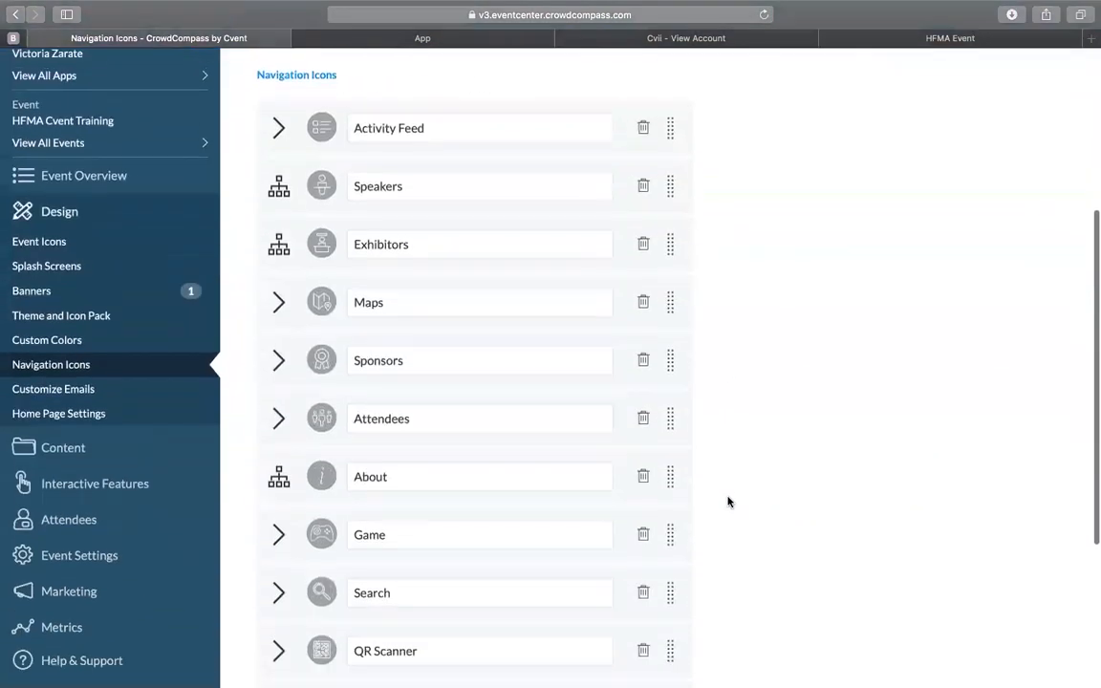
scroll(728, 502, down, 3)
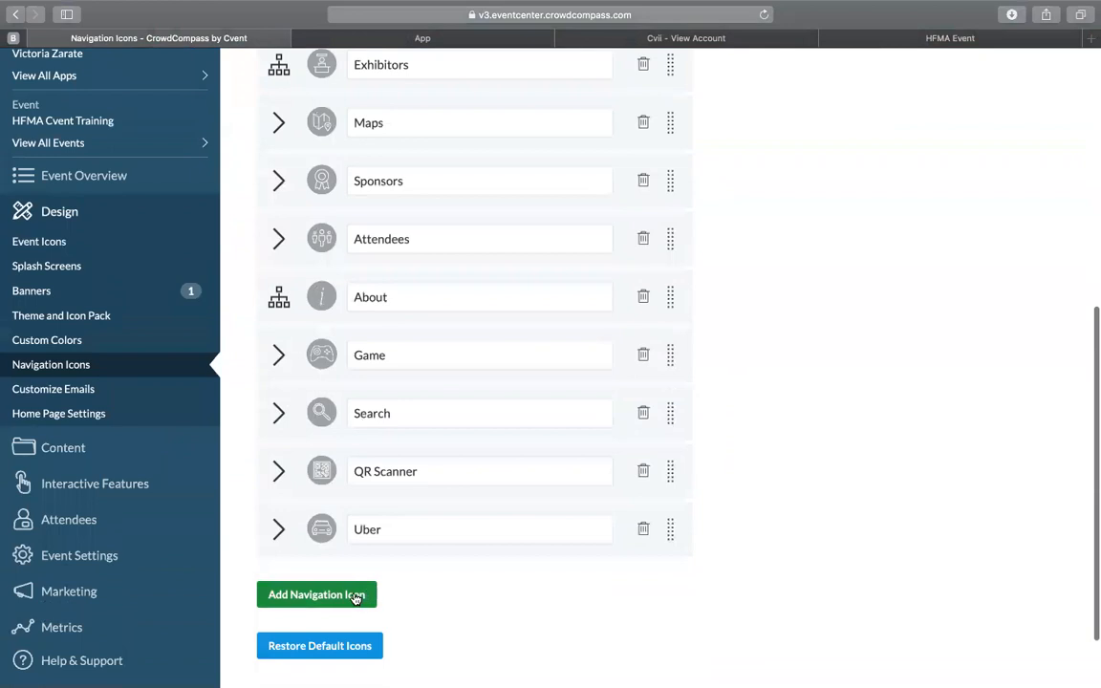
click(355, 596)
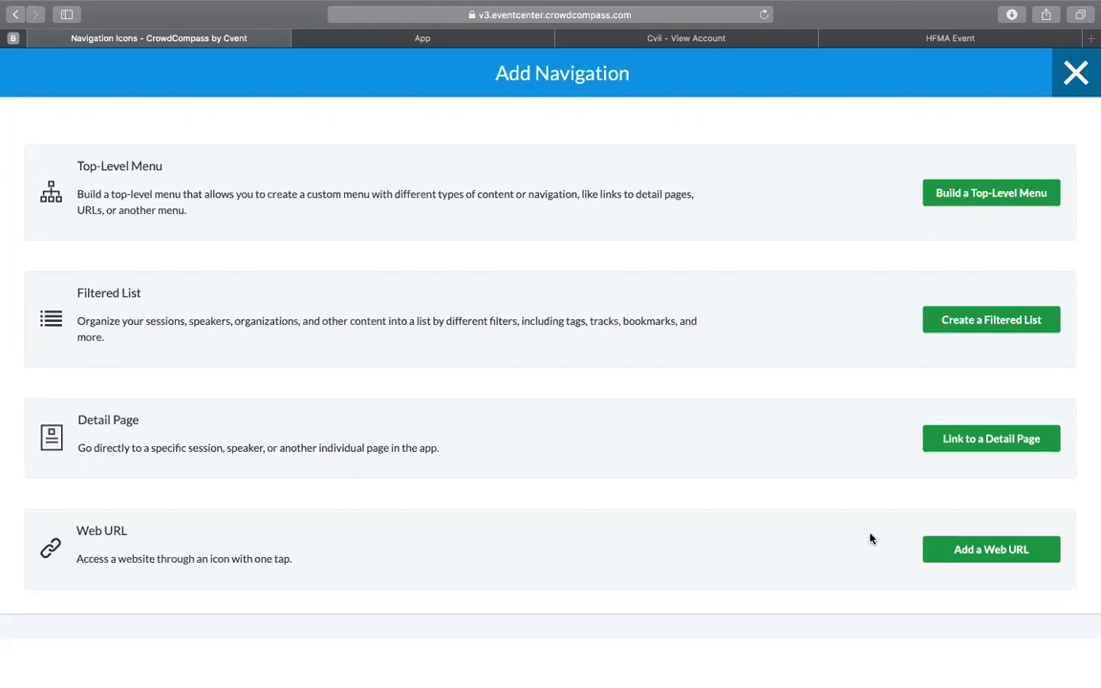
click(1001, 448)
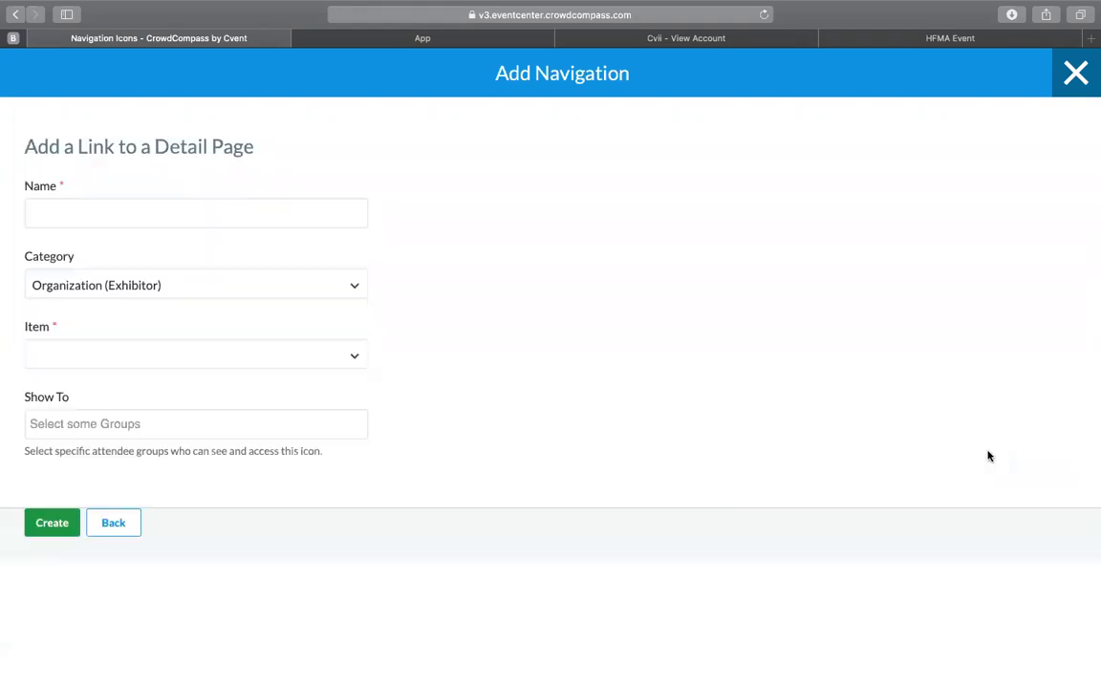
click(222, 211)
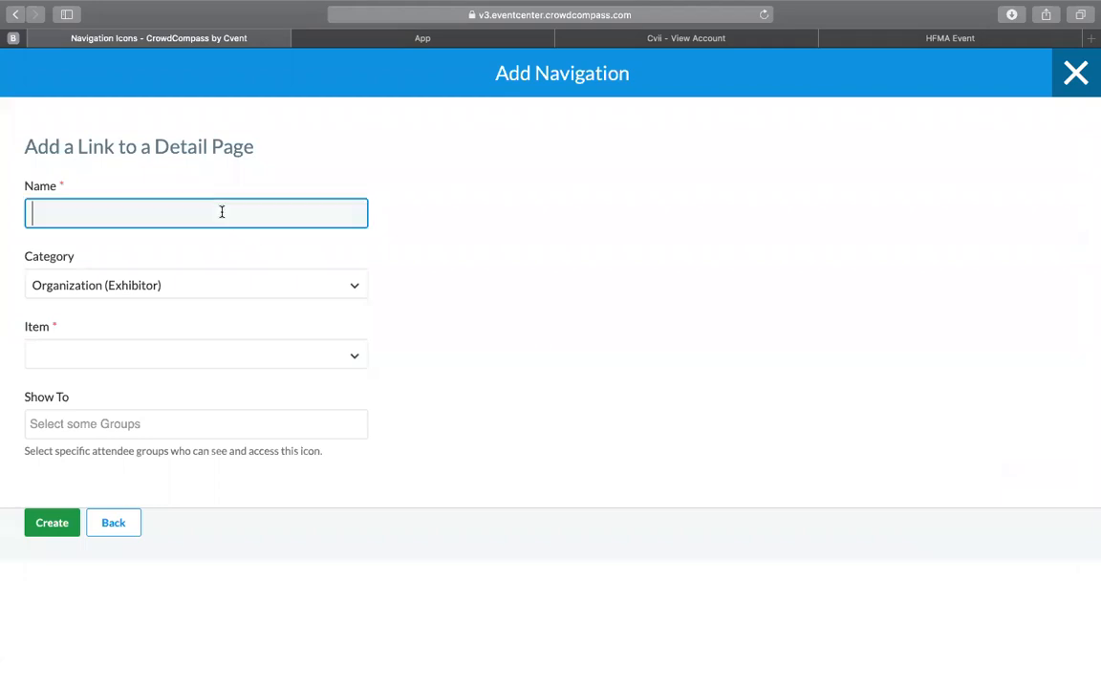
text(WIFI)
click(185, 286)
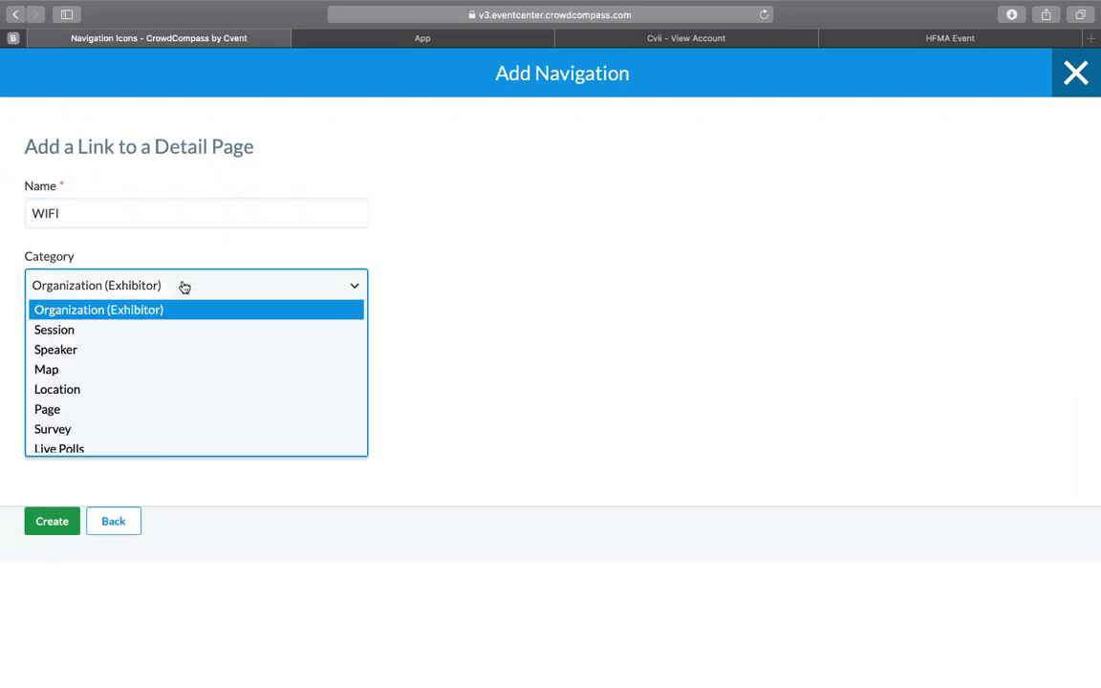
click(111, 414)
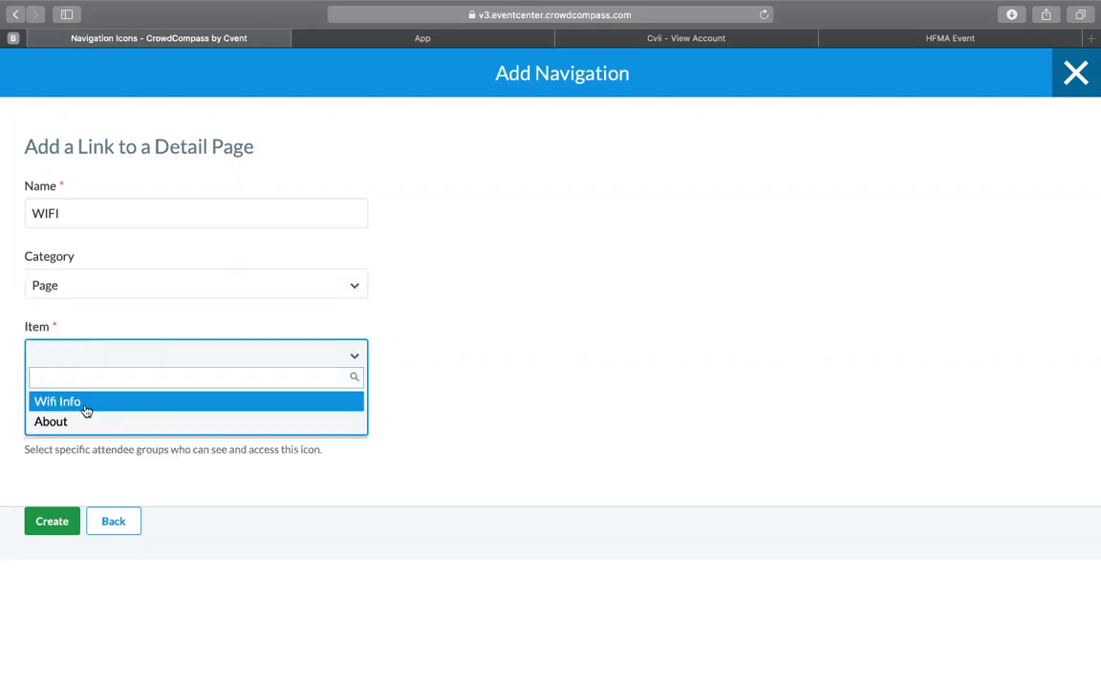
click(85, 409)
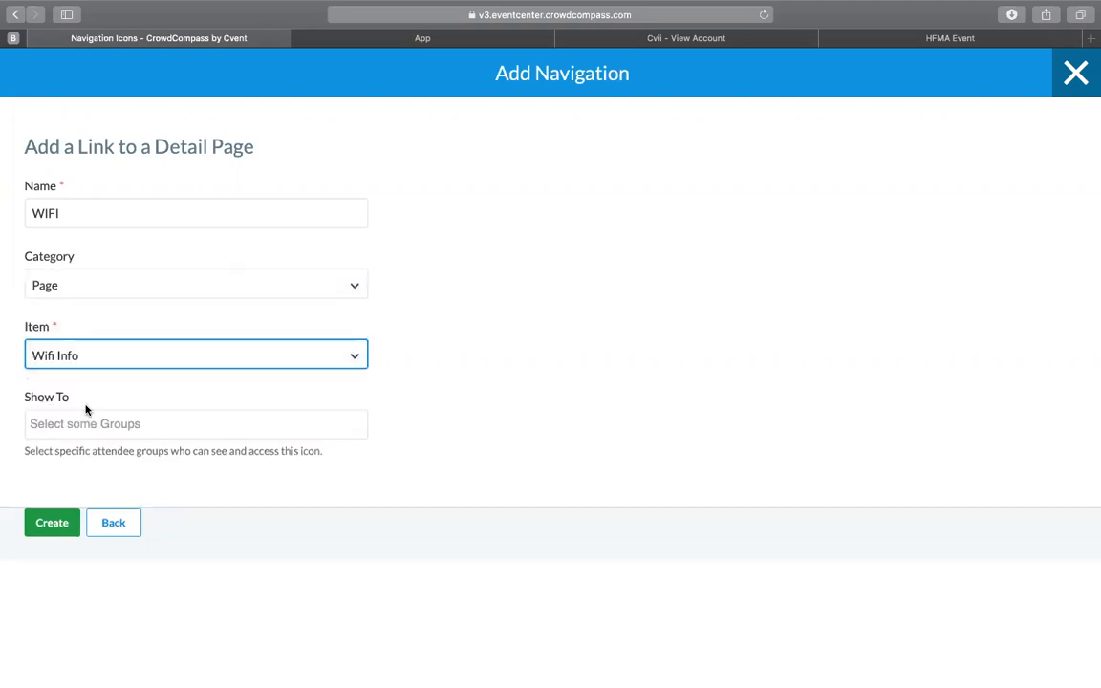
click(50, 523)
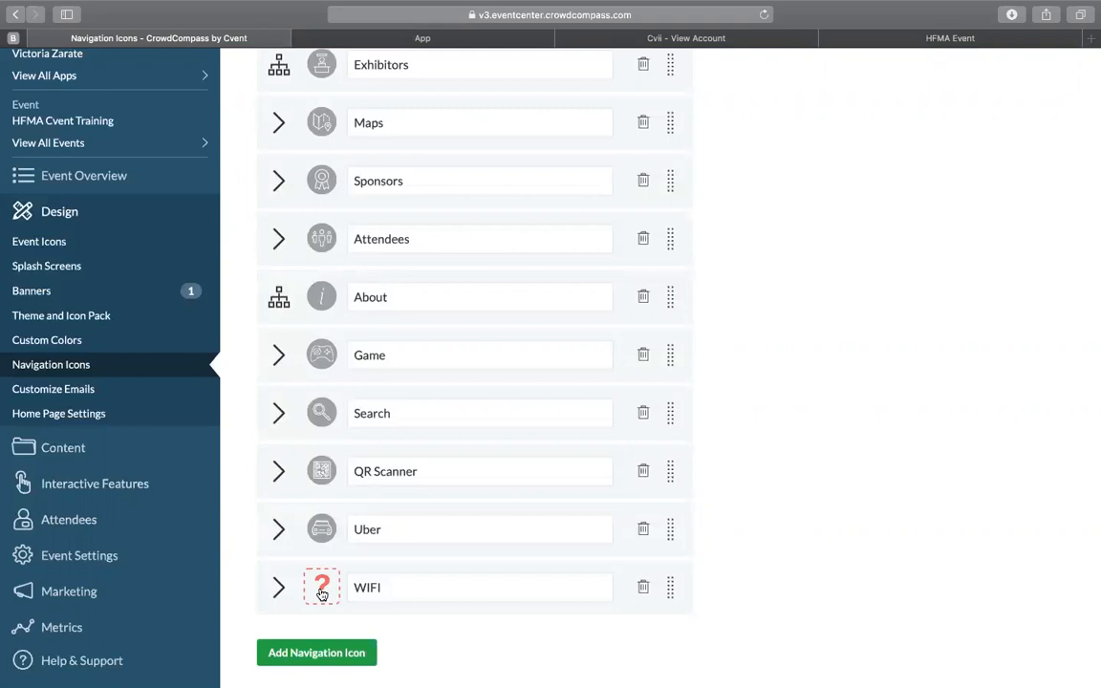
Step: Check the WIFI navigation icon's settings and assign it the RSS-style signal image from the icon pack
click(278, 585)
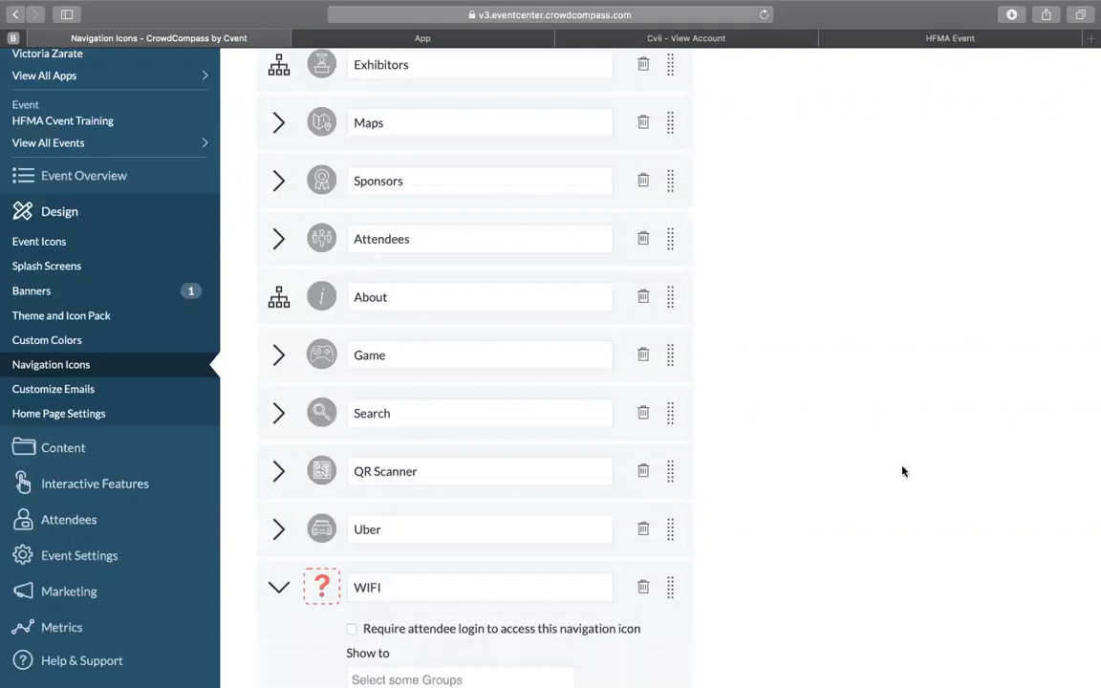
scroll(902, 471, down, 5)
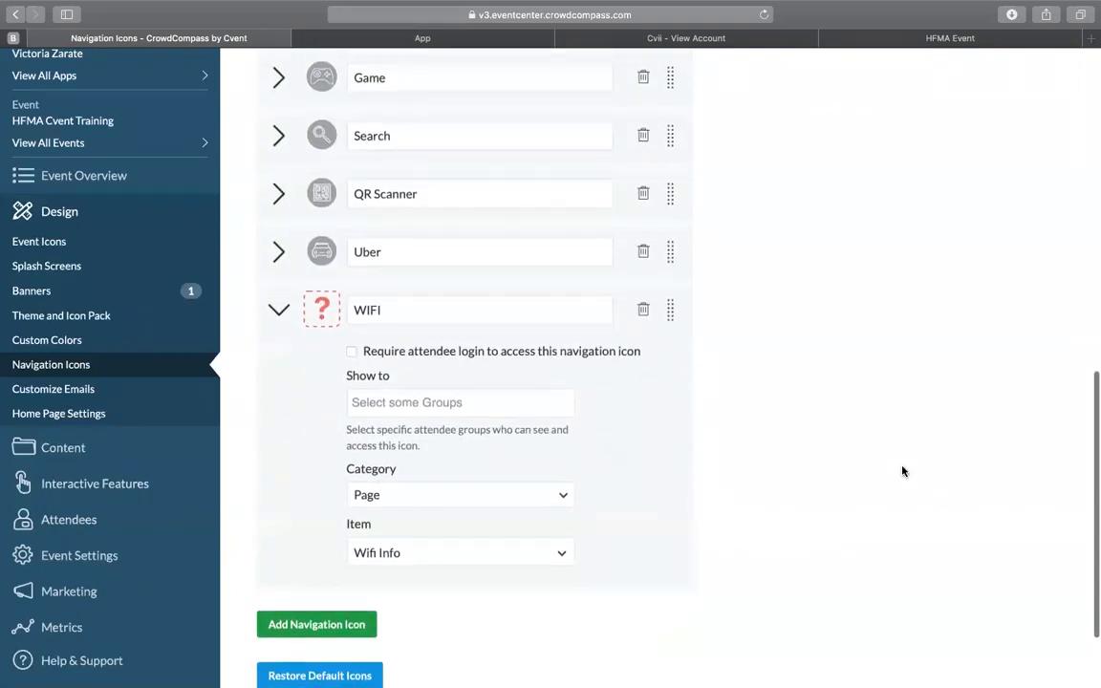
click(322, 311)
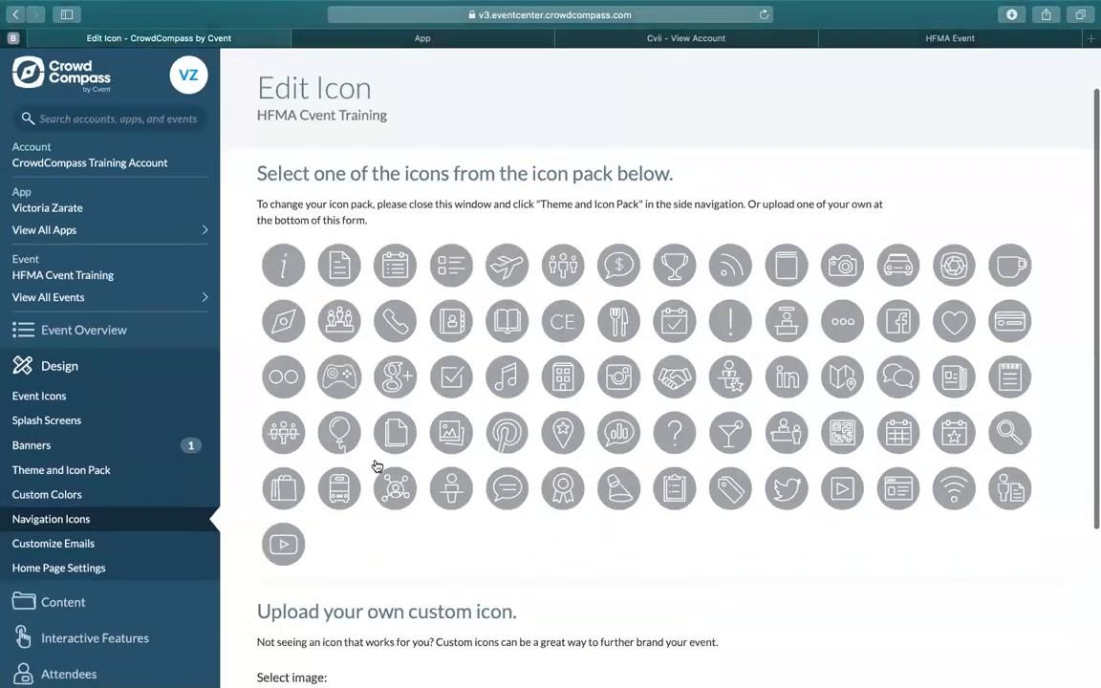
scroll(378, 465, down, 1)
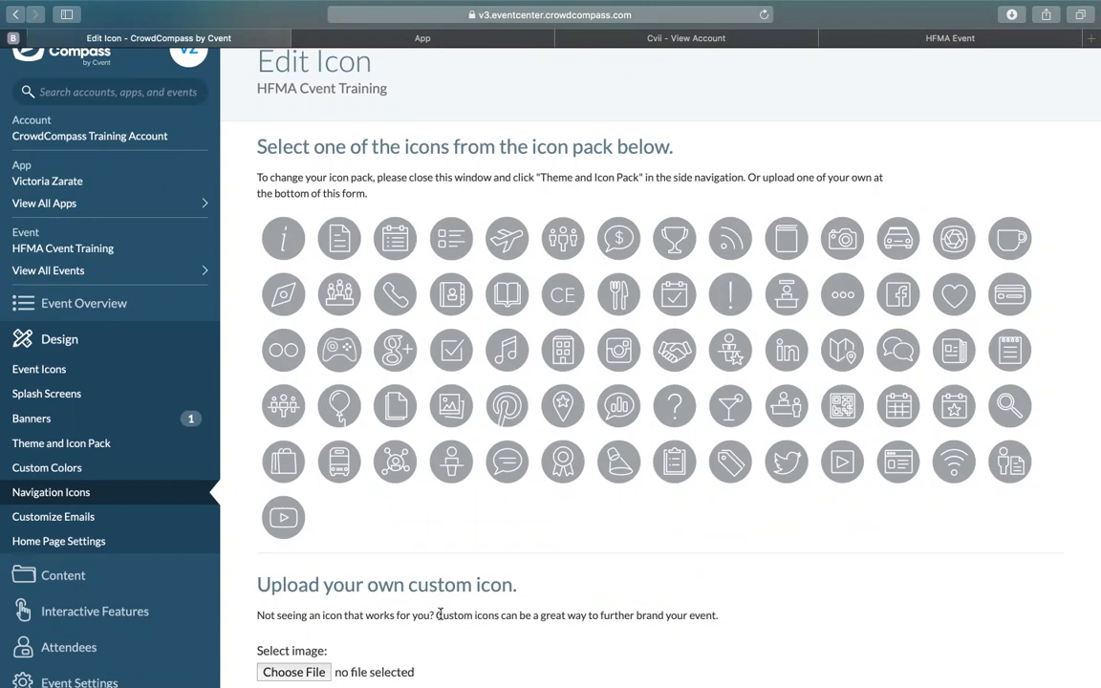
click(735, 244)
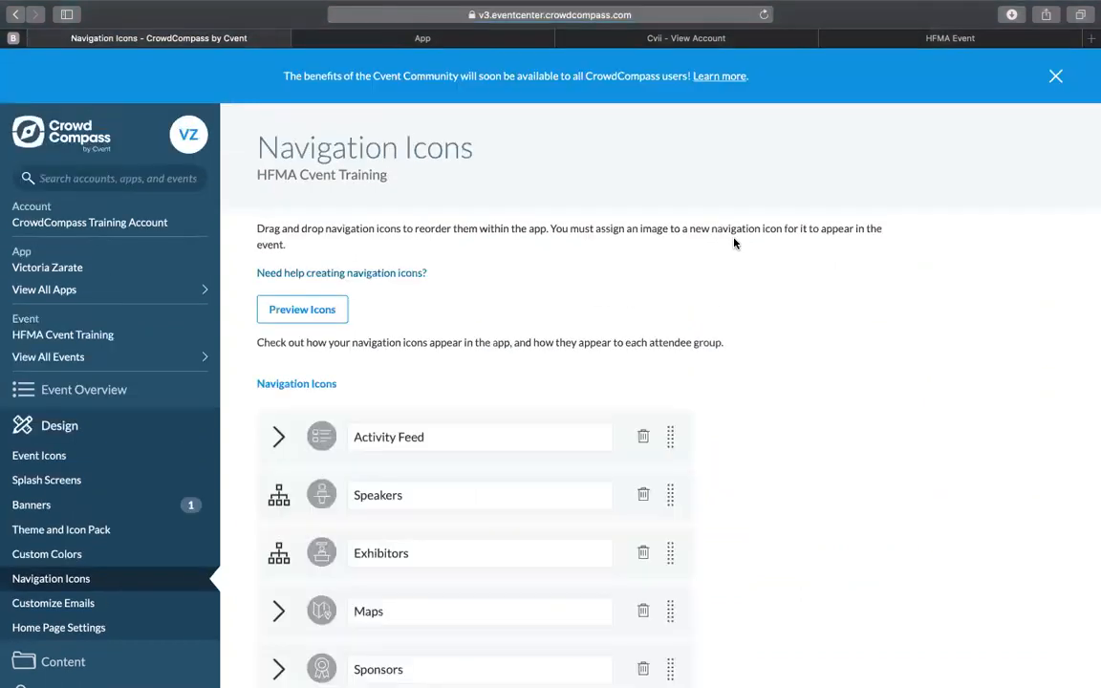
scroll(752, 493, down, 4)
scroll(752, 492, down, 3)
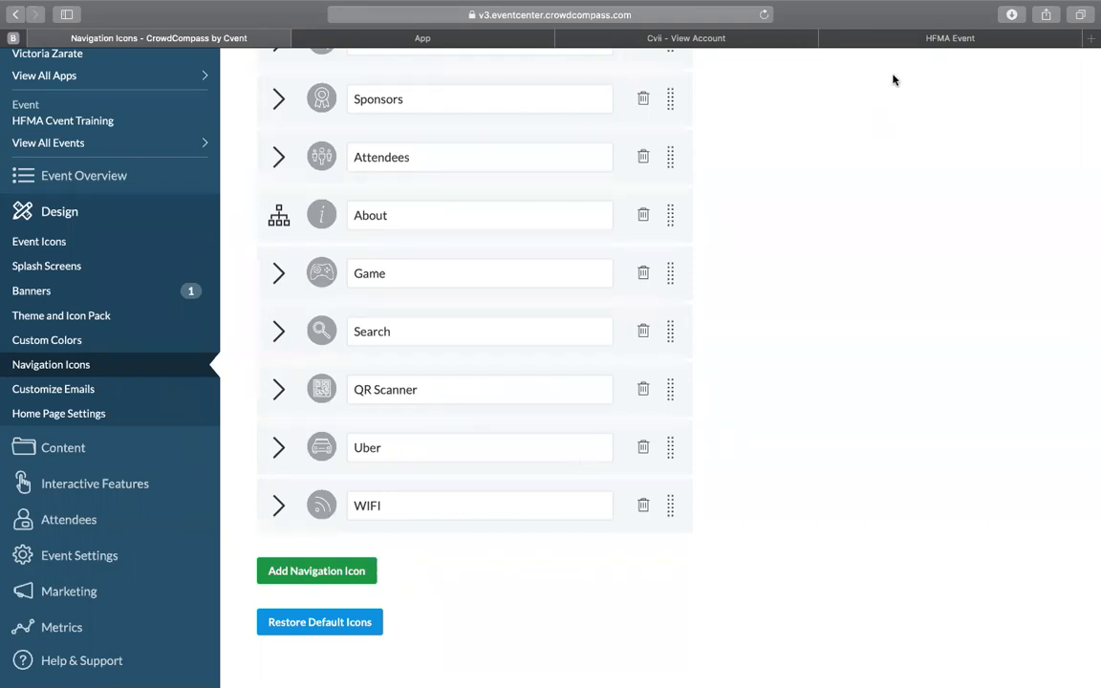
Step: Switch back to Cvent, continue the session by logging in again if required, and reopen HFMA Event from the recent items
click(898, 40)
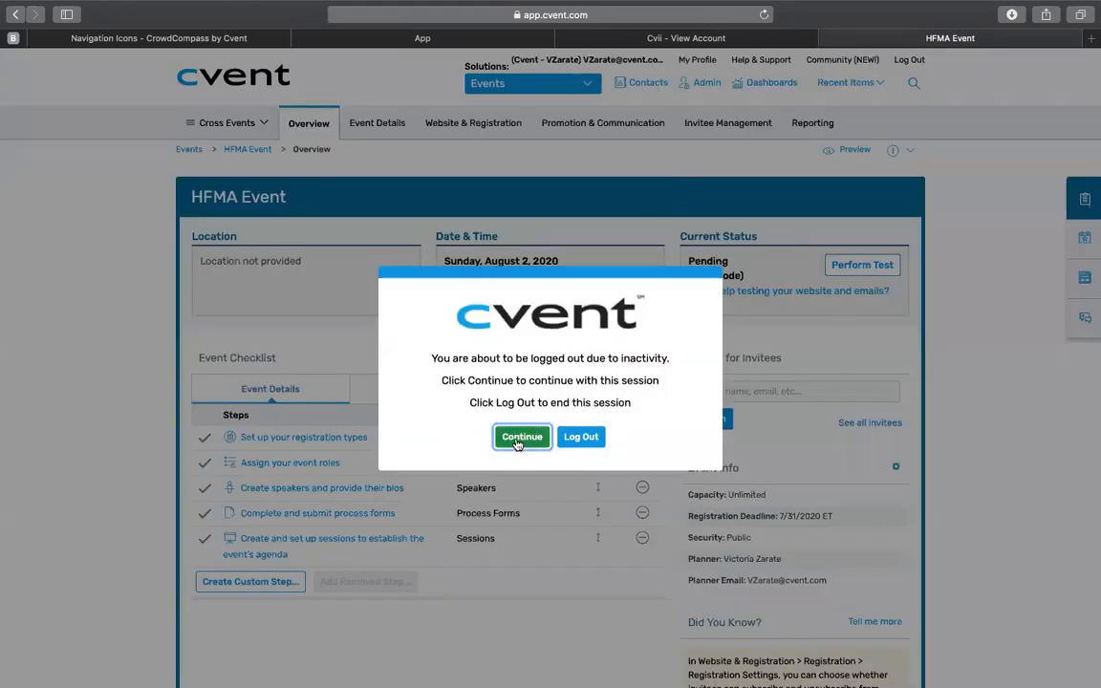
click(520, 437)
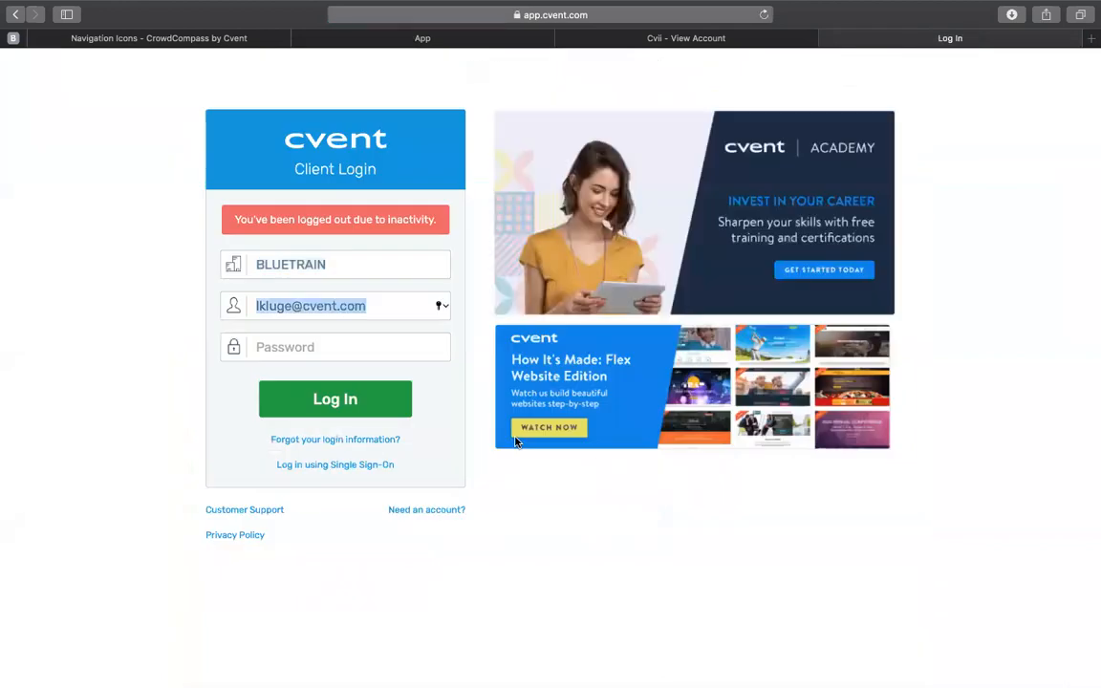
mouse_move(628, 5)
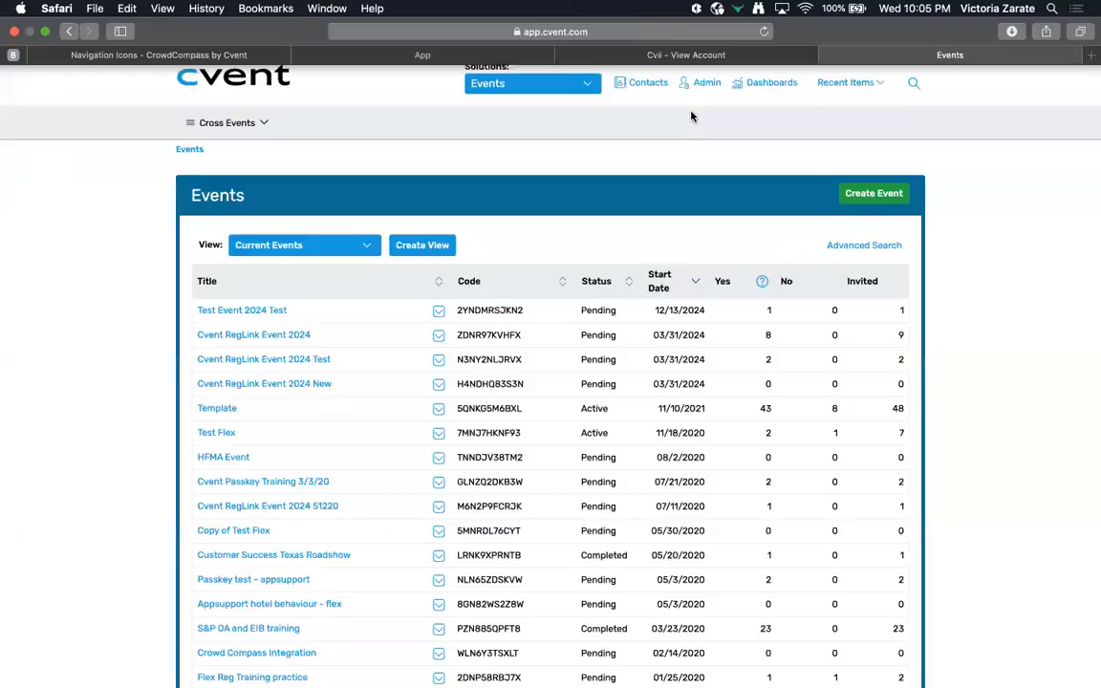
mouse_move(841, 83)
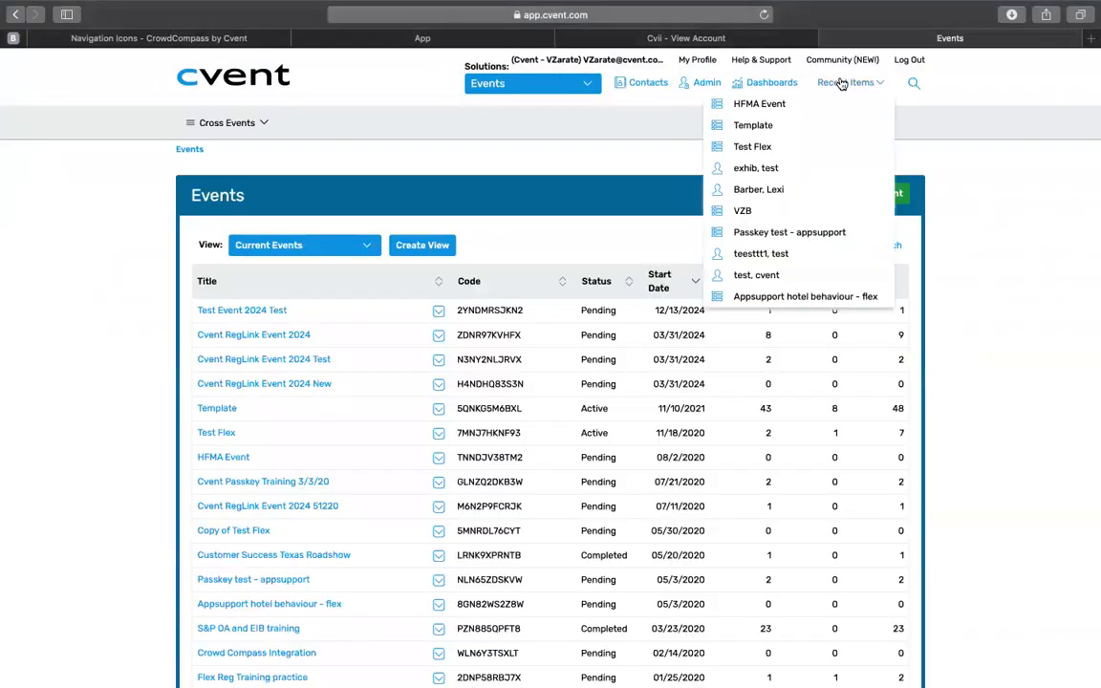
click(815, 104)
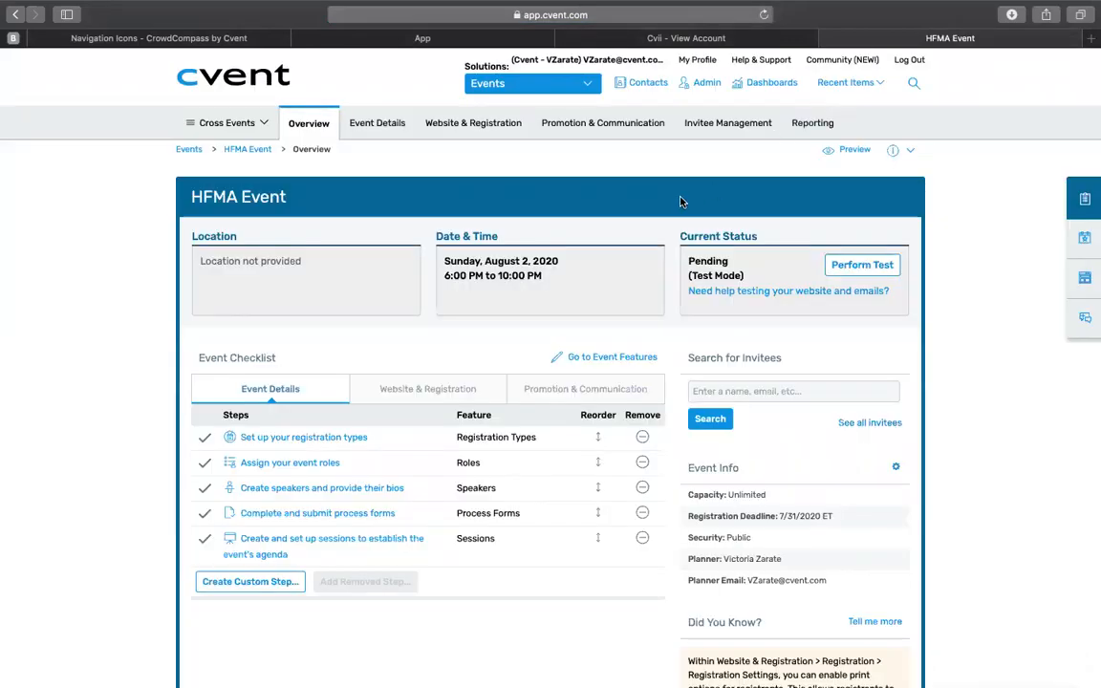
Step: Open the event's CrowdCompass integration from Push API Integrations and put its basic settings into edit mode
mouse_move(392, 130)
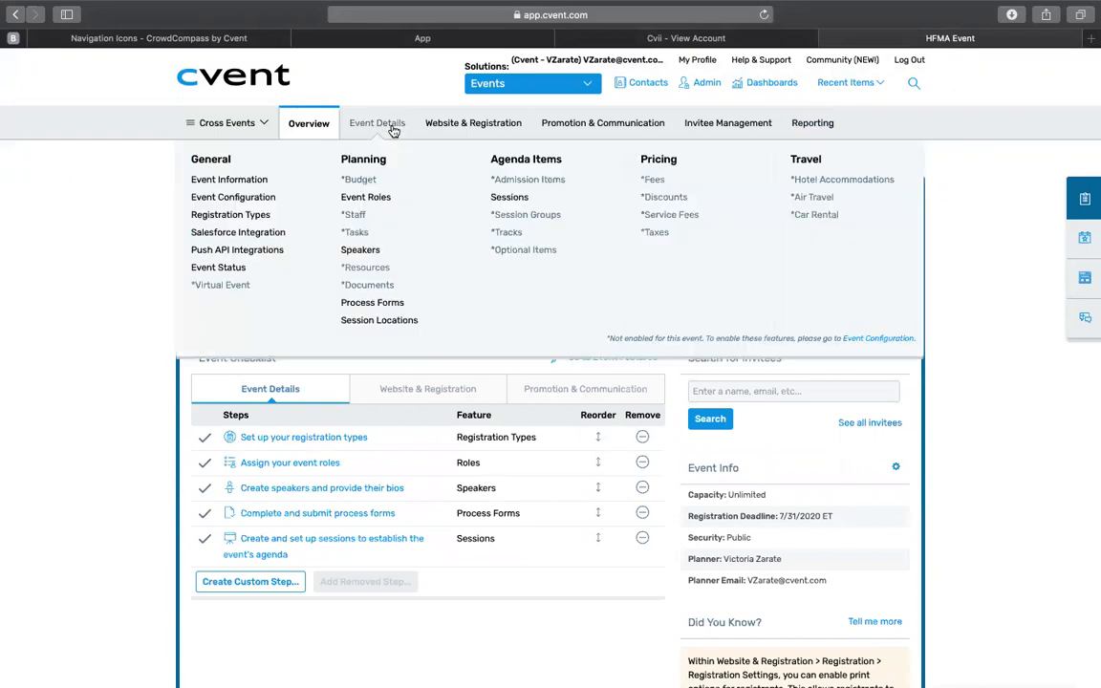
click(277, 251)
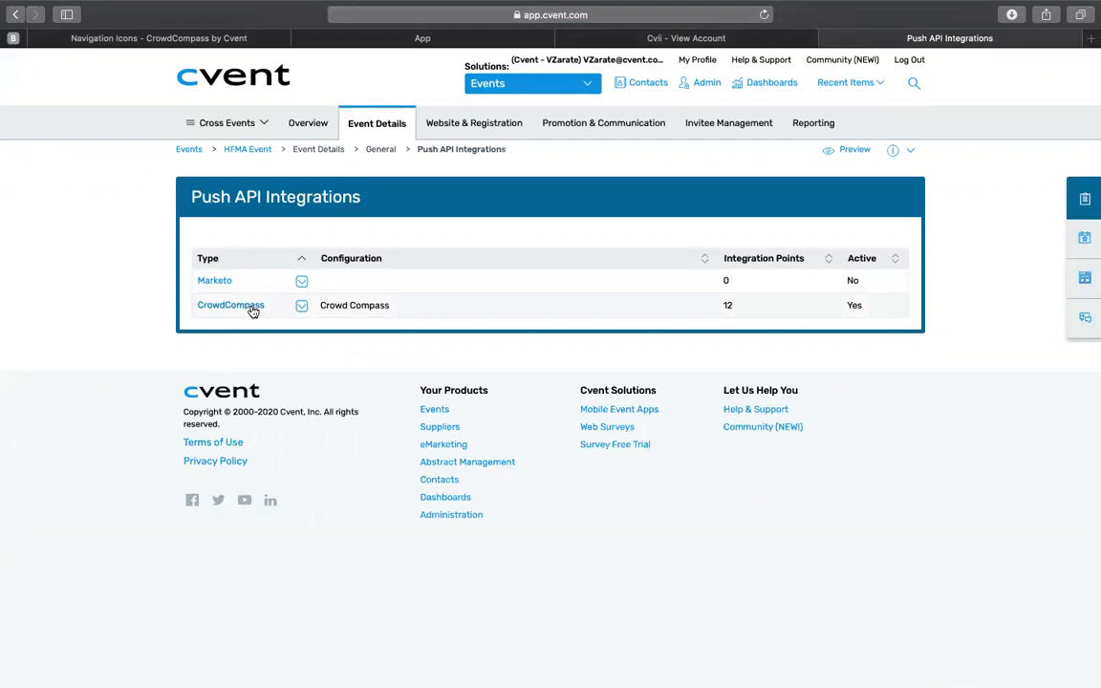
click(251, 309)
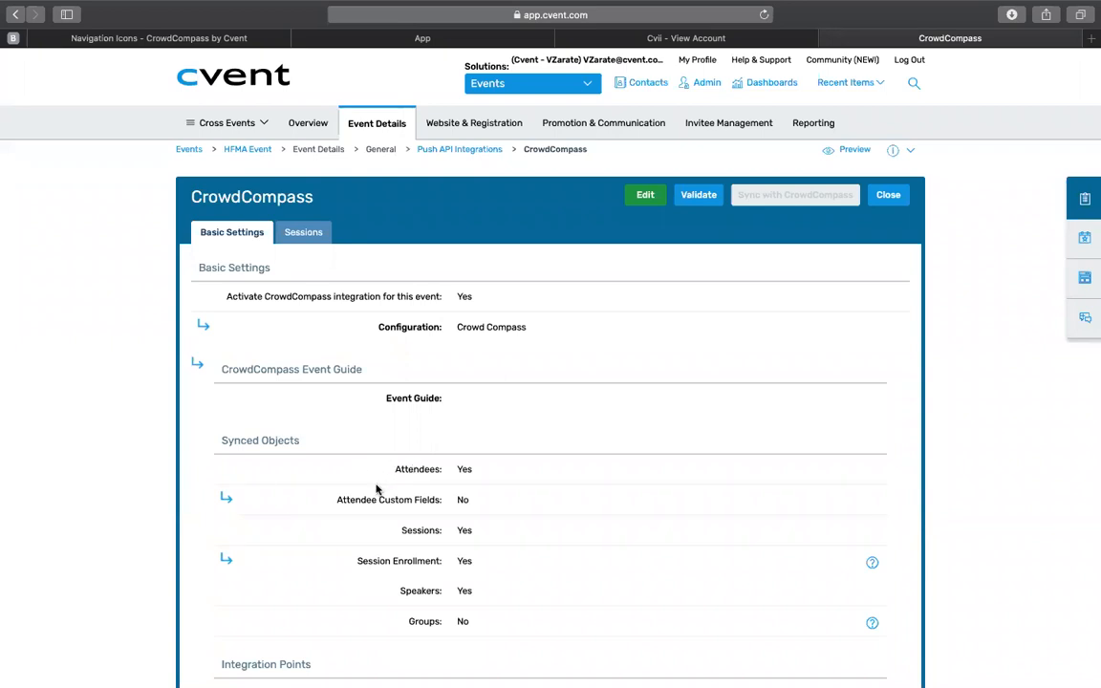
click(645, 197)
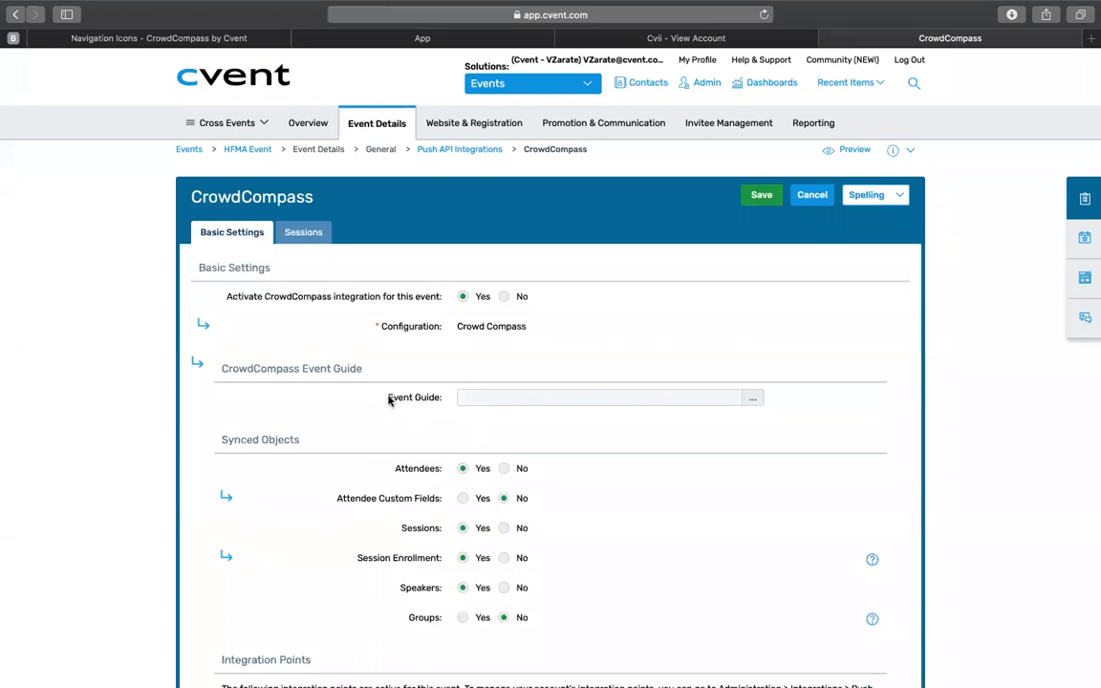
Step: Choose HFMA Cvent Training as the event guide after comparing its Event OID with the CrowdCompass event's web address
click(754, 400)
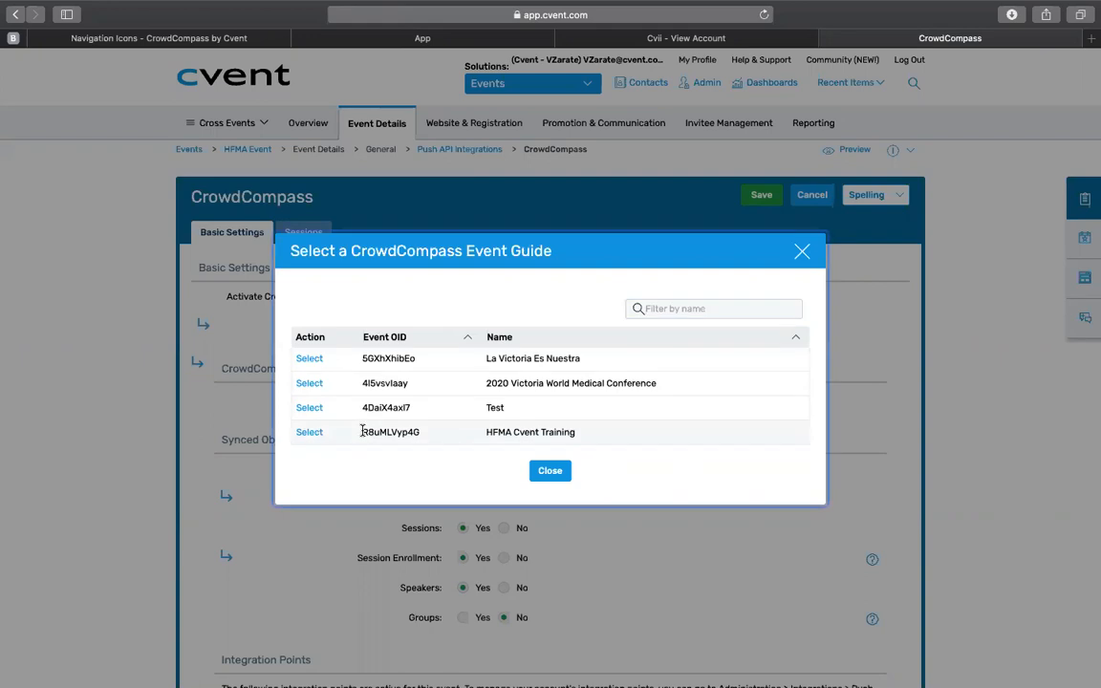
drag(362, 432, 416, 434)
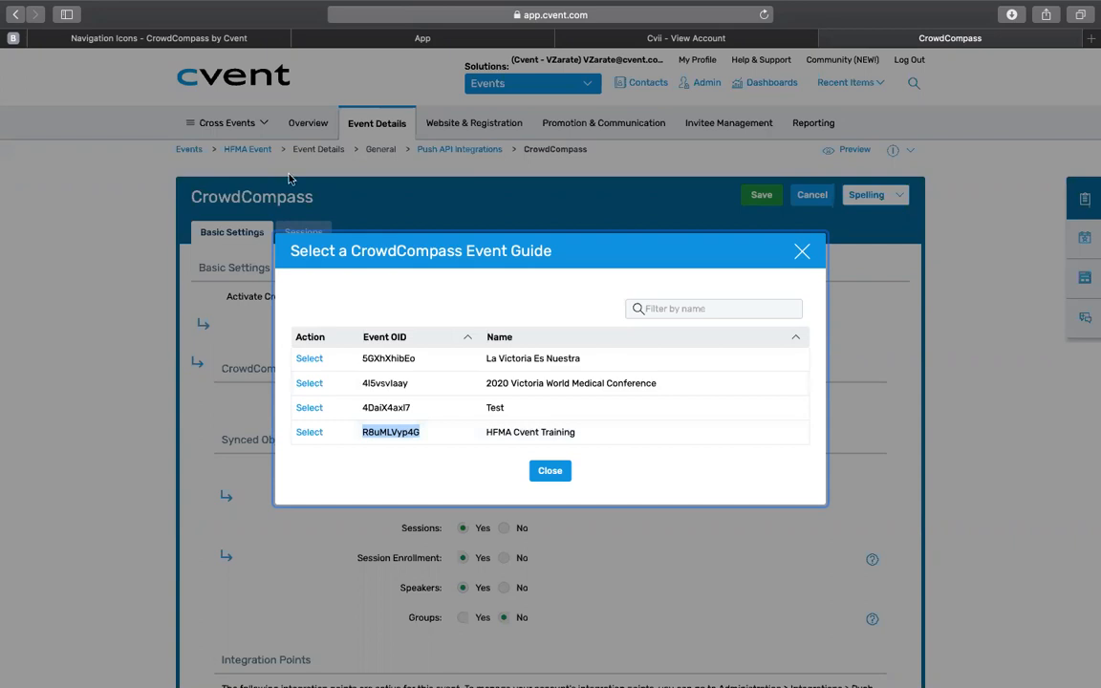
click(236, 40)
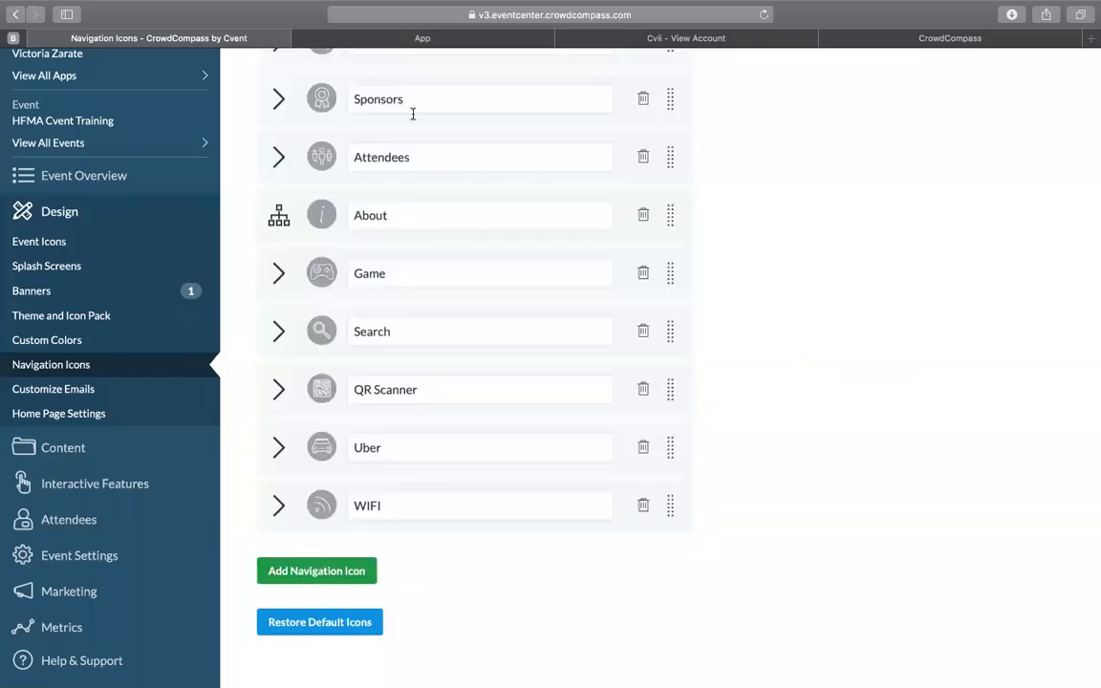
click(709, 16)
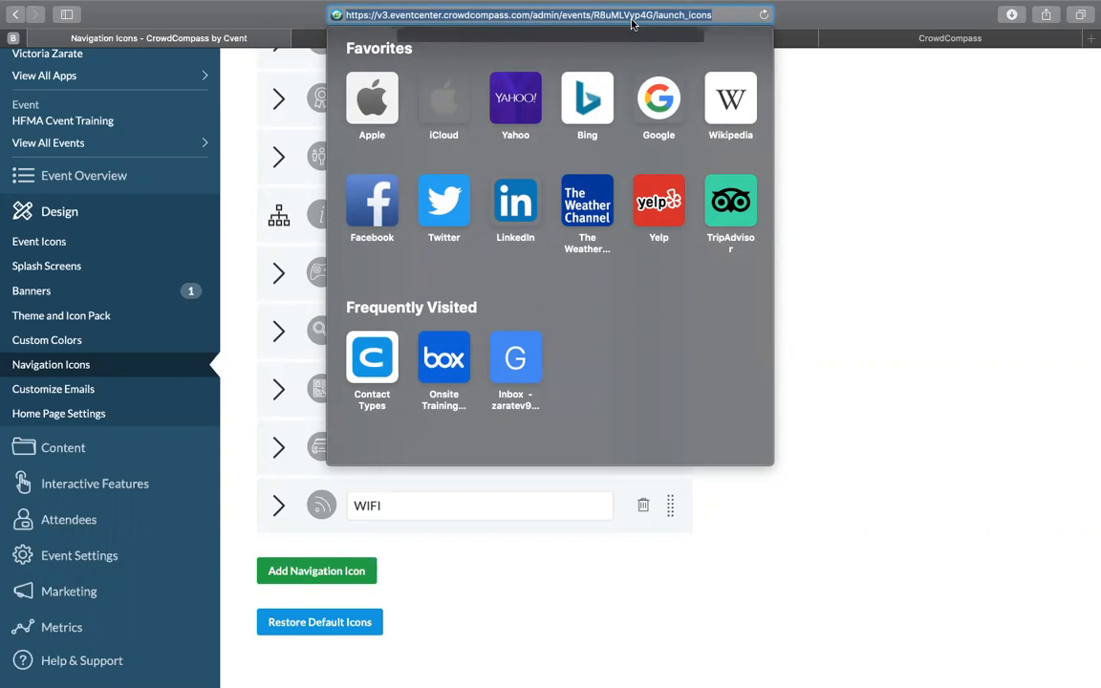
click(769, 123)
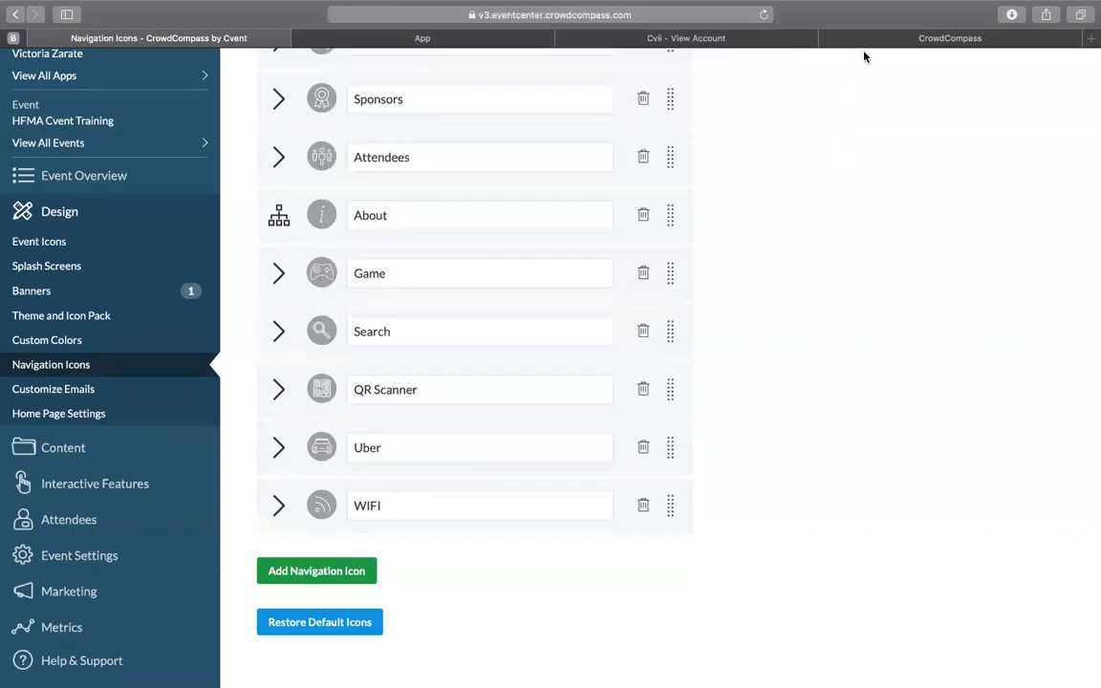
click(457, 44)
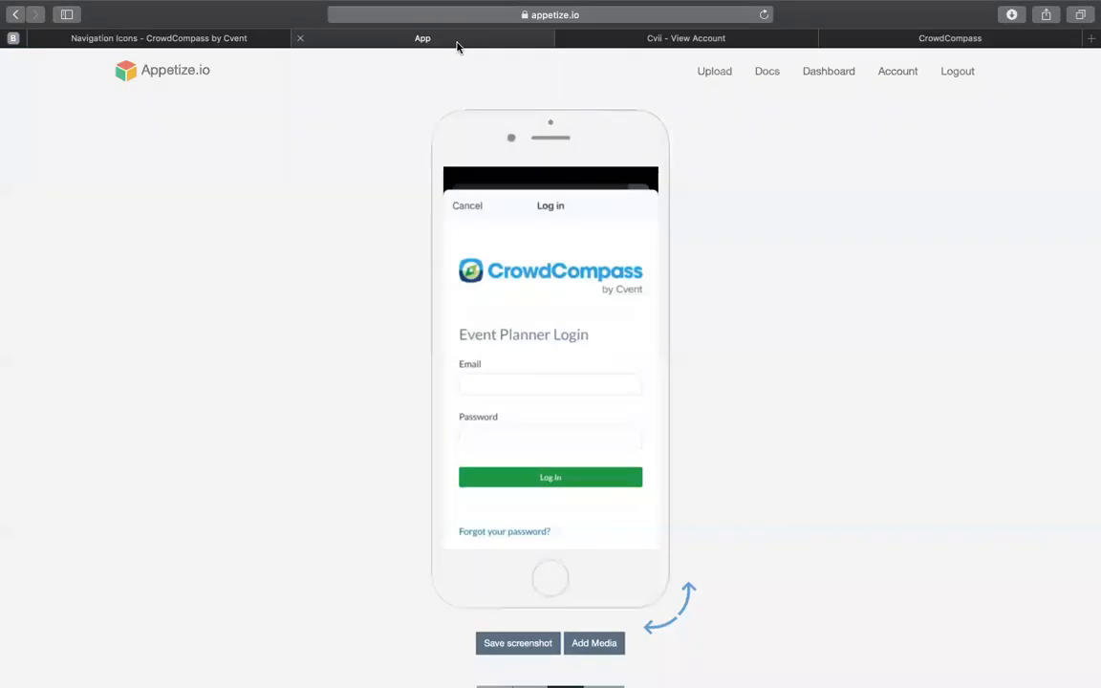
click(919, 41)
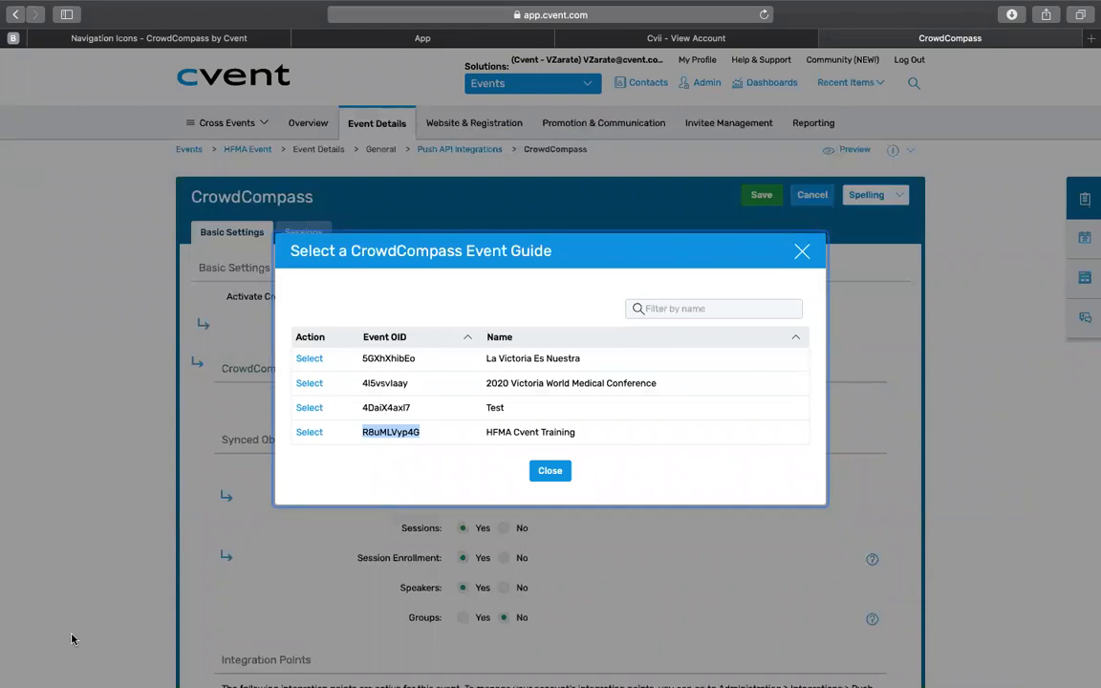
click(310, 432)
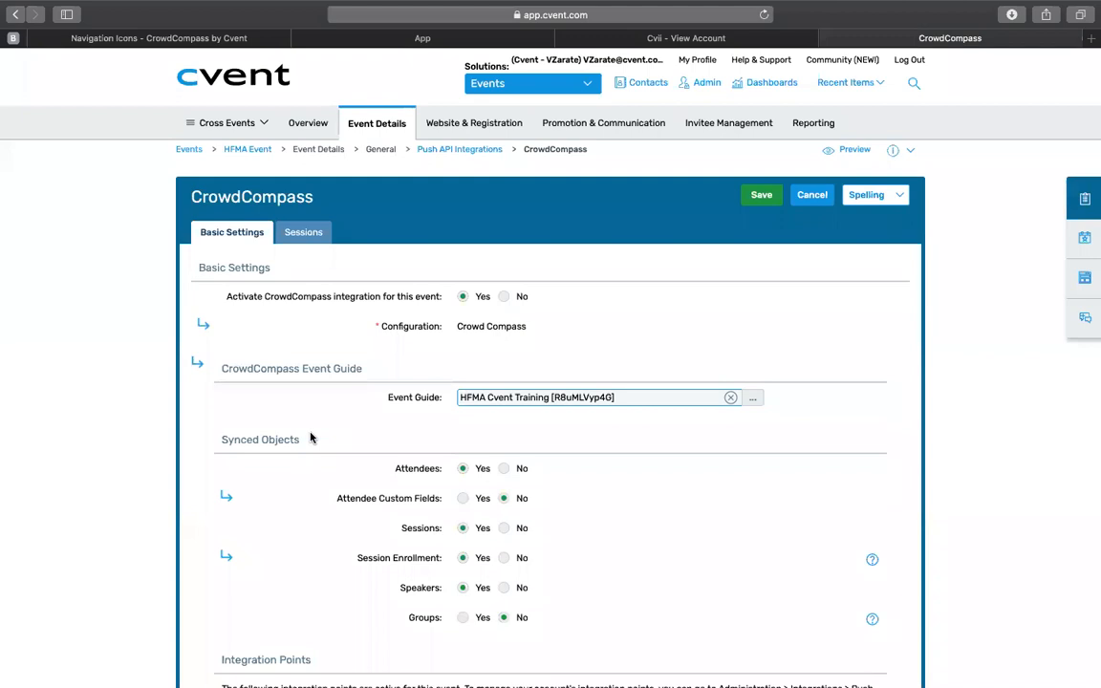
Step: Review the synced objects, enable syncing of Groups and Registration Types, and save the integration settings
scroll(319, 534, down, 2)
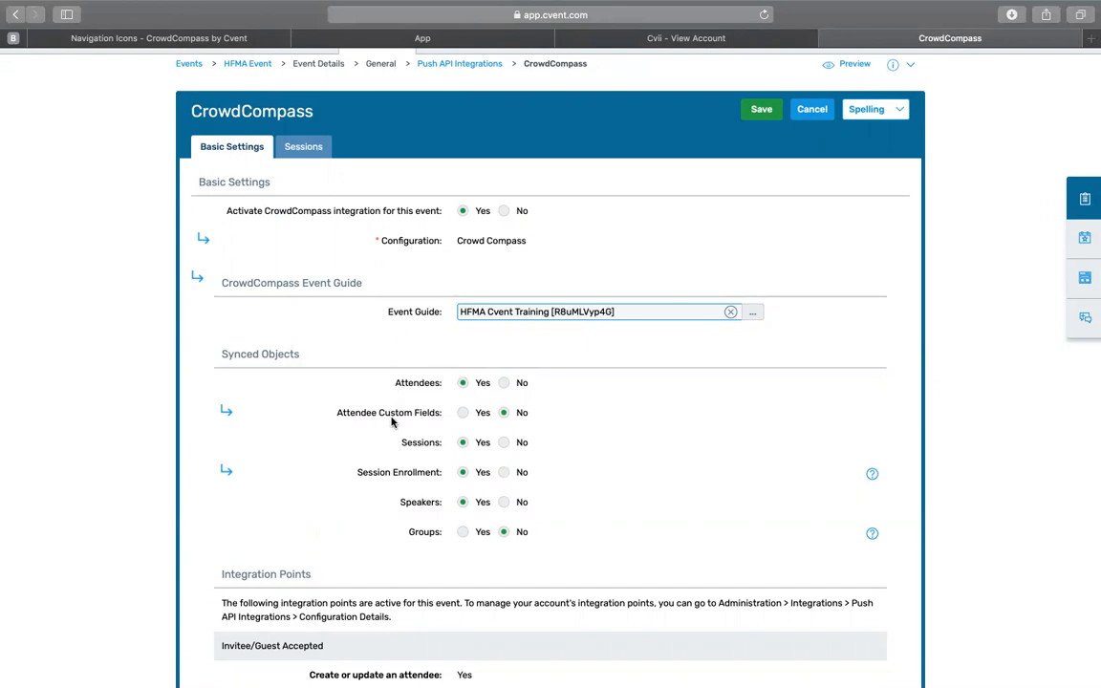
drag(369, 440, 453, 456)
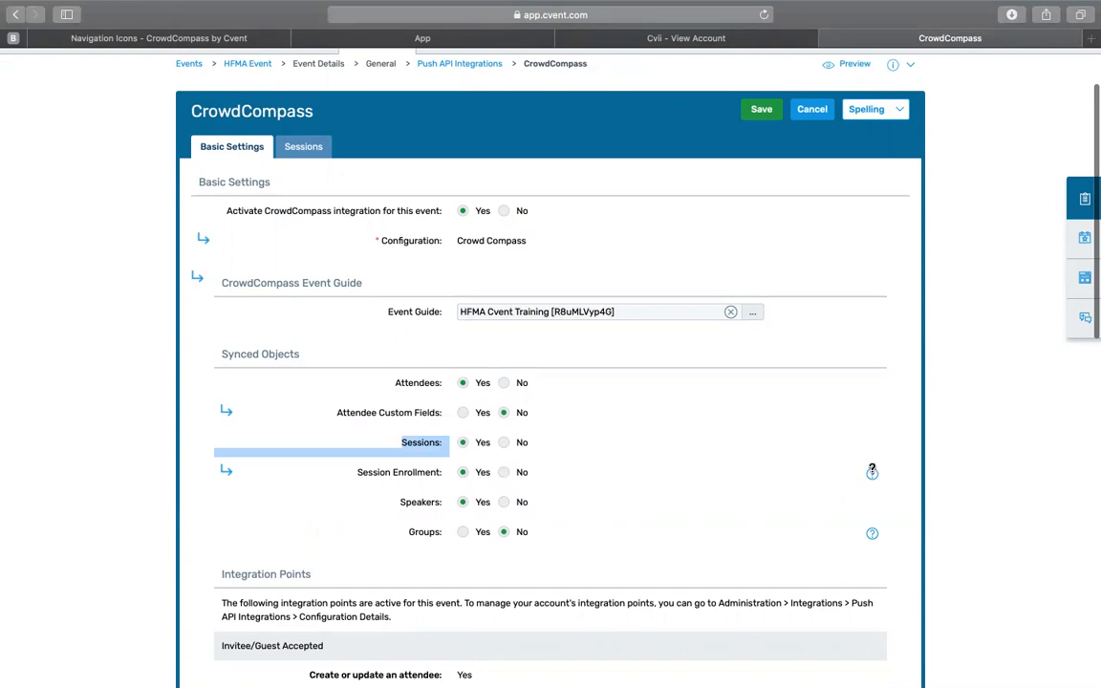
mouse_move(872, 470)
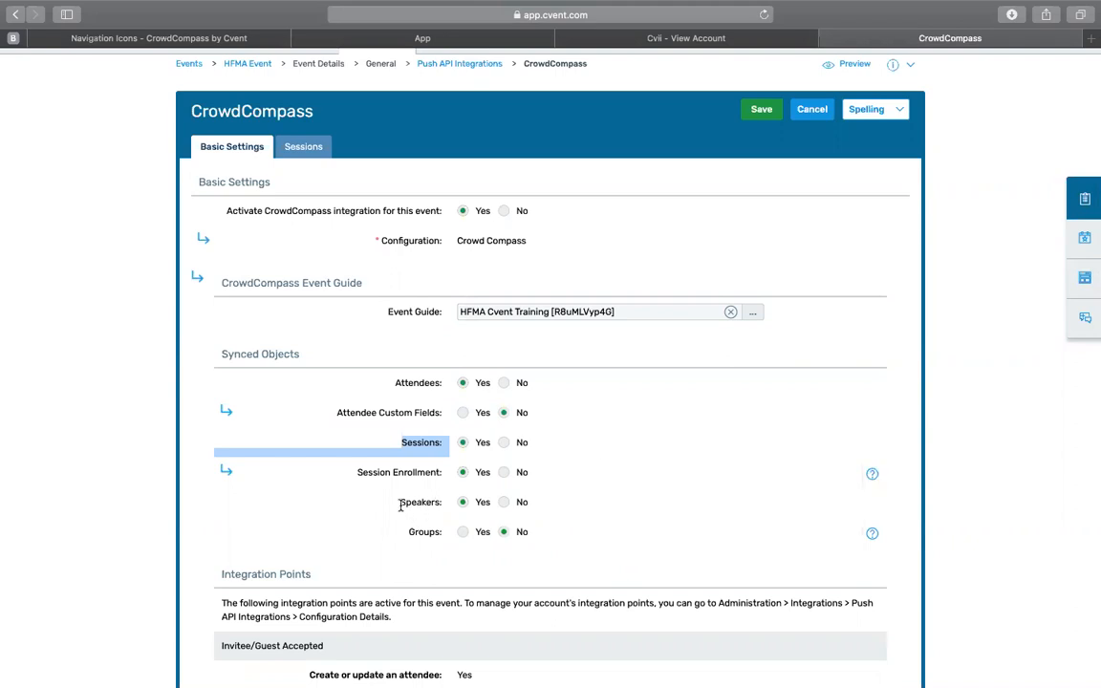
click(462, 533)
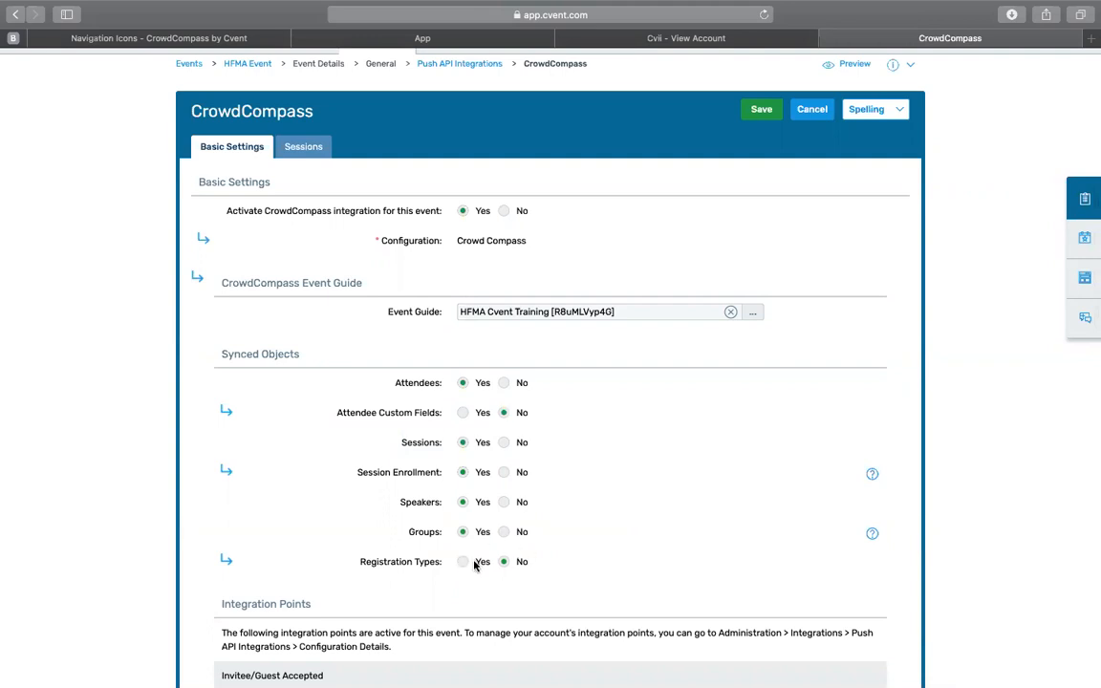
click(463, 562)
click(762, 111)
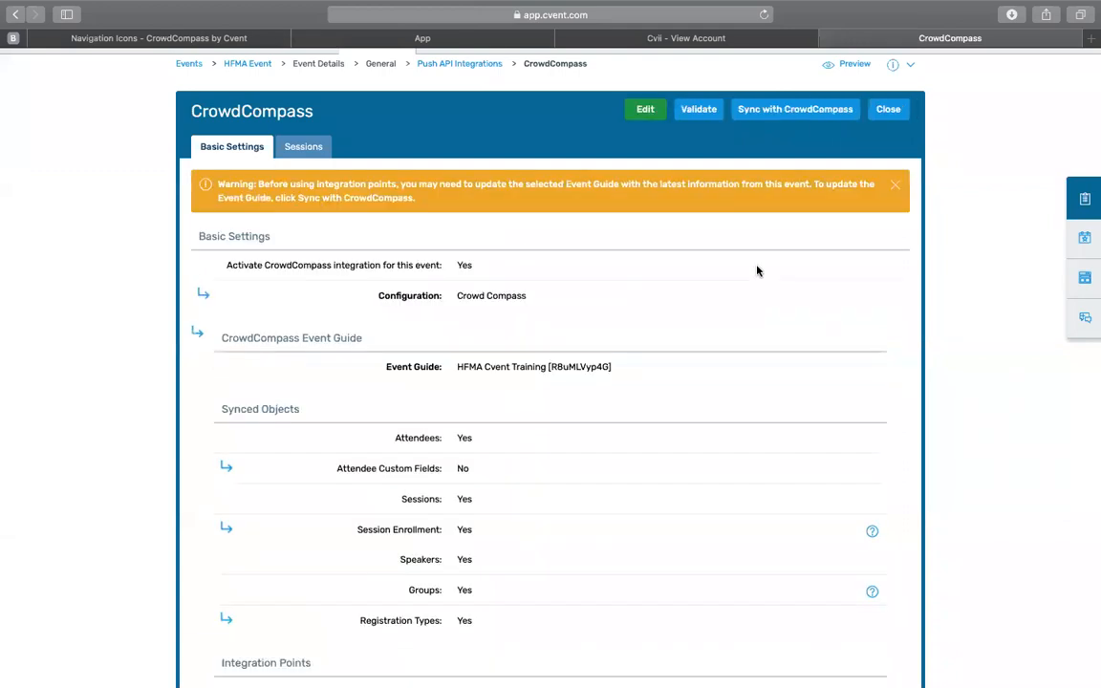
Step: Check which sessions are chosen for syncing without changing them, then validate the CrowdCompass integration and close it
click(296, 151)
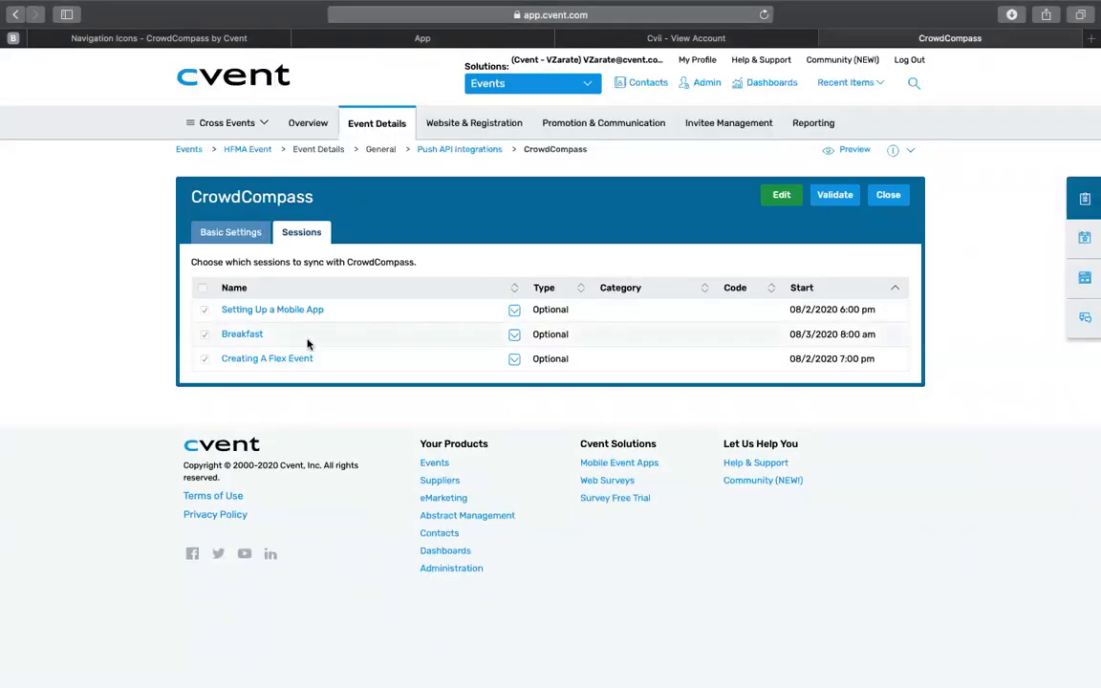
click(784, 197)
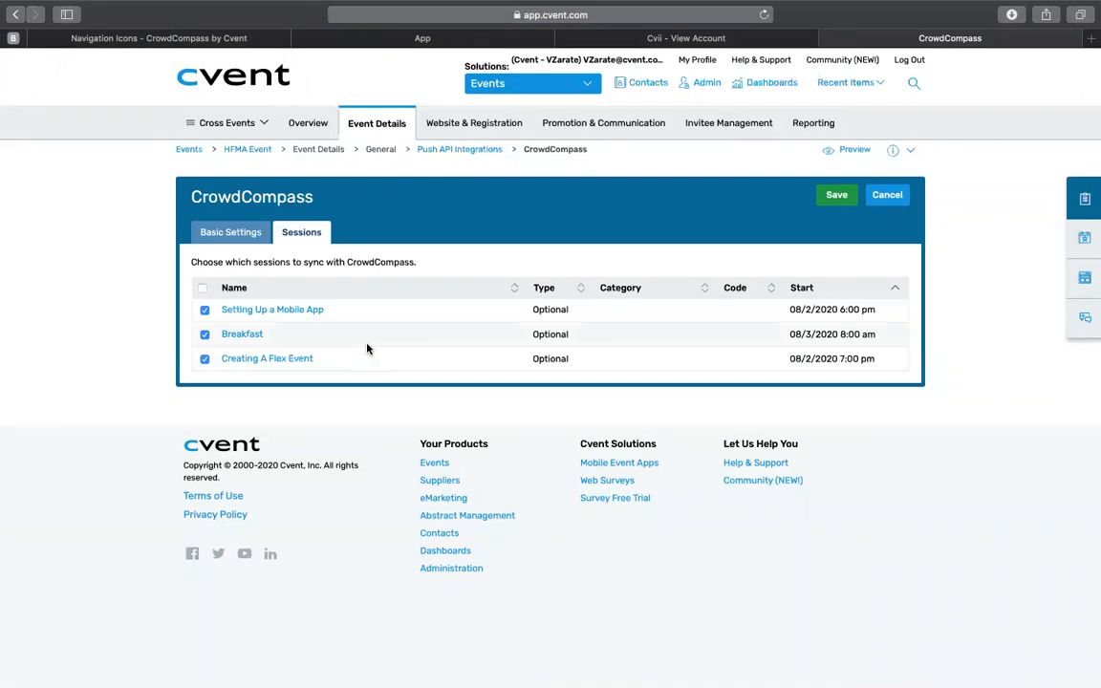
click(889, 197)
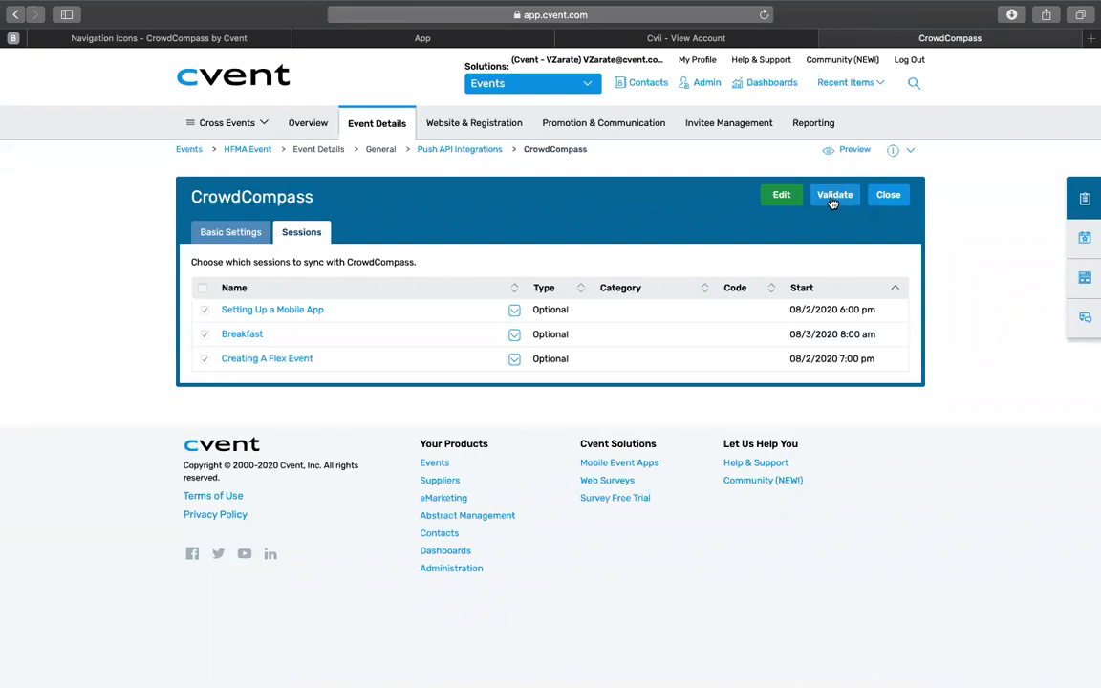
click(834, 197)
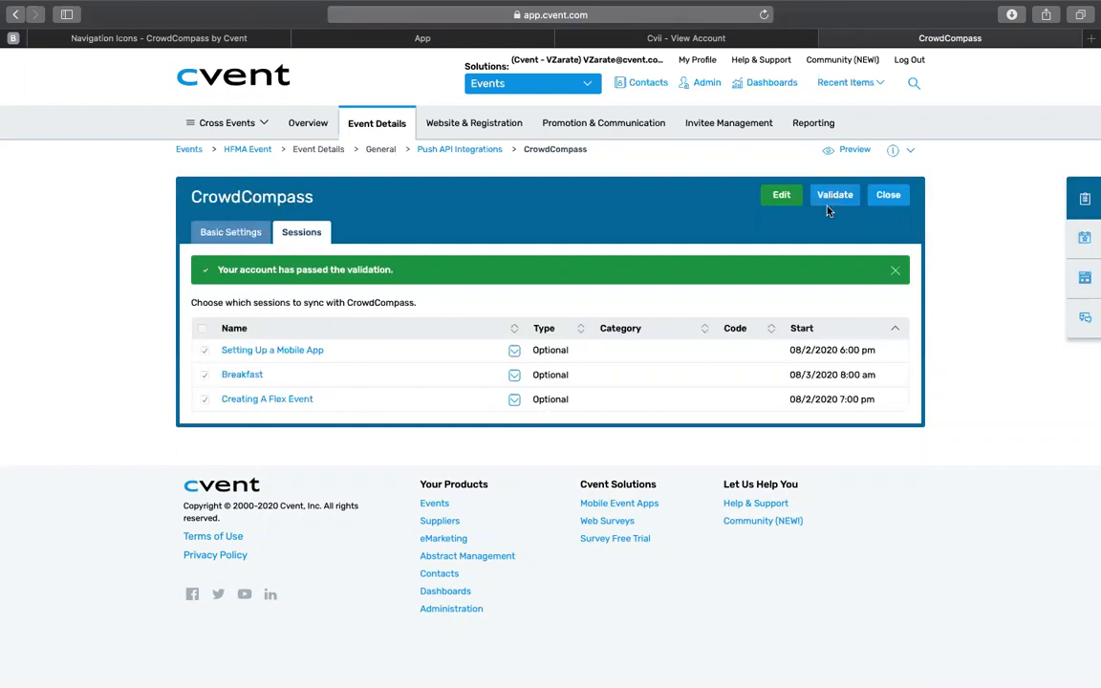
click(876, 203)
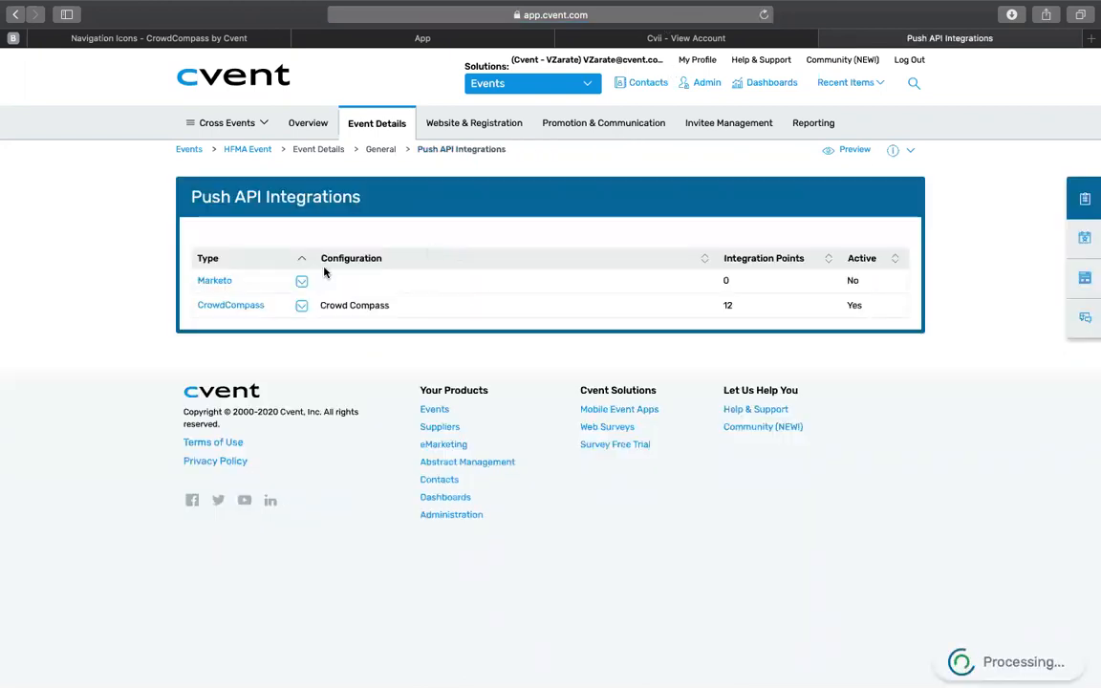
Step: Reopen the CrowdCompass integration and sync attendees, sessions, speakers and groups, inserting new records and updating existing ones
click(238, 310)
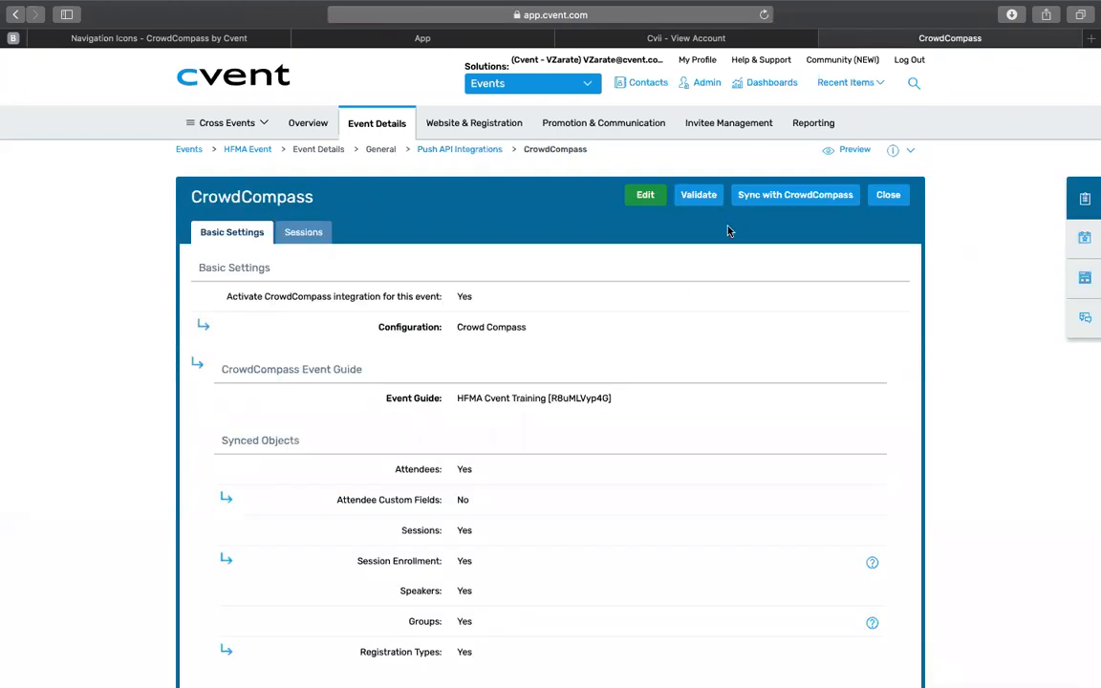
click(774, 196)
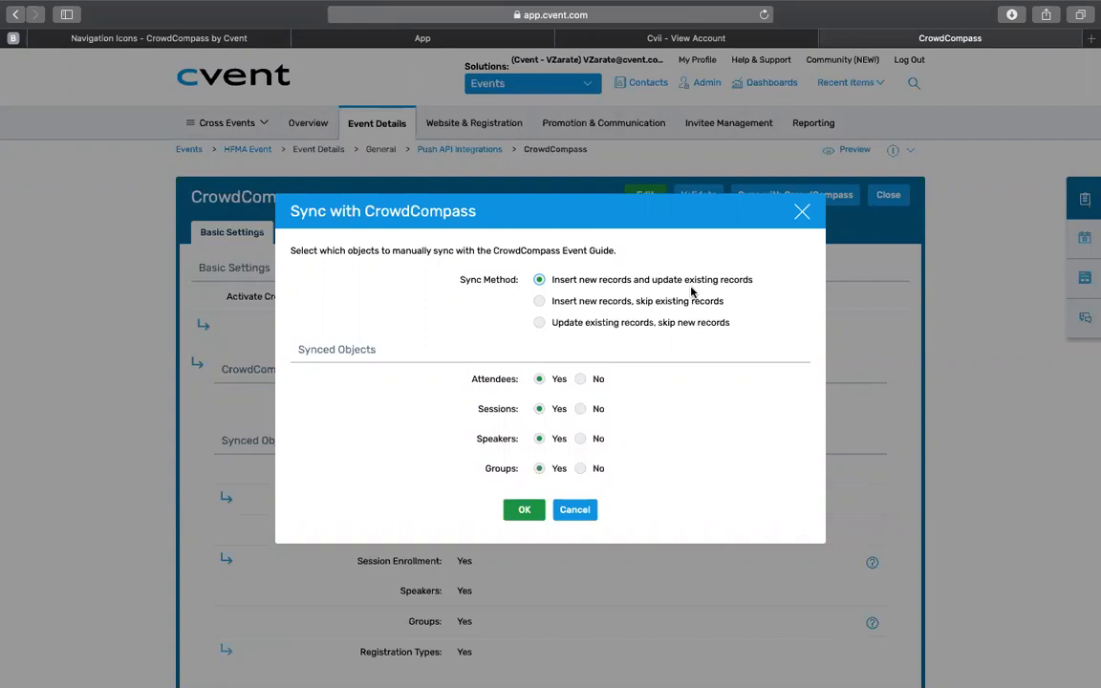
click(521, 511)
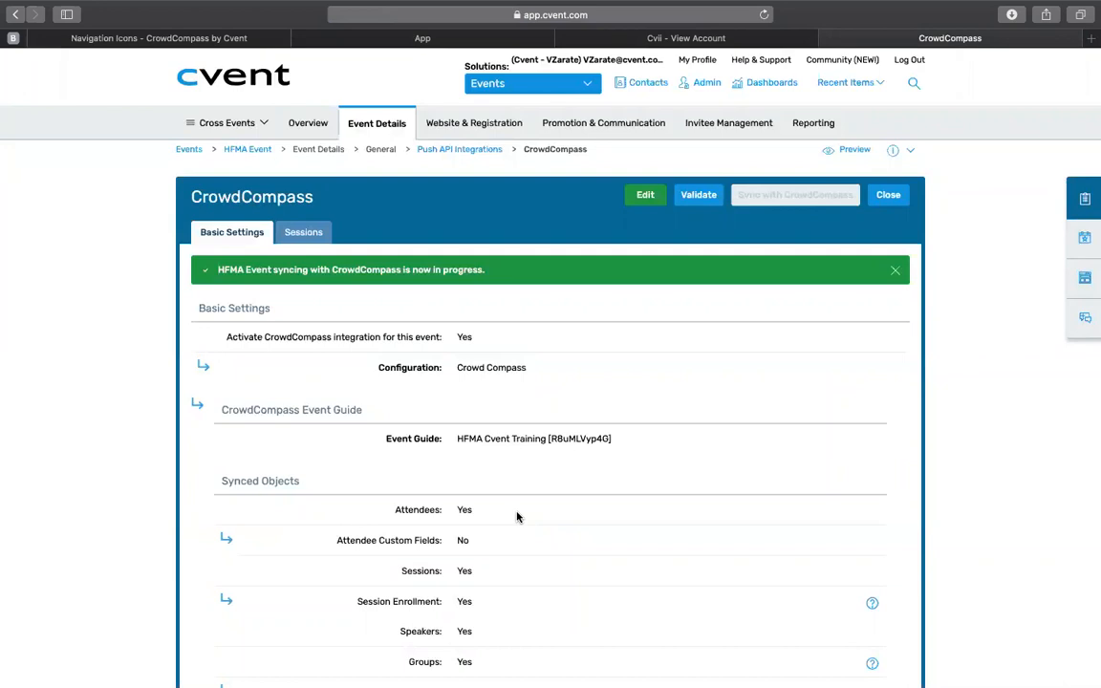
mouse_move(779, 200)
mouse_move(341, 125)
Step: Switch to CrowdCompass, reload the event and examine the synced Sessions and Speakers in its content
click(227, 40)
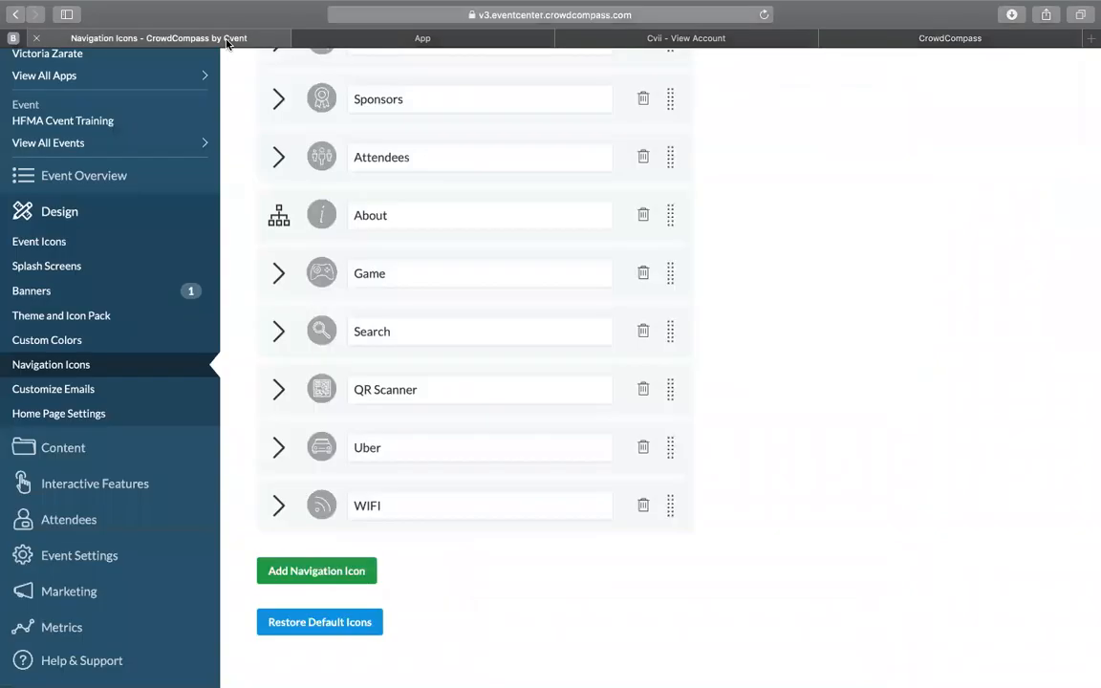
click(764, 14)
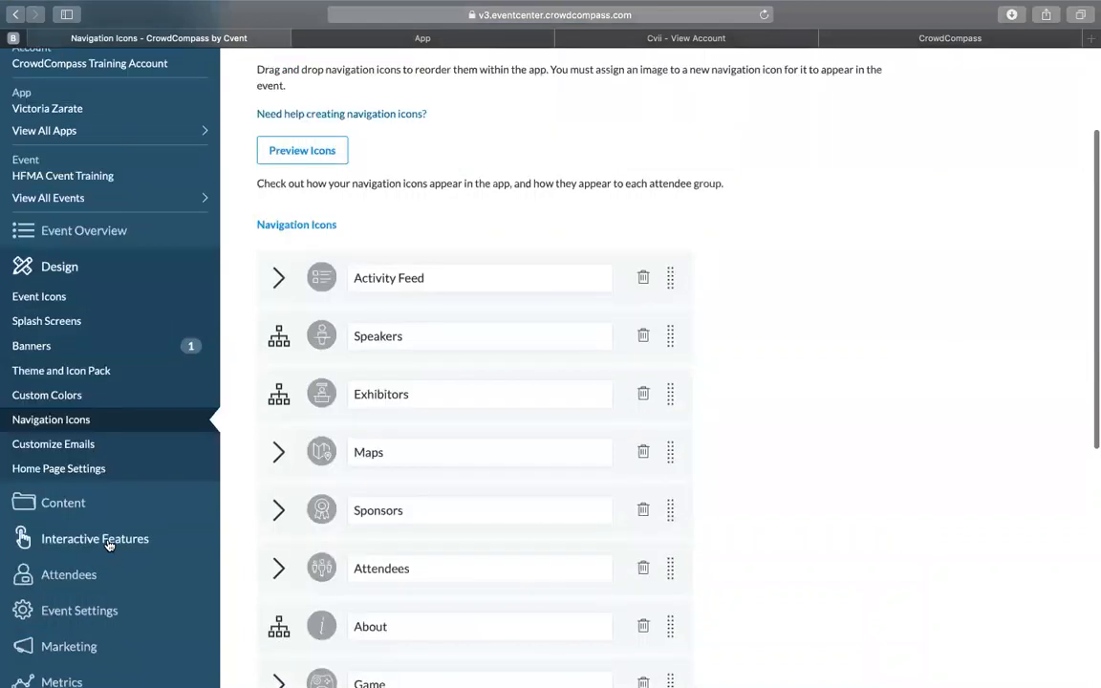
scroll(108, 543, down, 5)
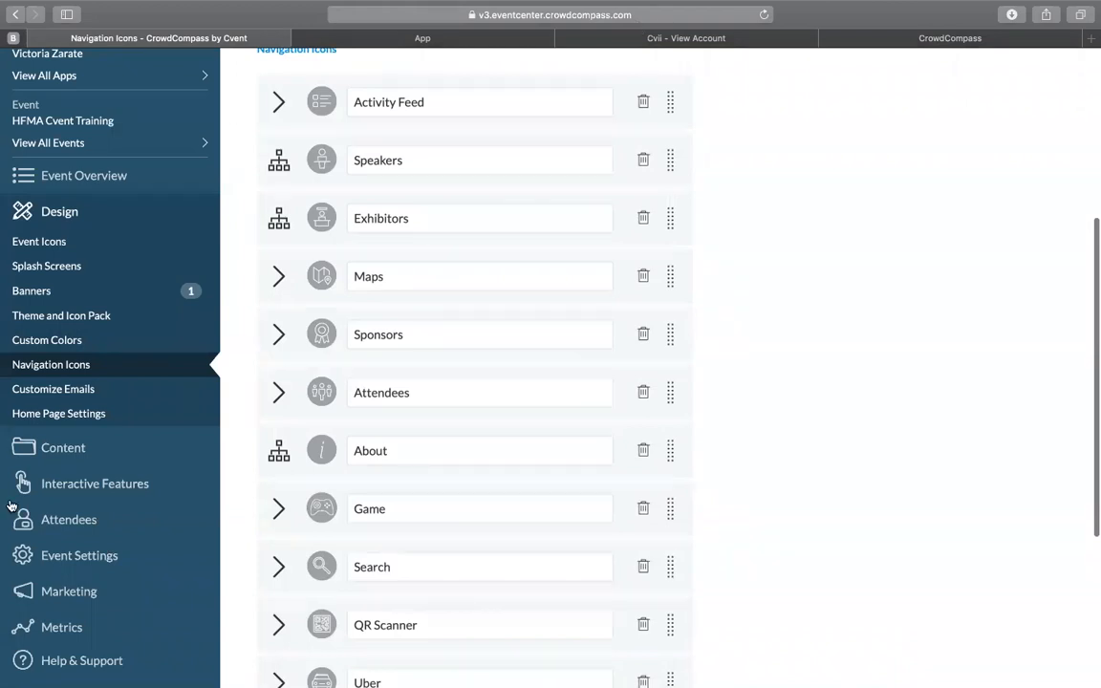
click(13, 455)
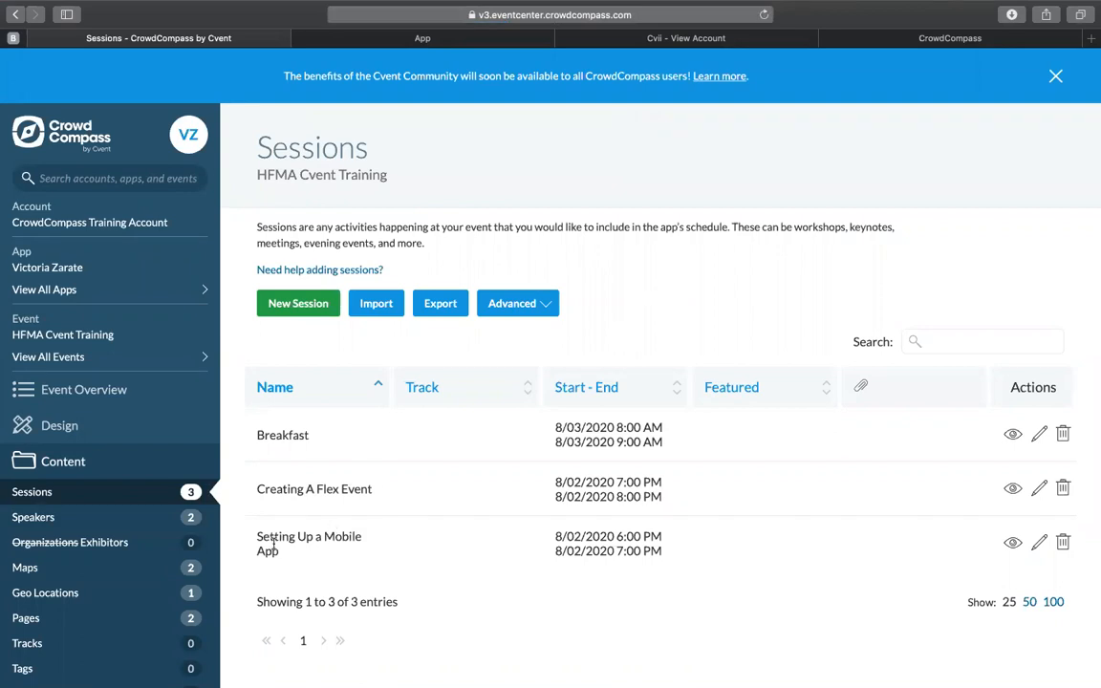
click(118, 524)
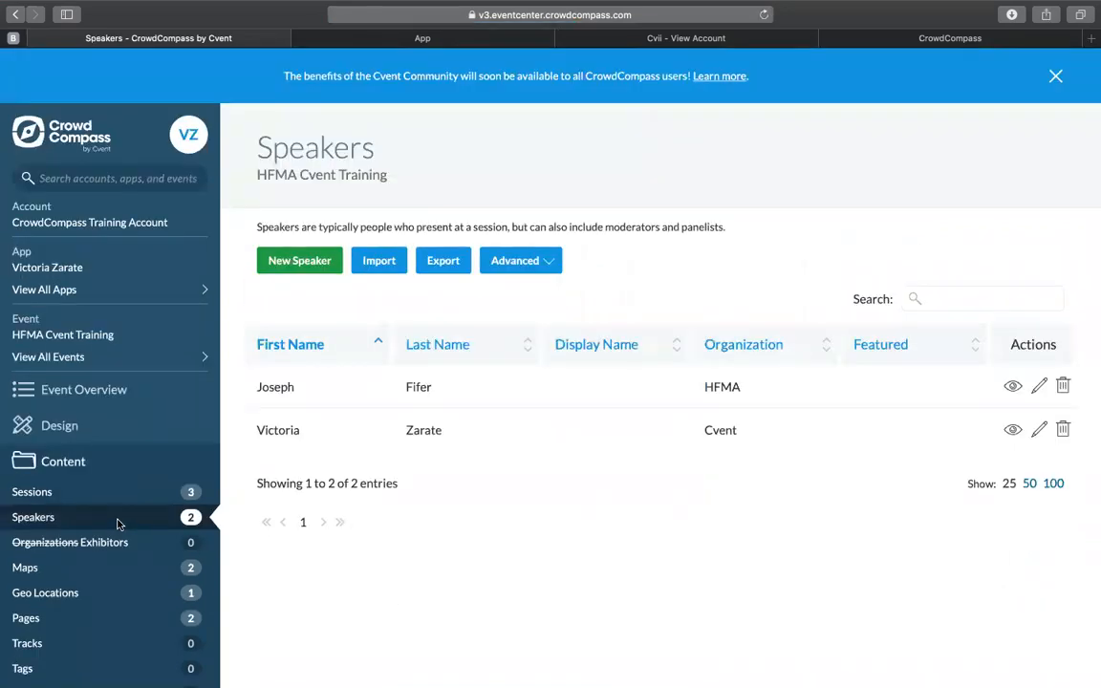
Step: Switch to the AttendeeHub app preview in Appetize.io and search the events for HFMA cvent
scroll(118, 524, down, 2)
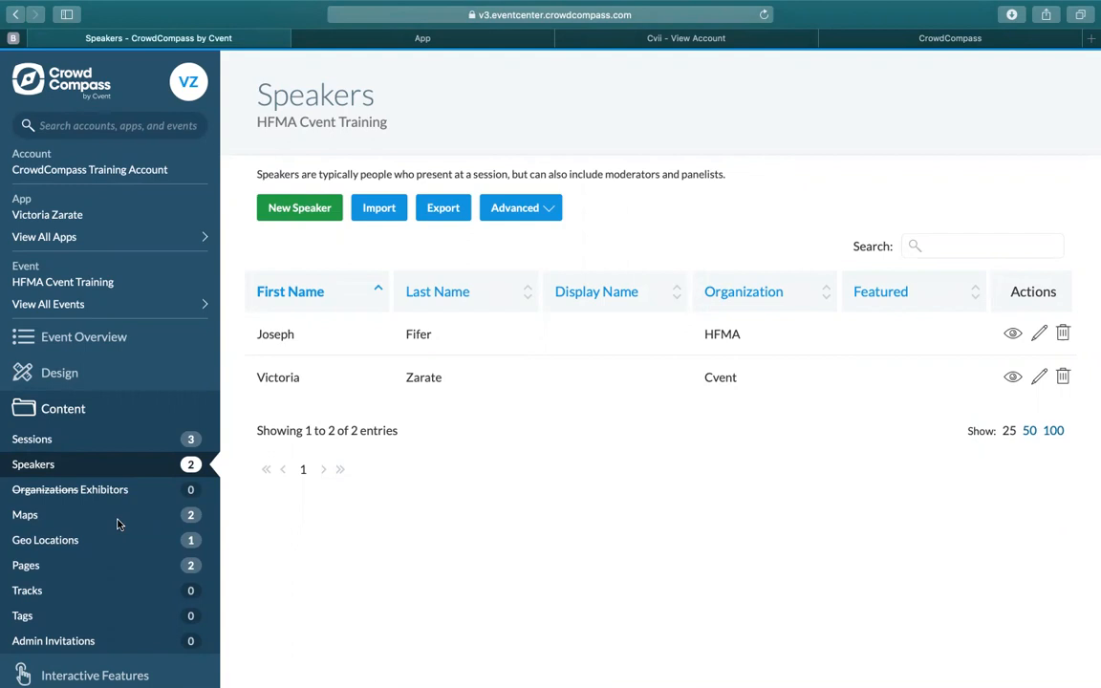
scroll(117, 522, down, 3)
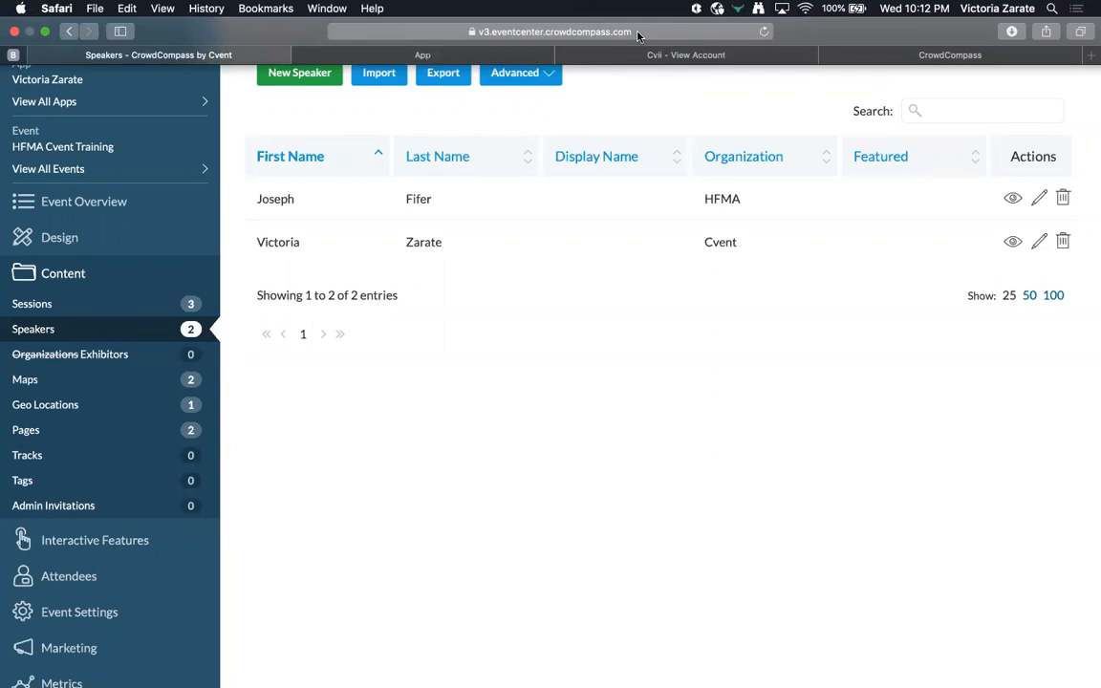
key(ctrl+Tab)
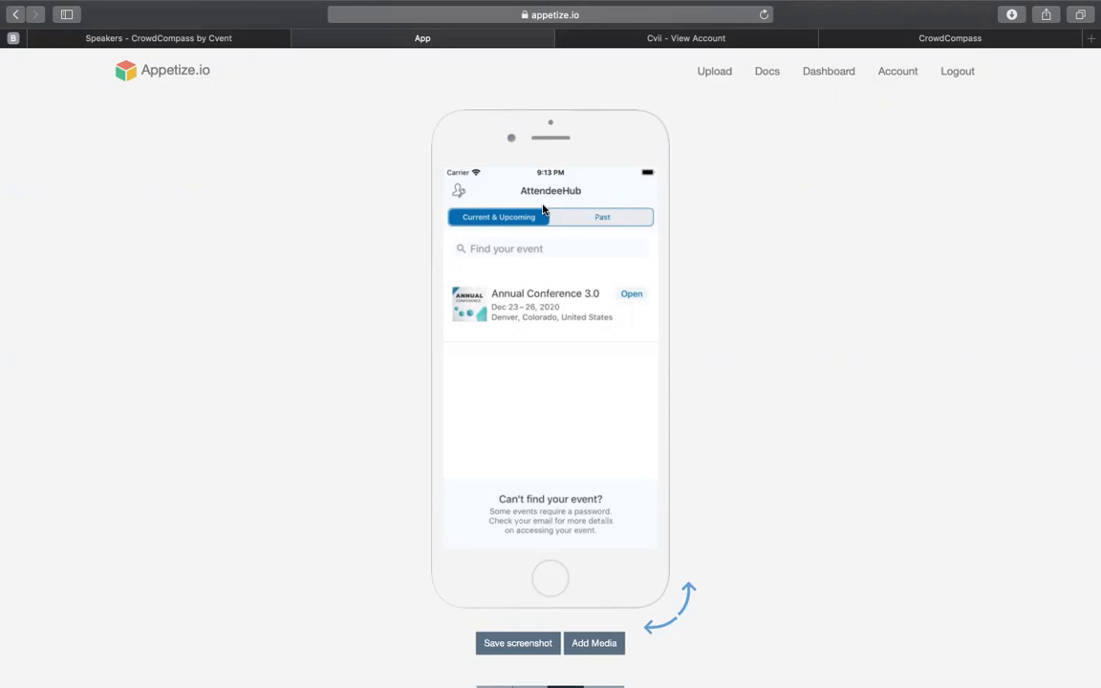
click(508, 251)
text(HFMA cvent)
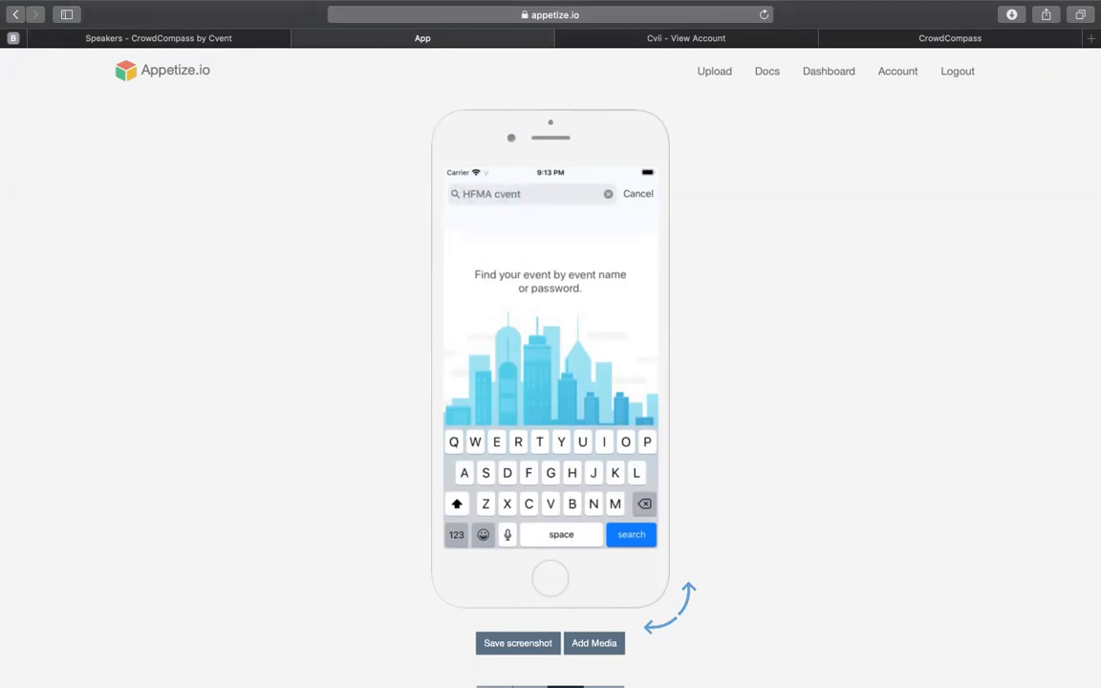
key(Return)
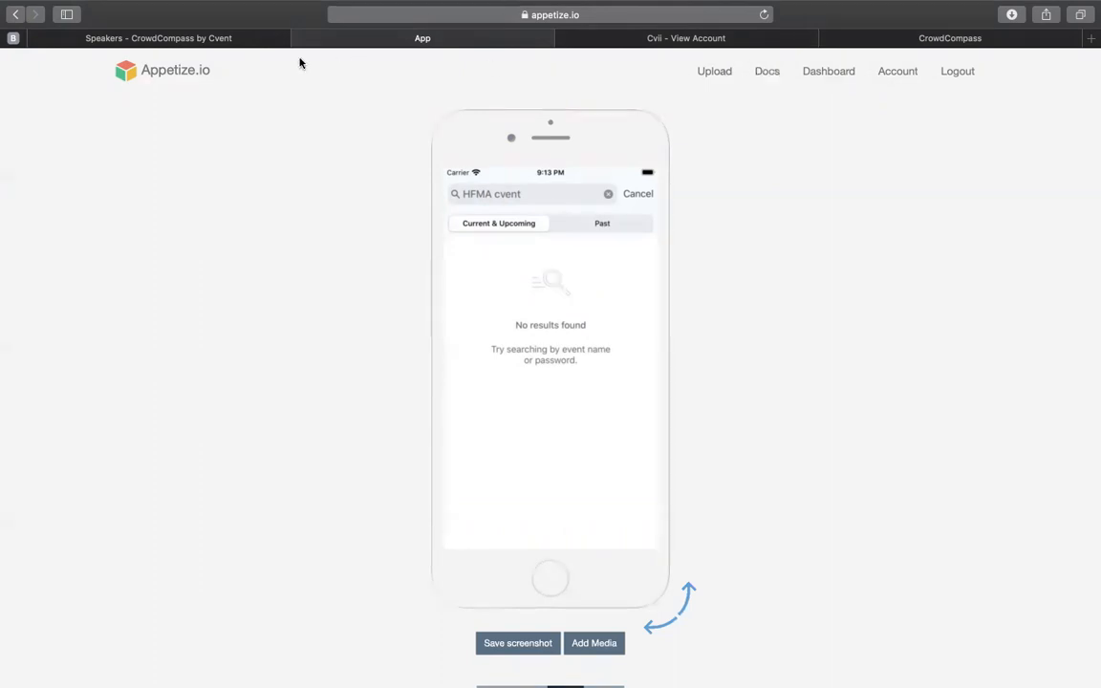
Step: Return to CrowdCompass and review the Event Checklist of HFMA Cvent Training
click(192, 38)
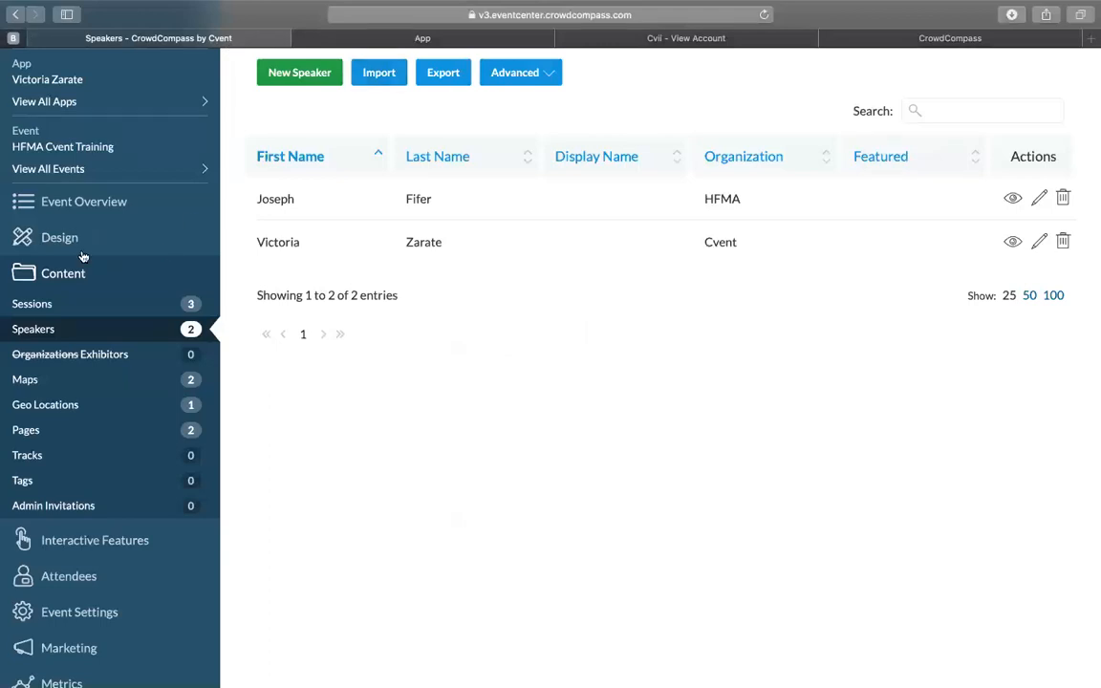
click(82, 203)
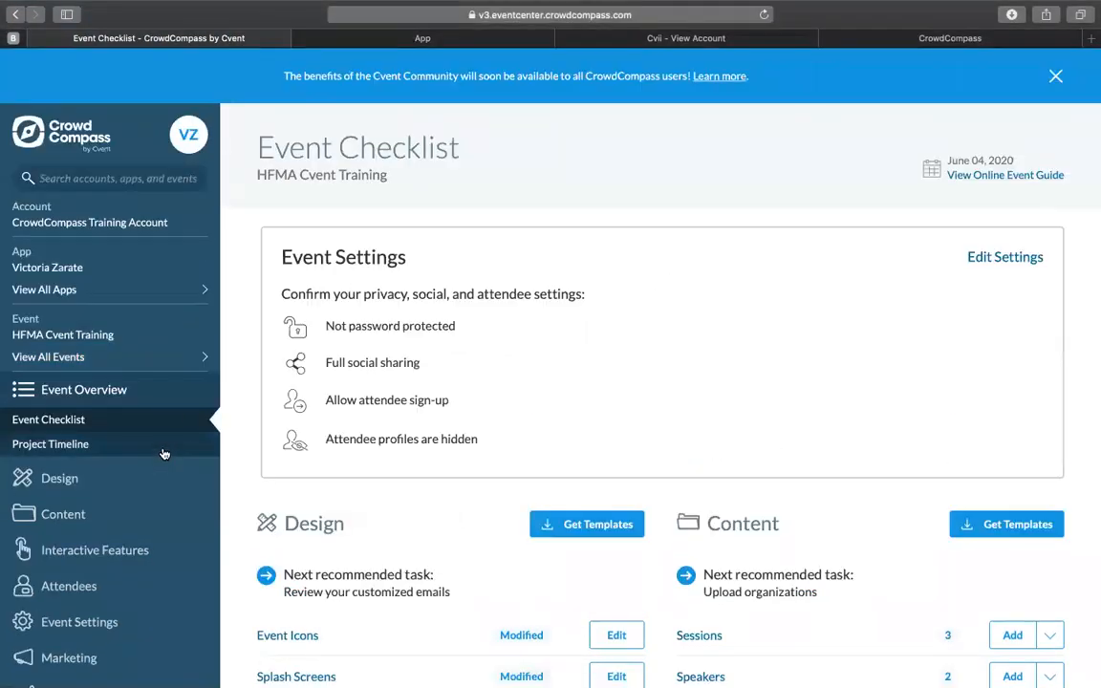
scroll(162, 453, down, 2)
scroll(162, 455, down, 2)
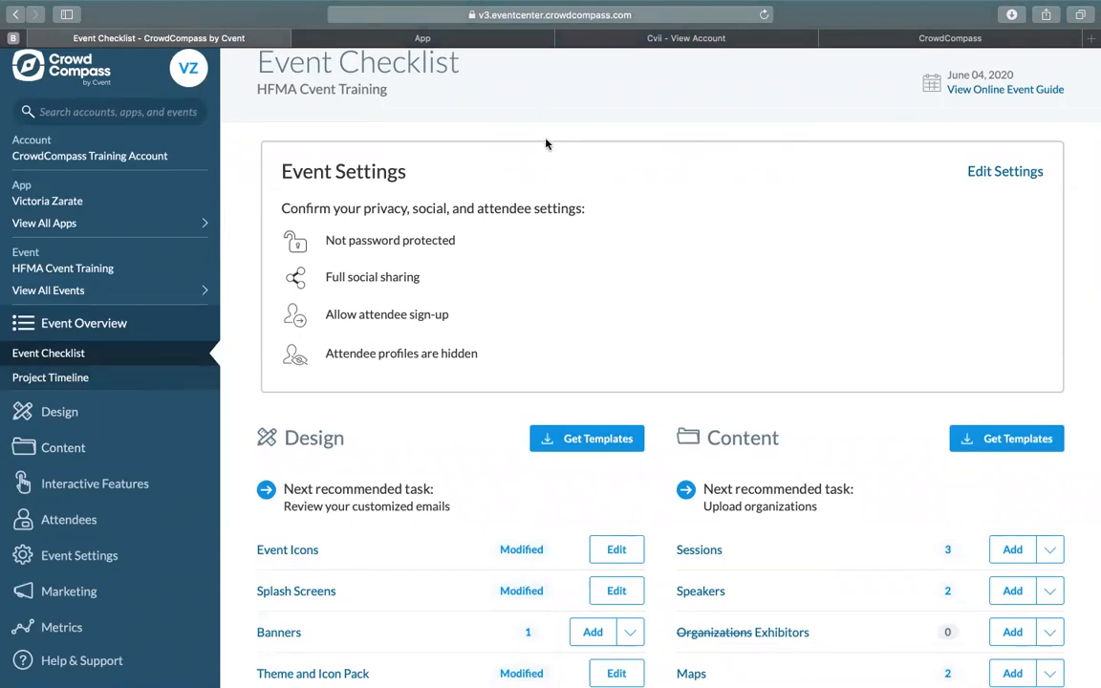
Step: Switch to the AttendeeHub app preview, log in as event planner with the account e-mail and password, and open All Events
mouse_move(495, 4)
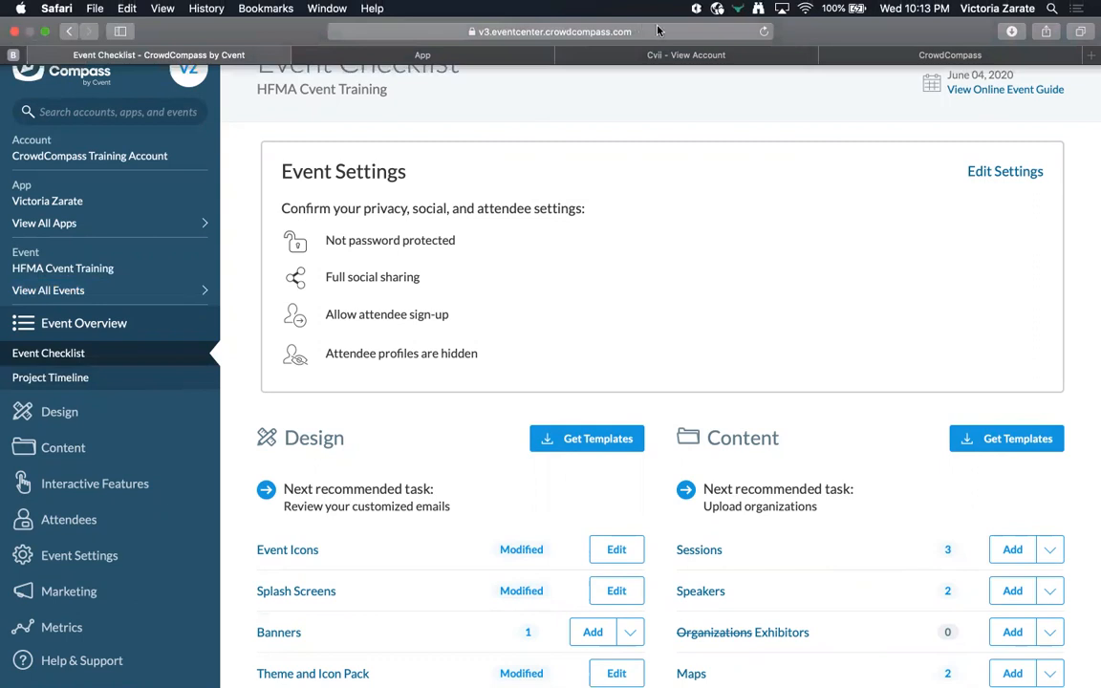
click(495, 55)
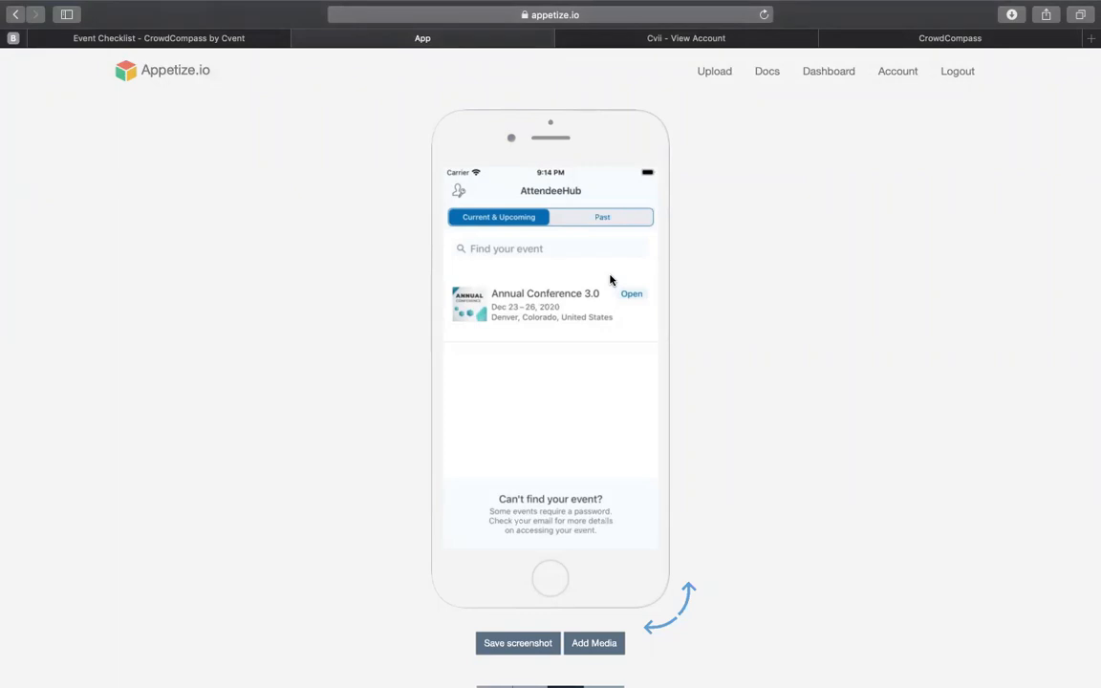
click(458, 195)
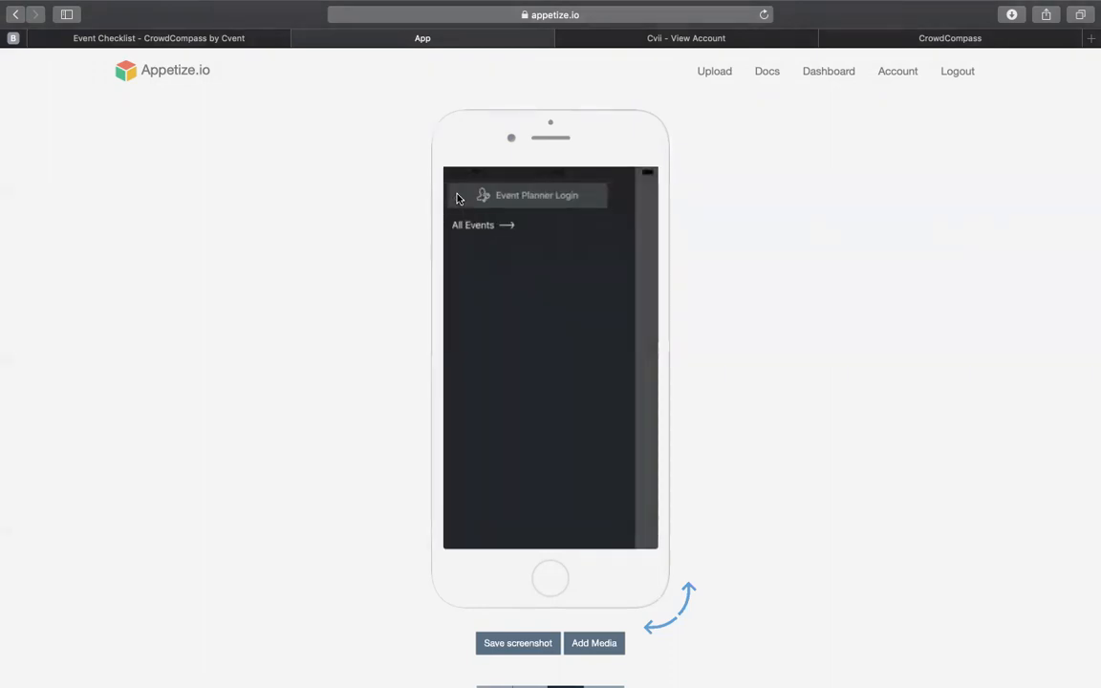
click(515, 197)
click(563, 386)
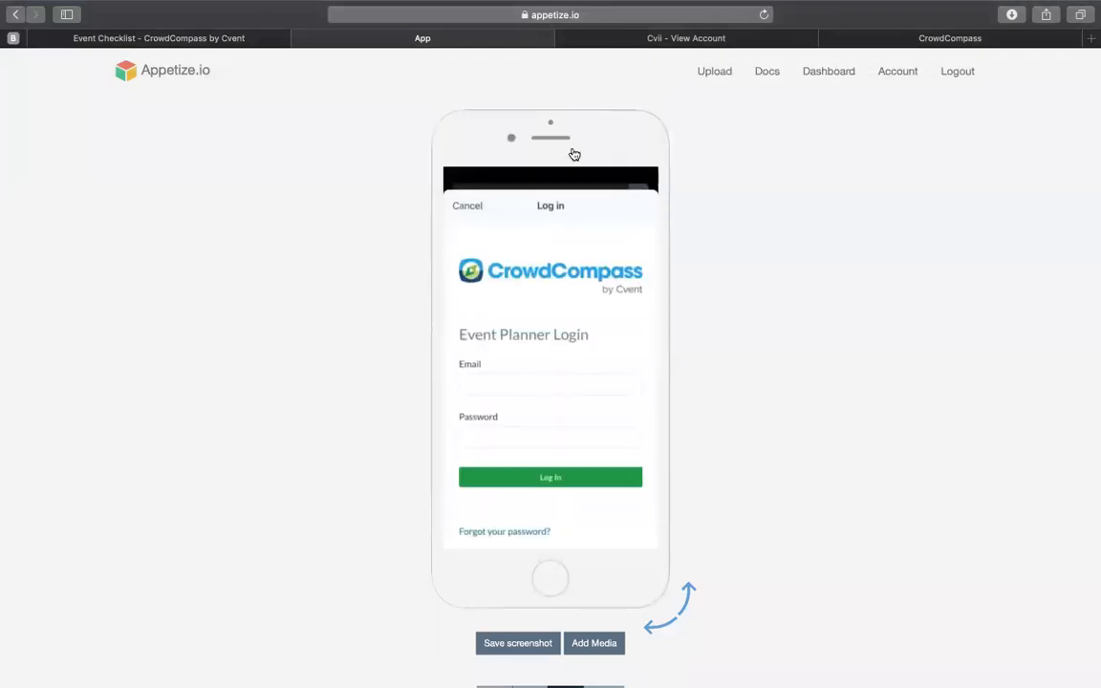
mouse_move(628, 6)
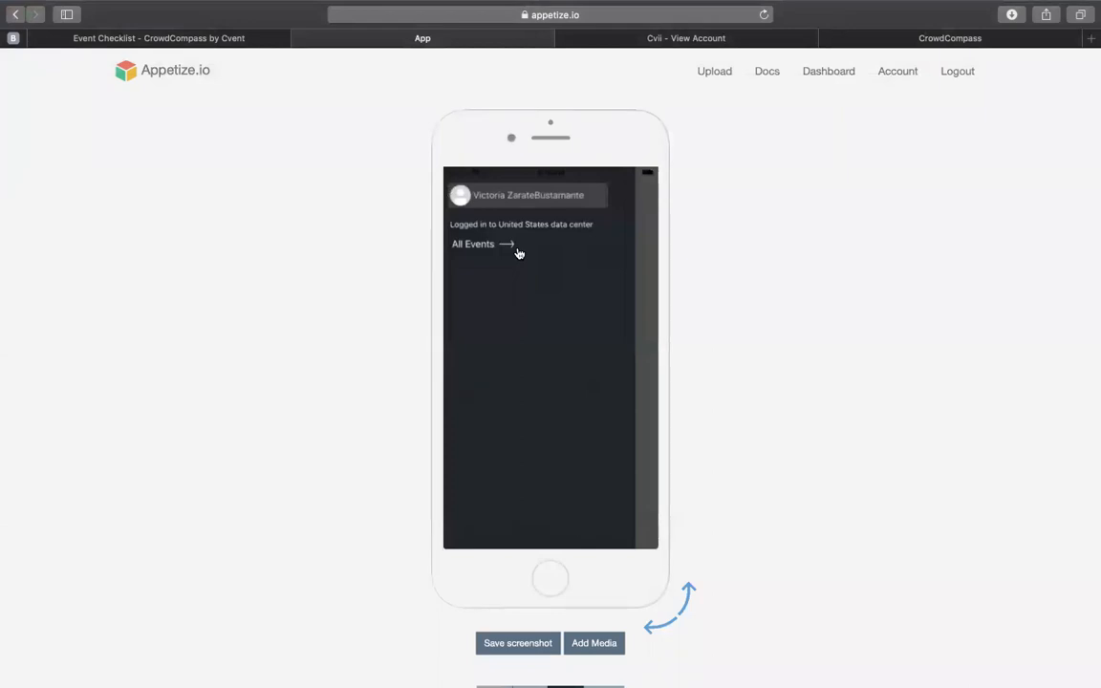
click(517, 248)
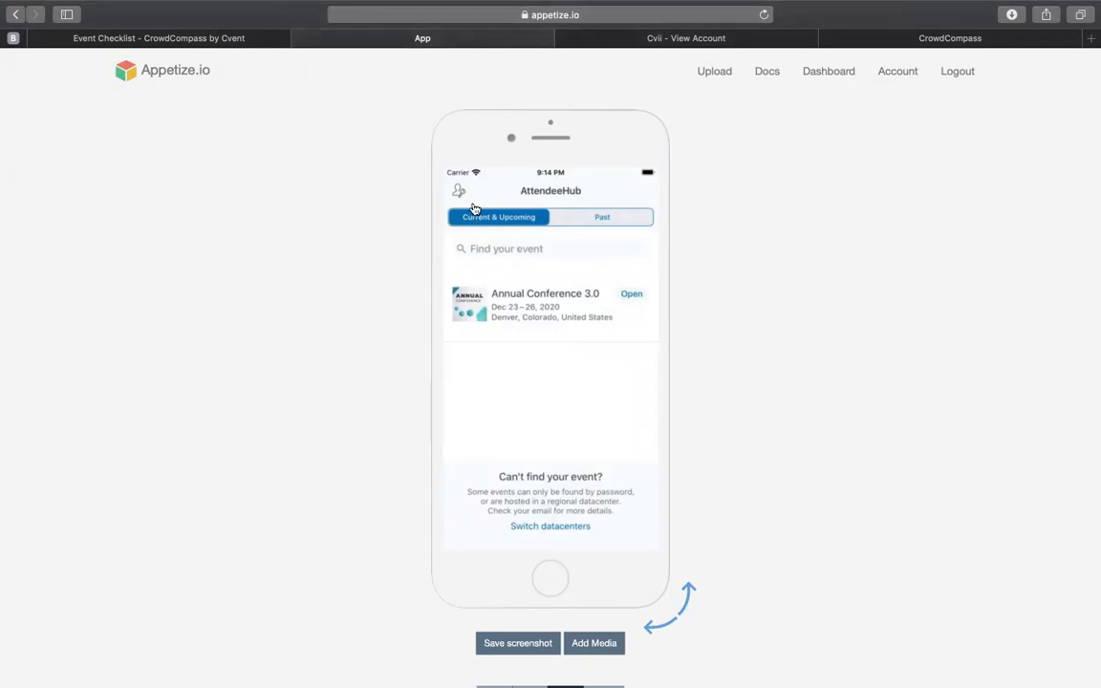
Step: Search the AttendeeHub events for HFMA CVent training
mouse_move(653, 20)
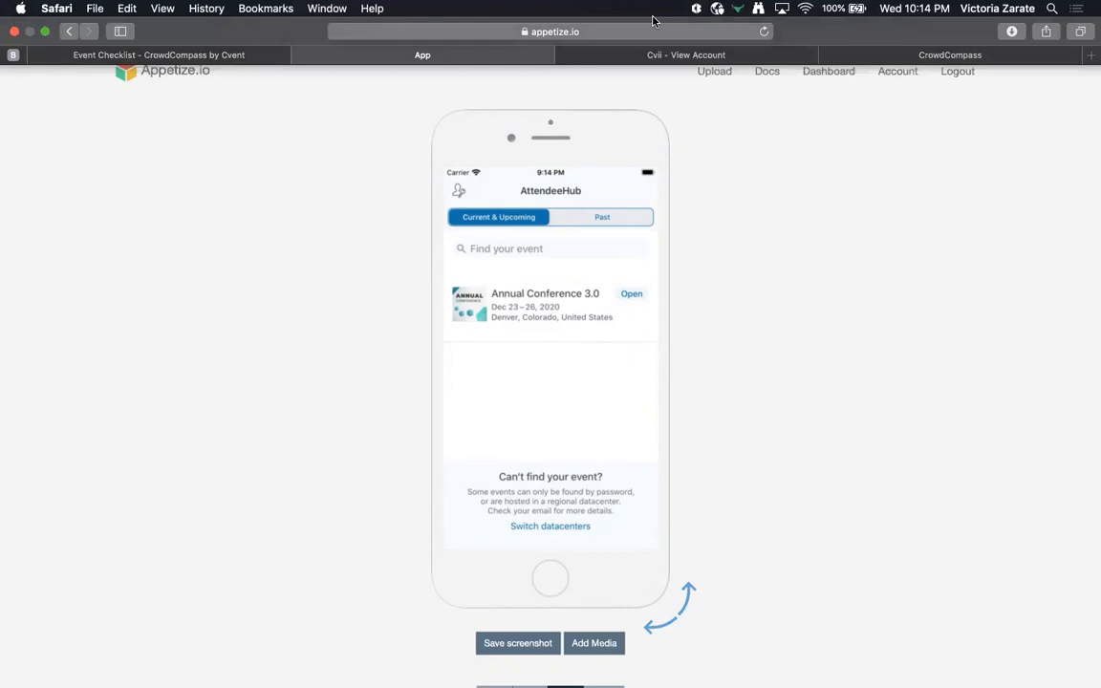
click(507, 249)
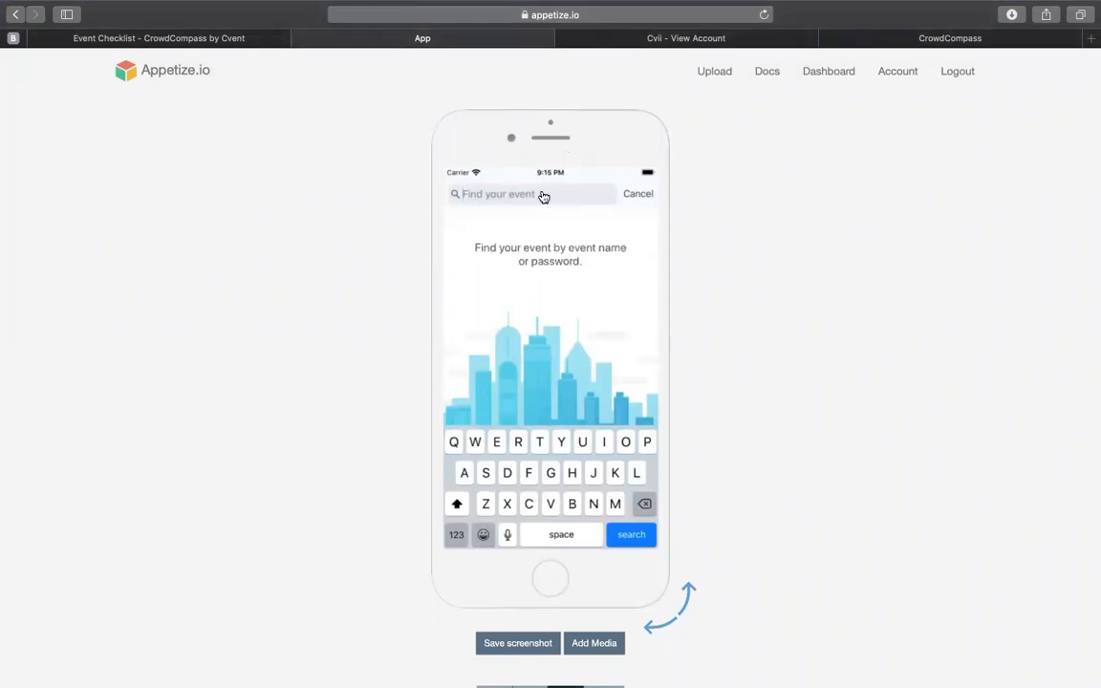
text(CVEN)
key(BackSpace)
key(BackSpace)
key(BackSpace)
text(vent)
key(BackSpace)
key(BackSpace)
key(BackSpace)
key(BackSpace)
key(BackSpace)
key(BackSpace)
text(HFMA CVent training)
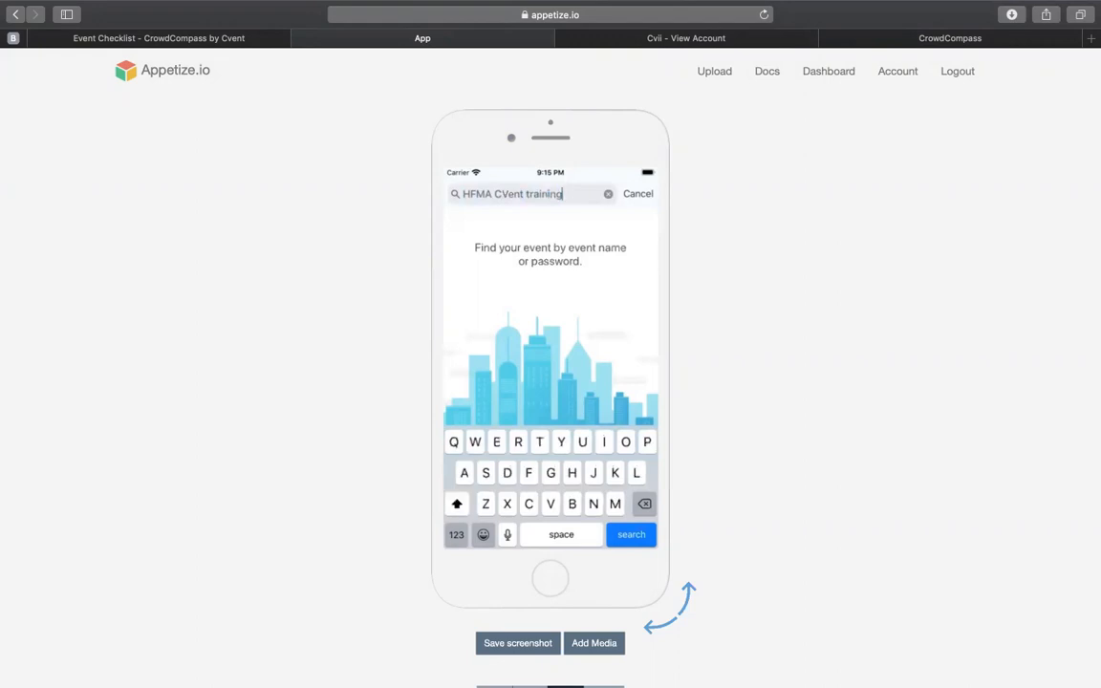
key(Return)
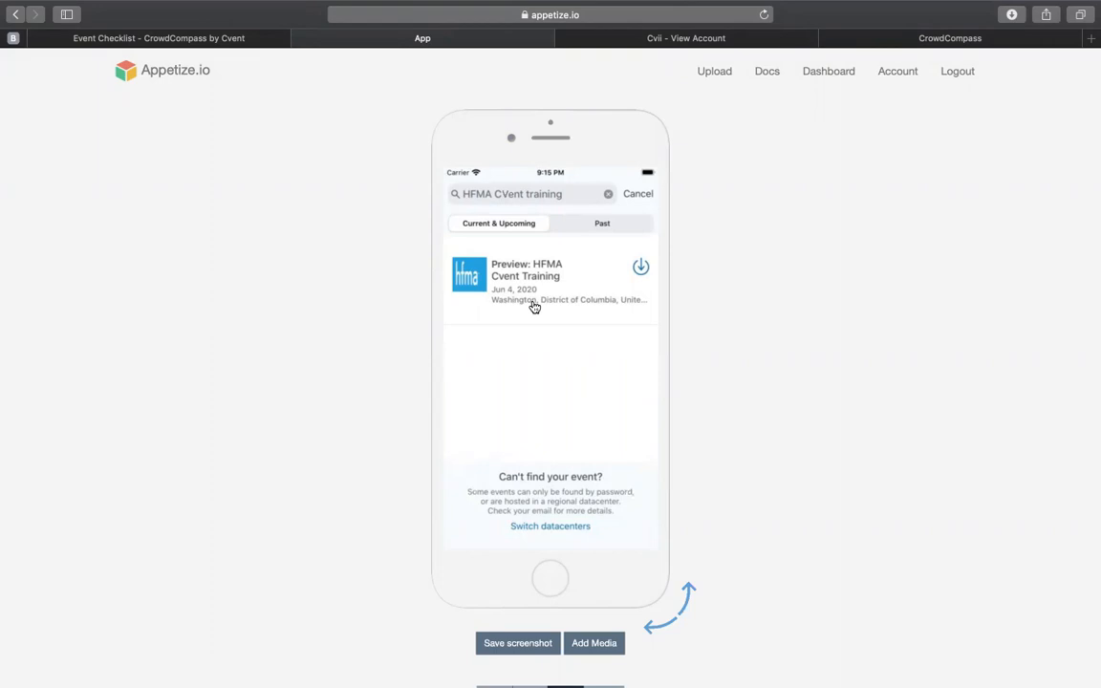
Step: Download the HFMA Cvent Training event preview and skip its attendee log-in to reach the Event Guide
click(640, 266)
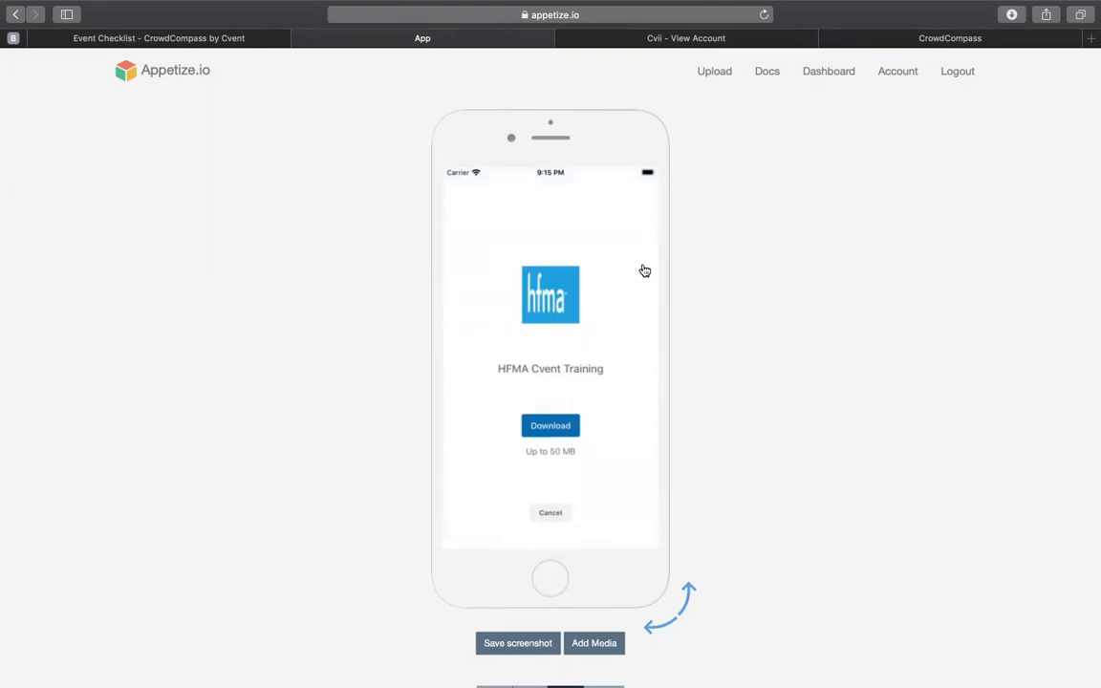
click(544, 428)
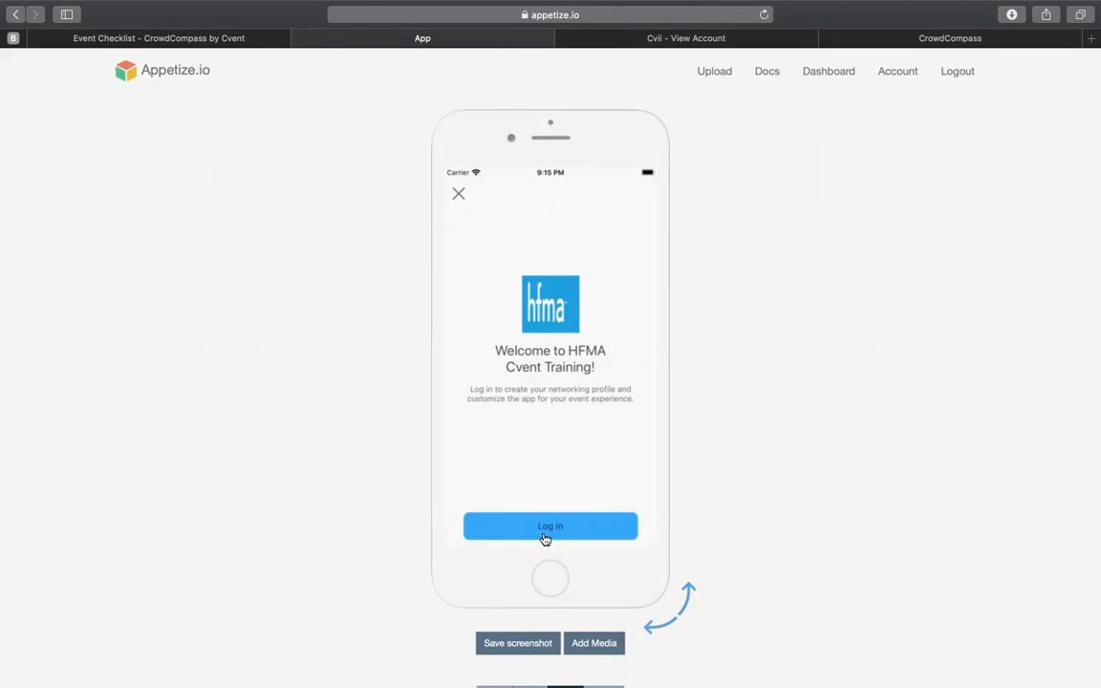
click(460, 197)
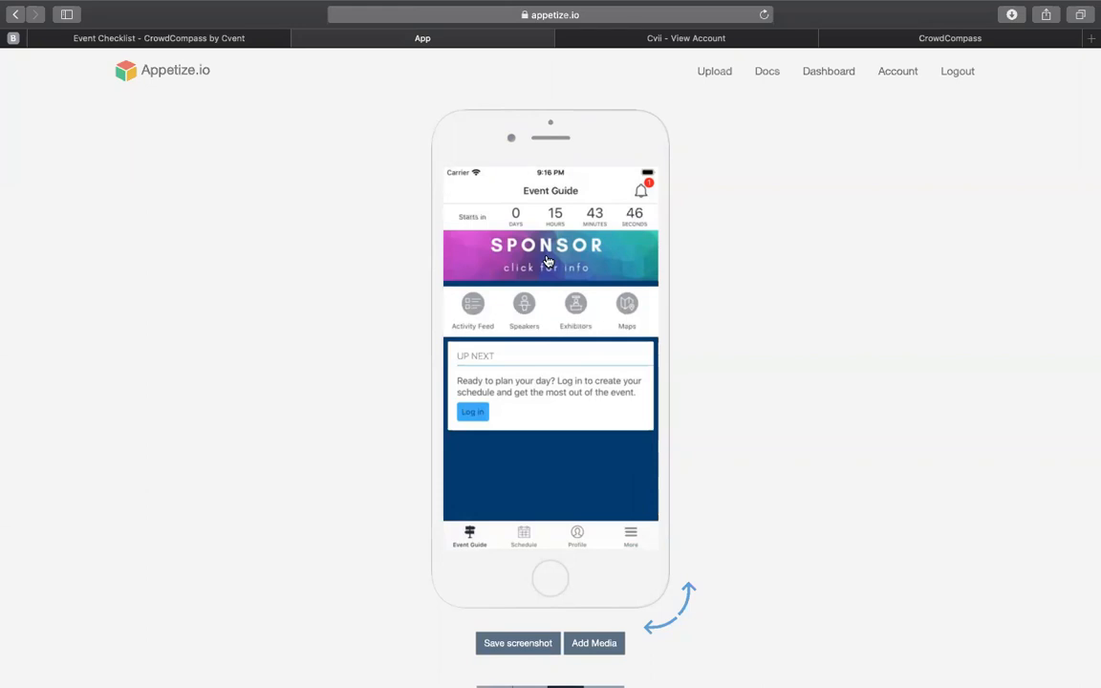
Step: Look through the event app's additional features, view the WIFI page, and return to the Event Guide
click(630, 539)
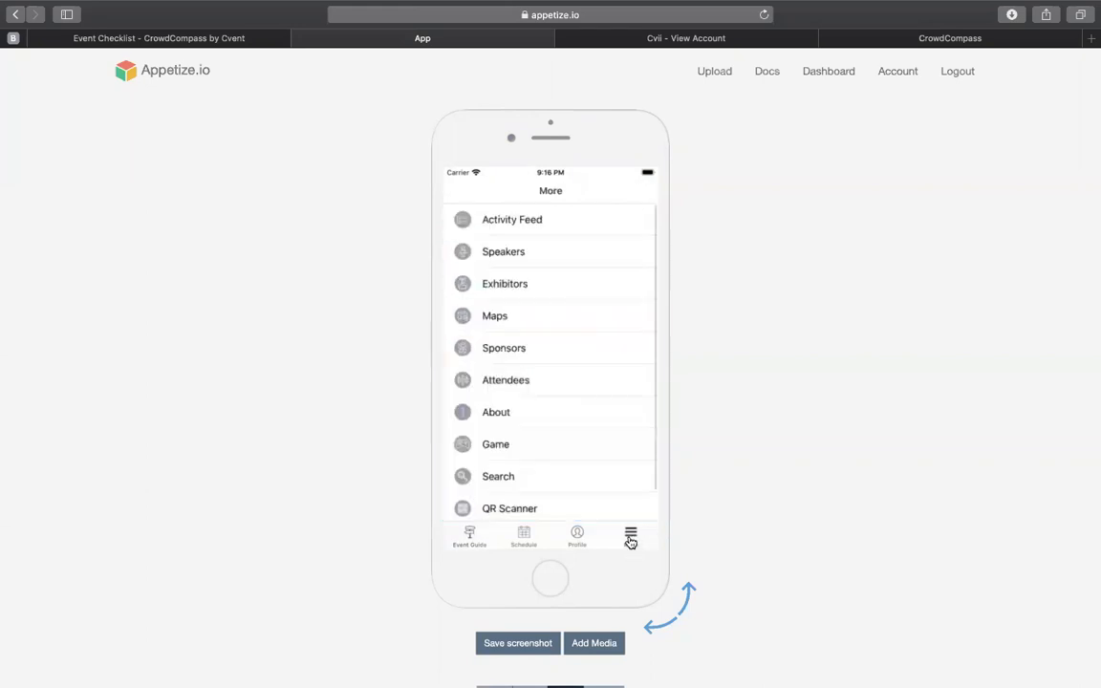
scroll(587, 419, down, 2)
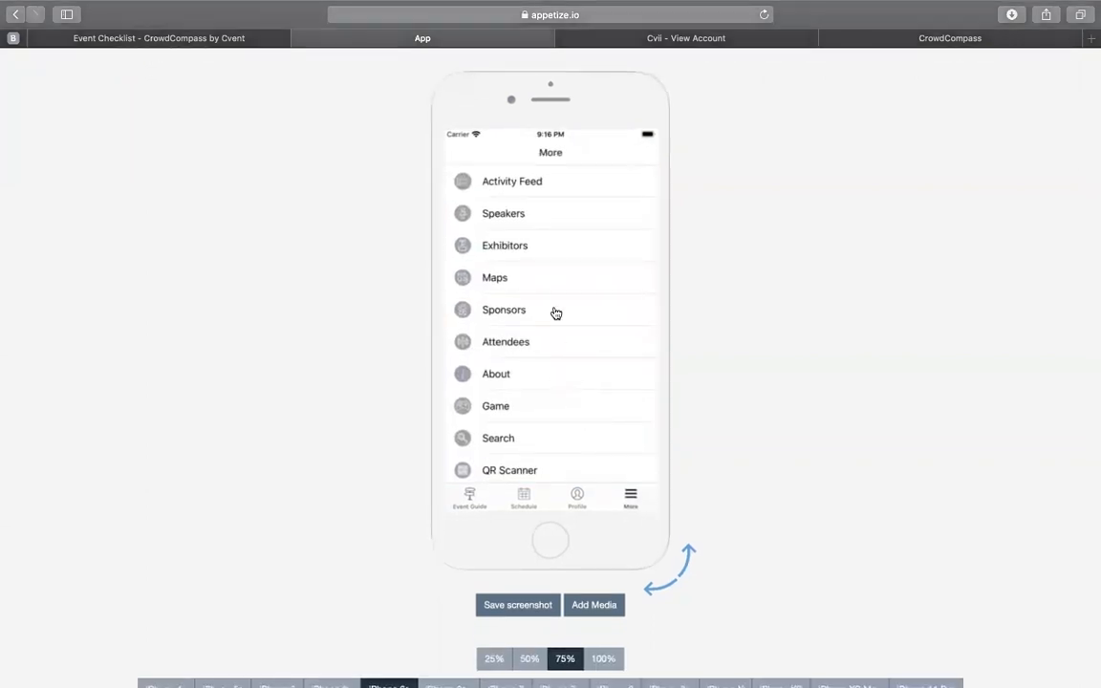
scroll(555, 314, up, 2)
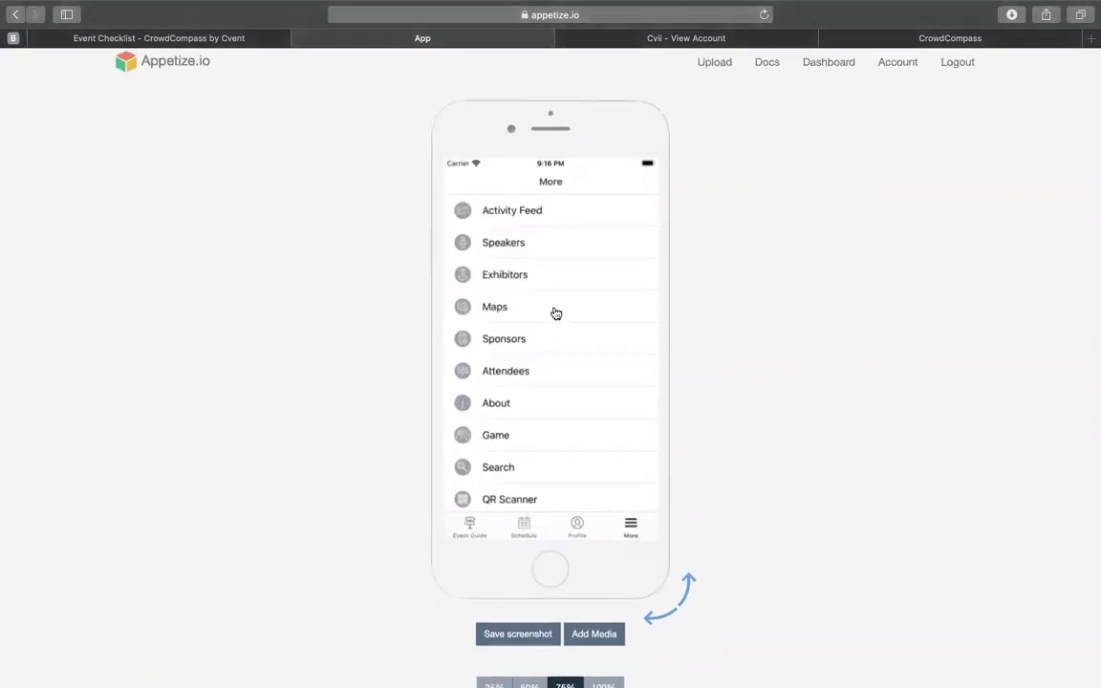
scroll(560, 317, down, 5)
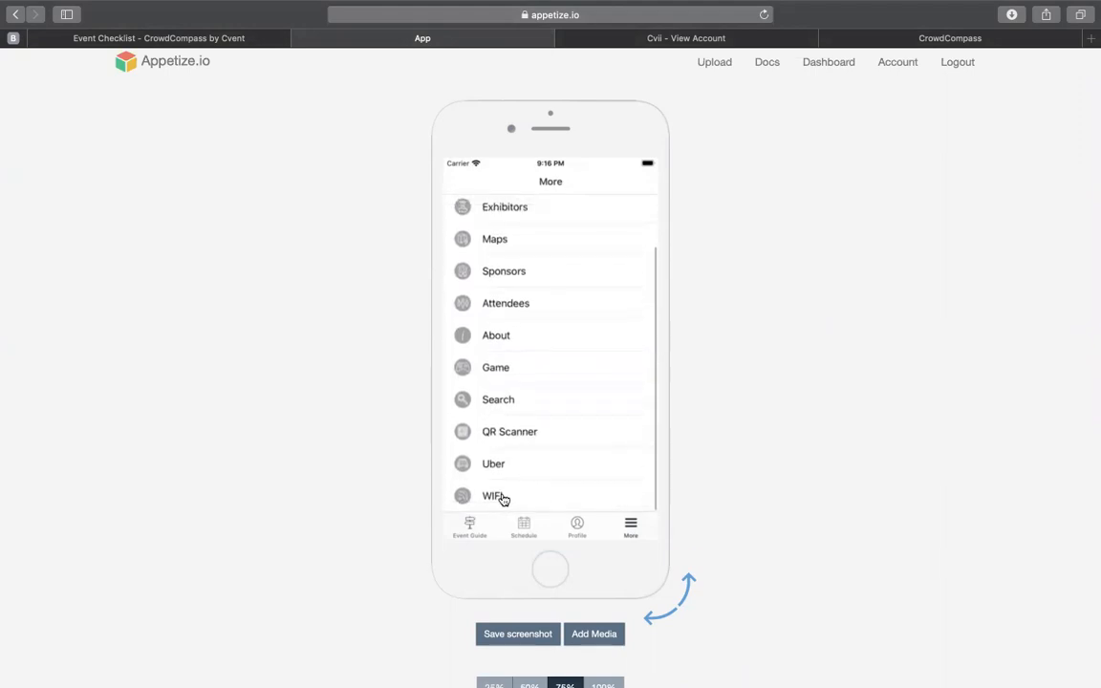
click(503, 498)
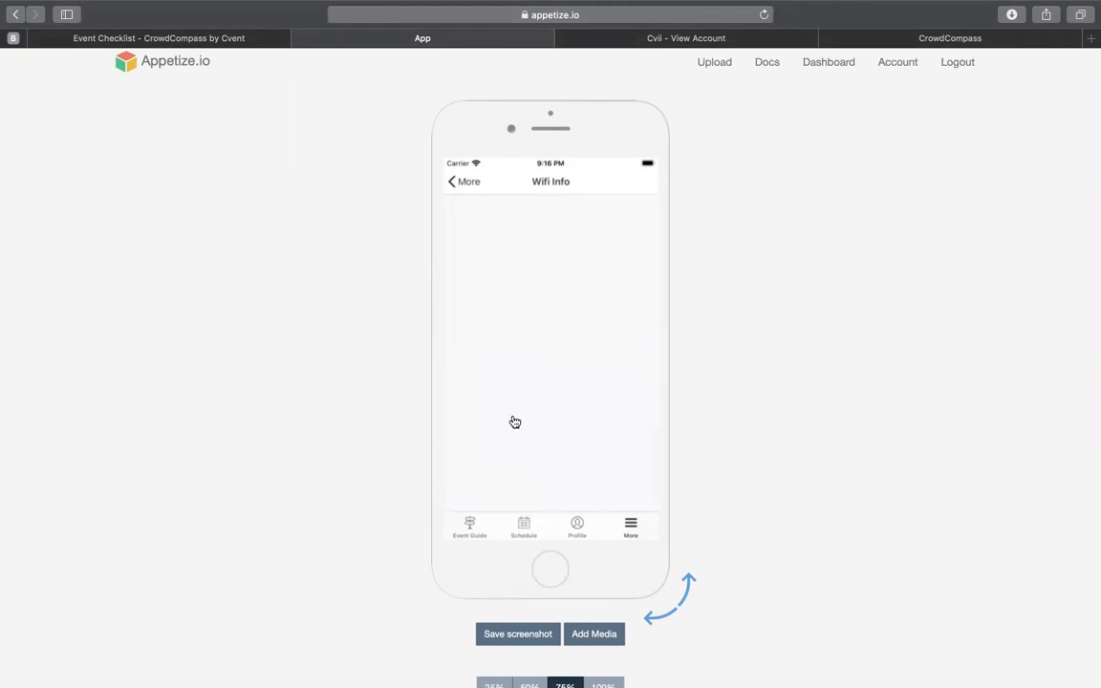
click(468, 525)
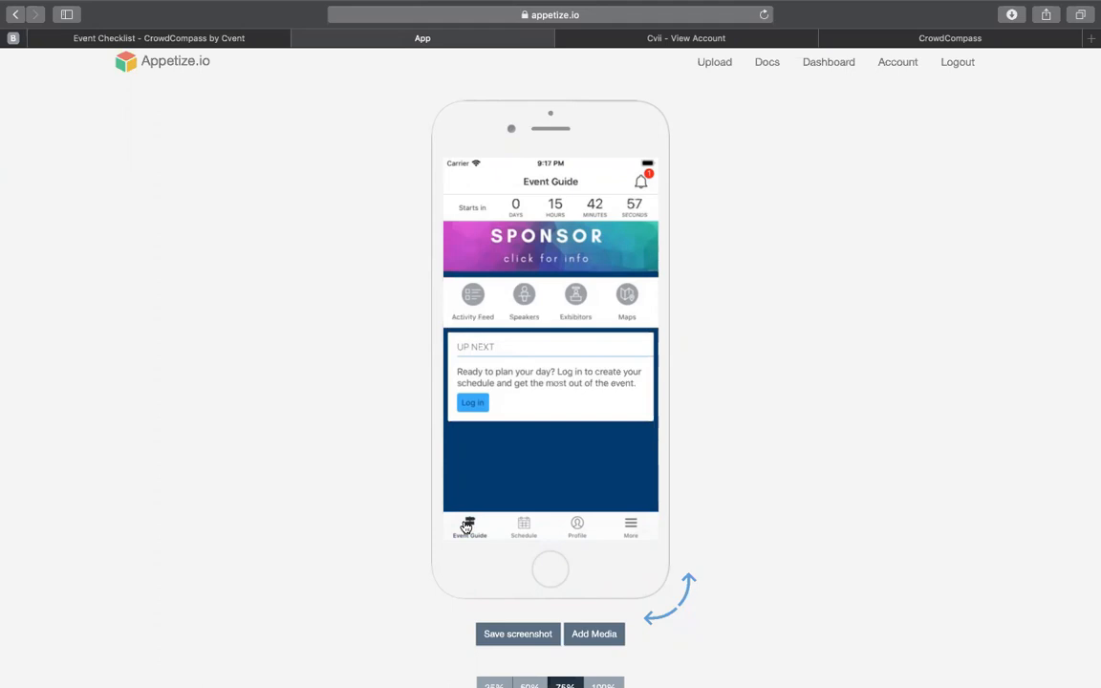
Step: Switch back to CrowdCompass and review the Event Checklist down to the preview and publish options
click(248, 45)
scroll(533, 453, down, 3)
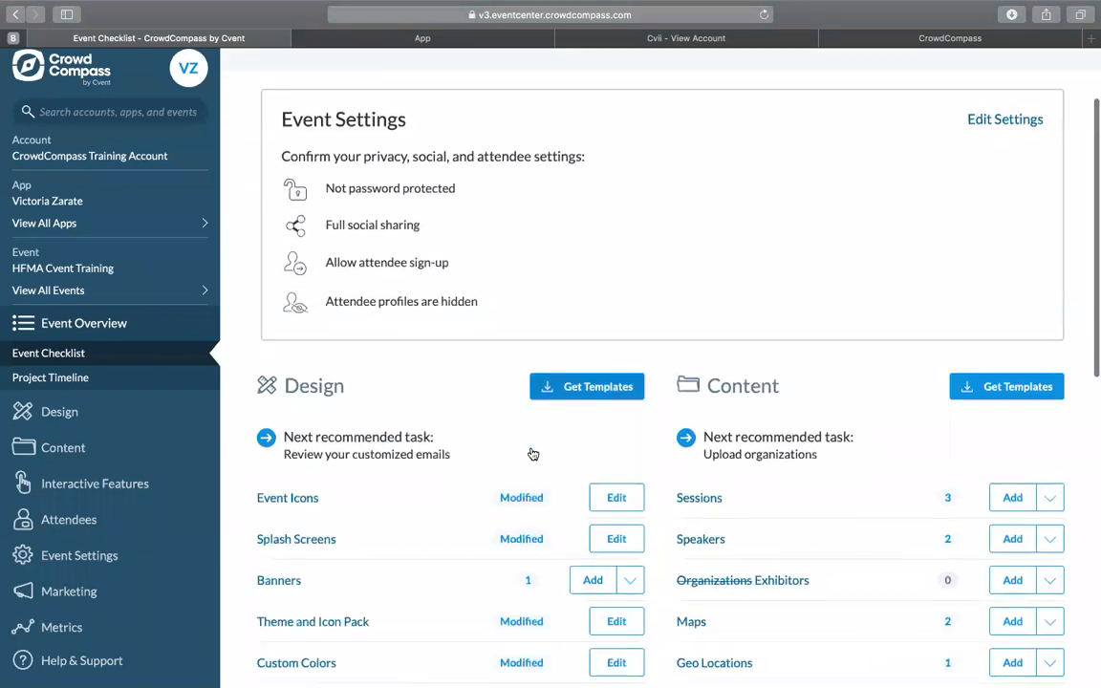
scroll(533, 453, down, 5)
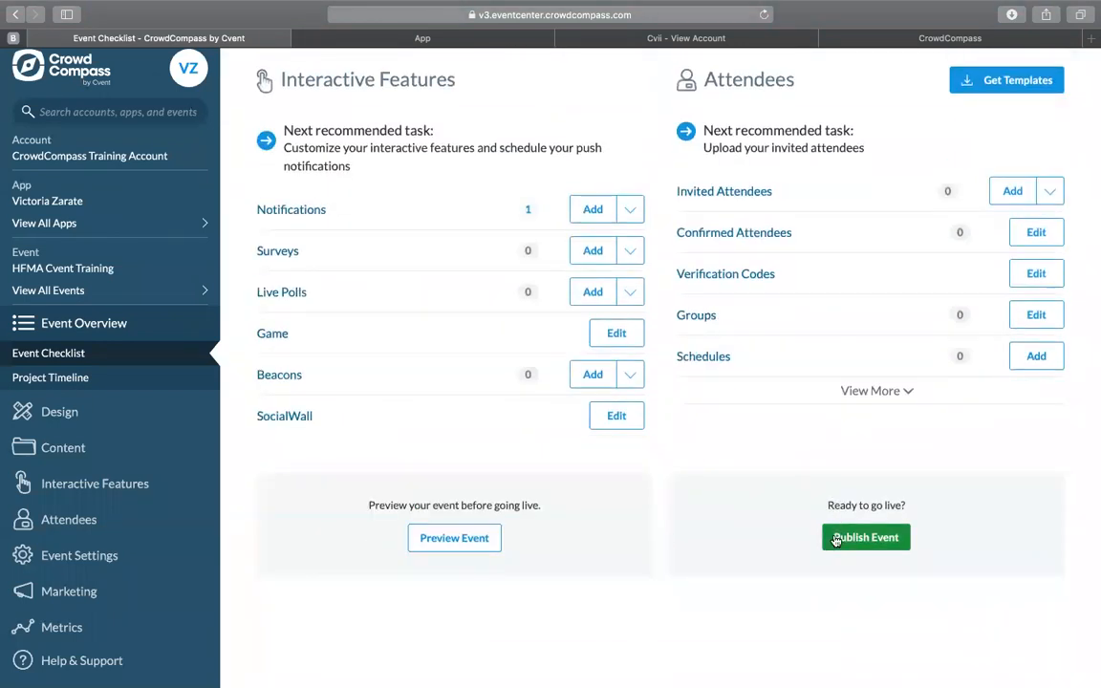